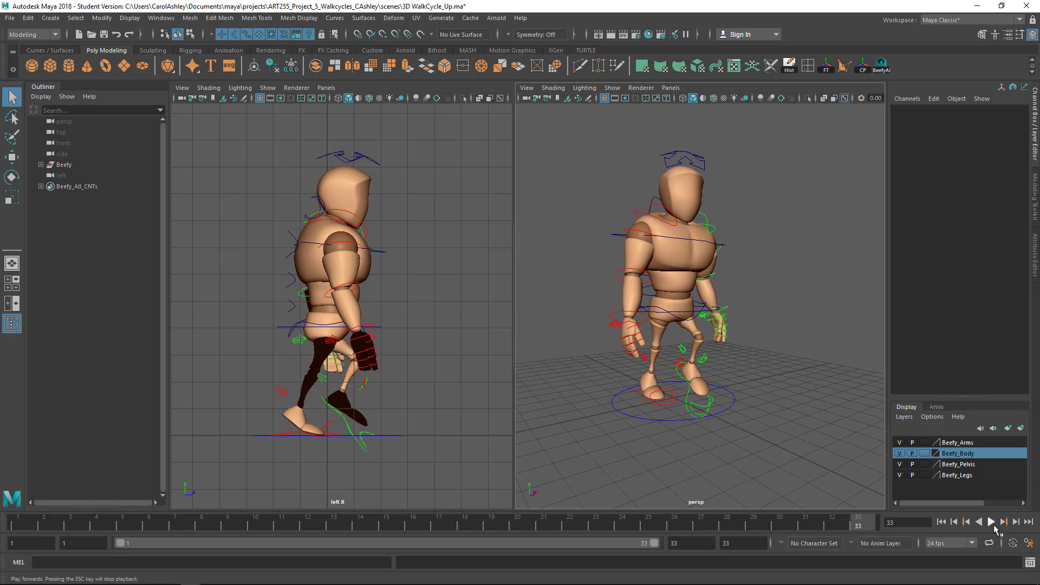
# Play back the walk cycle and review the stepped poses from several angles in the perspective view
pyautogui.click(993, 523)
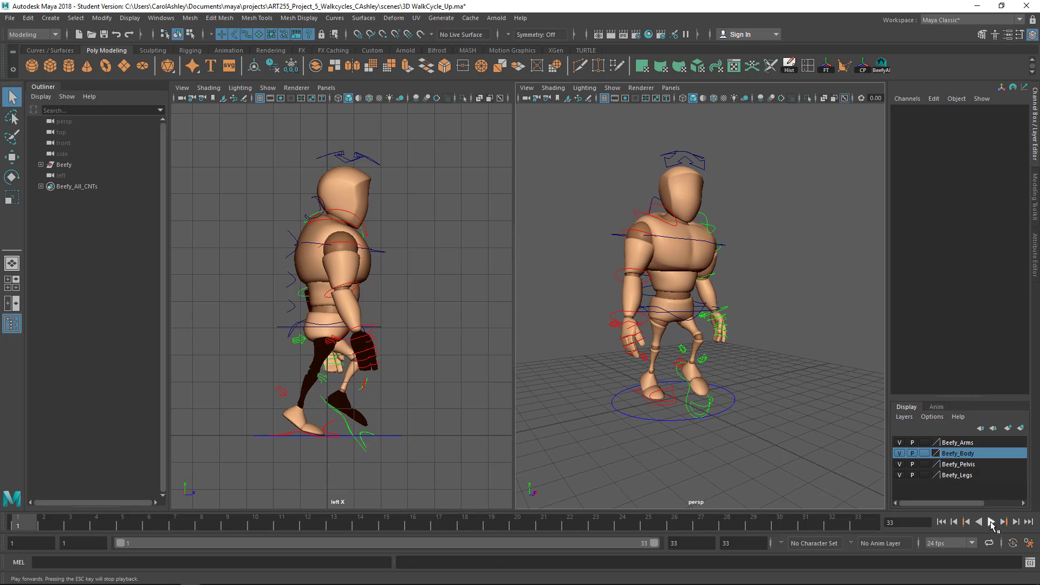
pyautogui.keyDown('alt'); pyautogui.moveTo(837, 429); pyautogui.dragTo(775, 429); pyautogui.keyUp('alt')
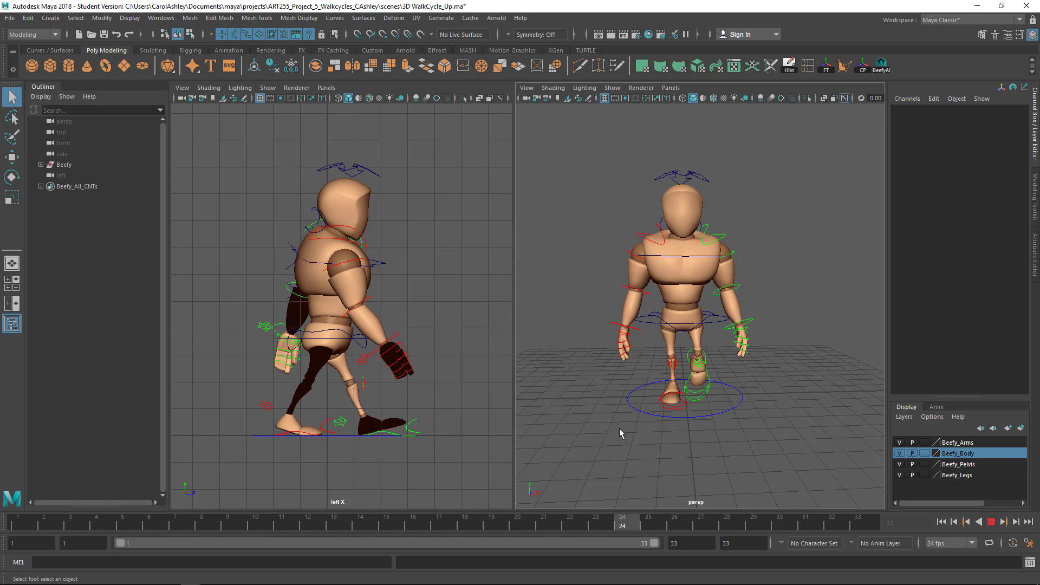
pyautogui.keyDown('alt'); pyautogui.moveTo(621, 432); pyautogui.dragTo(695, 428); pyautogui.keyUp('alt')
pyautogui.keyDown('alt'); pyautogui.moveTo(698, 418); pyautogui.dragTo(656, 405, button='middle'); pyautogui.keyUp('alt')
pyautogui.keyDown('alt'); pyautogui.moveTo(664, 424); pyautogui.dragTo(688, 416); pyautogui.keyUp('alt')
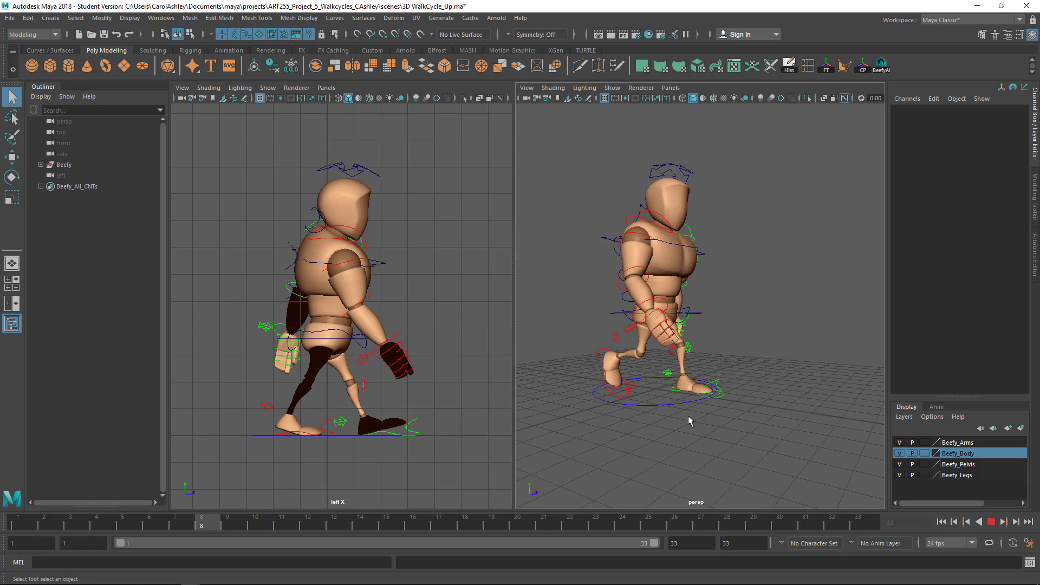
pyautogui.keyDown('alt'); pyautogui.moveTo(688, 415); pyautogui.dragTo(700, 428, button='middle'); pyautogui.keyUp('alt')
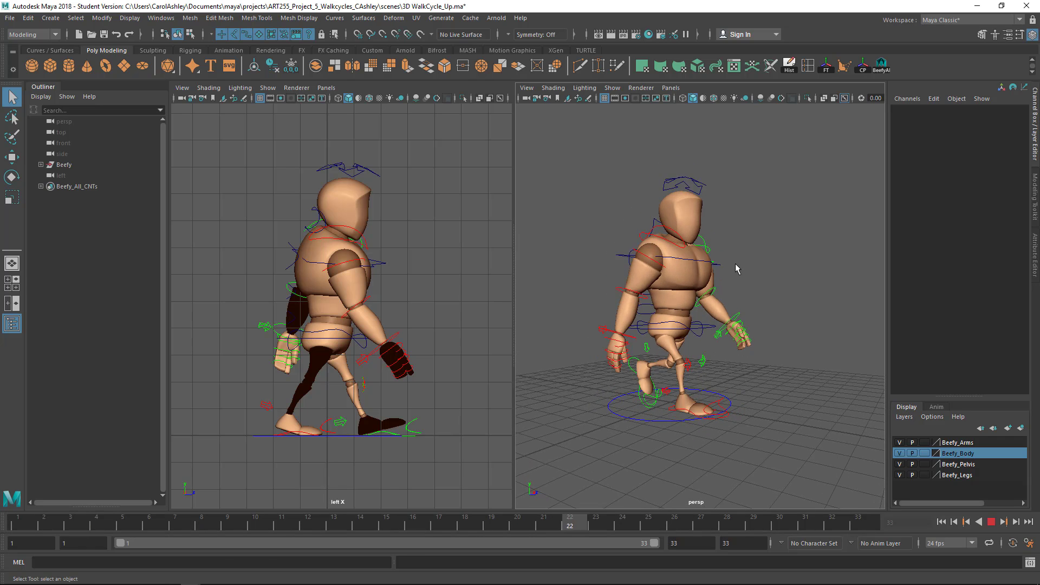
pyautogui.keyDown('alt'); pyautogui.moveTo(782, 326); pyautogui.dragTo(773, 339); pyautogui.keyUp('alt')
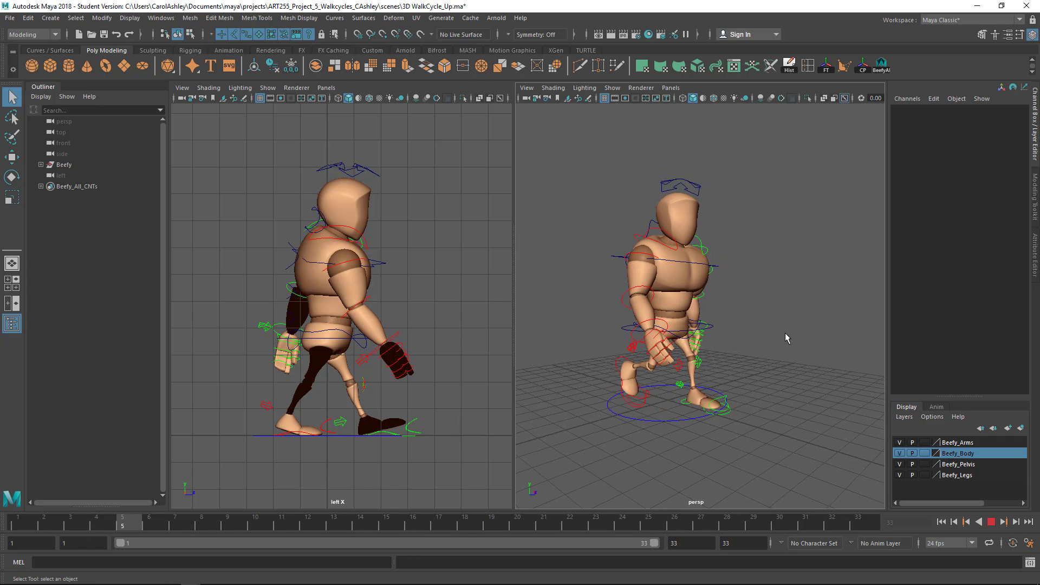
pyautogui.click(992, 522)
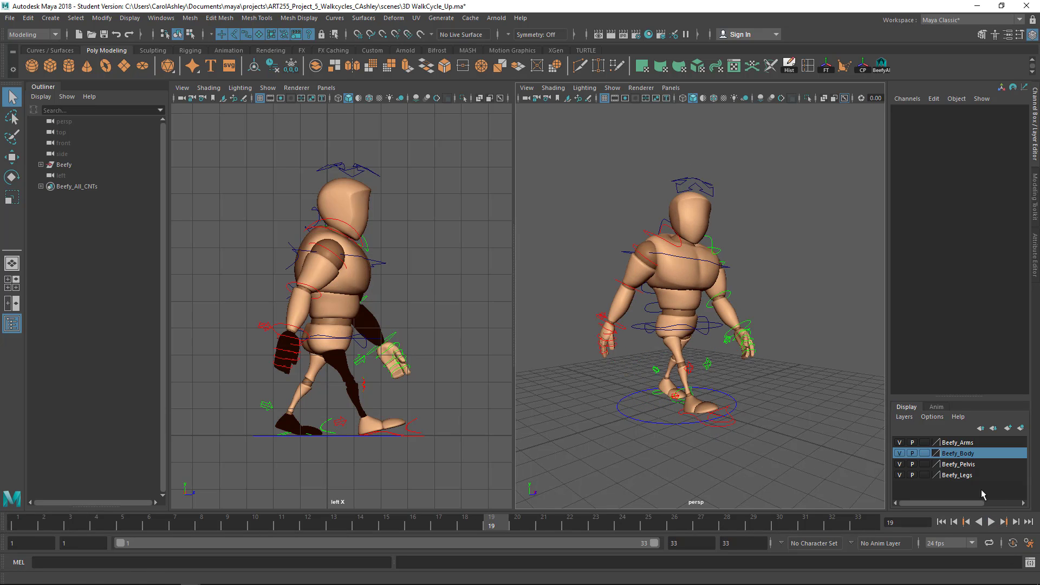
# Set the default in and out tangents to Spline in the Animation preferences and save them
pyautogui.click(1028, 543)
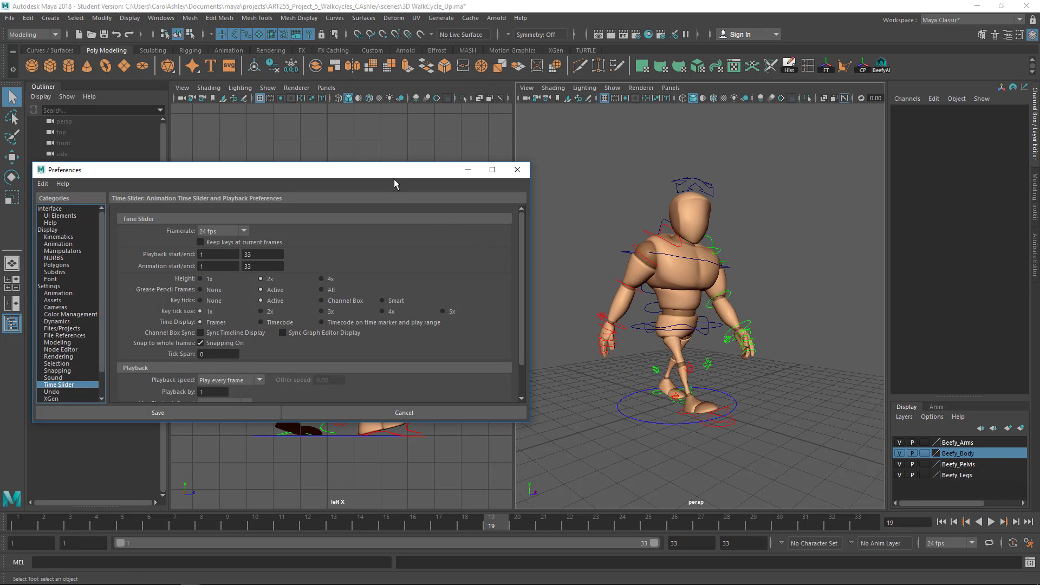
pyautogui.moveTo(365, 171); pyautogui.dragTo(480, 168)
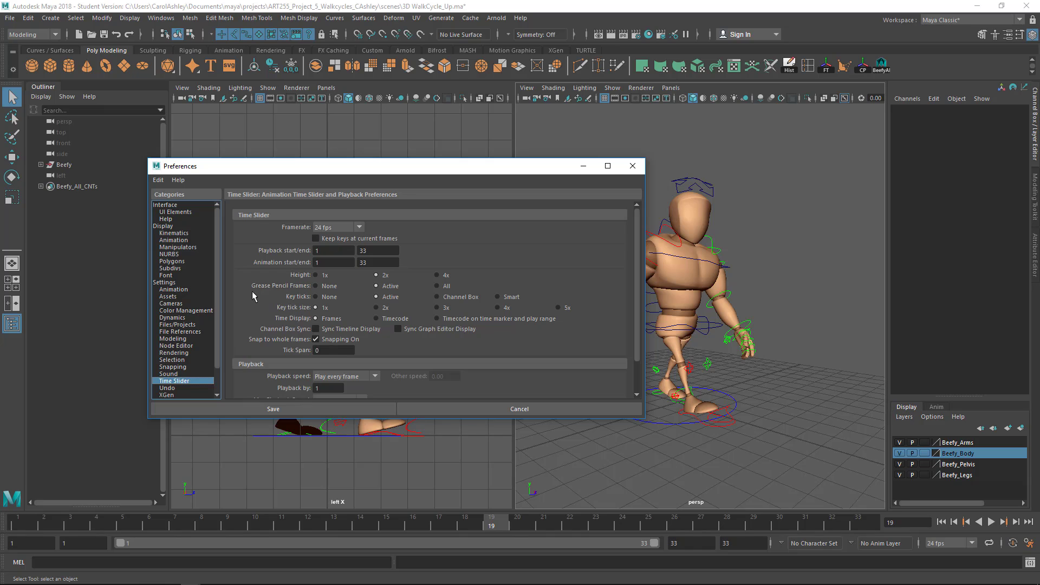
pyautogui.click(169, 289)
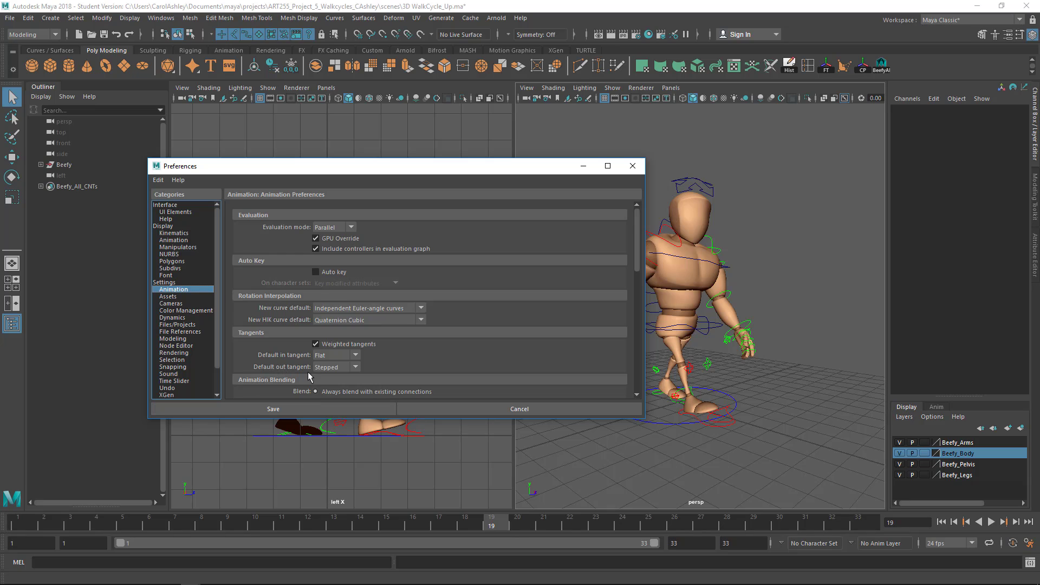
pyautogui.click(355, 368)
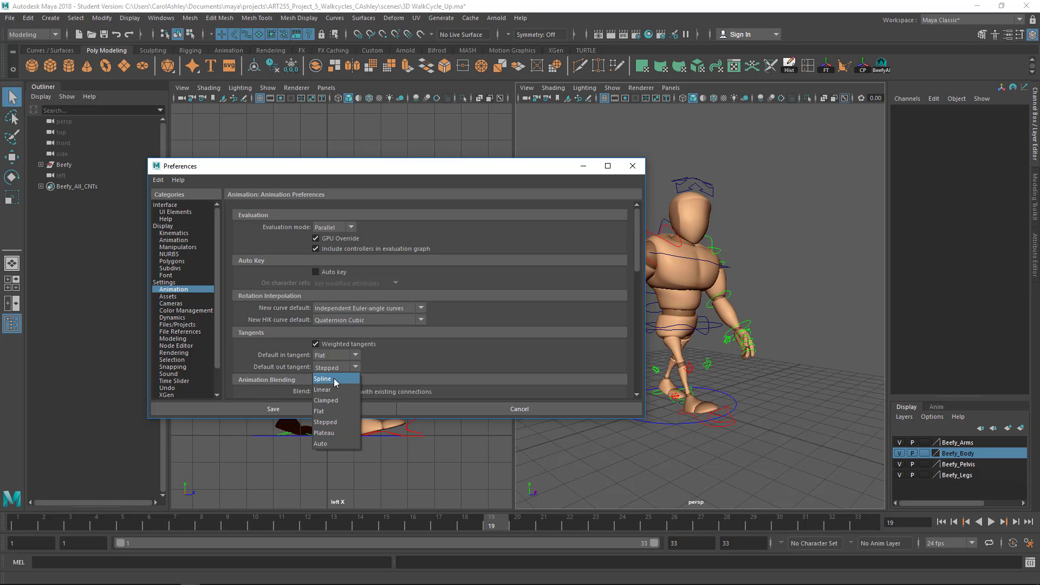
pyautogui.click(328, 379)
pyautogui.click(332, 368)
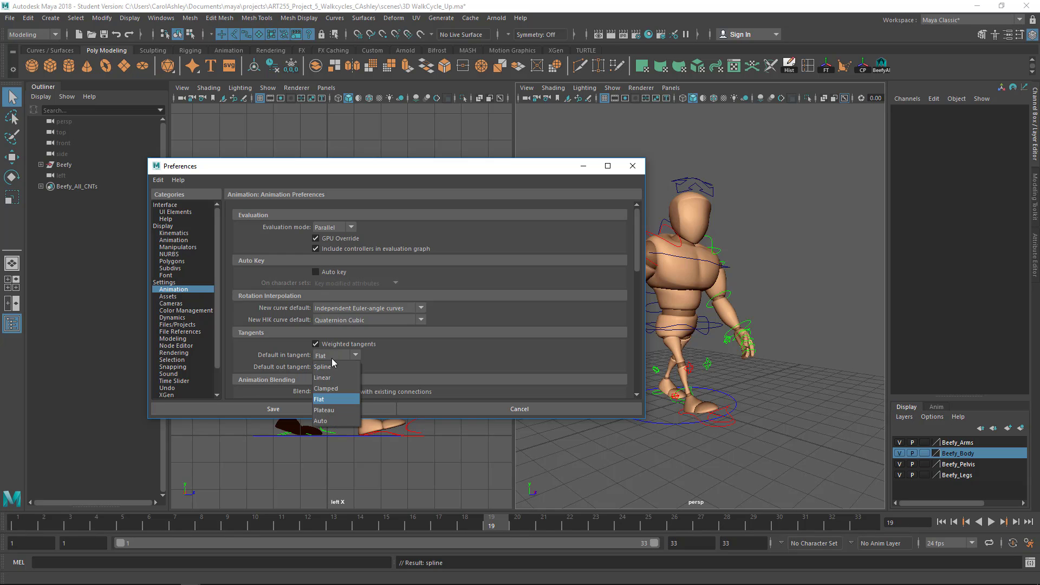
pyautogui.click(332, 368)
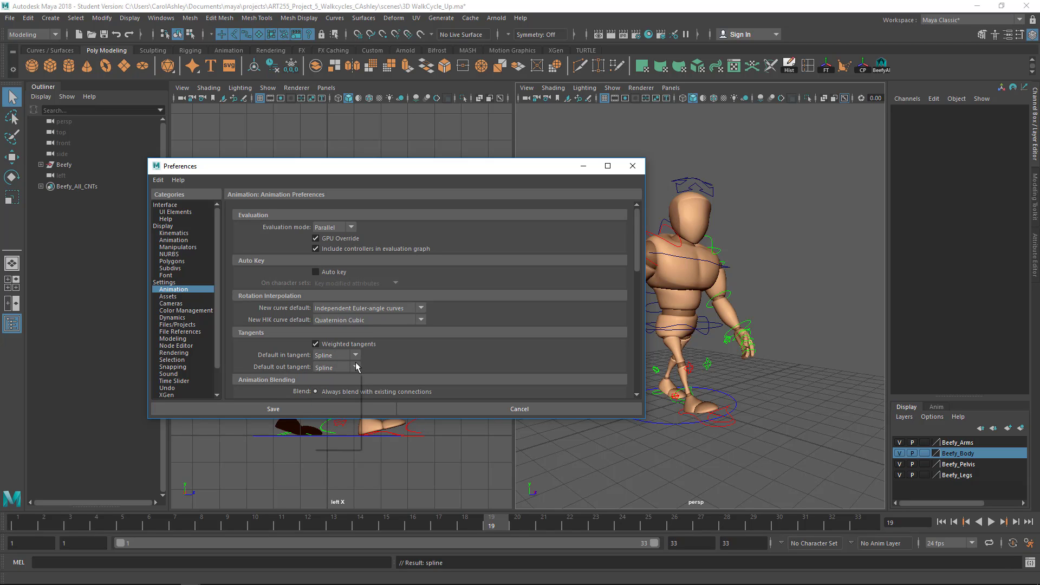
pyautogui.click(356, 368)
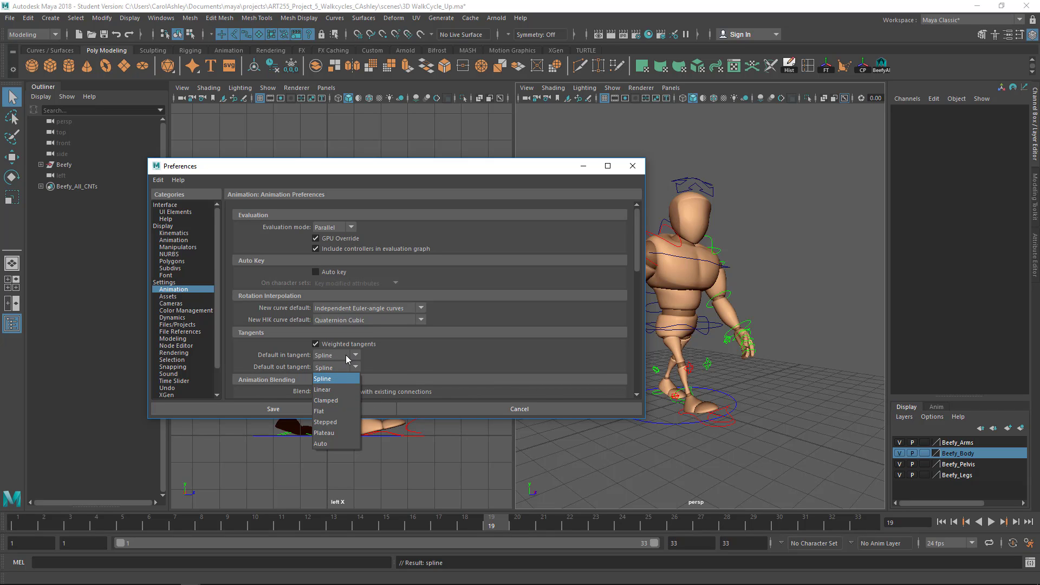
pyautogui.click(441, 352)
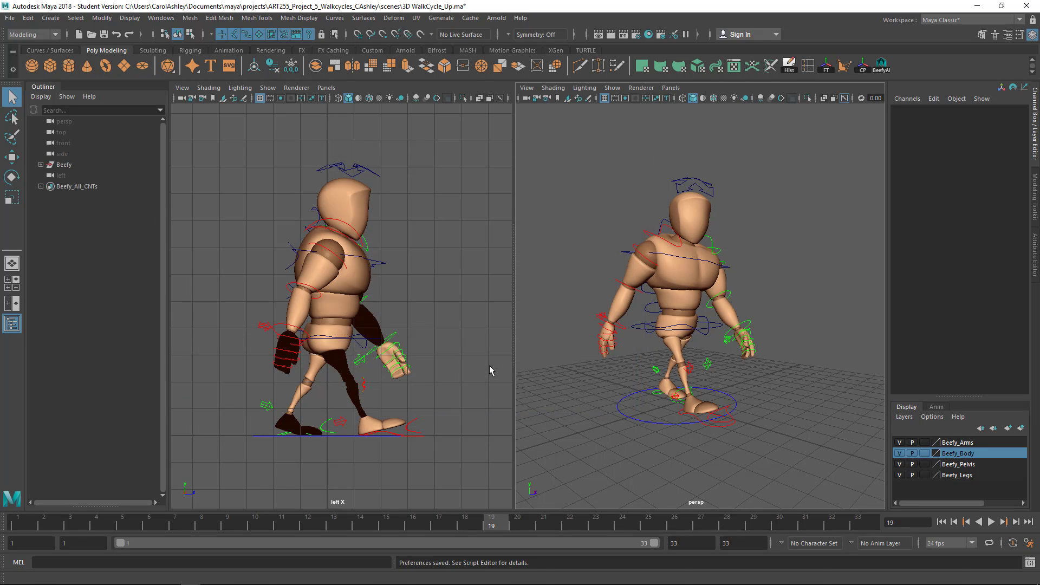
# Switch to the Animation workspace and fit the whole character in the side view
pyautogui.keyDown('alt'); pyautogui.moveTo(585, 384); pyautogui.dragTo(592, 388); pyautogui.keyUp('alt')
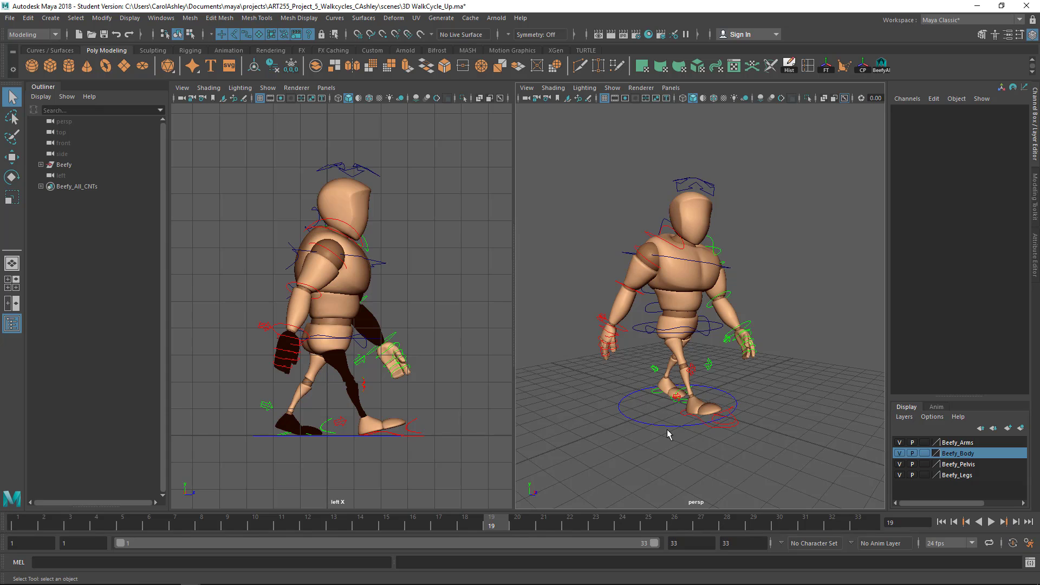
pyautogui.keyDown('alt'); pyautogui.moveTo(667, 430); pyautogui.dragTo(662, 429); pyautogui.keyUp('alt')
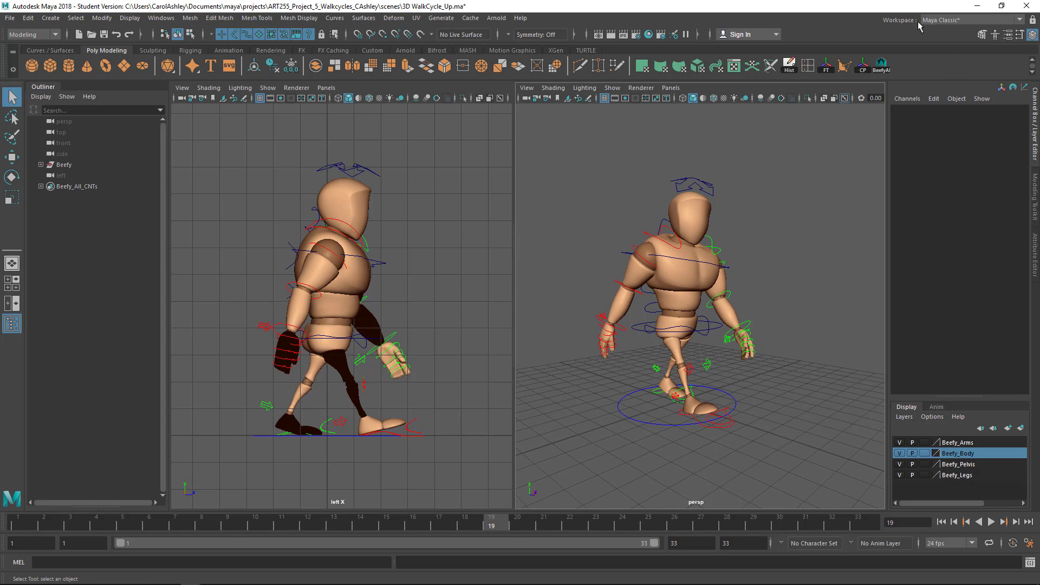
pyautogui.click(940, 22)
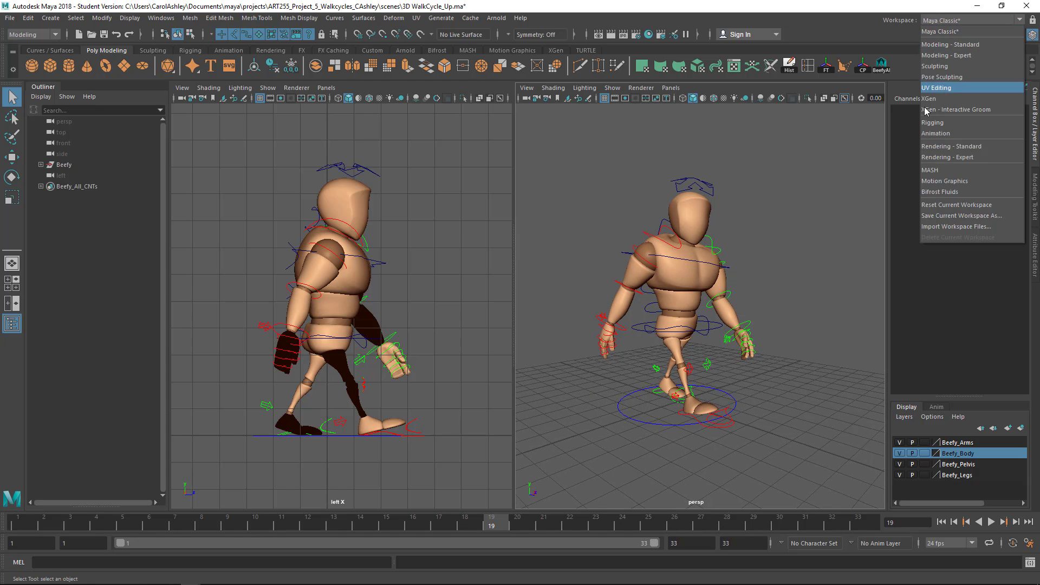
pyautogui.click(958, 133)
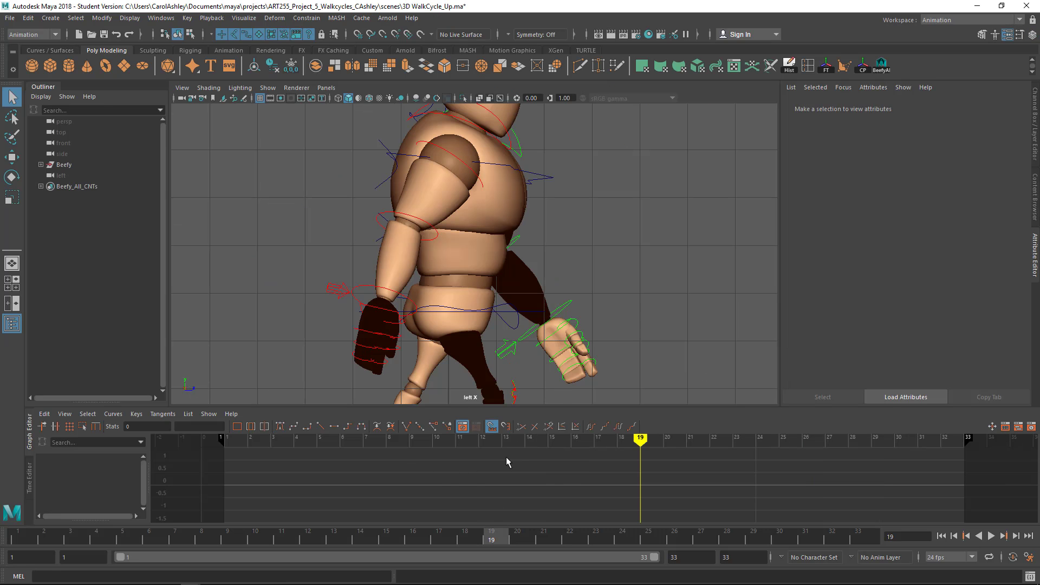
pyautogui.scroll(-3, 671, 319)
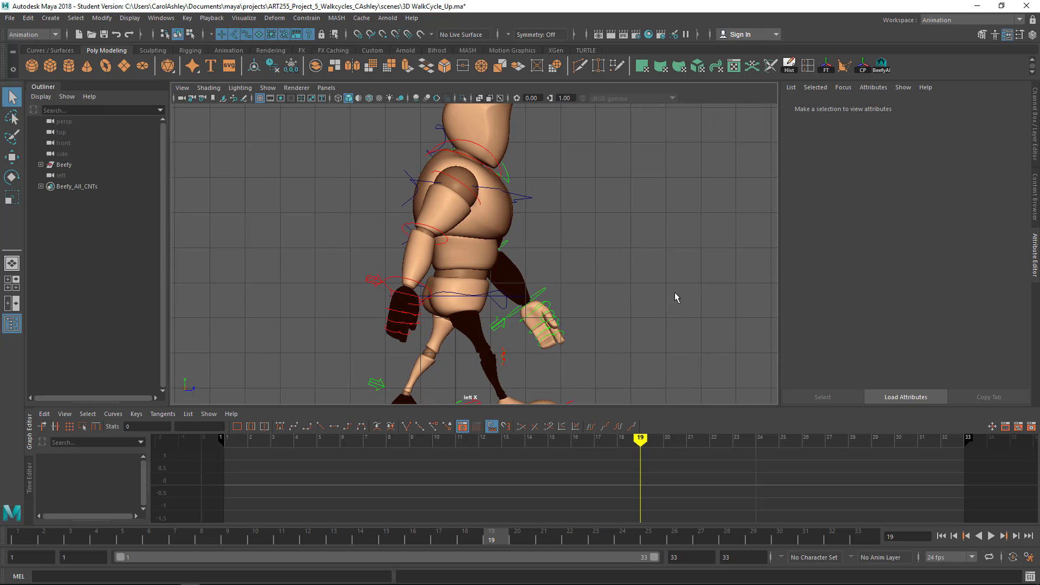
pyautogui.keyDown('alt'); pyautogui.moveTo(675, 291); pyautogui.dragTo(680, 298); pyautogui.keyUp('alt')
pyautogui.scroll(-2, 635, 284)
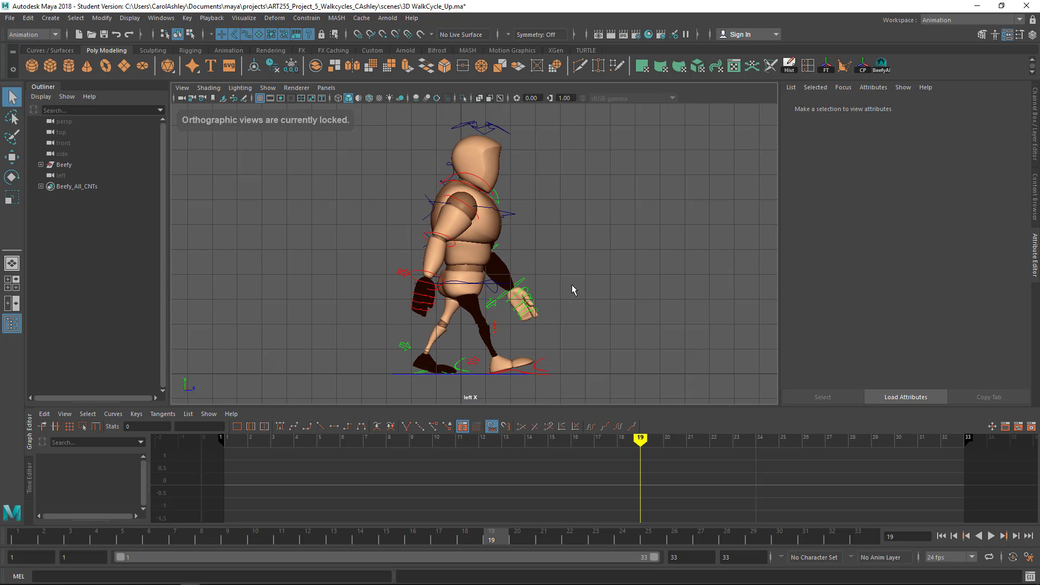
# Select the Beefy_SpineTopIKC chest control and examine its stepped keys at individual frames in the Graph Editor
pyautogui.click(515, 217)
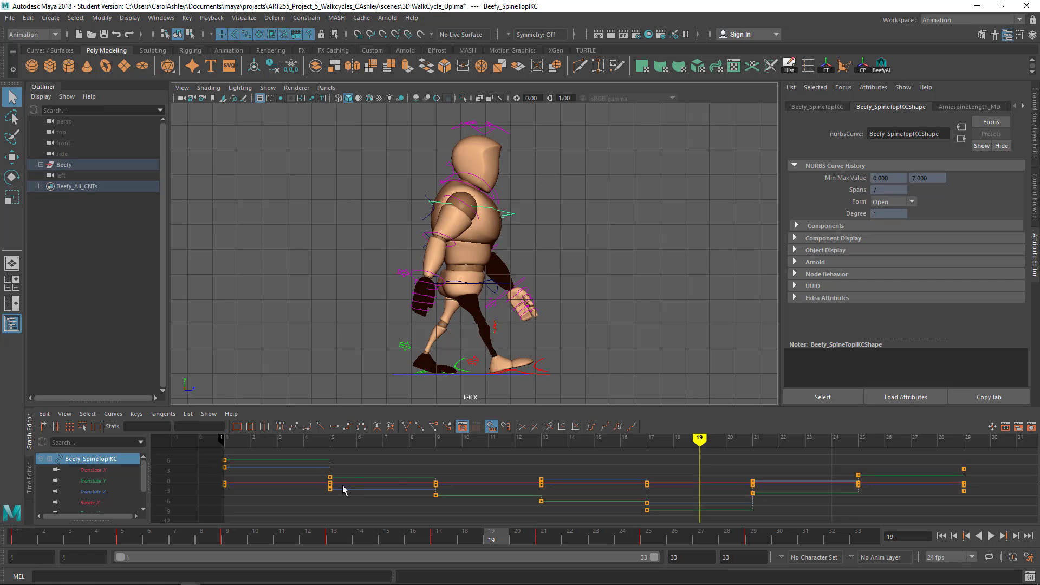
pyautogui.moveTo(321, 498); pyautogui.dragTo(340, 470)
pyautogui.moveTo(244, 459); pyautogui.dragTo(216, 500)
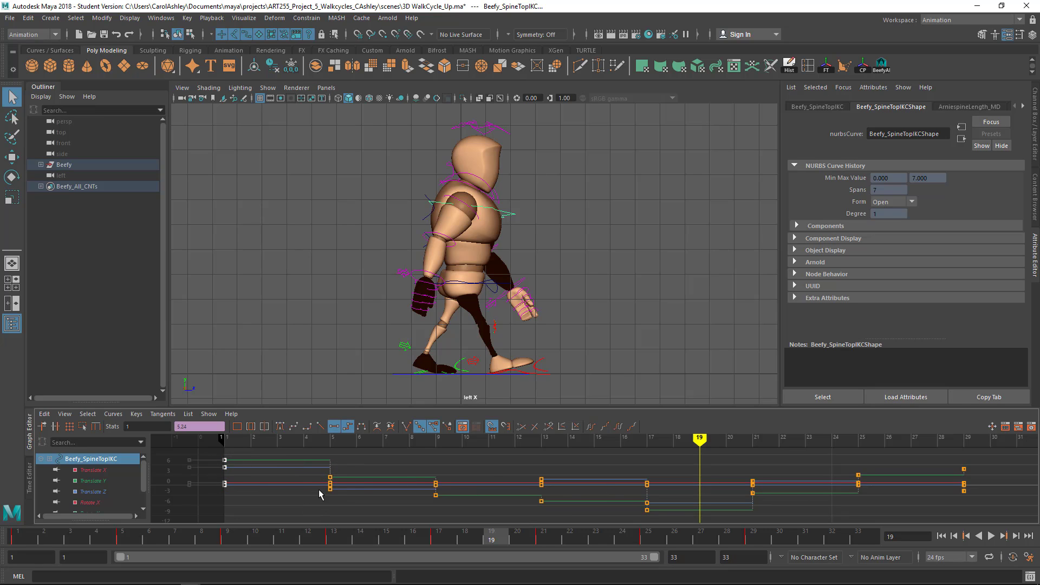
pyautogui.moveTo(340, 456); pyautogui.dragTo(341, 455)
pyautogui.moveTo(557, 513); pyautogui.dragTo(558, 513)
# Check the weighted and default tangent settings in the Animation preferences and save the preferences
pyautogui.click(1029, 556)
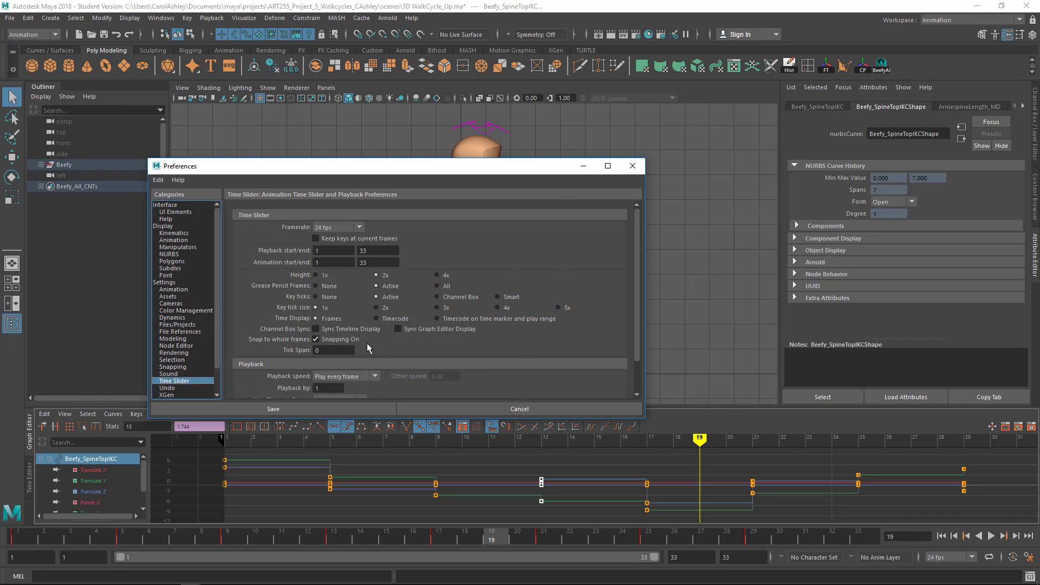
pyautogui.scroll(-1, 367, 343)
pyautogui.click(167, 296)
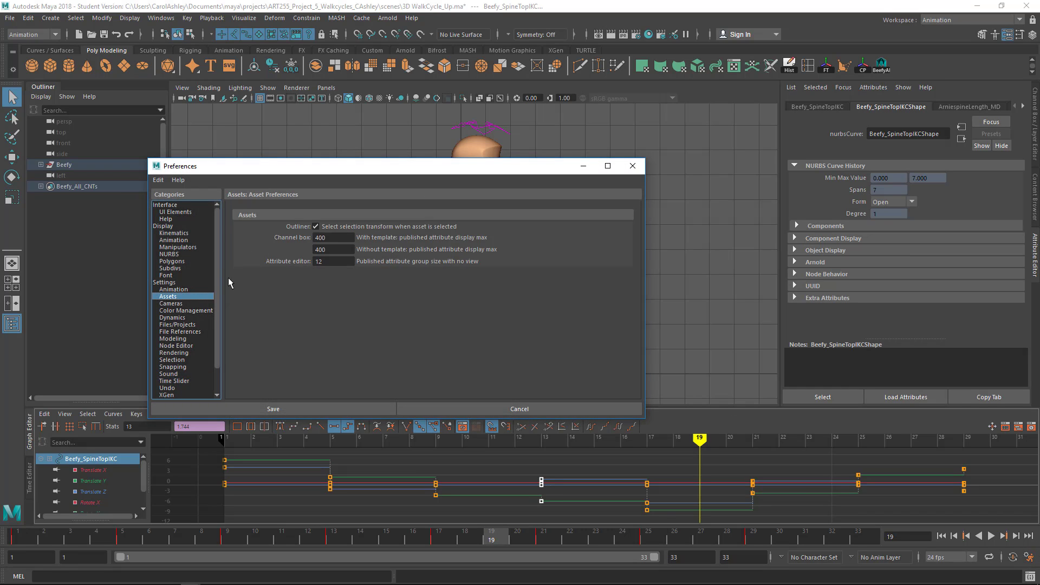
pyautogui.click(174, 289)
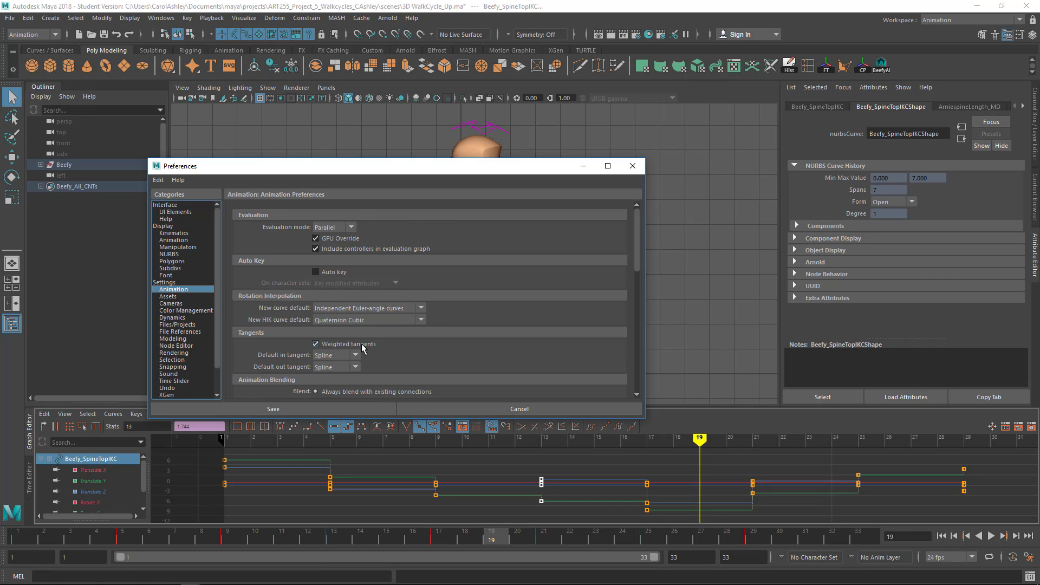
pyautogui.click(293, 409)
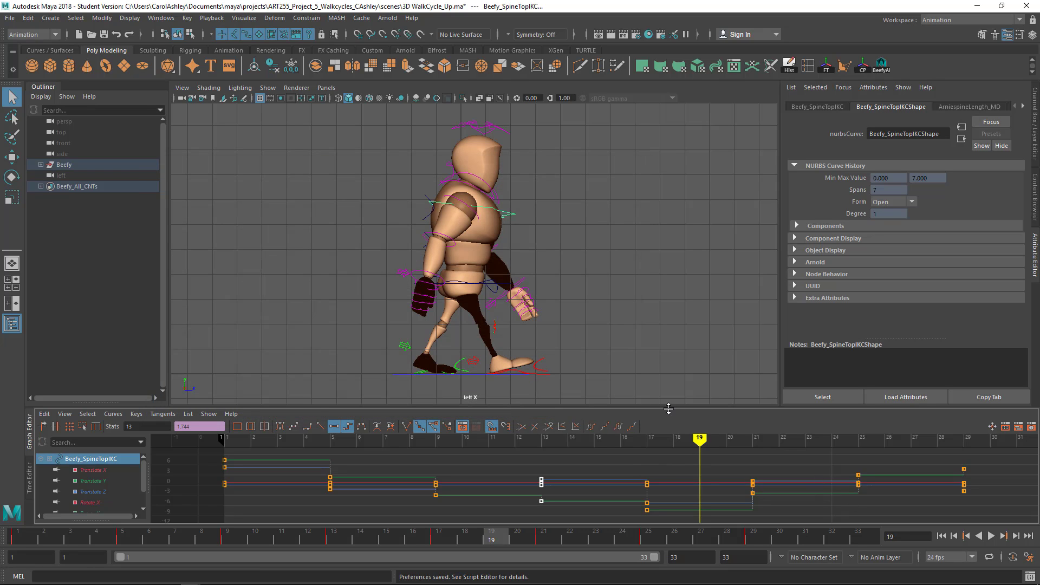
# Switch the viewport to the perspective view, enlarge the Graph Editor and reframe the character
pyautogui.press('space')
pyautogui.moveTo(616, 277); pyautogui.dragTo(615, 241)
pyautogui.keyDown('alt'); pyautogui.moveTo(598, 277); pyautogui.dragTo(574, 276, button='right'); pyautogui.keyUp('alt')
pyautogui.keyDown('alt'); pyautogui.moveTo(574, 275); pyautogui.dragTo(594, 265, button='middle'); pyautogui.keyUp('alt')
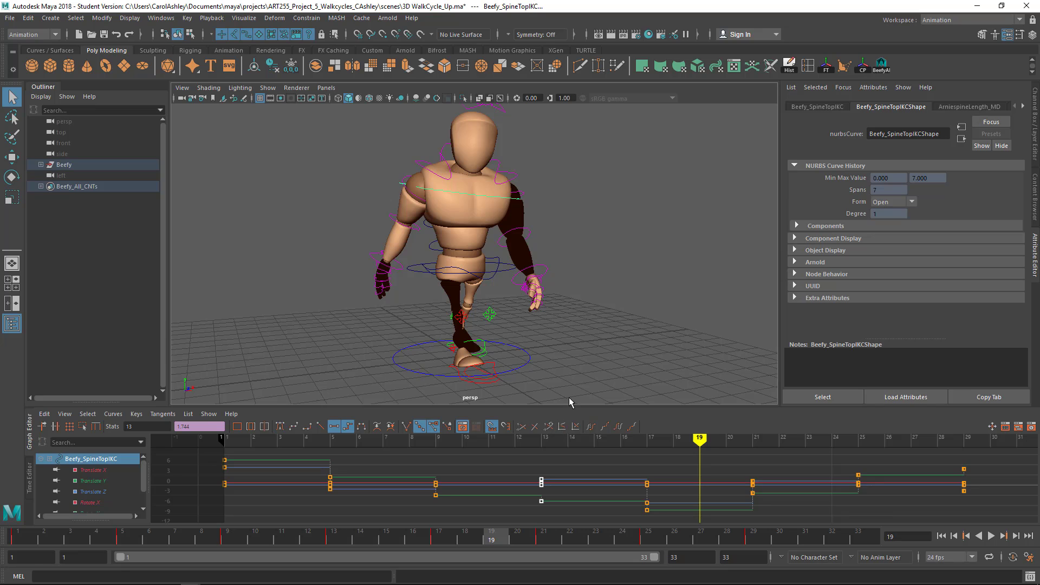
pyautogui.moveTo(569, 405); pyautogui.dragTo(572, 357)
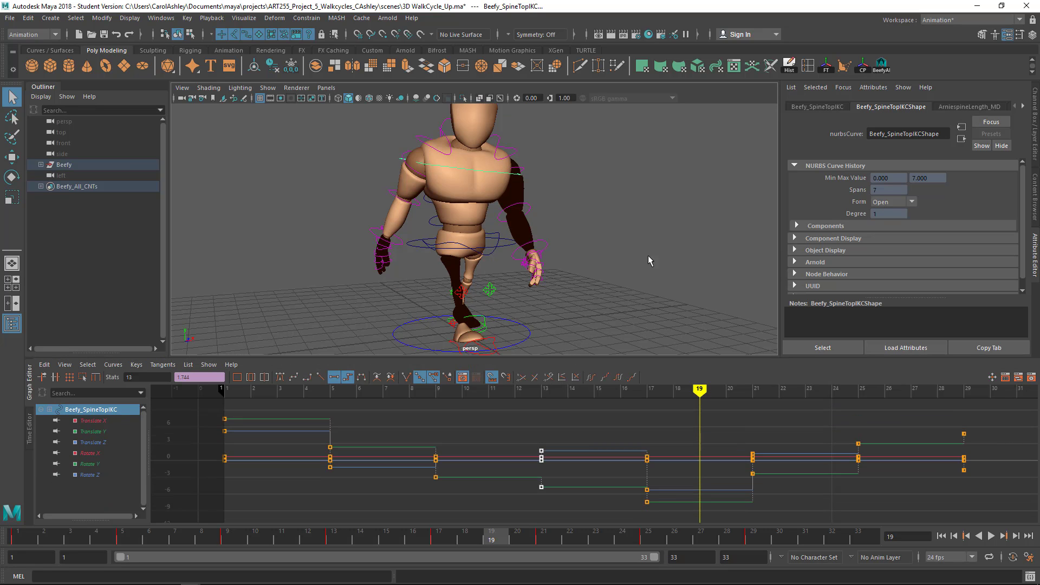
pyautogui.keyDown('alt'); pyautogui.moveTo(648, 255); pyautogui.dragTo(615, 245, button='right'); pyautogui.keyUp('alt')
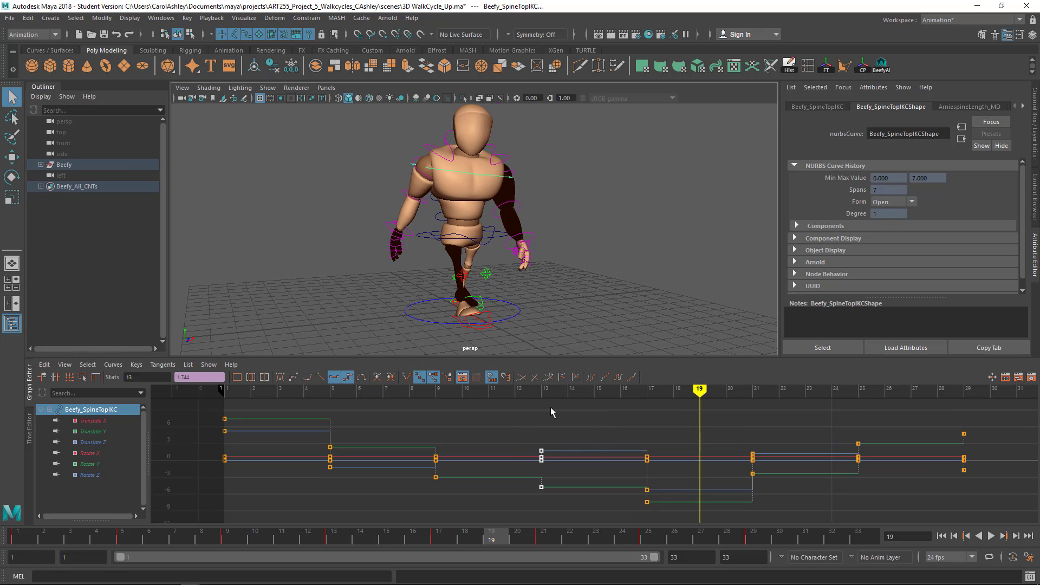
# Isolate the chest control's Rotate Y curve and convert all its keys to spline tangents
pyautogui.click(91, 431)
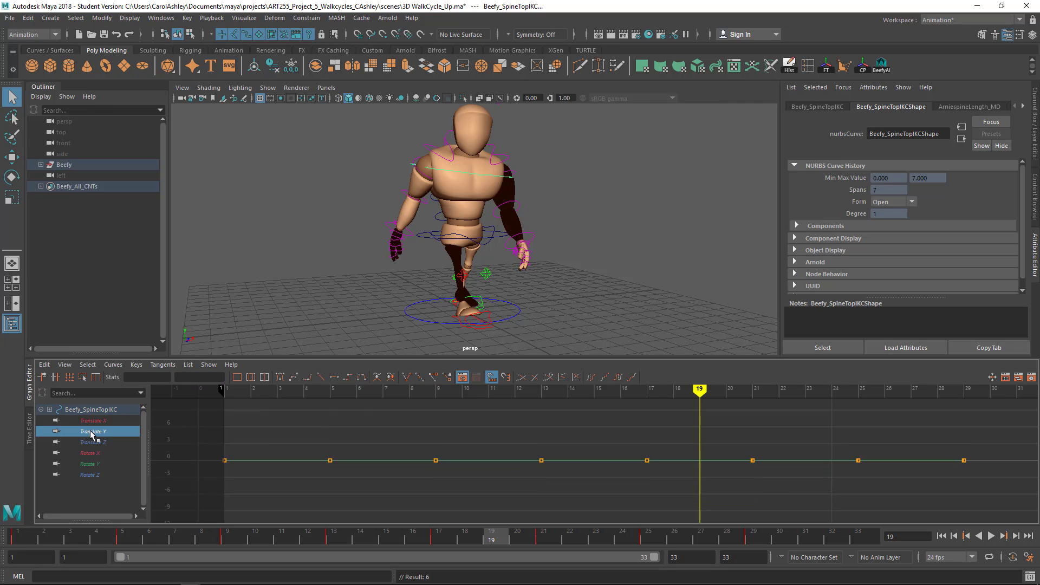
pyautogui.click(90, 465)
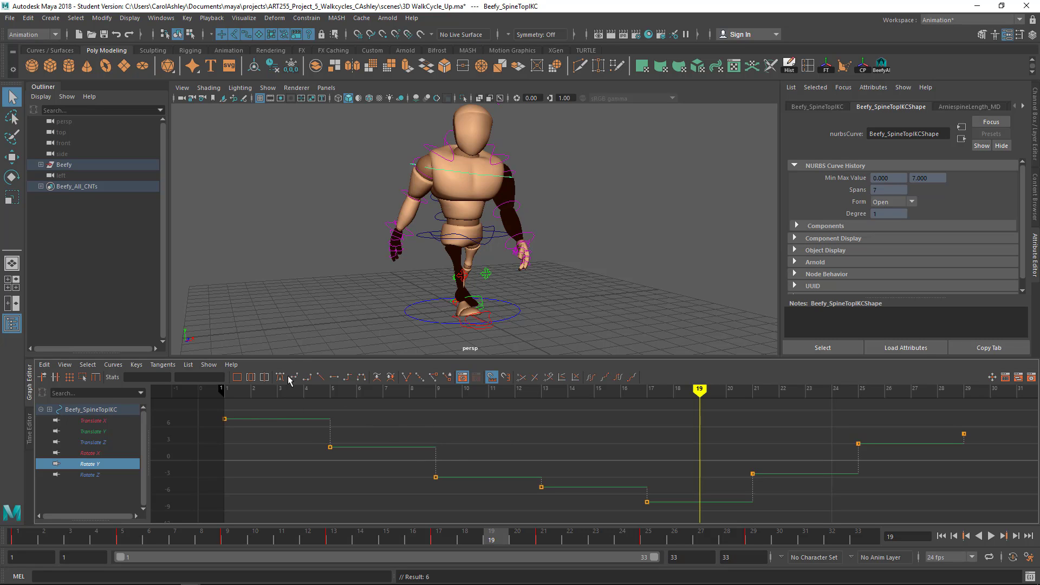
pyautogui.moveTo(211, 410); pyautogui.dragTo(1023, 532)
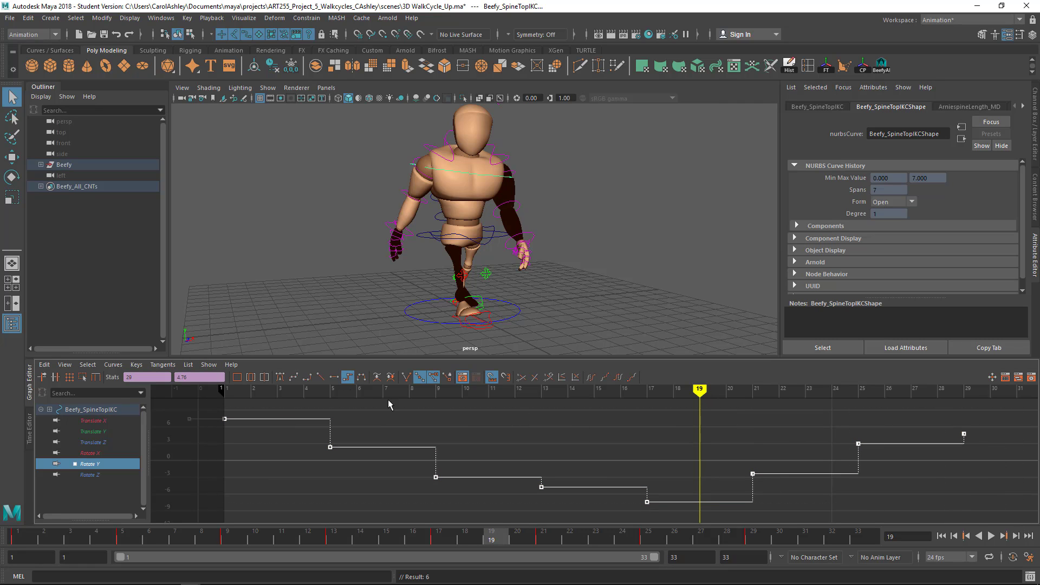
pyautogui.click(294, 378)
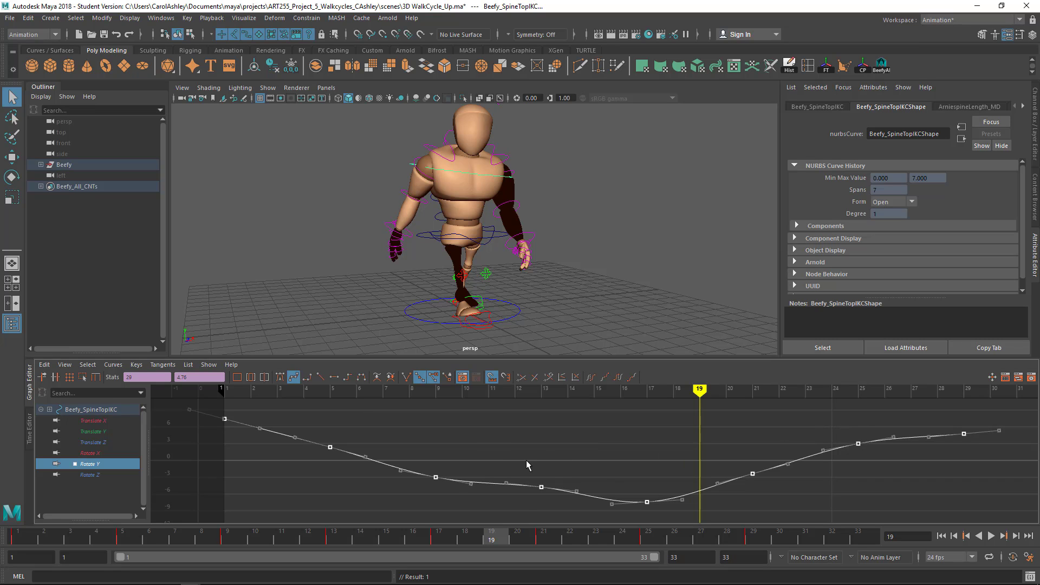
# Delete the keys at frames 13 and 21 from the chest control's Rotate Y curve
pyautogui.moveTo(523, 460); pyautogui.dragTo(551, 498)
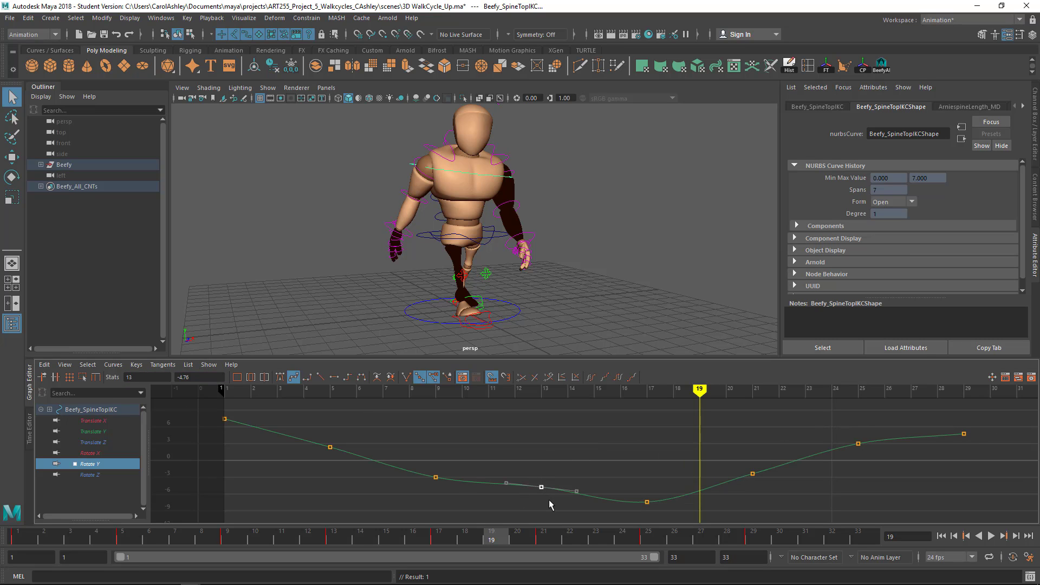
pyautogui.press('Delete')
pyautogui.press('Delete')
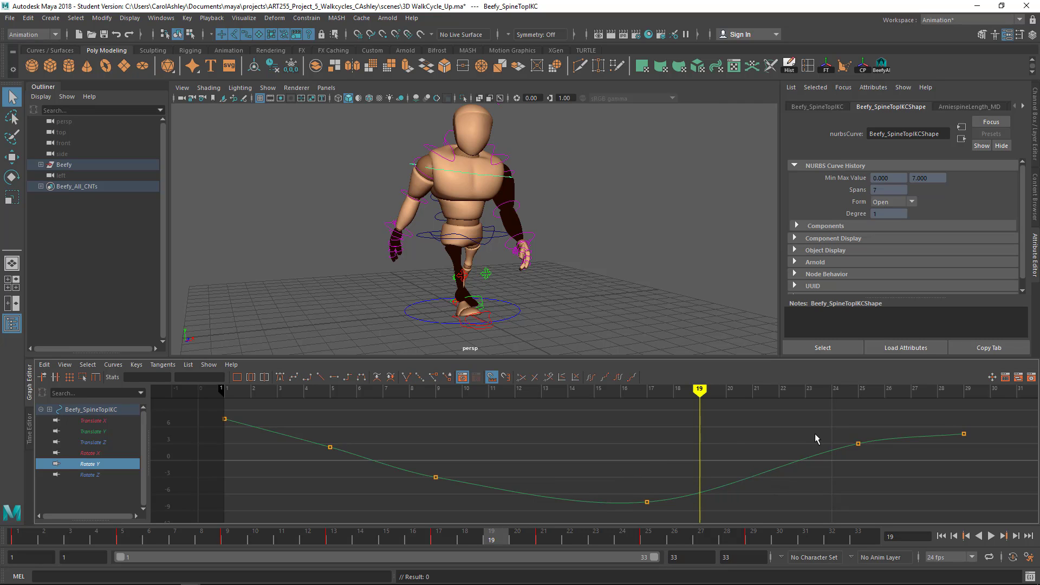
# Delete the keys at frames 25, 5 and 9 from the chest control's Rotate Y curve
pyautogui.moveTo(858, 447); pyautogui.dragTo(859, 451)
pyautogui.press('Delete')
pyautogui.moveTo(304, 418); pyautogui.dragTo(458, 490)
pyautogui.press('Delete')
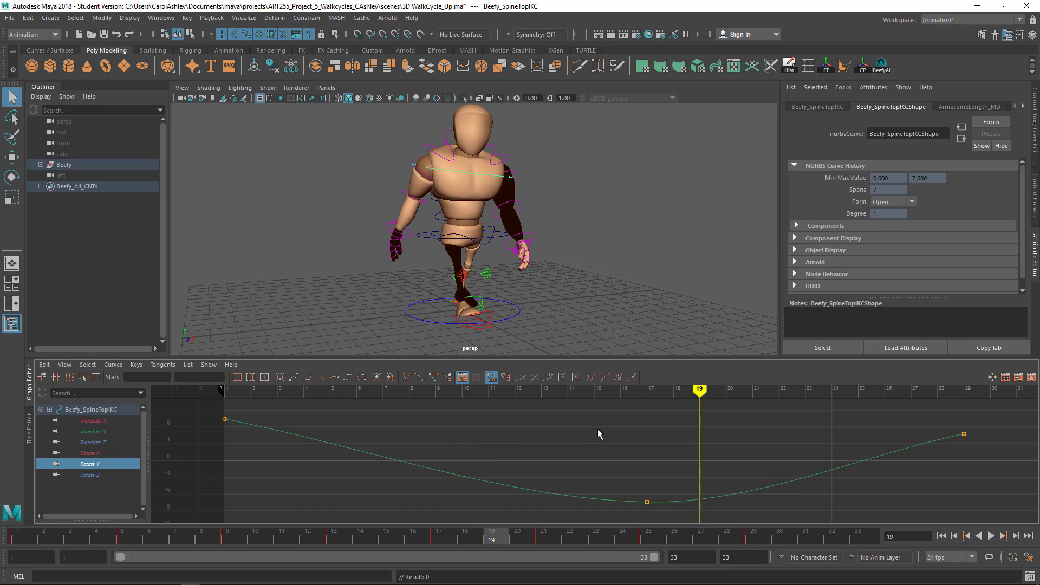
# Scrub through the walk cycle, return to frame 1 and set the Rotate Y key there to 7.5
pyautogui.moveTo(621, 472); pyautogui.dragTo(662, 514)
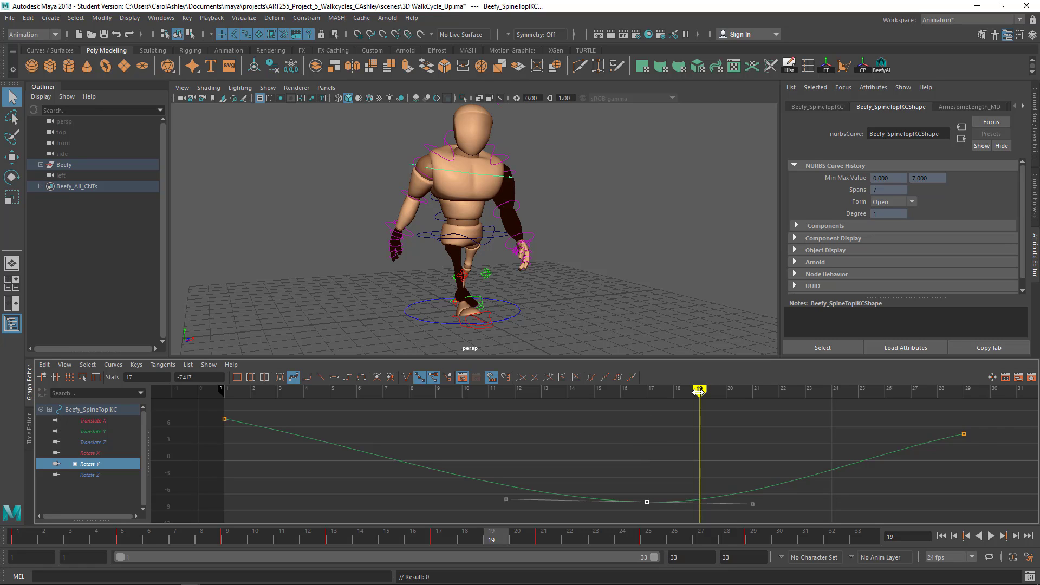
pyautogui.moveTo(699, 390); pyautogui.dragTo(1017, 399)
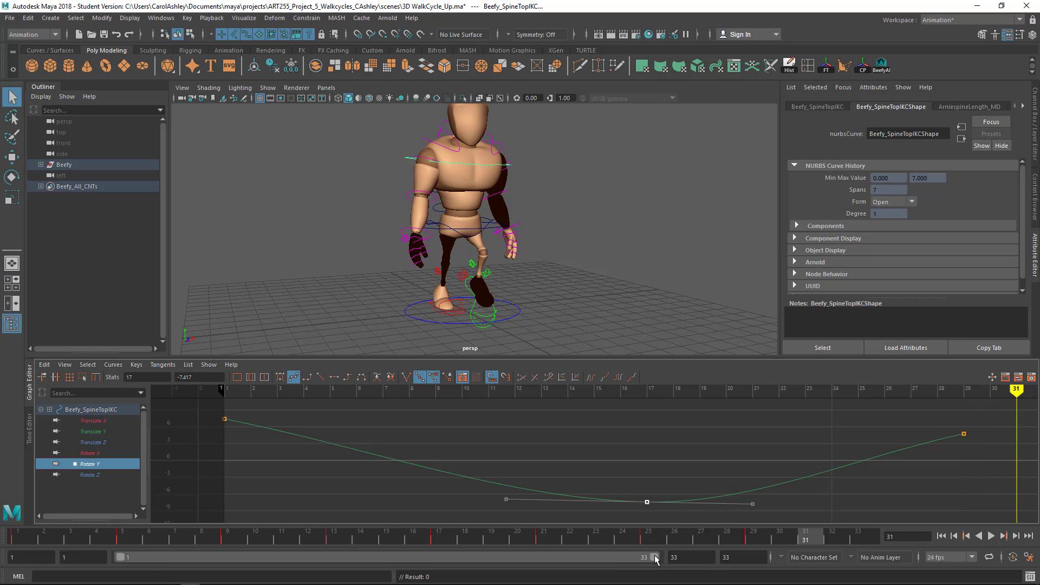
pyautogui.click(862, 537)
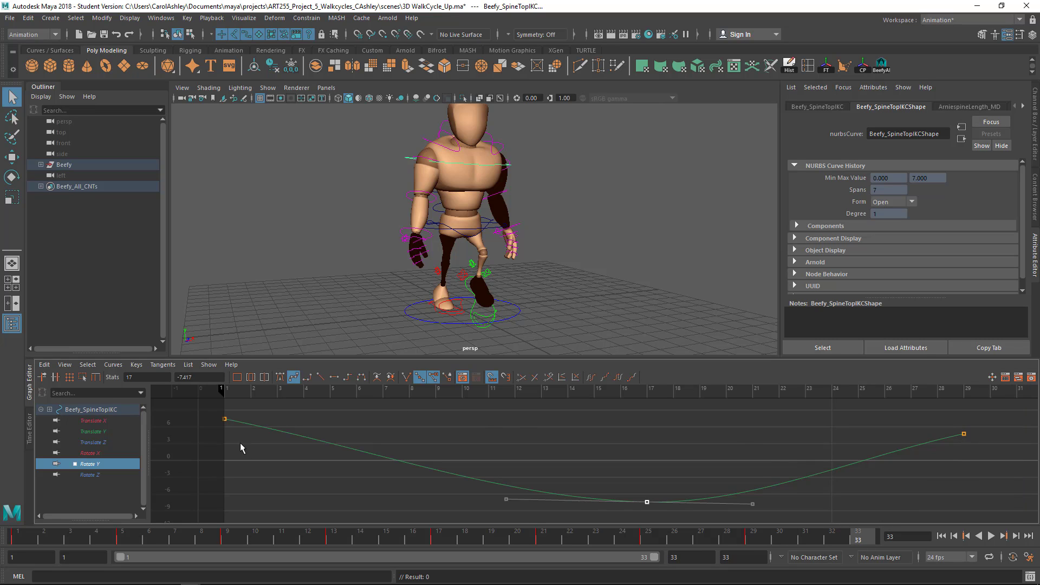
pyautogui.click(222, 418)
pyautogui.click(21, 536)
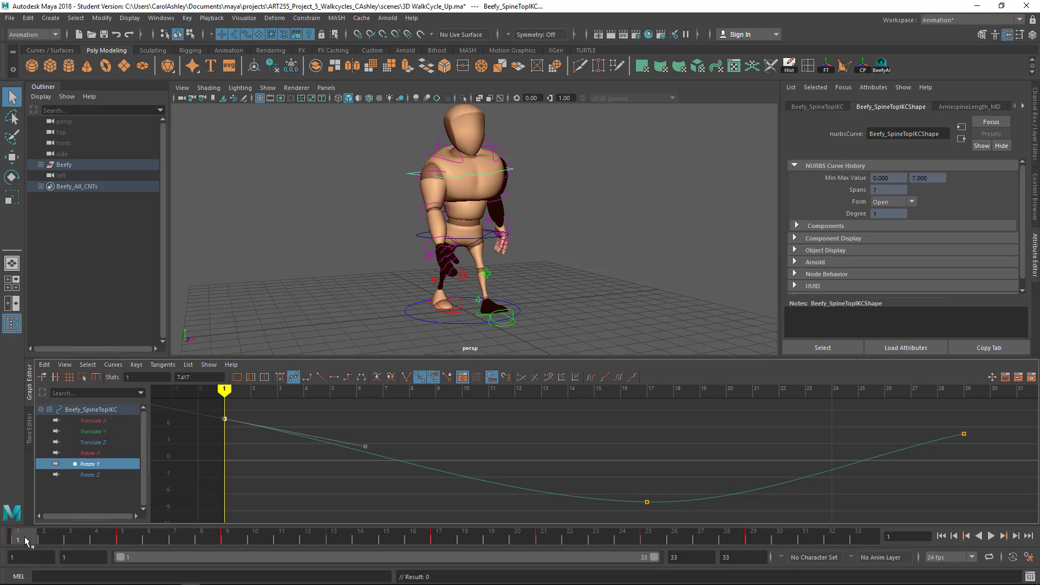
pyautogui.click(204, 378)
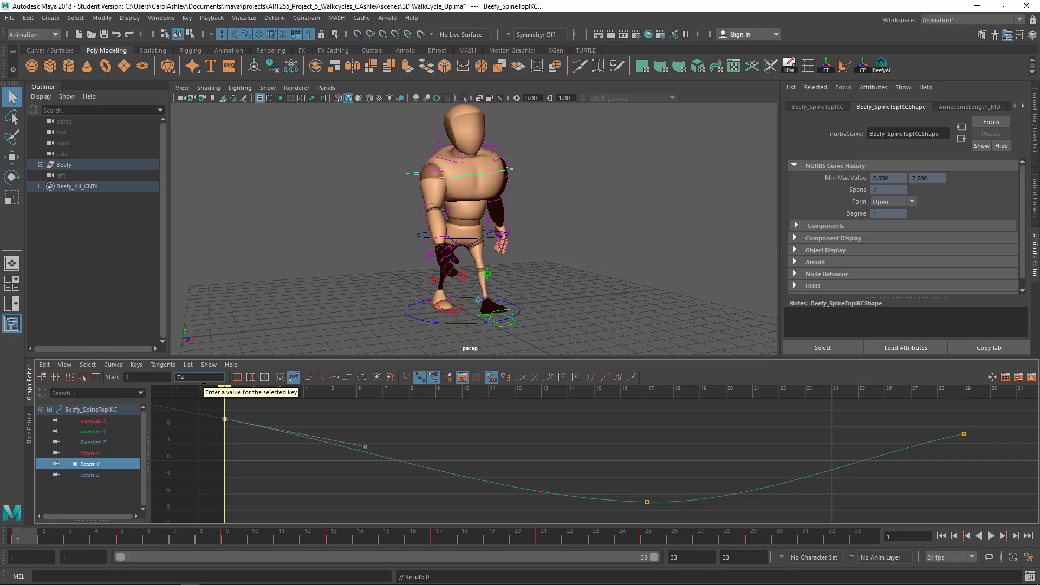
pyautogui.write('.5')
pyautogui.press('Return')
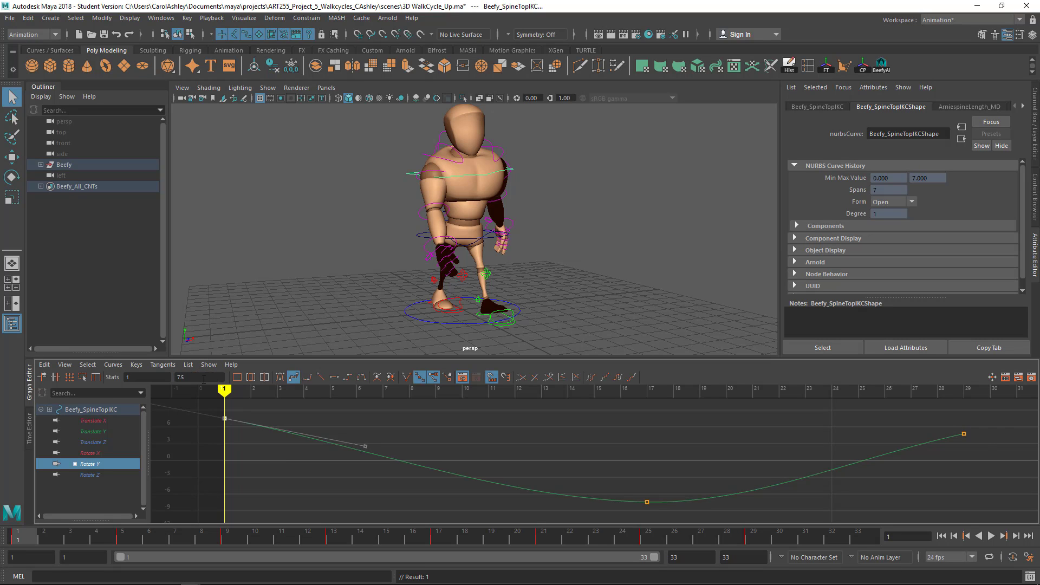
# Copy the chest control's key from frame 1 and paste it at frame 33
pyautogui.hotkey('ctrl', 'v')
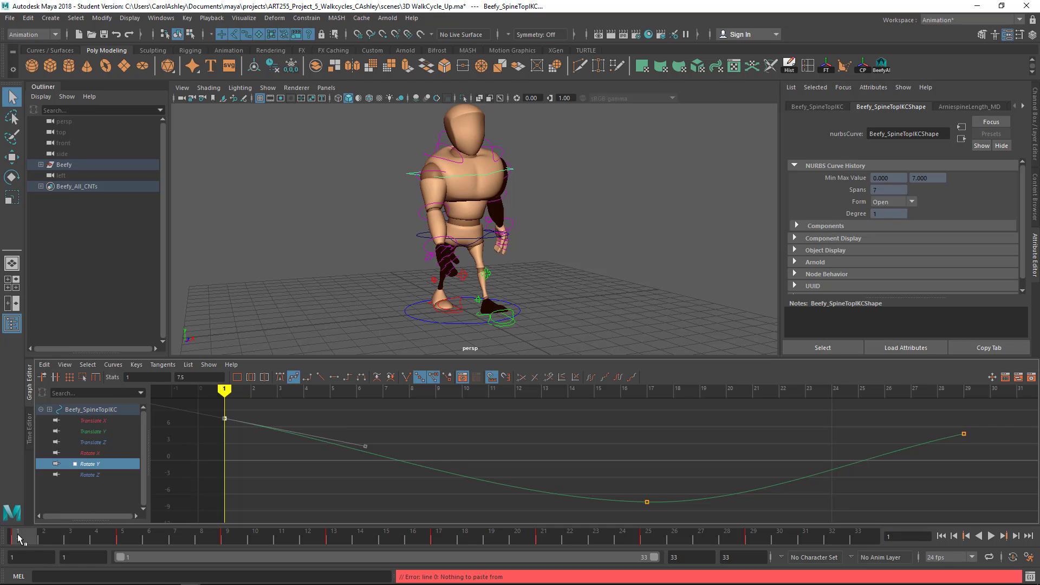
pyautogui.rightClick(24, 536)
pyautogui.click(39, 375)
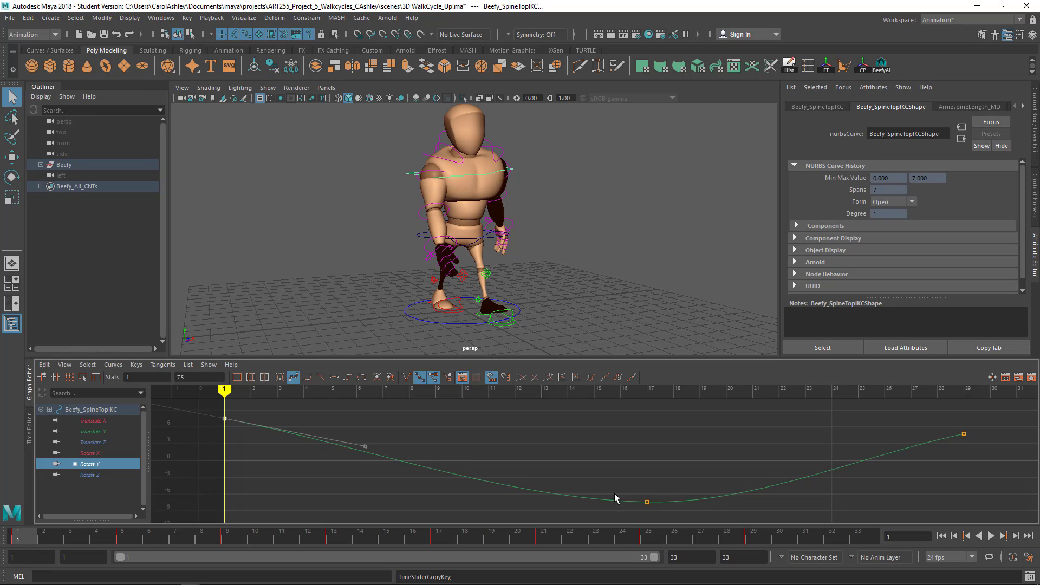
pyautogui.click(872, 542)
pyautogui.rightClick(870, 541)
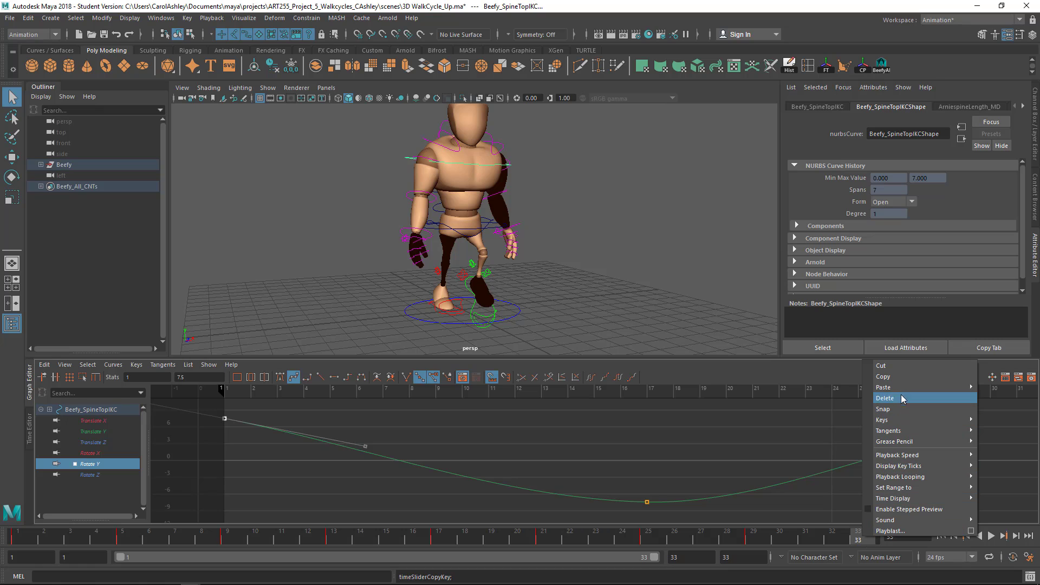
pyautogui.moveTo(894, 388)
pyautogui.click(812, 397)
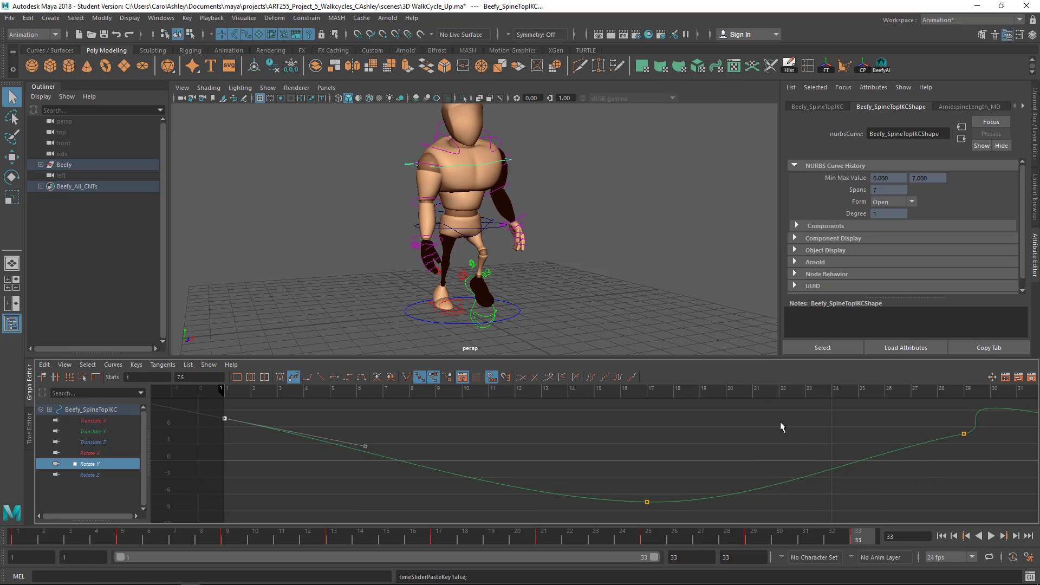
# Delete the key at frame 29 from the chest control's Rotate Y curve
pyautogui.scroll(-7, 931, 465)
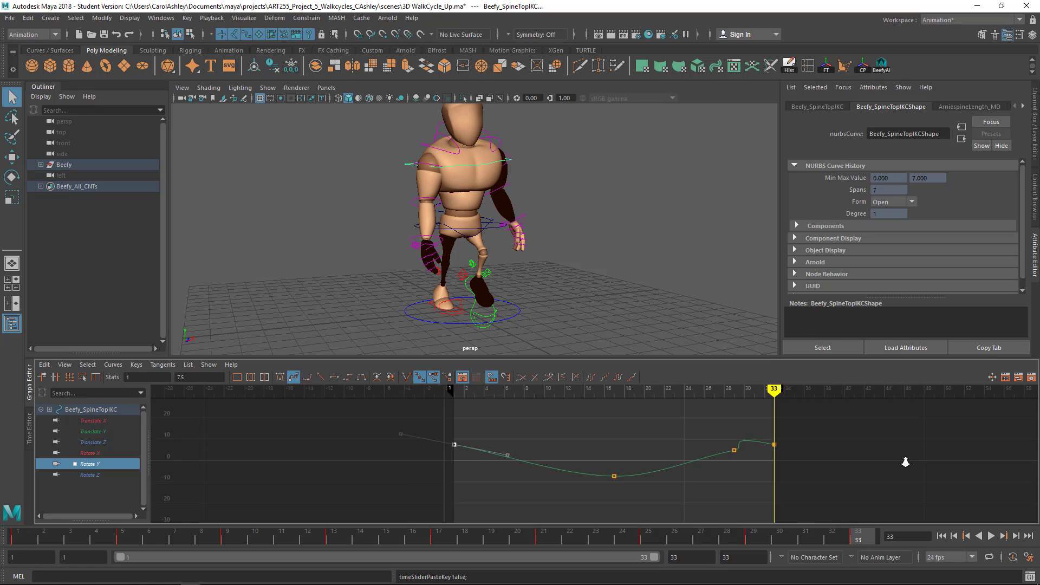
pyautogui.scroll(5, 729, 476)
pyautogui.keyDown('alt'); pyautogui.moveTo(806, 478); pyautogui.dragTo(695, 483, button='middle'); pyautogui.keyUp('alt')
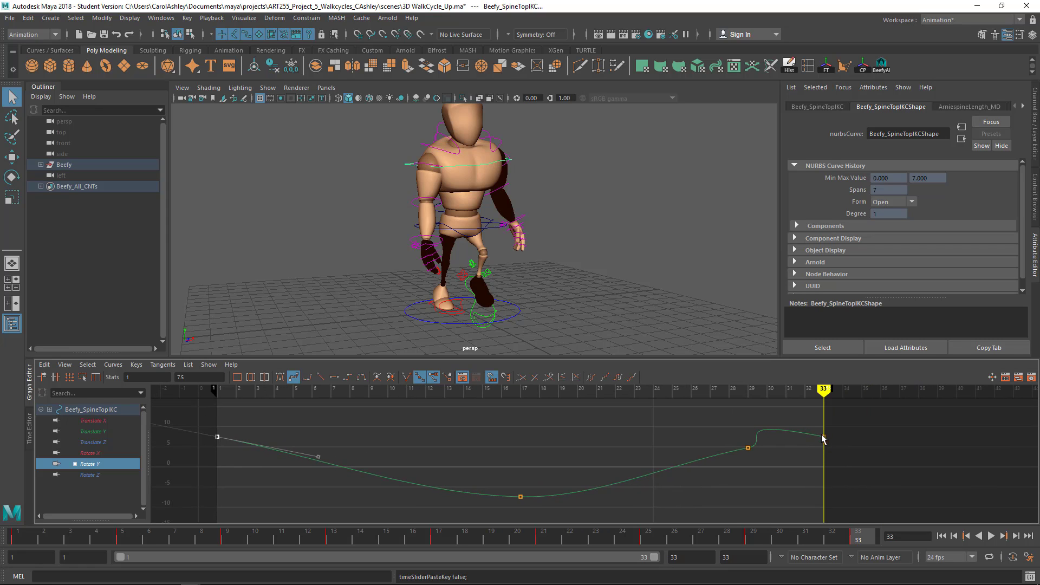
pyautogui.click(823, 437)
pyautogui.moveTo(755, 451); pyautogui.dragTo(736, 435)
pyautogui.press('Delete')
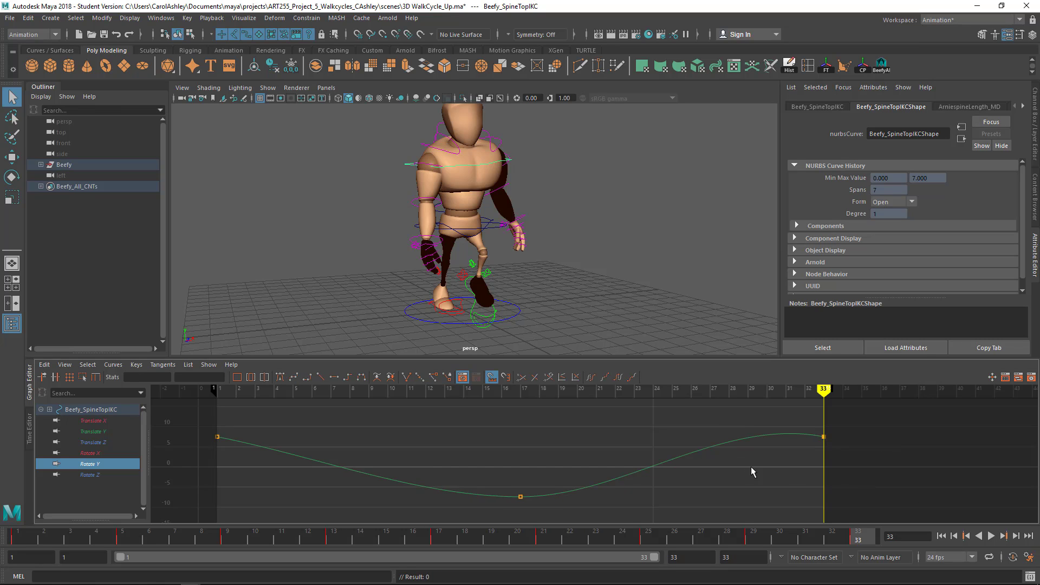
# Try flat tangents on the Rotate Y key at frame 33, compare it with the frame 1 key and apply spline tangents
pyautogui.moveTo(798, 459); pyautogui.dragTo(837, 418)
pyautogui.click(334, 377)
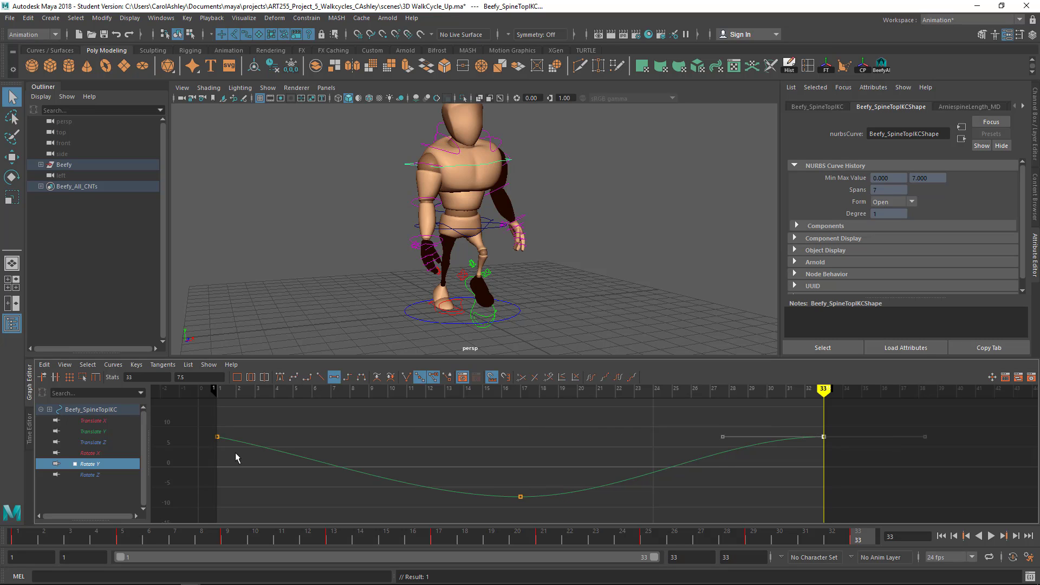
pyautogui.moveTo(203, 456); pyautogui.dragTo(236, 415)
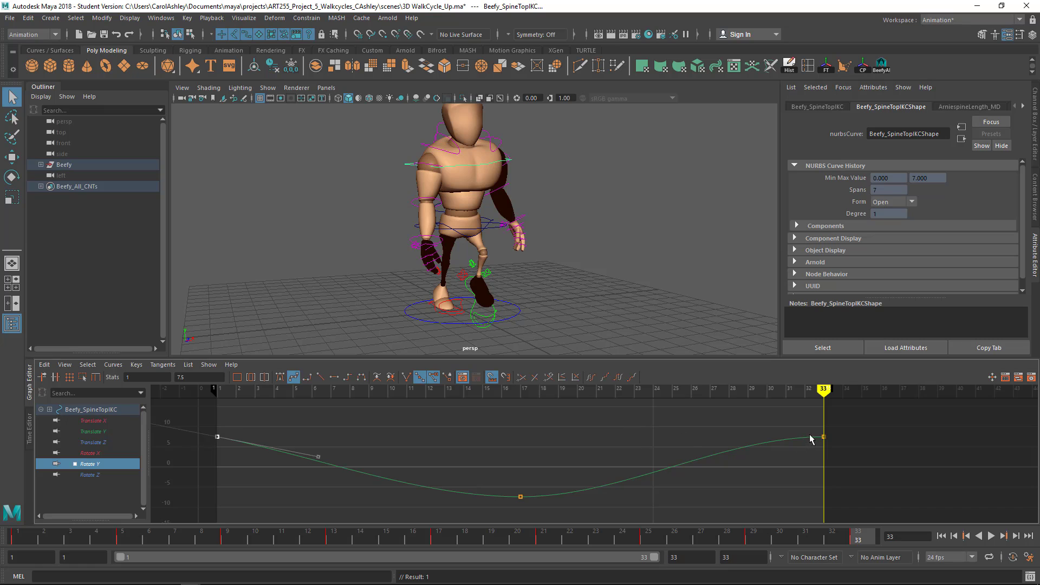
pyautogui.moveTo(805, 418); pyautogui.dragTo(839, 452)
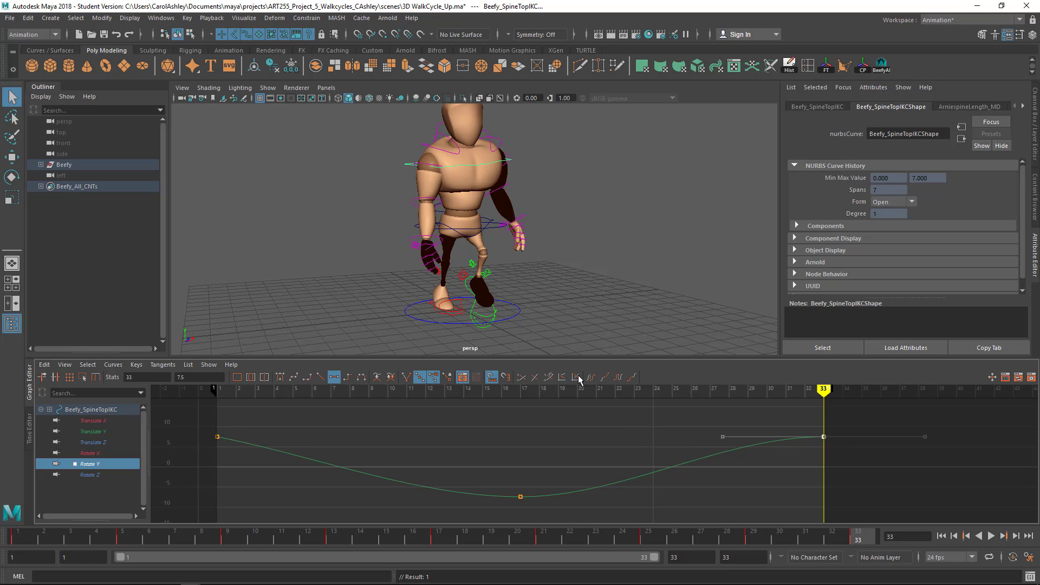
pyautogui.click(294, 377)
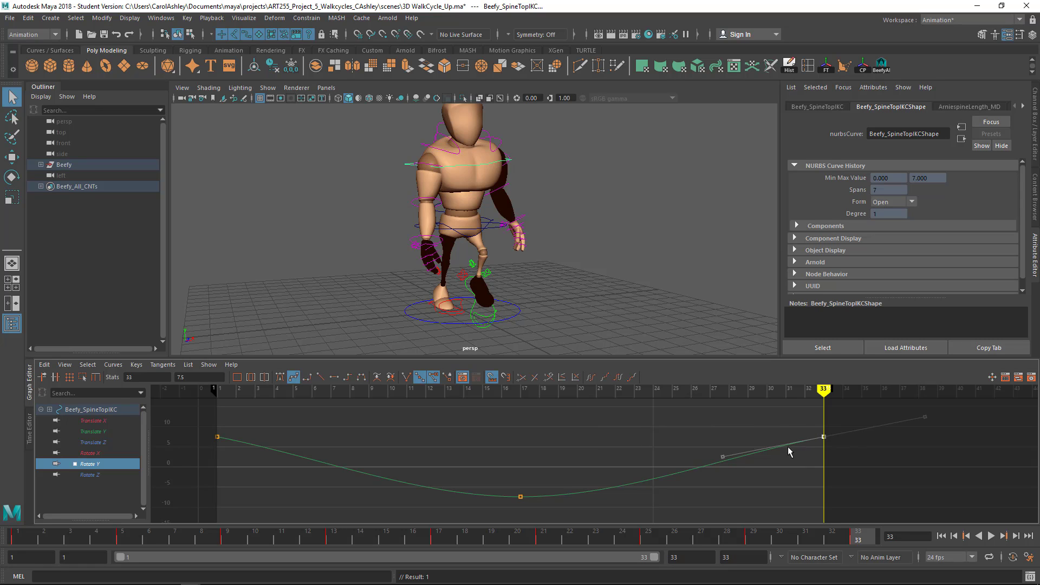
# Select the Rotate Y keys at frames 1 and 33 and compare the character's pose at the cycle's start and end
pyautogui.scroll(-3, 711, 477)
pyautogui.scroll(4, 715, 480)
pyautogui.scroll(-4, 717, 480)
pyautogui.moveTo(303, 415); pyautogui.dragTo(776, 464)
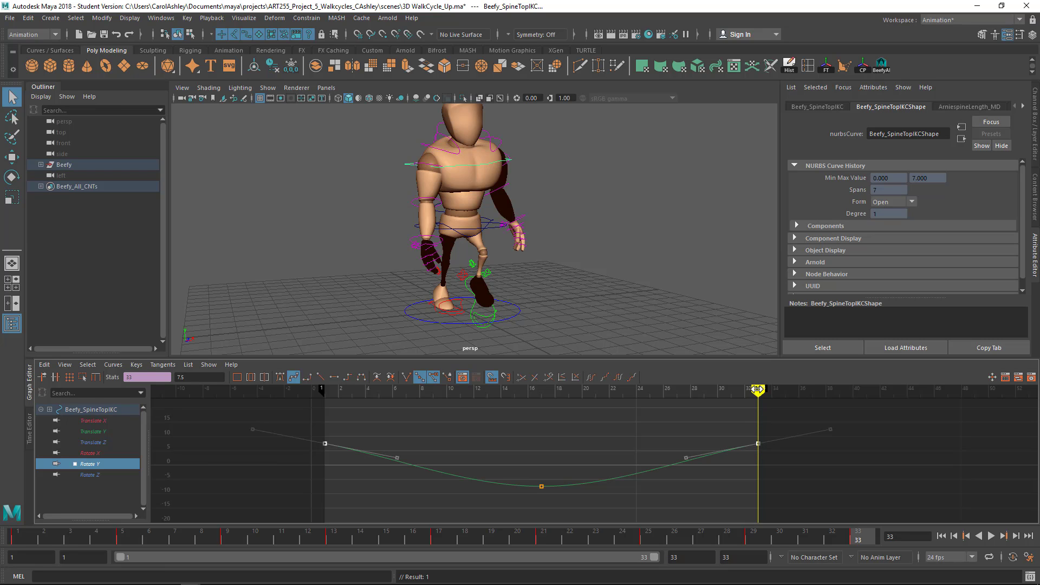
pyautogui.hotkey('alt', 'v')
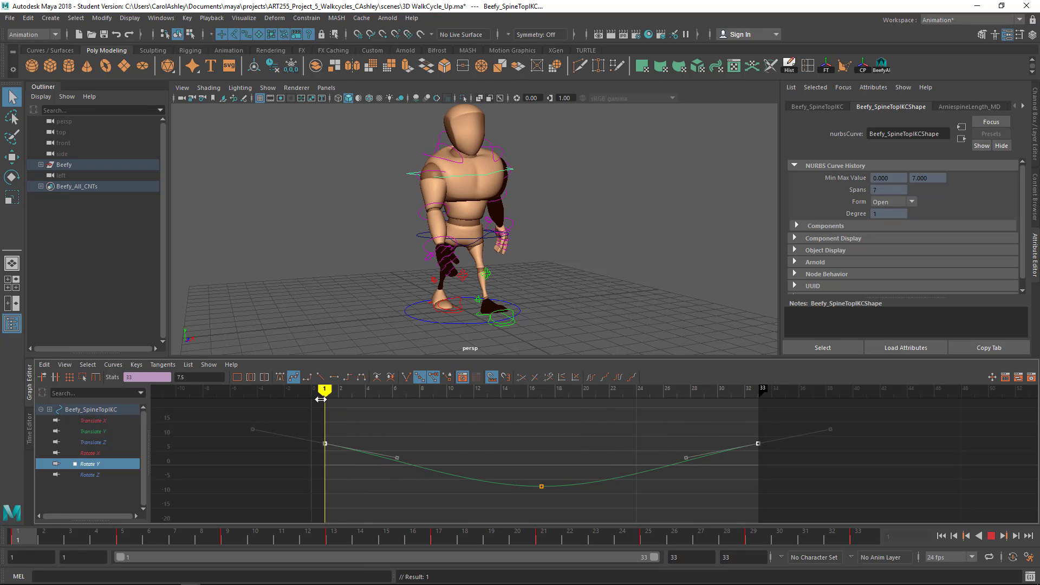
pyautogui.hotkey('alt', 'v')
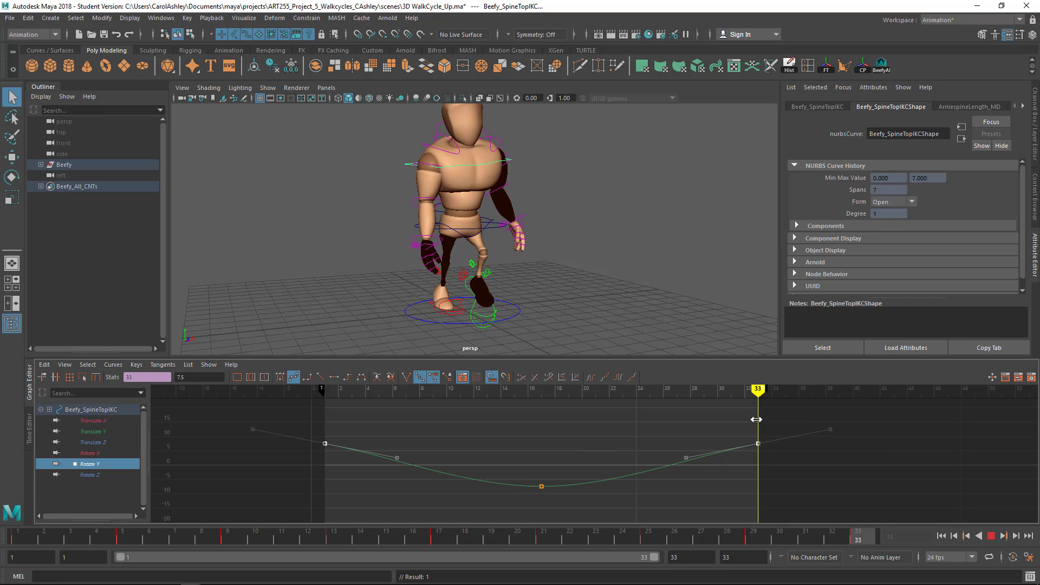
pyautogui.click(23, 537)
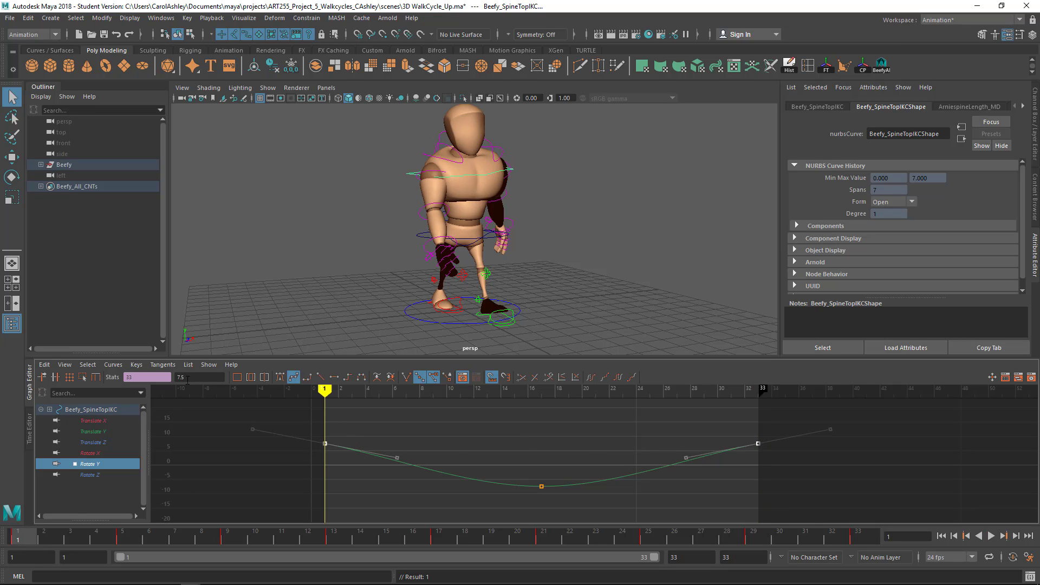
pyautogui.click(859, 539)
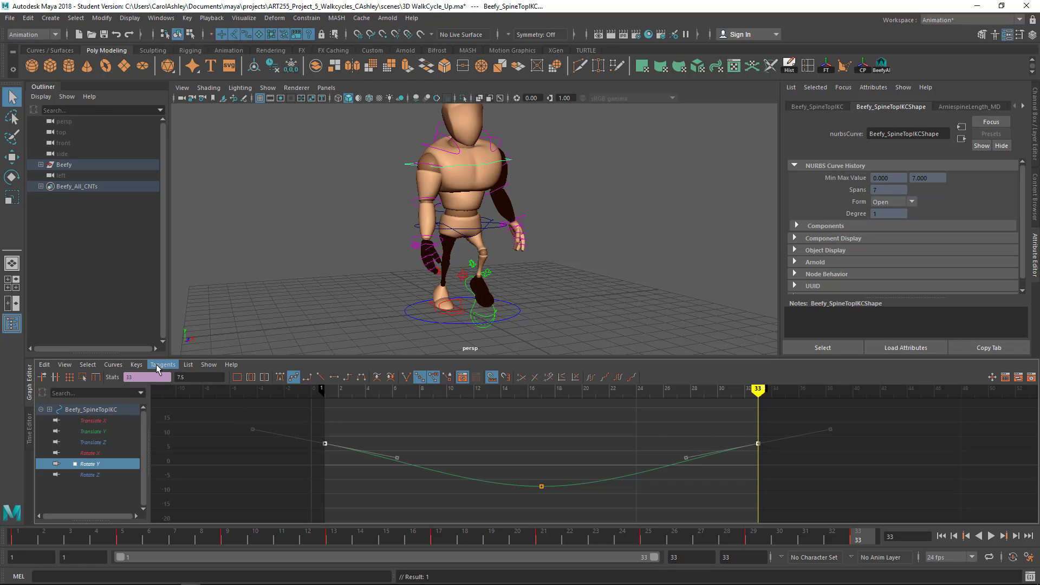
# Set both the post infinity and pre infinity of the chest control's Rotate Y curve to Cycle
pyautogui.click(113, 367)
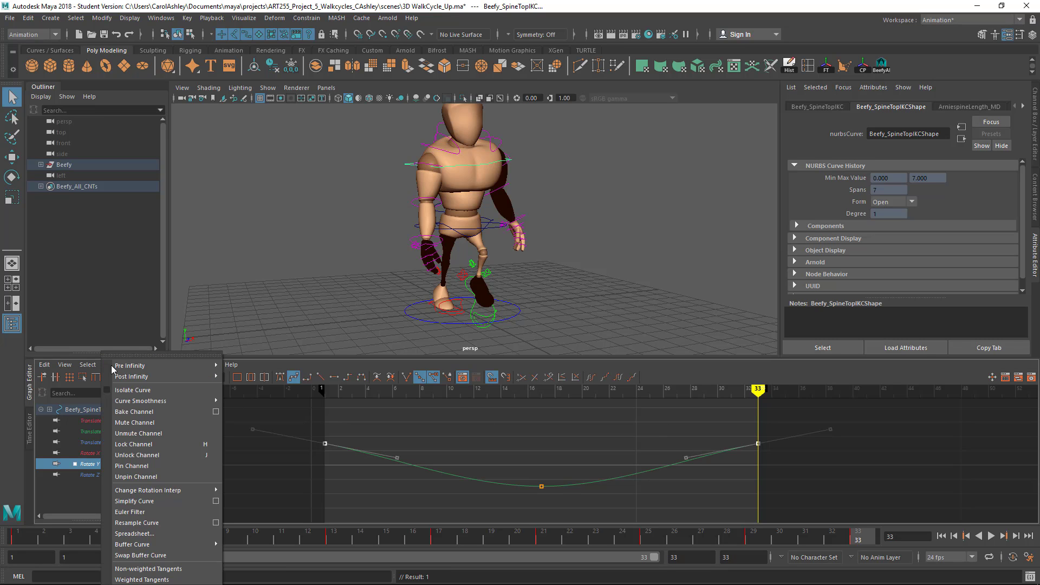
pyautogui.moveTo(115, 366)
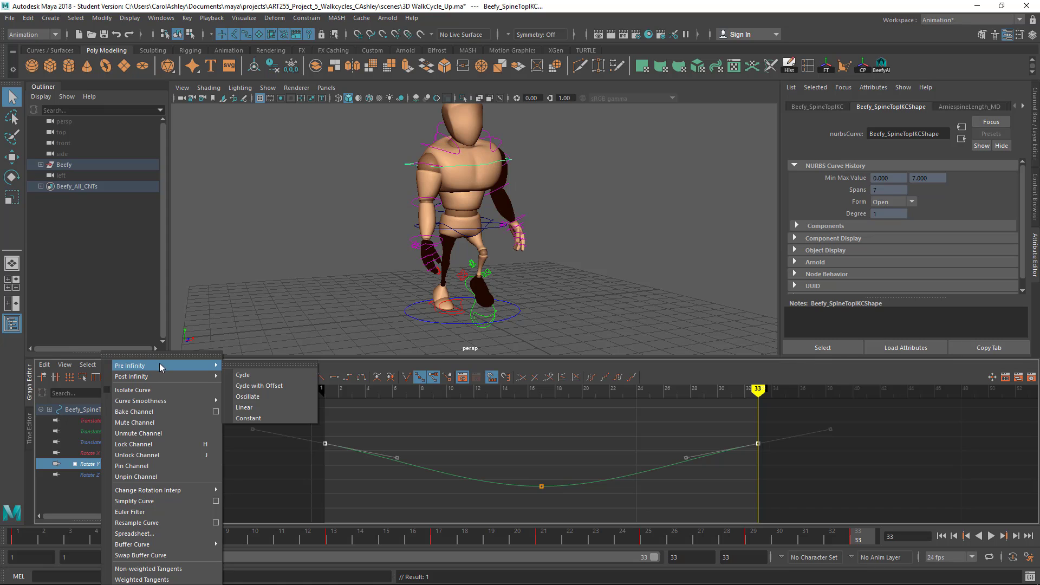
pyautogui.moveTo(145, 377)
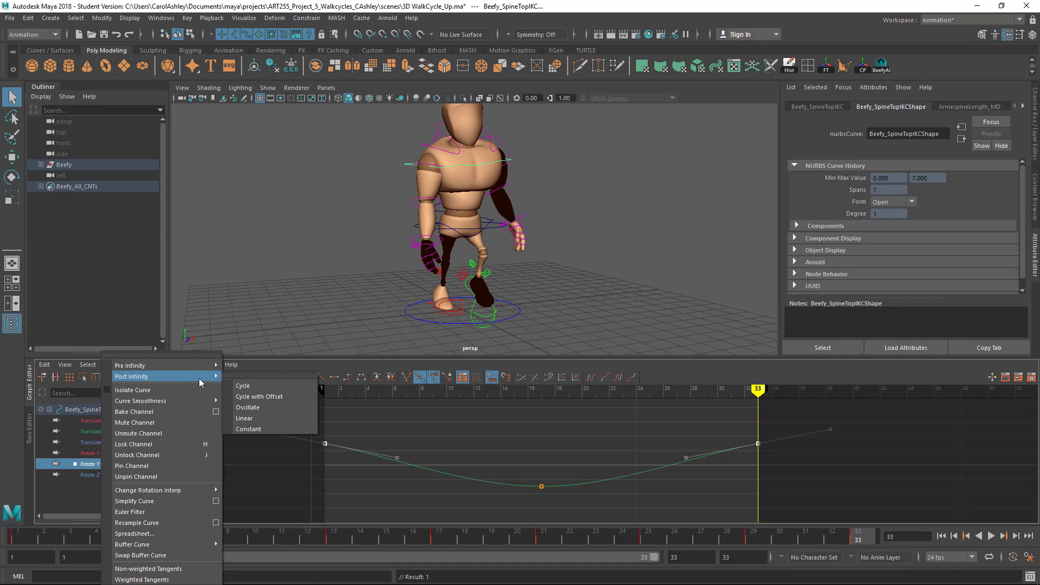
pyautogui.click(257, 390)
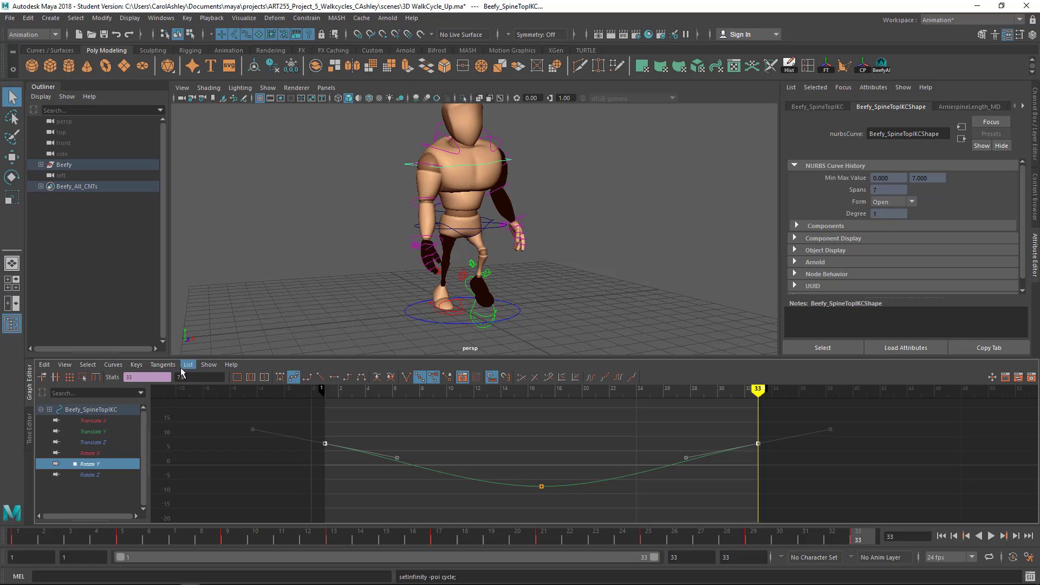
pyautogui.click(112, 366)
pyautogui.moveTo(136, 144)
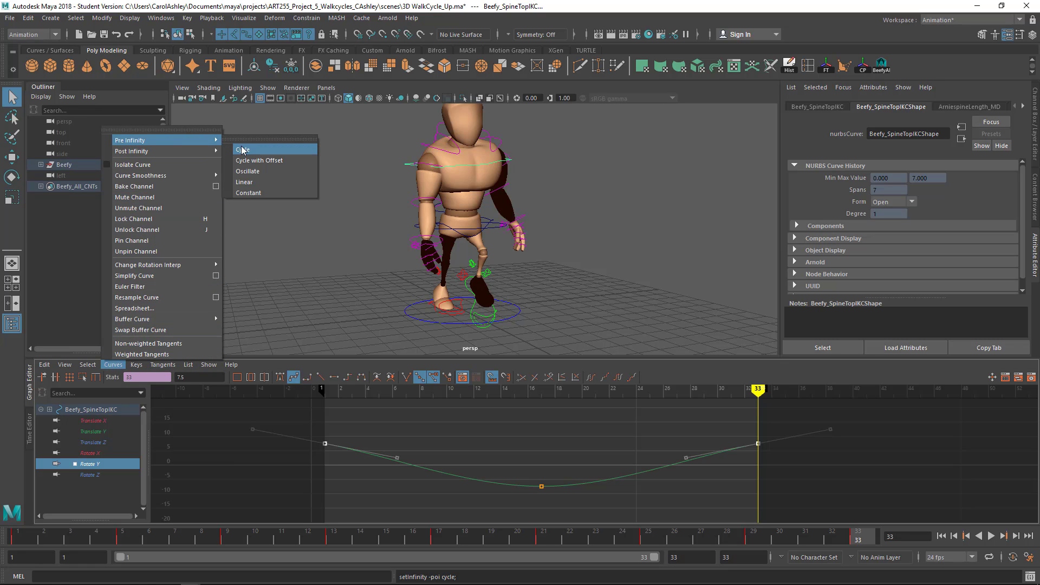
pyautogui.click(258, 148)
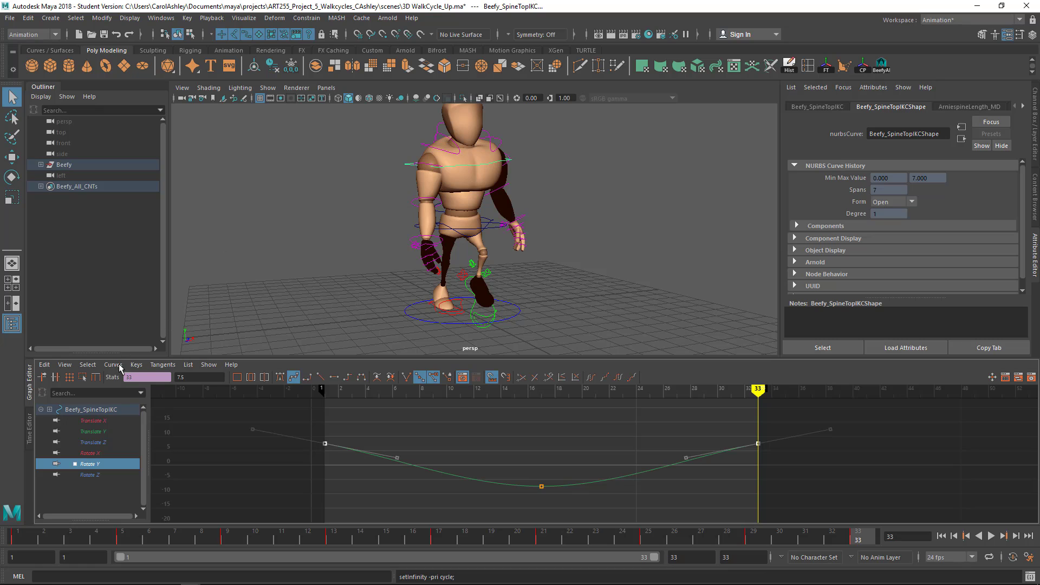
# Display infinity in the Graph Editor and examine how the Rotate Y curve loops past frame 33
pyautogui.click(64, 366)
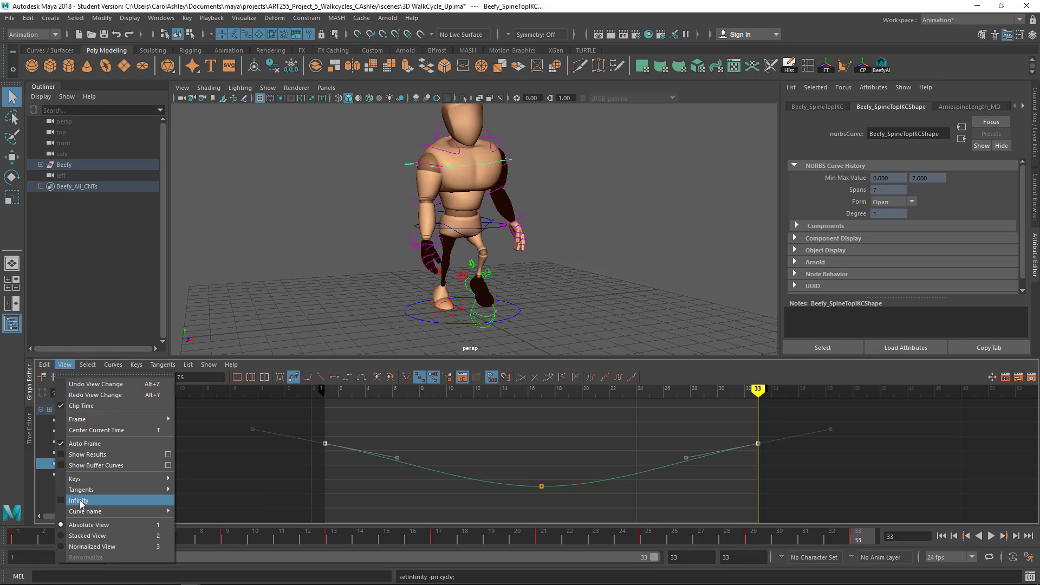
pyautogui.click(80, 499)
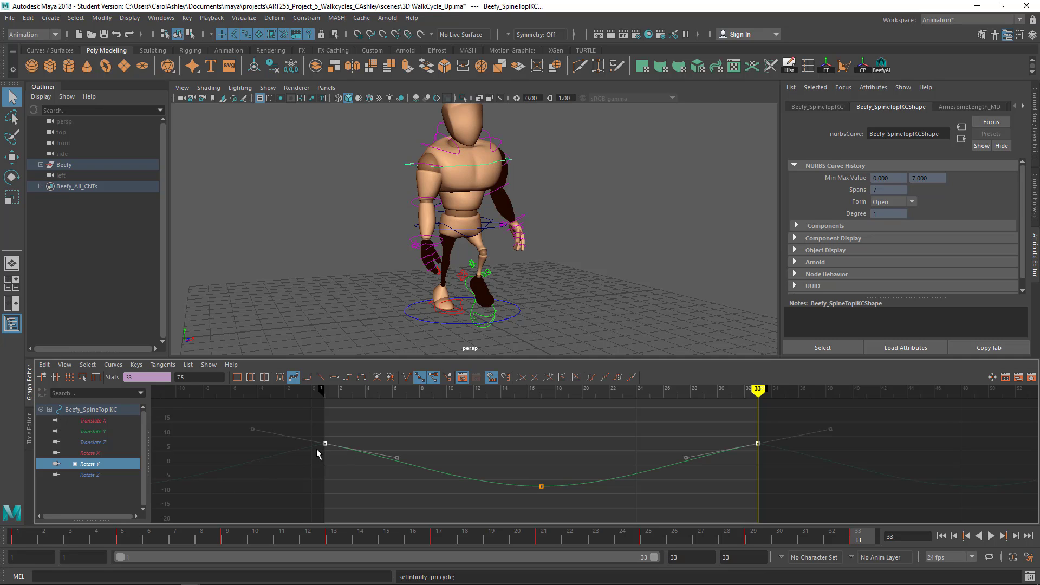
pyautogui.keyDown('alt'); pyautogui.moveTo(712, 477); pyautogui.dragTo(574, 475, button='middle'); pyautogui.keyUp('alt')
pyautogui.keyDown('alt'); pyautogui.moveTo(574, 475); pyautogui.dragTo(646, 461, button='right'); pyautogui.keyUp('alt')
pyautogui.keyDown('alt'); pyautogui.moveTo(645, 460); pyautogui.dragTo(561, 498, button='middle'); pyautogui.keyUp('alt')
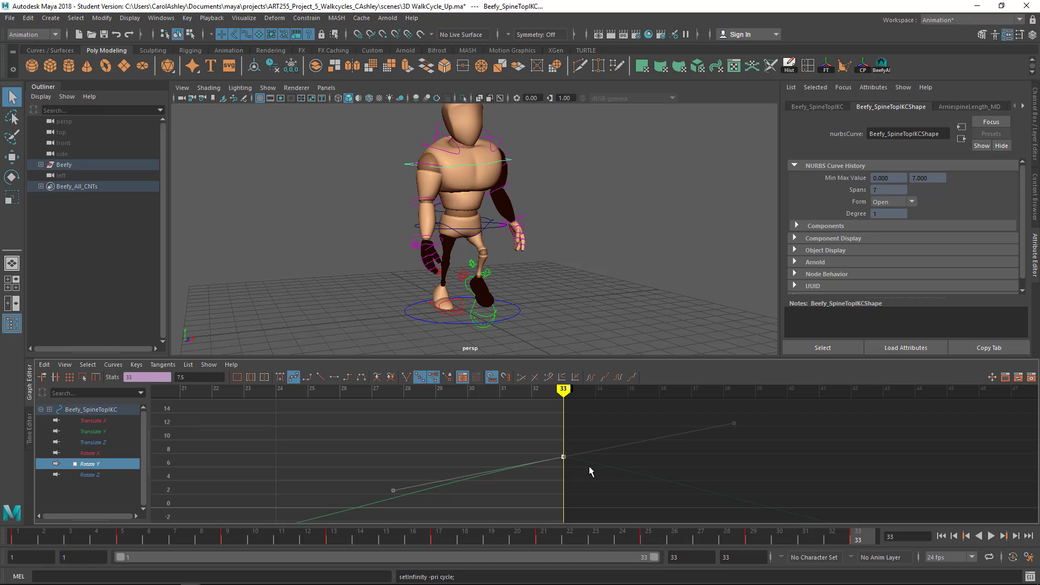
pyautogui.press('a')
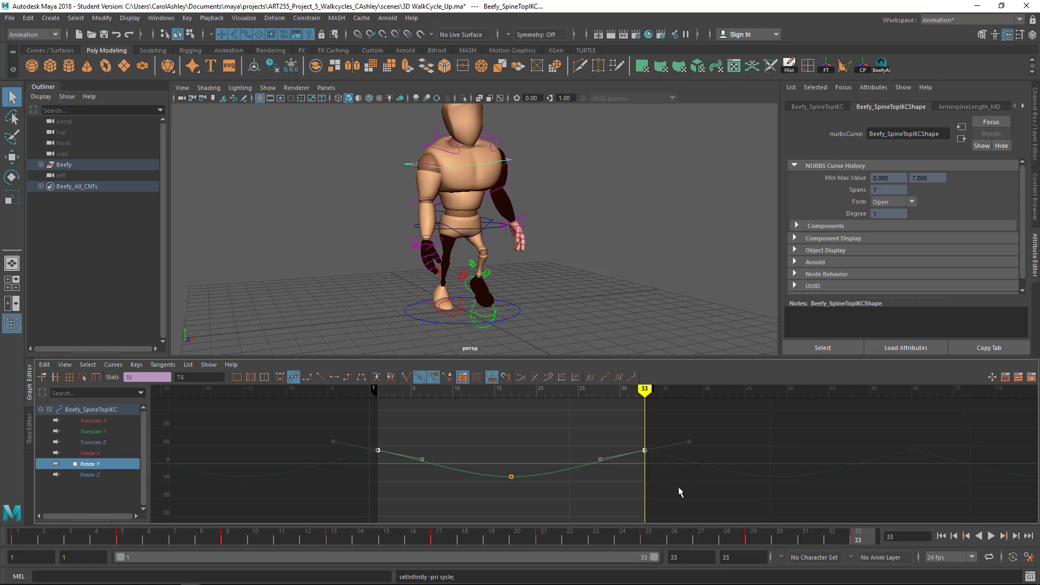
pyautogui.moveTo(413, 451); pyautogui.dragTo(719, 463)
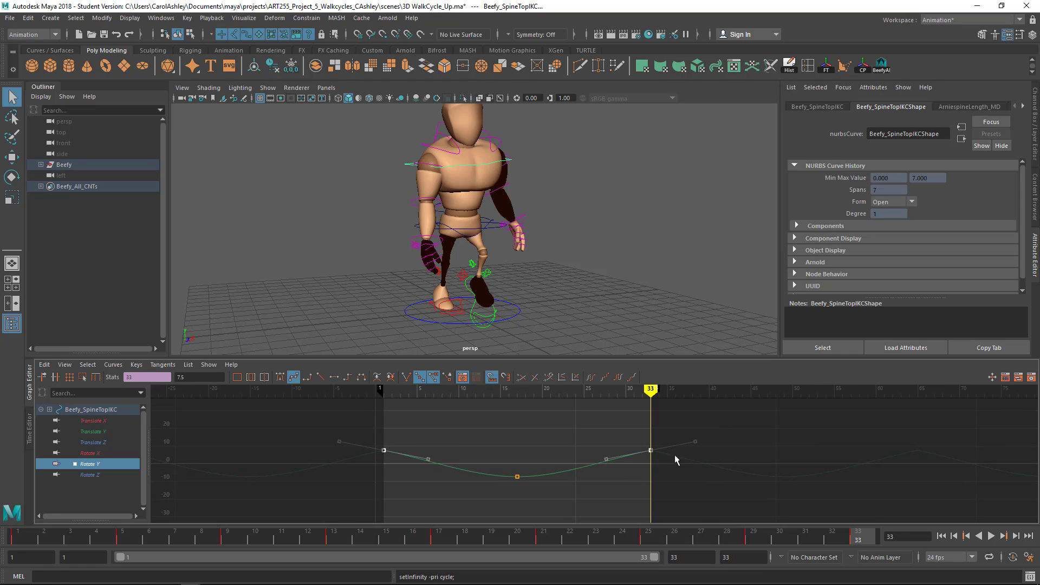
pyautogui.keyDown('alt'); pyautogui.moveTo(513, 471); pyautogui.dragTo(559, 446, button='right'); pyautogui.keyUp('alt')
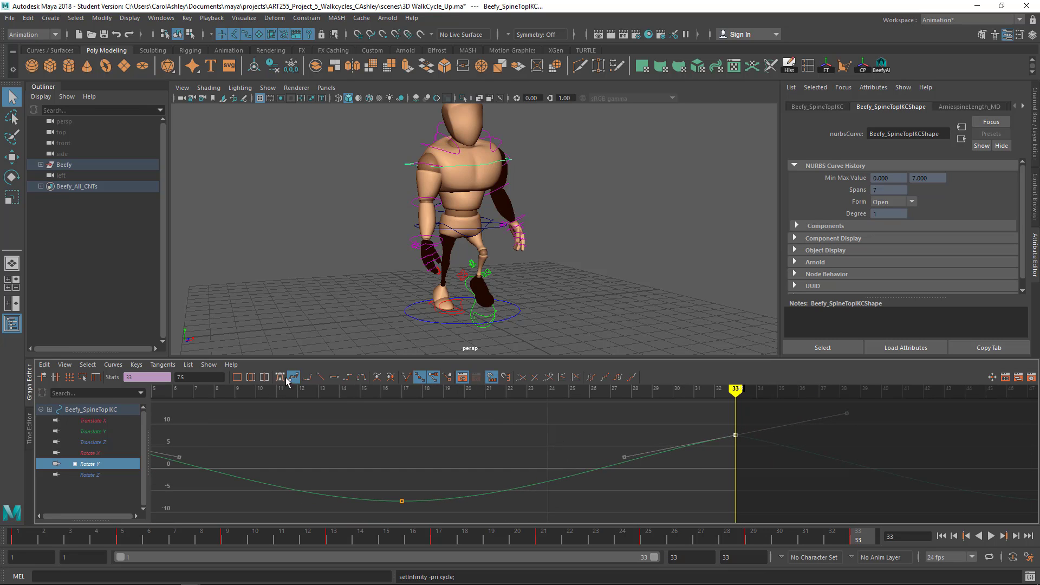
# Try flat tangents on the Rotate Y keys at frames 1 and 33, examine the looping curve and undo the change
pyautogui.click(335, 377)
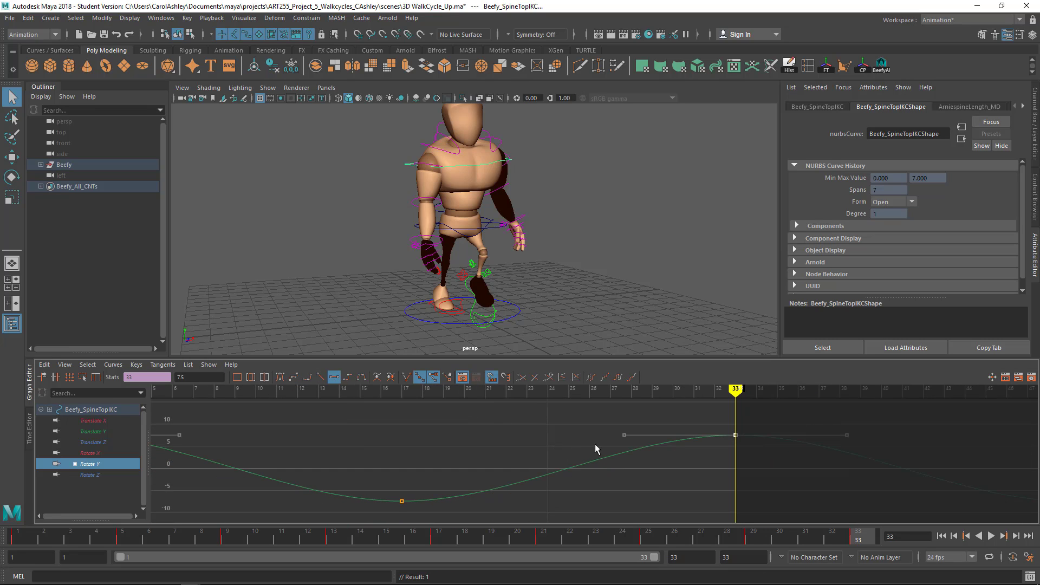
pyautogui.keyDown('alt'); pyautogui.moveTo(595, 444); pyautogui.dragTo(569, 446, button='right'); pyautogui.keyUp('alt')
pyautogui.keyDown('alt'); pyautogui.moveTo(587, 456); pyautogui.dragTo(465, 450, button='middle'); pyautogui.keyUp('alt')
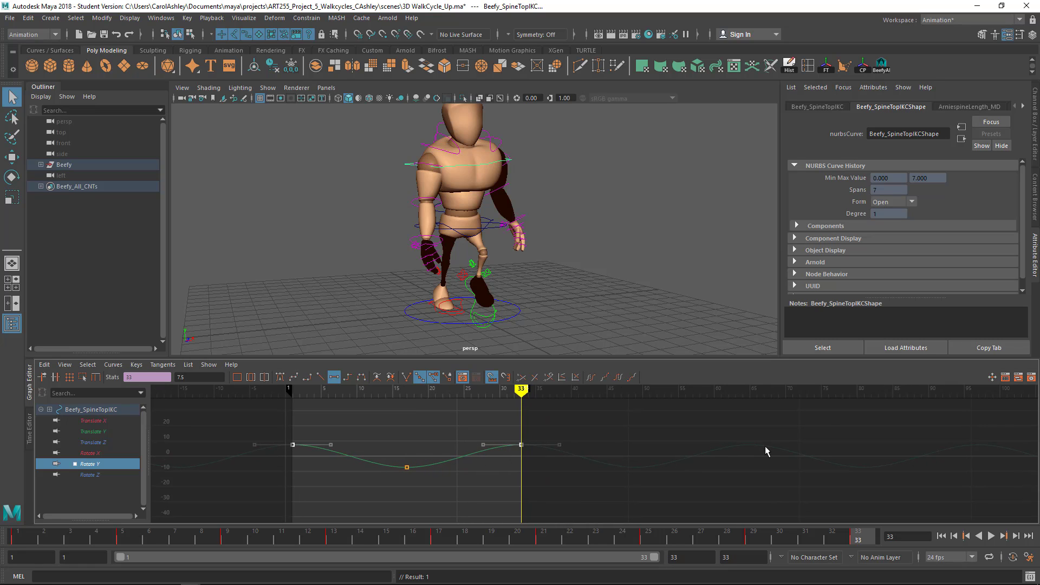
pyautogui.hotkey('ctrl', 'z')
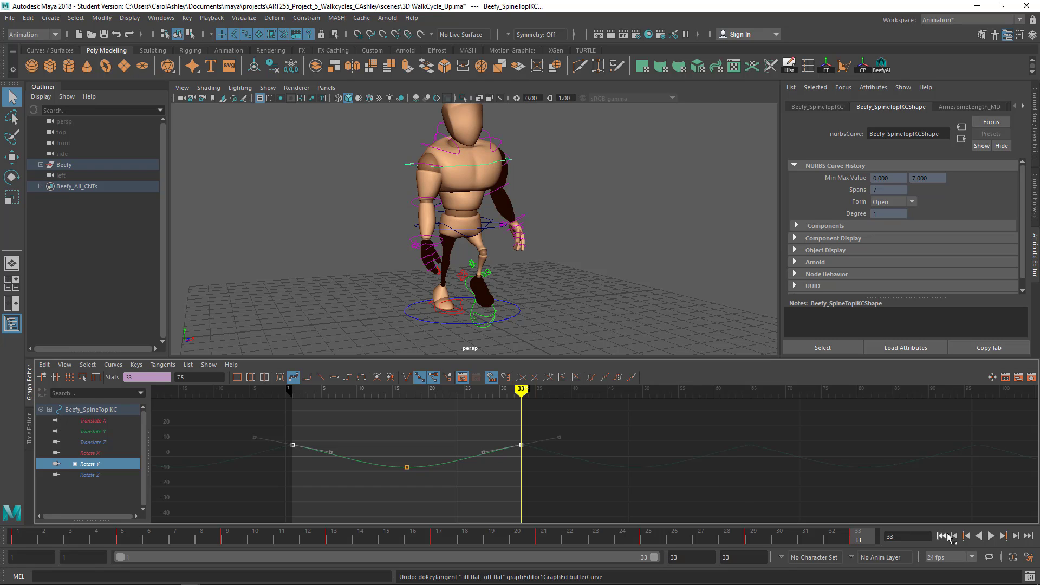
# Play the walk cycle to check the loop, and apply flat tangents to the Rotate Y keys at frames 1 and 33
pyautogui.click(994, 536)
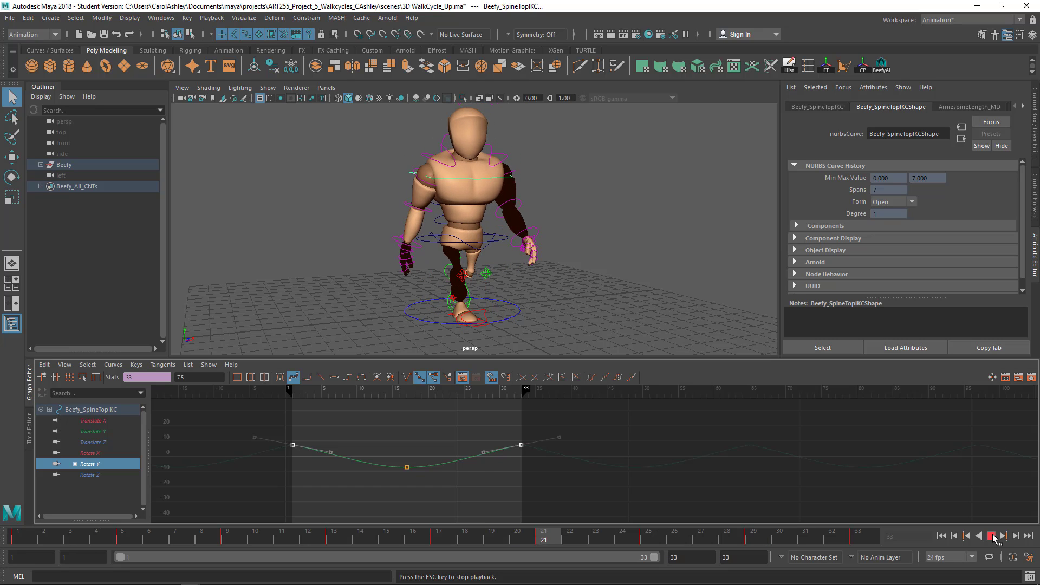
pyautogui.click(992, 536)
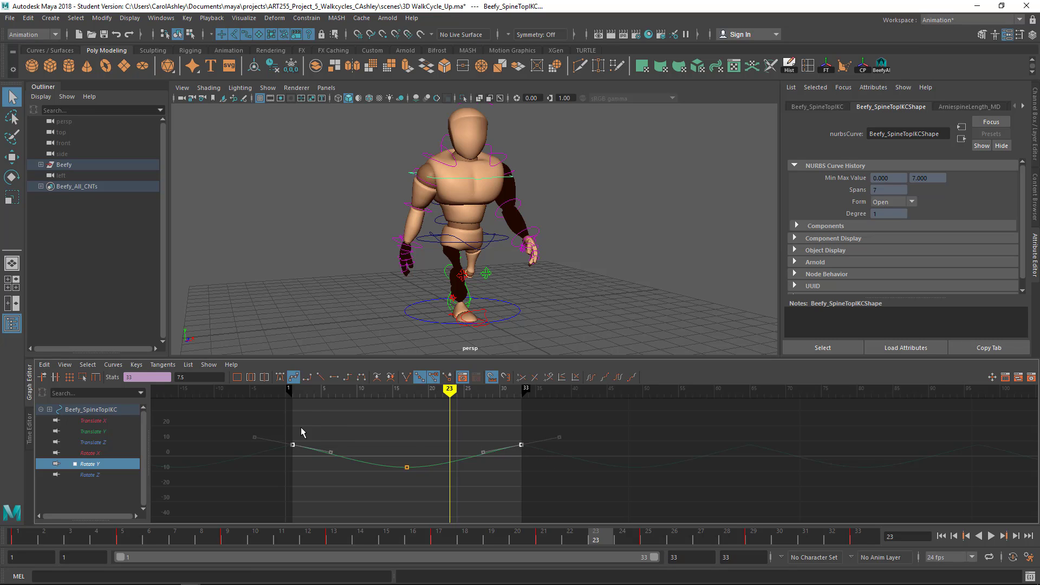
pyautogui.click(334, 377)
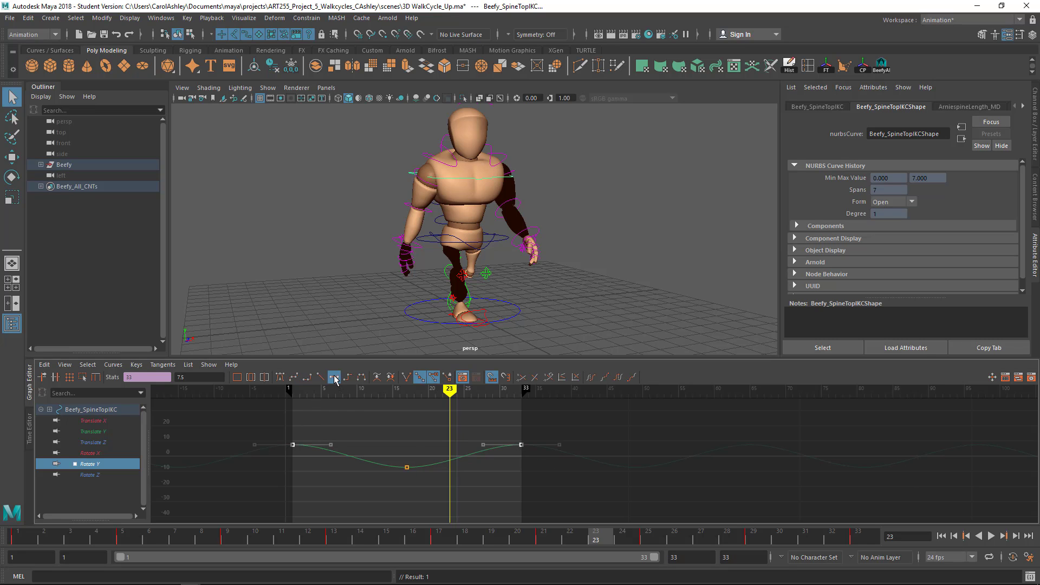
pyautogui.scroll(-1, 565, 474)
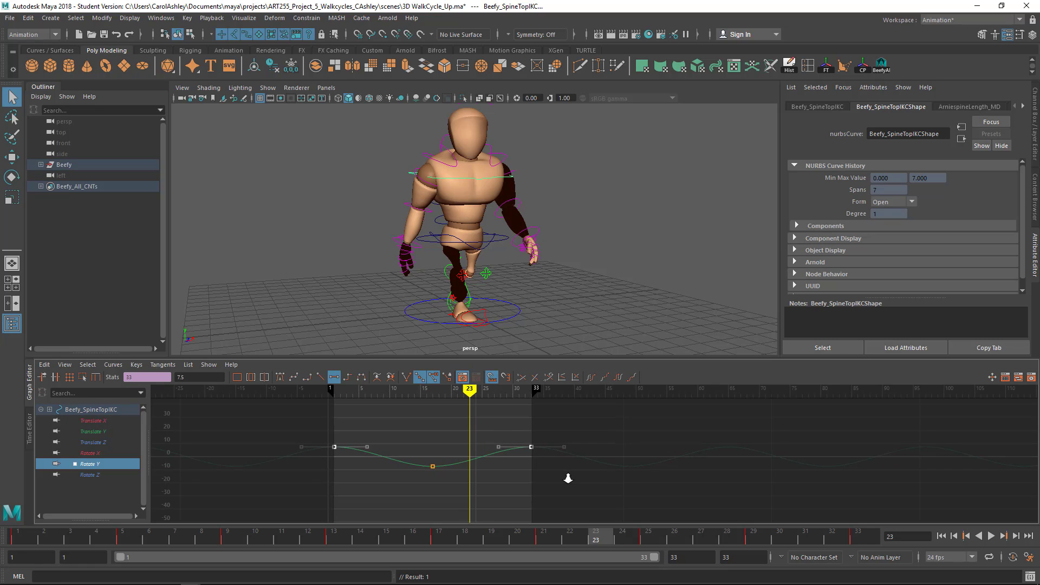
pyautogui.keyDown('alt'); pyautogui.moveTo(560, 477); pyautogui.dragTo(619, 480, button='middle'); pyautogui.keyUp('alt')
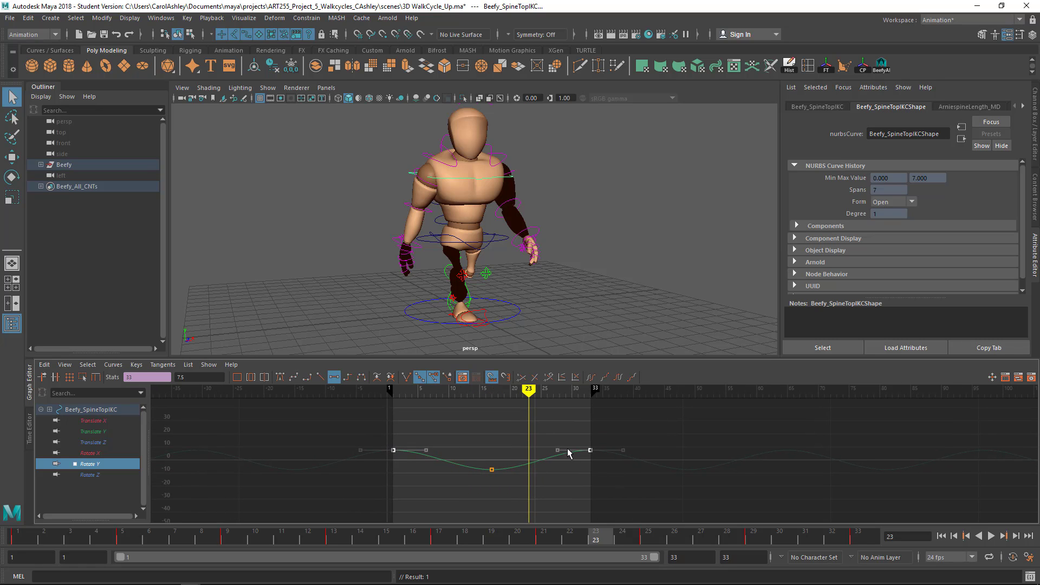
pyautogui.scroll(6, 574, 474)
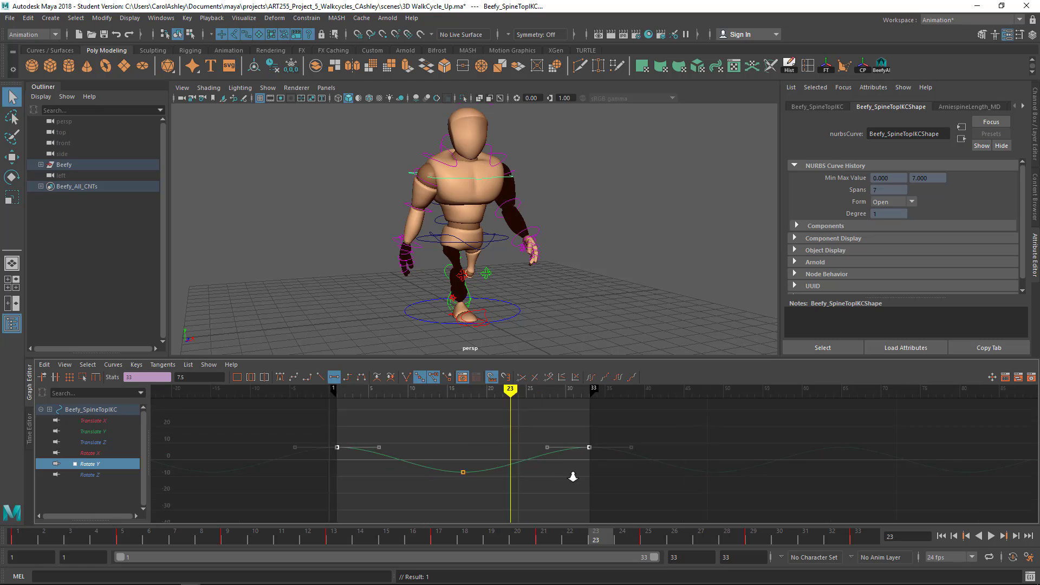
pyautogui.keyDown('alt'); pyautogui.moveTo(580, 481); pyautogui.dragTo(710, 476, button='middle'); pyautogui.keyUp('alt')
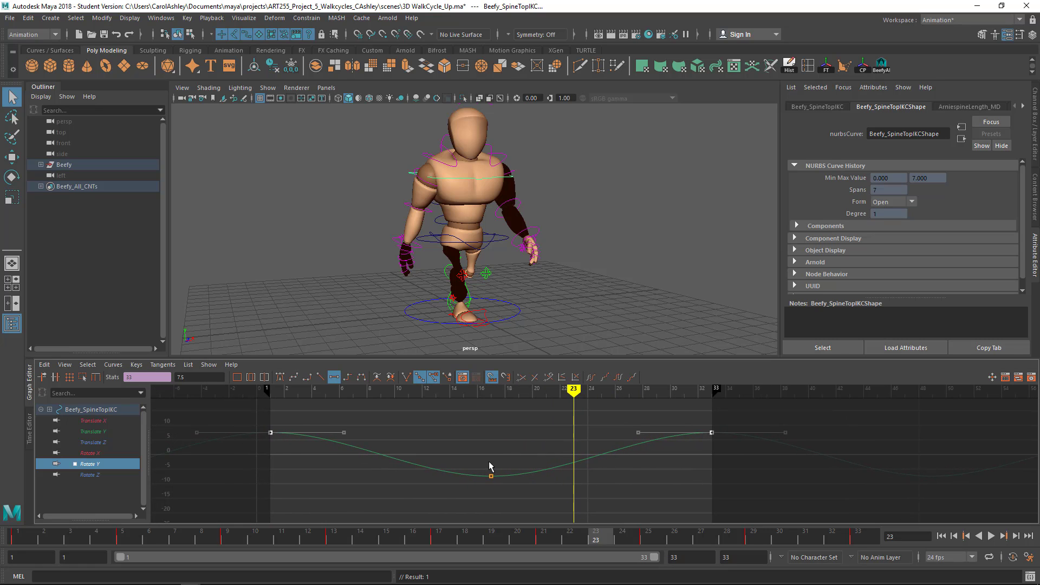
# Check the Rotate Y keys at frames 1 and 33 individually and compare the character's poses at frames 1, 33 and 17
pyautogui.moveTo(282, 446); pyautogui.dragTo(253, 421)
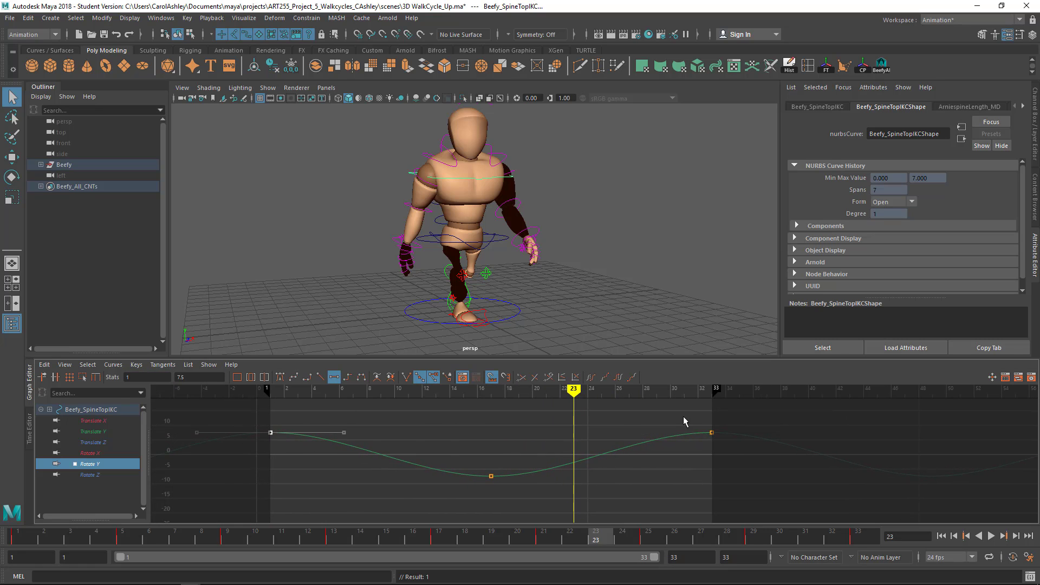
pyautogui.moveTo(691, 423); pyautogui.dragTo(717, 445)
pyautogui.click(19, 536)
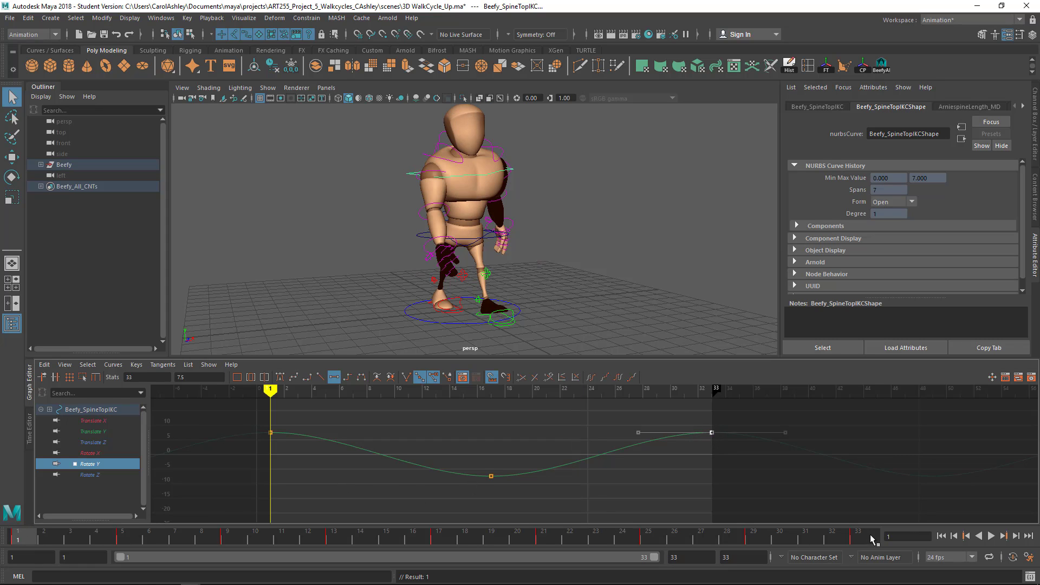
pyautogui.click(859, 539)
pyautogui.click(441, 538)
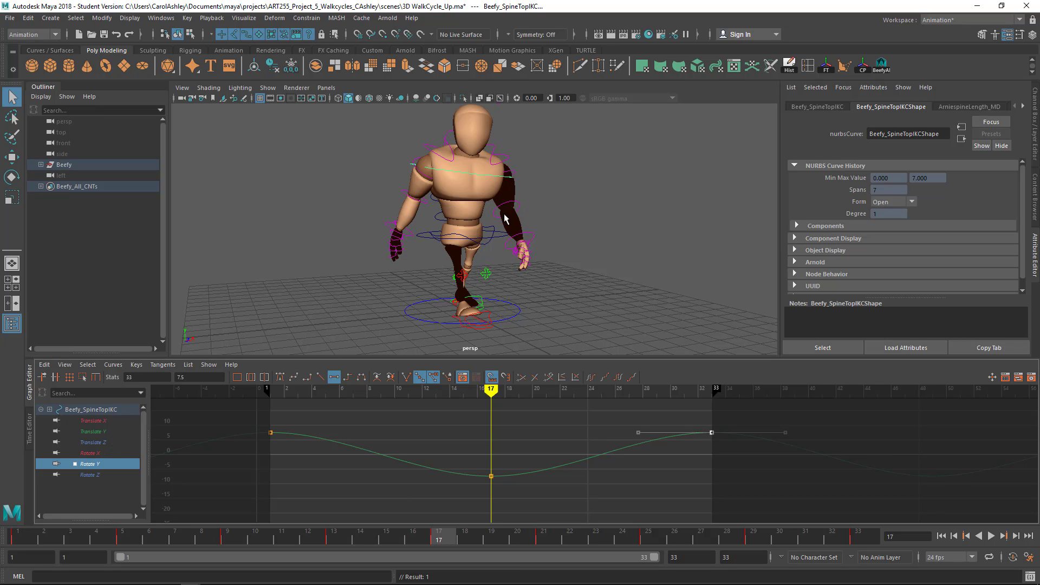
# Review the chest control's Translate X, Translate Y, Translate Z, Rotate X and Rotate Z curves one by one
pyautogui.click(499, 181)
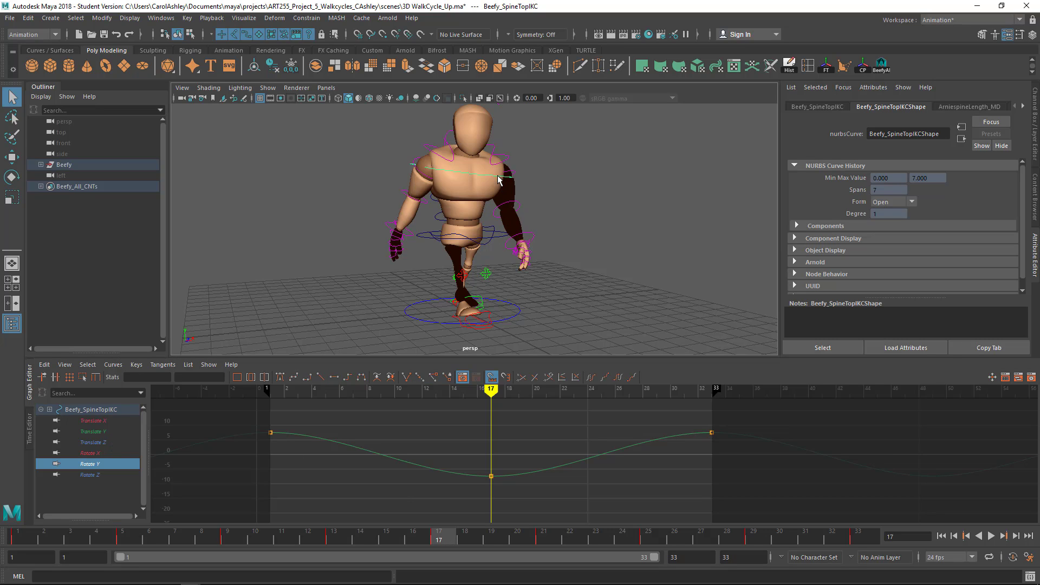
pyautogui.click(96, 420)
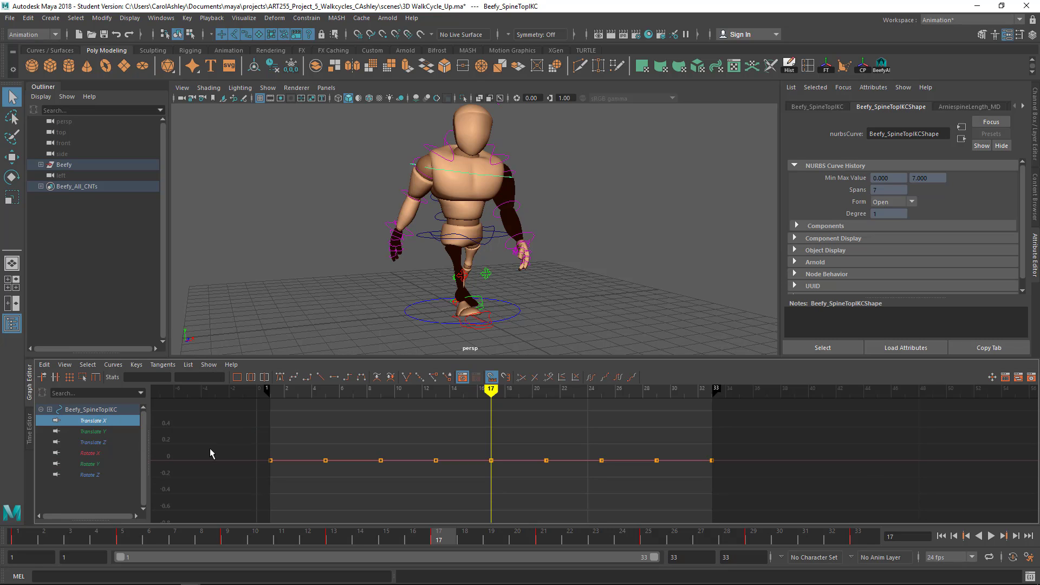
pyautogui.click(98, 431)
pyautogui.click(97, 442)
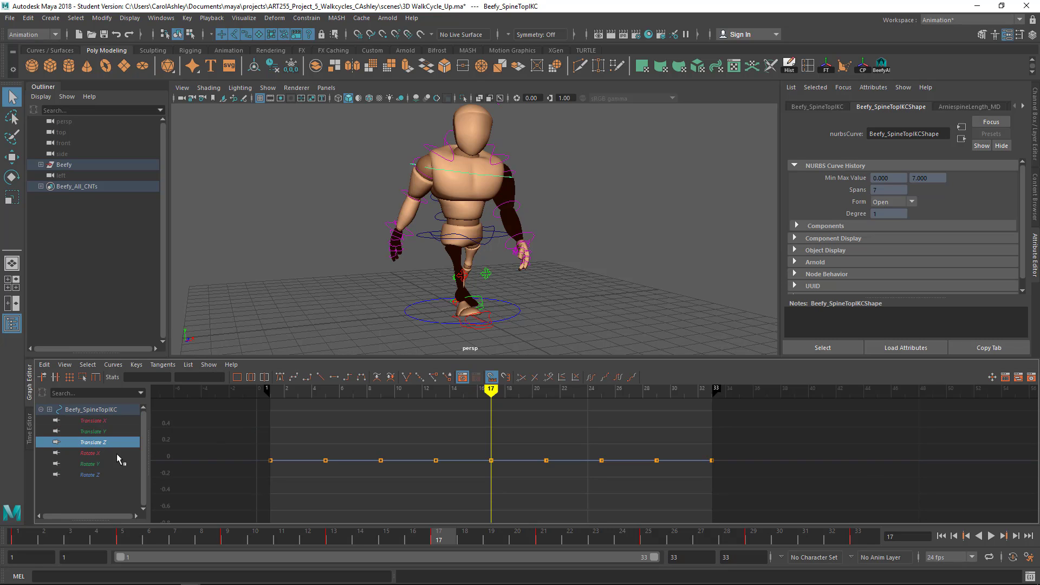
pyautogui.click(103, 453)
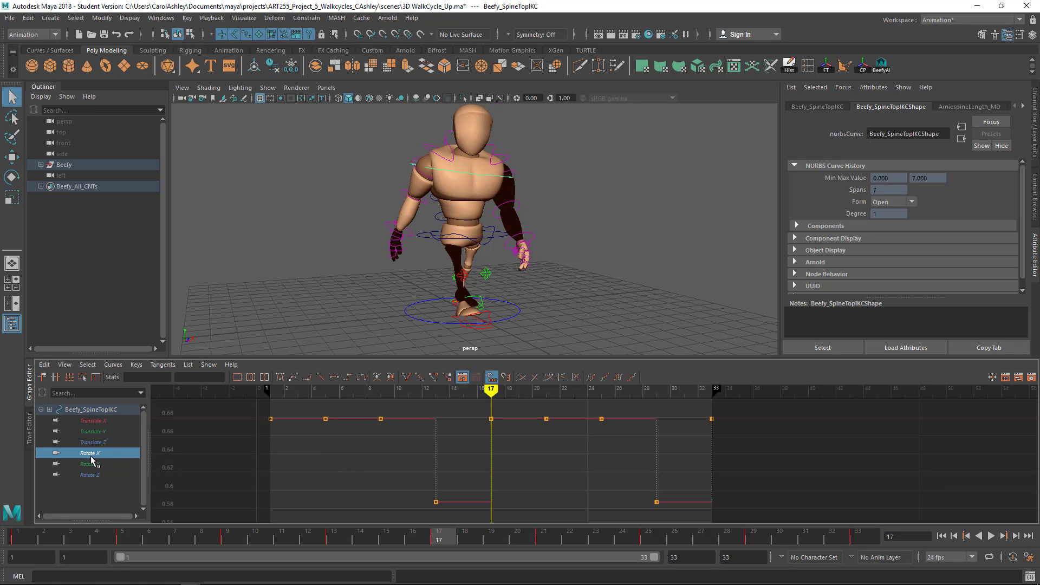
pyautogui.click(95, 476)
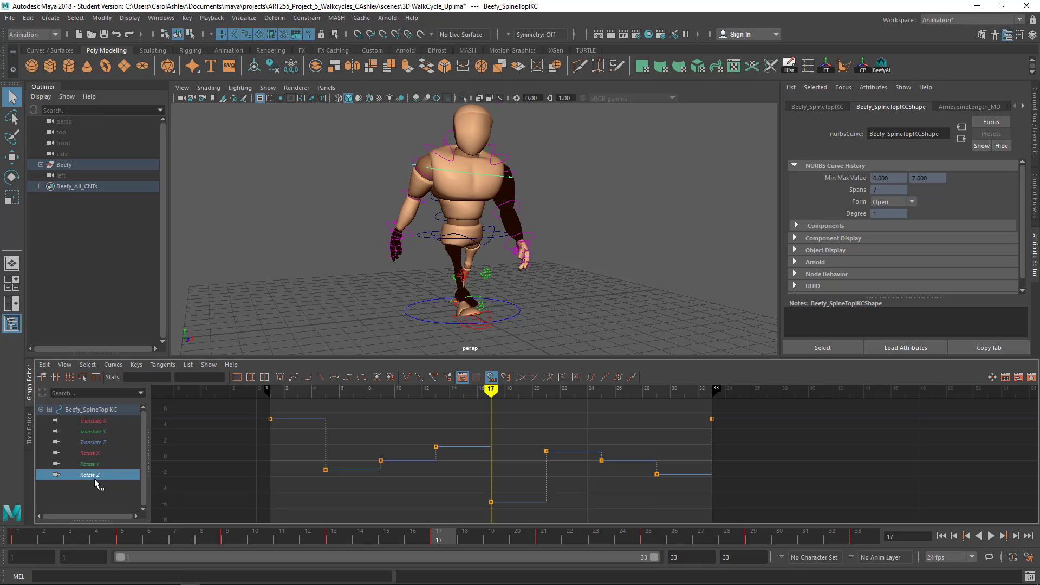
# Compare clamped and spline tangents on all of the chest control's Rotate X and Rotate Z keys, and leave them as spline
pyautogui.click(99, 453)
pyautogui.keyDown('ctrl'); pyautogui.click(106, 473); pyautogui.keyUp('ctrl')
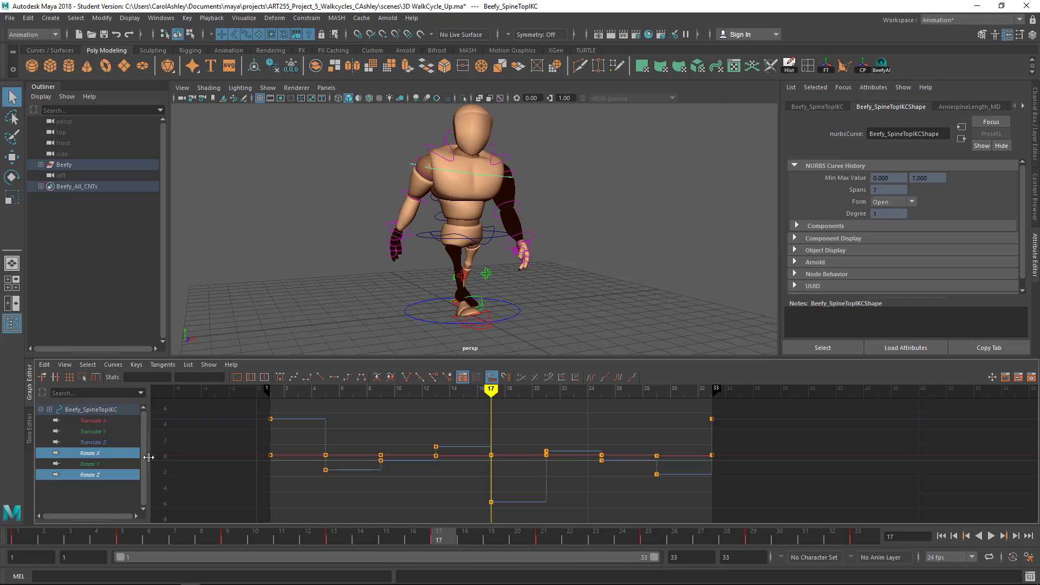
pyautogui.moveTo(340, 444); pyautogui.dragTo(786, 513)
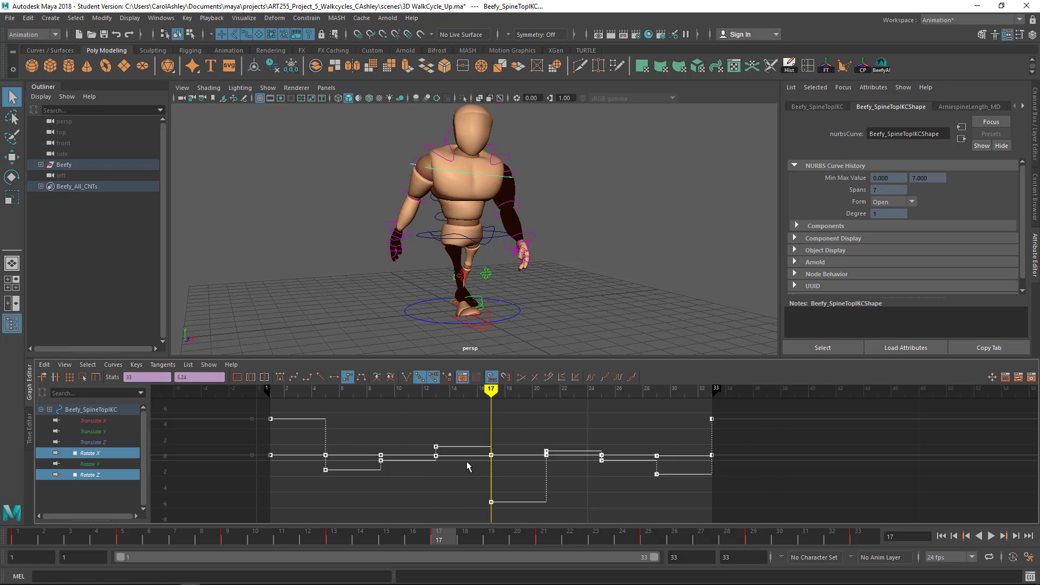
pyautogui.click(307, 377)
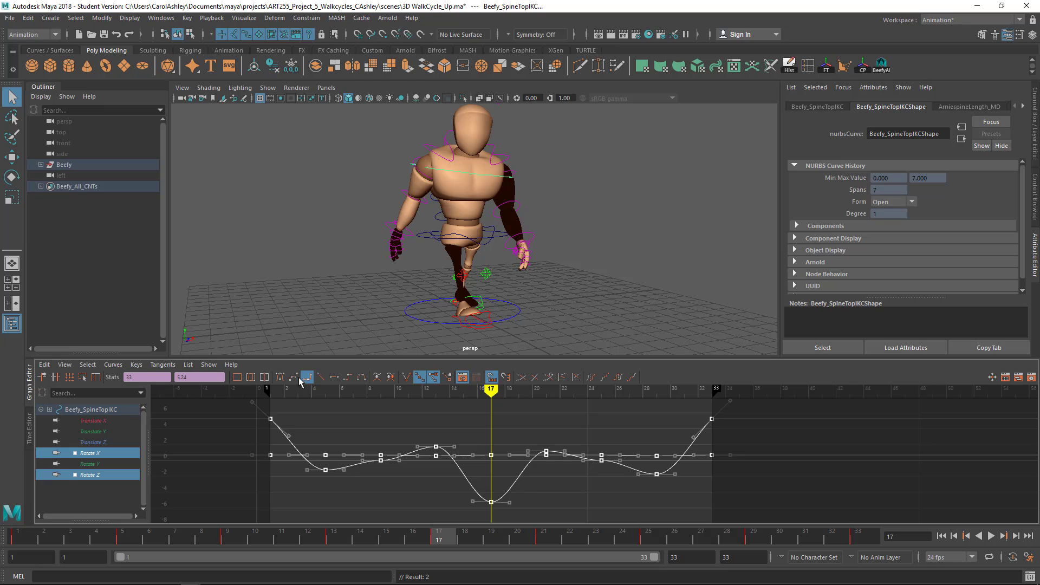
pyautogui.click(293, 378)
pyautogui.click(306, 377)
pyautogui.click(293, 379)
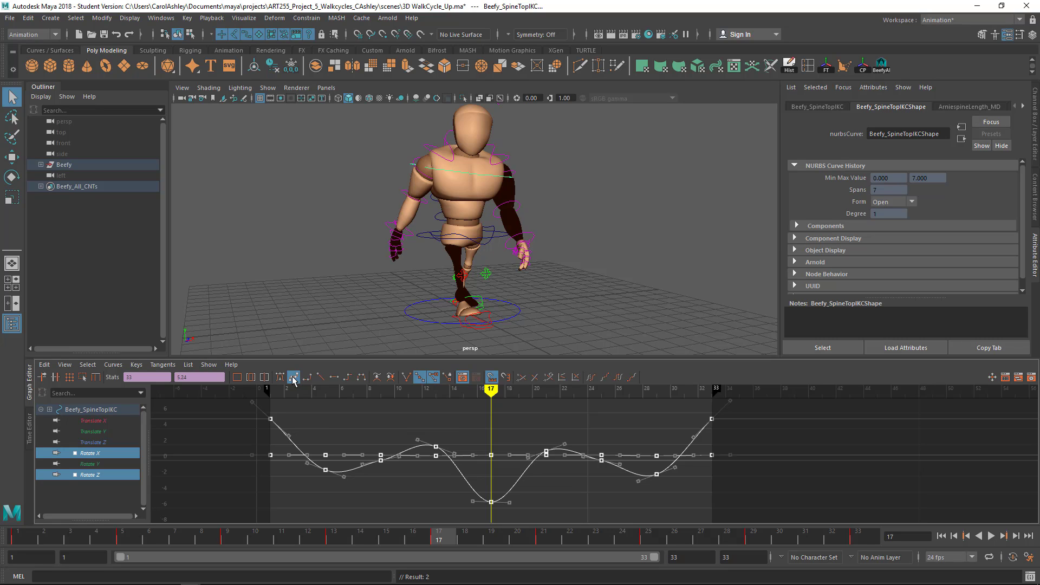
pyautogui.click(308, 379)
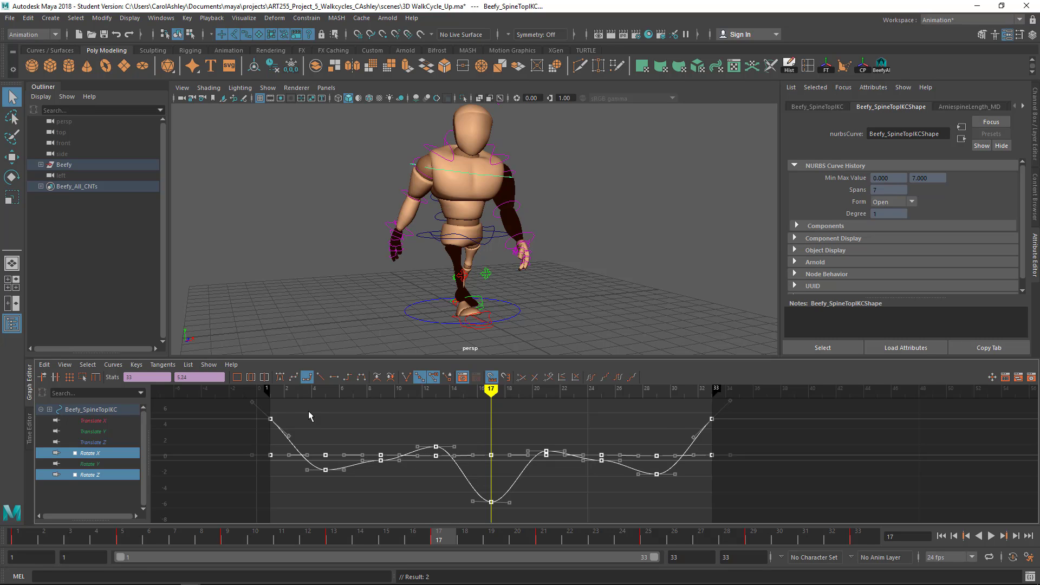
pyautogui.click(295, 378)
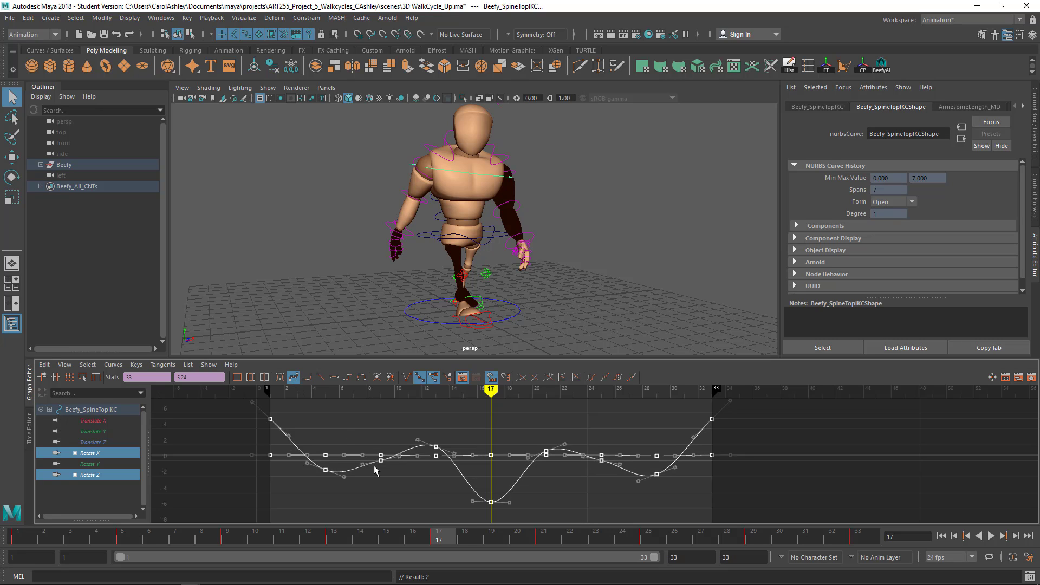
# Examine the shapes of the chest control's Rotate X and Rotate Z curves separately
pyautogui.scroll(2, 380, 468)
pyautogui.keyDown('alt'); pyautogui.moveTo(420, 468); pyautogui.dragTo(427, 464, button='middle'); pyautogui.keyUp('alt')
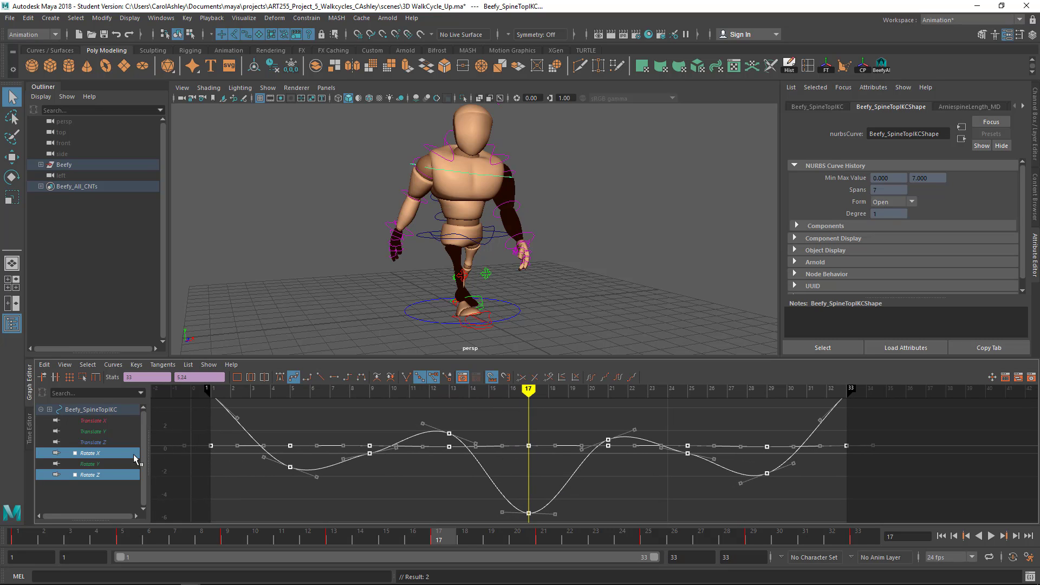
pyautogui.click(111, 454)
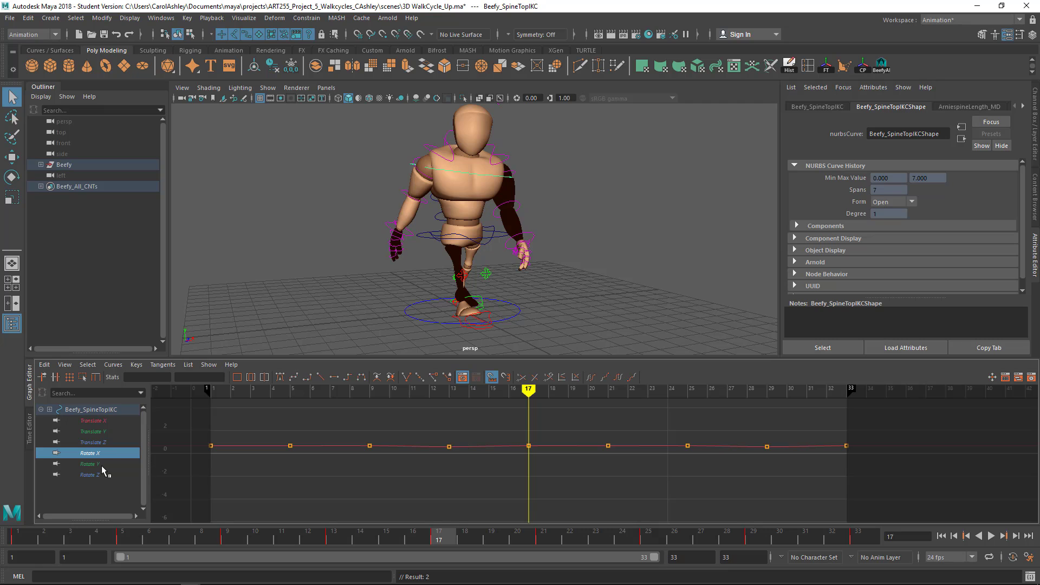
pyautogui.click(98, 475)
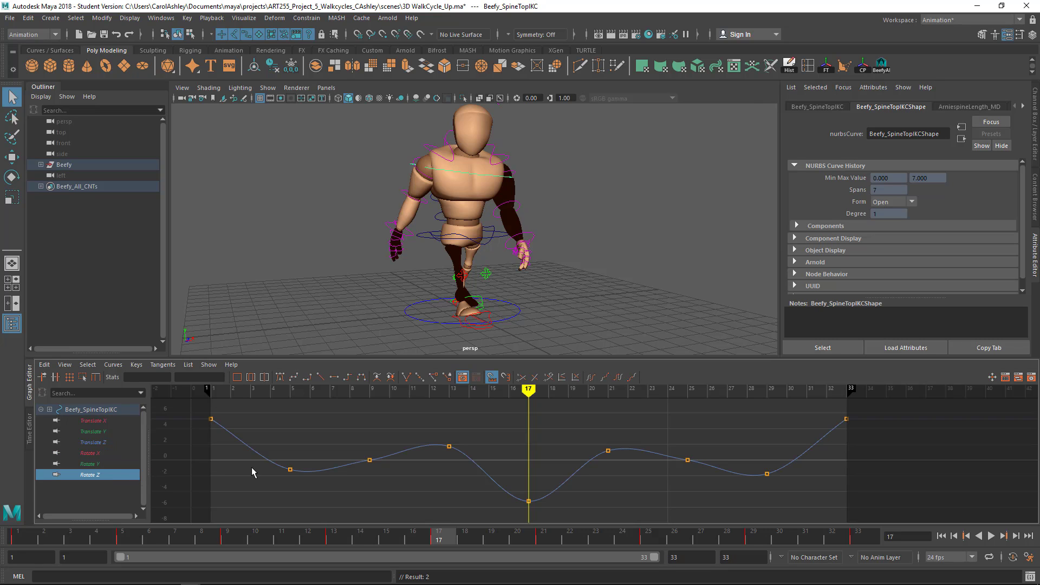
pyautogui.click(98, 453)
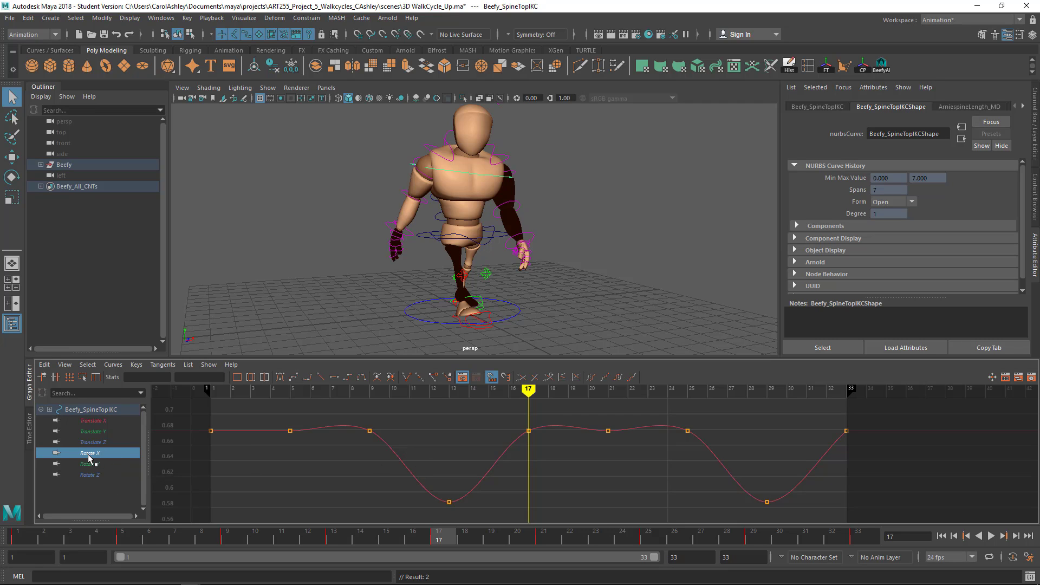
# Scrub the animation between frames 4 and 13 and examine the chest's Rotate X motion from the side
pyautogui.scroll(-5, 551, 476)
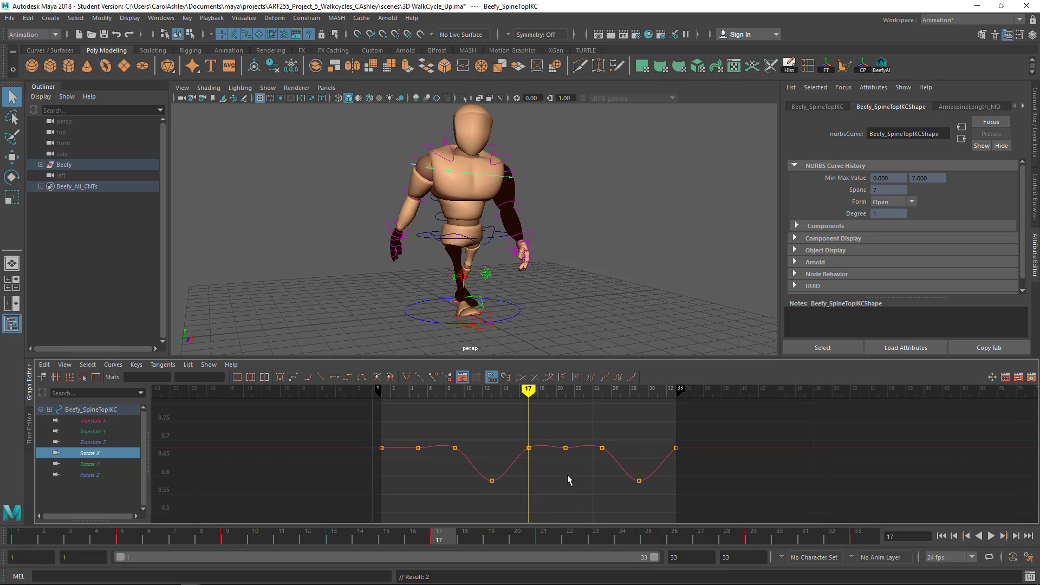
pyautogui.keyDown('alt'); pyautogui.moveTo(567, 475); pyautogui.dragTo(556, 480, button='middle'); pyautogui.keyUp('alt')
pyautogui.moveTo(518, 388); pyautogui.dragTo(398, 390)
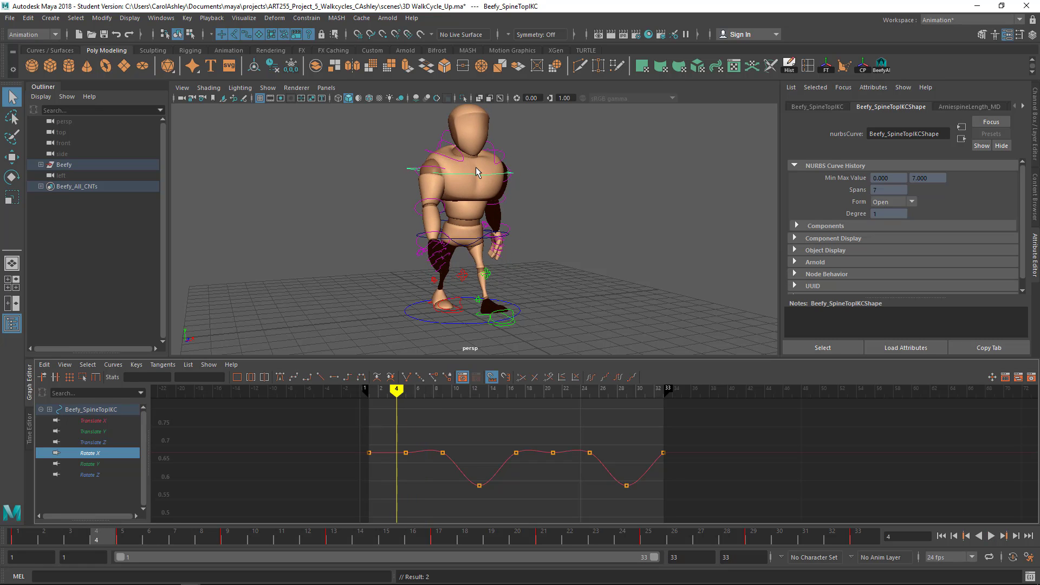
pyautogui.press('e')
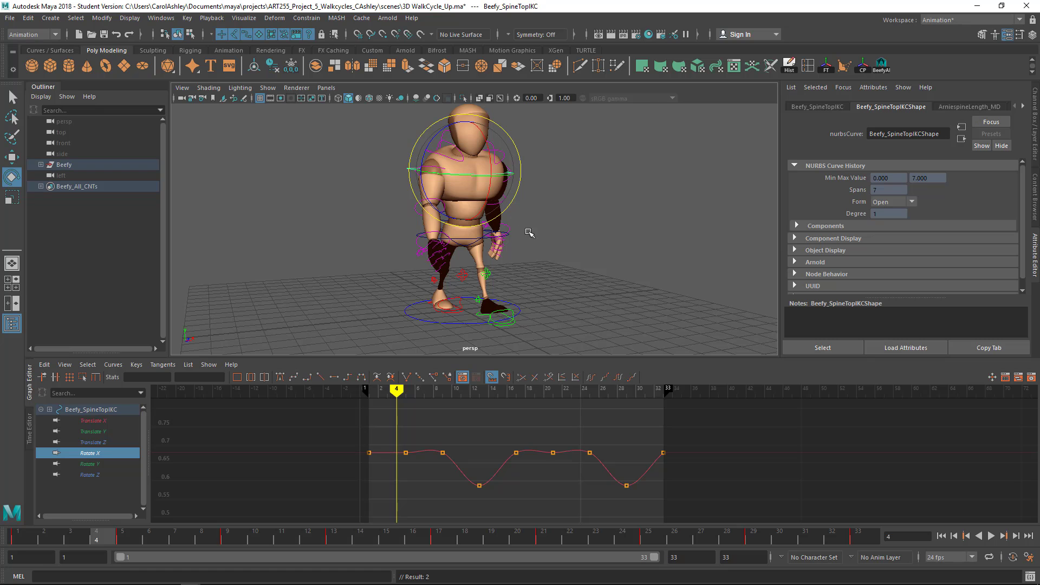
pyautogui.keyDown('alt'); pyautogui.moveTo(550, 233); pyautogui.dragTo(580, 238); pyautogui.keyUp('alt')
pyautogui.keyDown('alt'); pyautogui.moveTo(580, 238); pyautogui.dragTo(687, 231, button='right'); pyautogui.keyUp('alt')
pyautogui.keyDown('alt'); pyautogui.moveTo(688, 230); pyautogui.dragTo(655, 296, button='middle'); pyautogui.keyUp('alt')
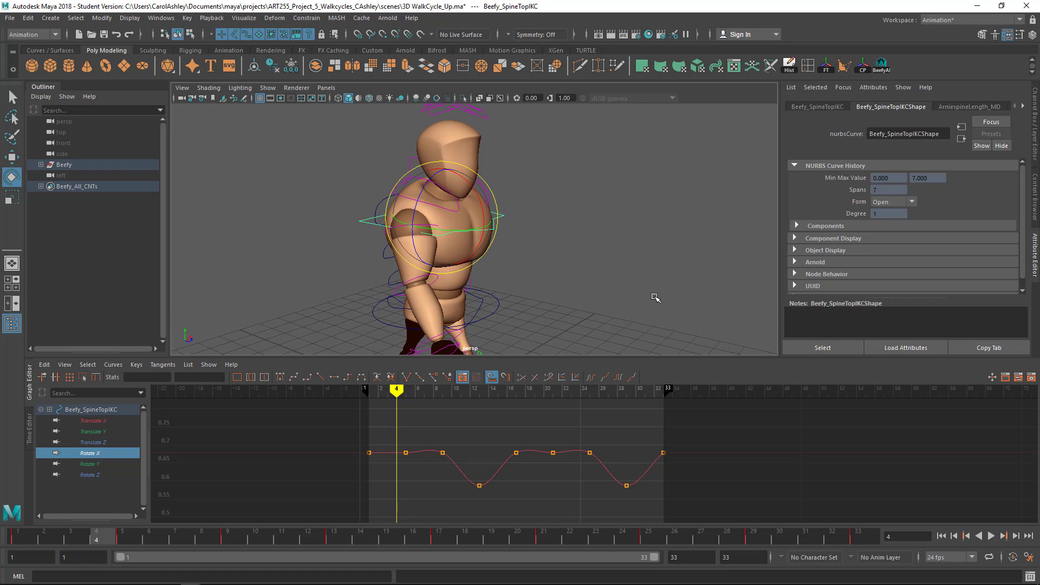
pyautogui.keyDown('alt'); pyautogui.moveTo(655, 296); pyautogui.dragTo(595, 262); pyautogui.keyUp('alt')
pyautogui.moveTo(399, 389)
pyautogui.mouseDown()
pyautogui.moveTo(353, 389)
pyautogui.moveTo(656, 390)
pyautogui.moveTo(465, 391)
pyautogui.moveTo(553, 391)
pyautogui.moveTo(552, 409)
pyautogui.moveTo(655, 406)
pyautogui.moveTo(464, 406)
pyautogui.moveTo(480, 404)
pyautogui.mouseUp()
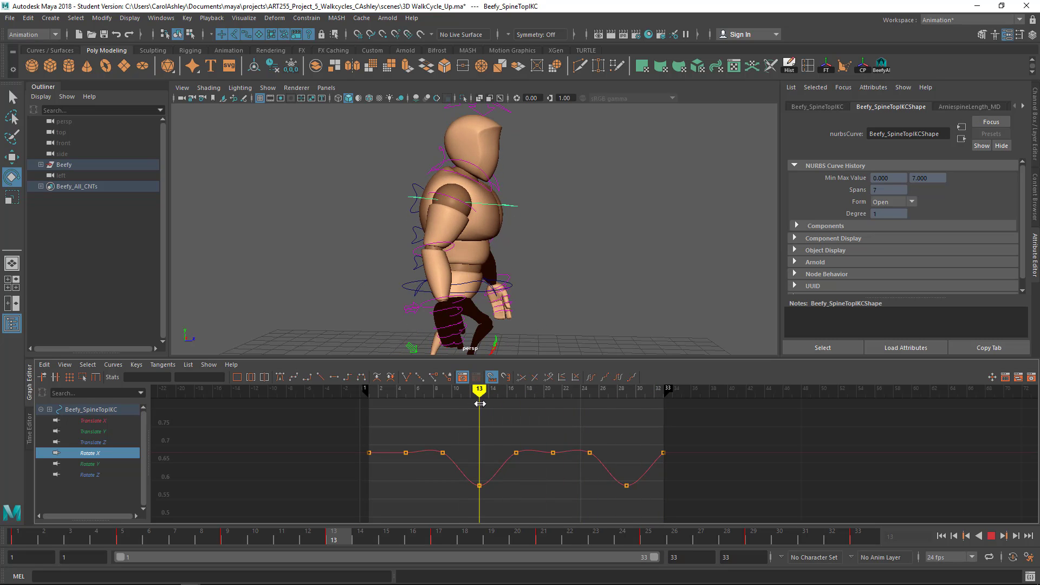
pyautogui.keyDown('alt'); pyautogui.moveTo(604, 286); pyautogui.dragTo(667, 261); pyautogui.keyUp('alt')
# Delete the chest control's Rotate X keys at frames 5, 9, 25 and 17
pyautogui.moveTo(402, 434); pyautogui.dragTo(453, 475)
pyautogui.press('Delete')
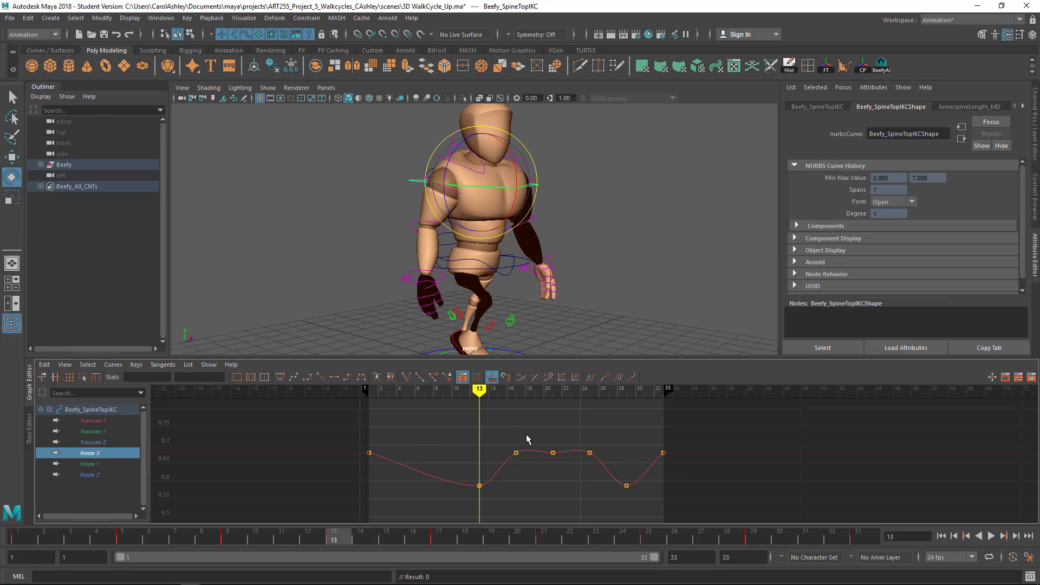
pyautogui.moveTo(571, 437); pyautogui.dragTo(594, 458)
pyautogui.press('Delete')
pyautogui.moveTo(507, 434); pyautogui.dragTo(524, 467)
pyautogui.press('Delete')
# Set flat tangents on the chest control's Rotate X keys at frames 1, 21 and 33
pyautogui.moveTo(653, 448); pyautogui.dragTo(689, 464)
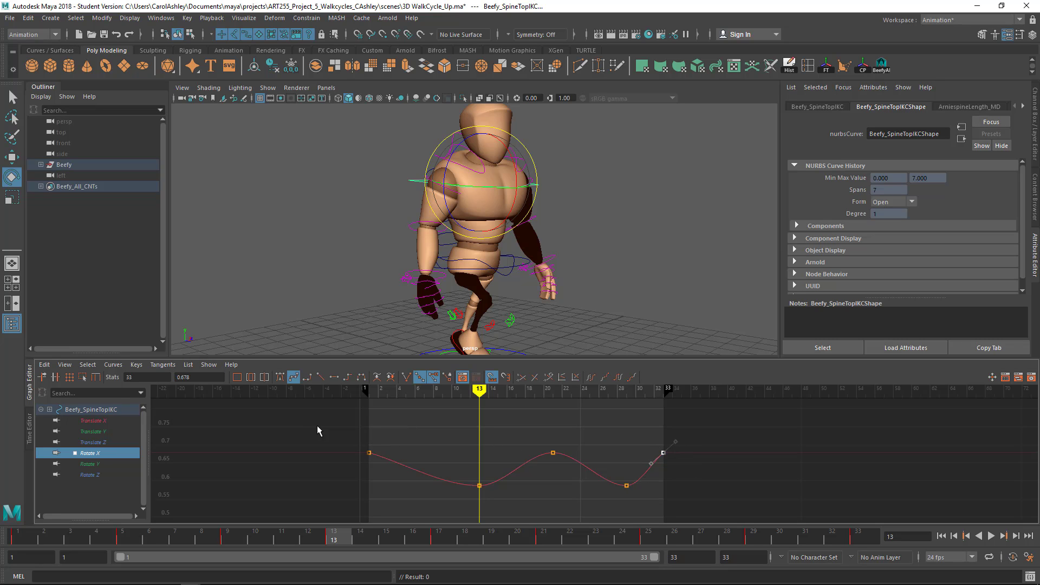
pyautogui.moveTo(317, 424); pyautogui.dragTo(714, 471)
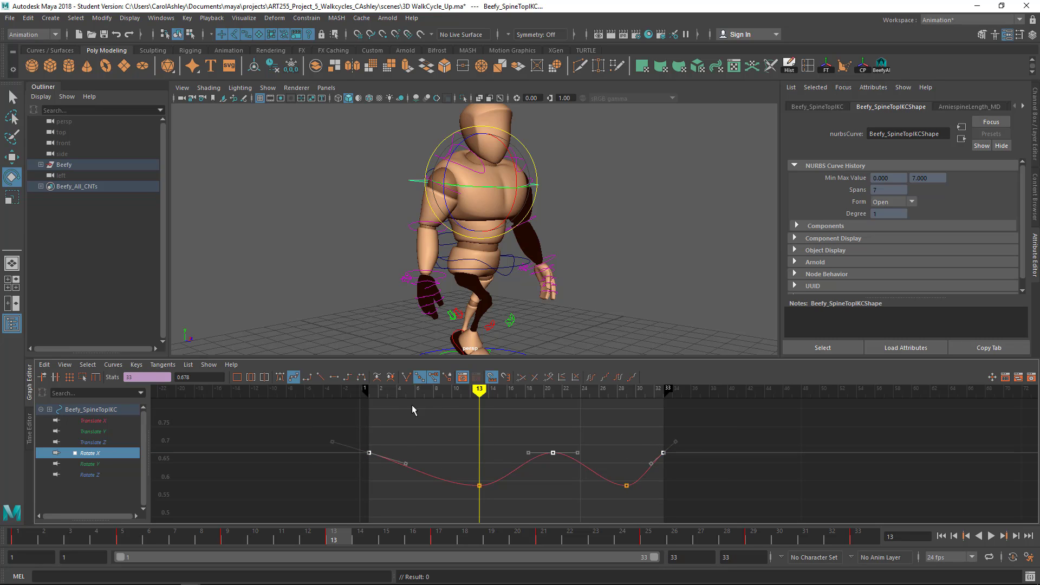
pyautogui.click(334, 376)
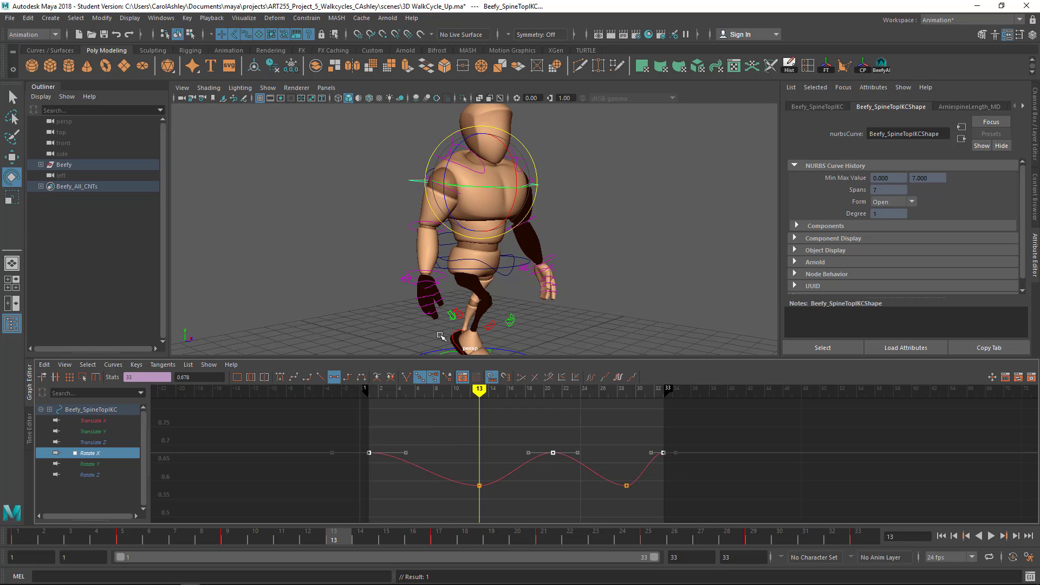
# Scrub the walk cycle from the front and examine the chest control's Rotate Z motion against its curve
pyautogui.click(95, 474)
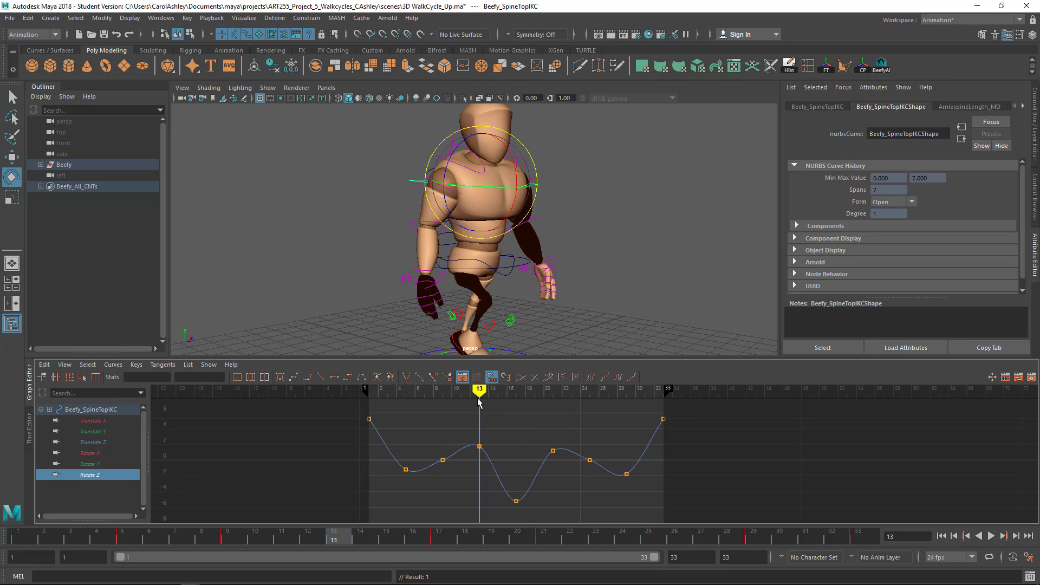
pyautogui.moveTo(479, 392)
pyautogui.mouseDown()
pyautogui.moveTo(389, 392)
pyautogui.moveTo(461, 392)
pyautogui.mouseUp()
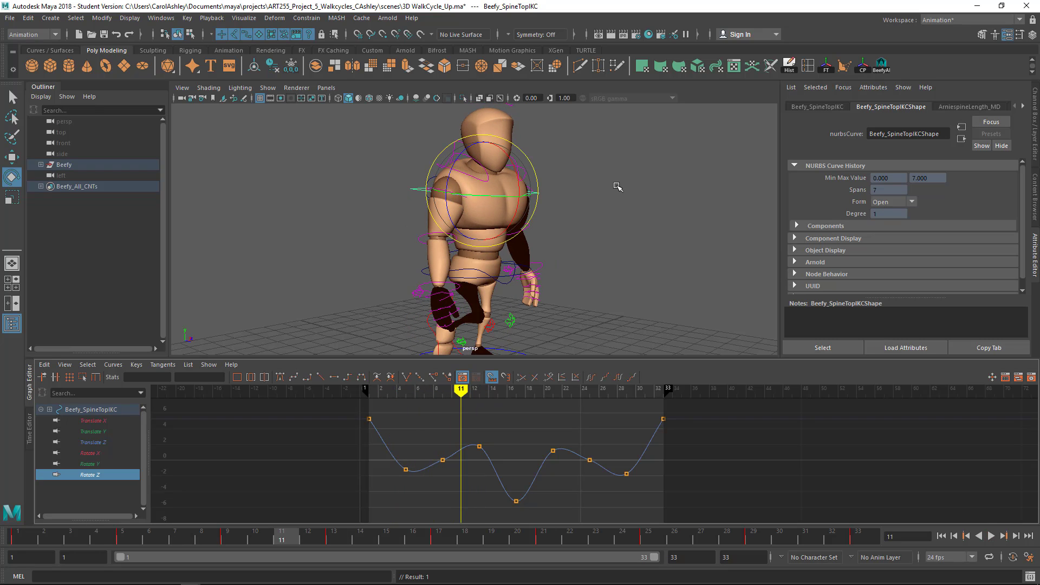
pyautogui.keyDown('alt'); pyautogui.moveTo(721, 266); pyautogui.dragTo(649, 267); pyautogui.keyUp('alt')
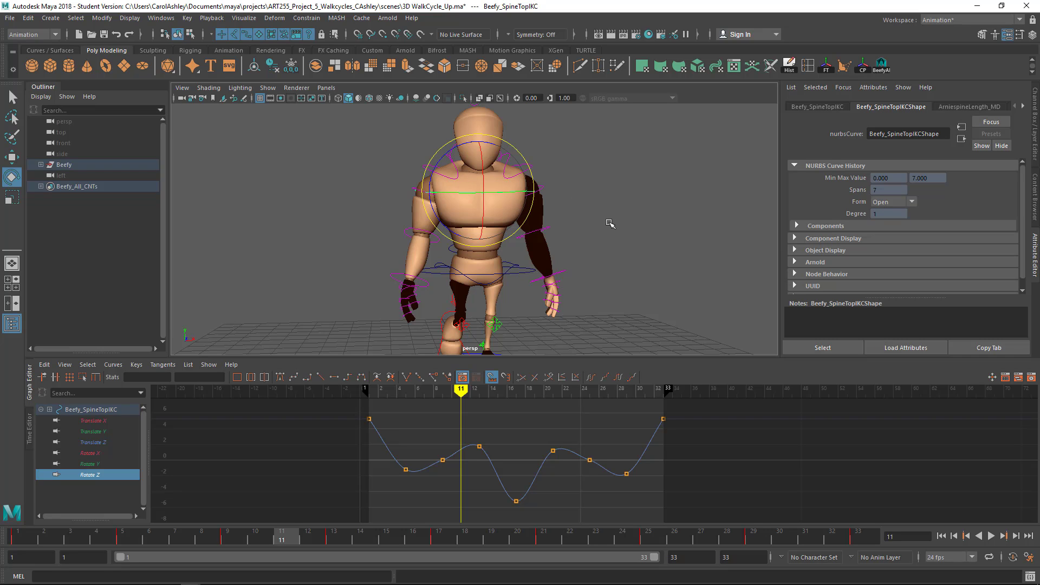
pyautogui.keyDown('alt'); pyautogui.moveTo(614, 221); pyautogui.dragTo(615, 234); pyautogui.keyUp('alt')
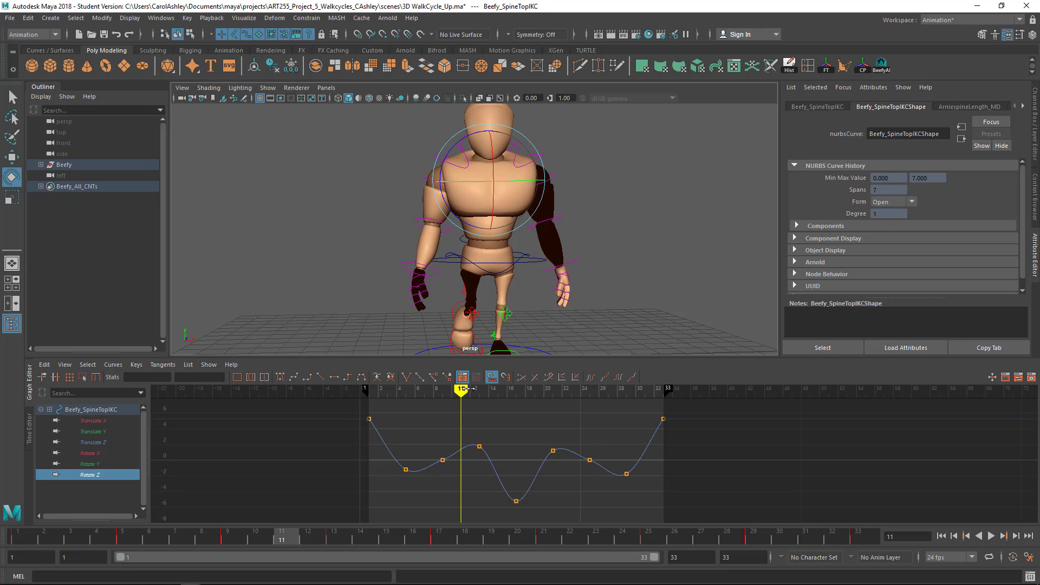
pyautogui.moveTo(465, 389); pyautogui.dragTo(368, 388)
pyautogui.hotkey('alt', 'v')
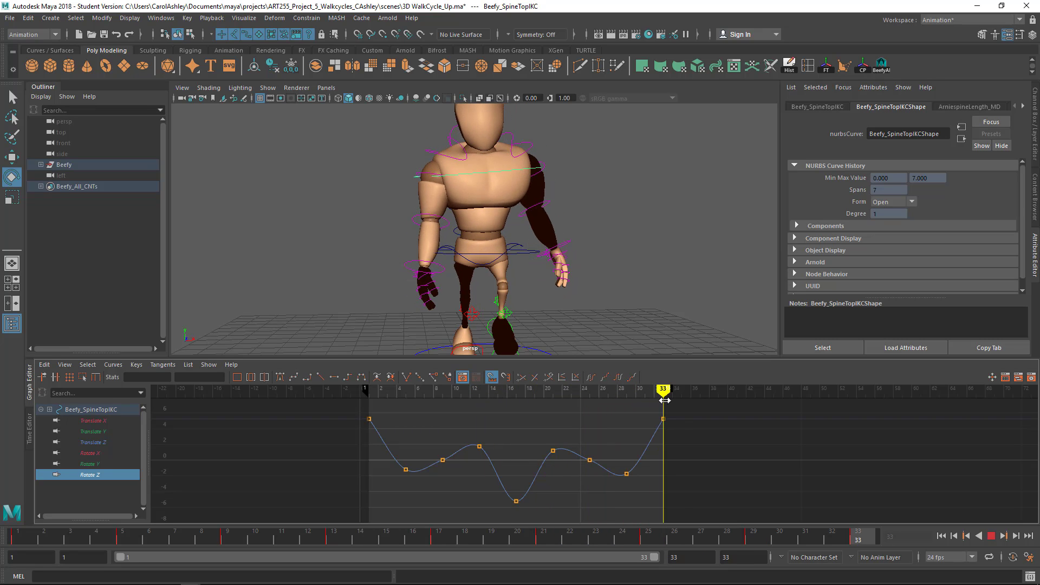
pyautogui.moveTo(664, 401); pyautogui.dragTo(498, 400)
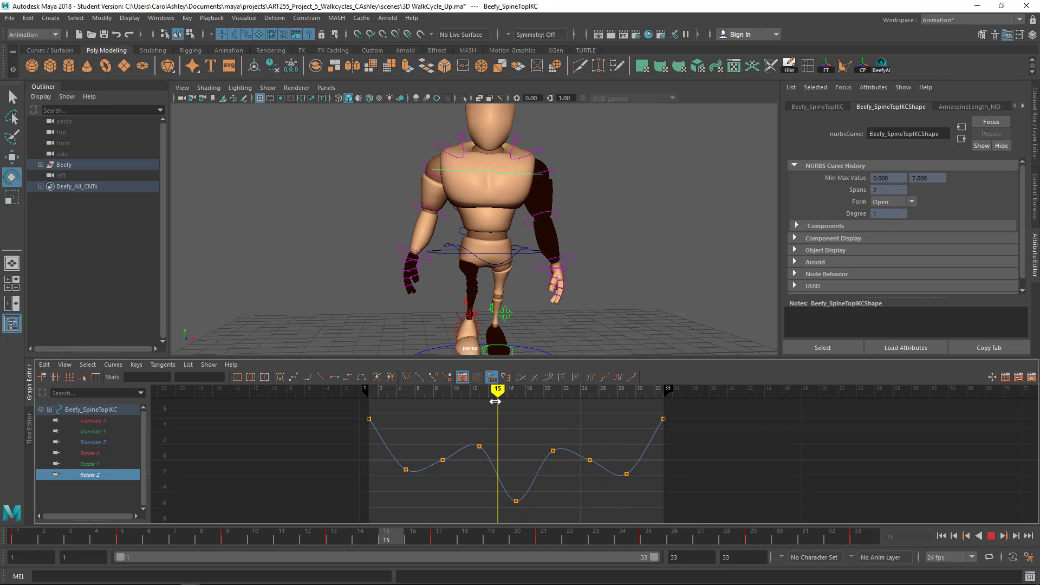
# Delete the chest control's Rotate Z keys at frames 5, 9, 13, 21, 25 and 29, and flatten the tangents at frames 1 and 33
pyautogui.moveTo(423, 476); pyautogui.dragTo(398, 486)
pyautogui.press('Delete')
pyautogui.moveTo(540, 421); pyautogui.dragTo(635, 490)
pyautogui.press('Delete')
pyautogui.moveTo(350, 447); pyautogui.dragTo(688, 406)
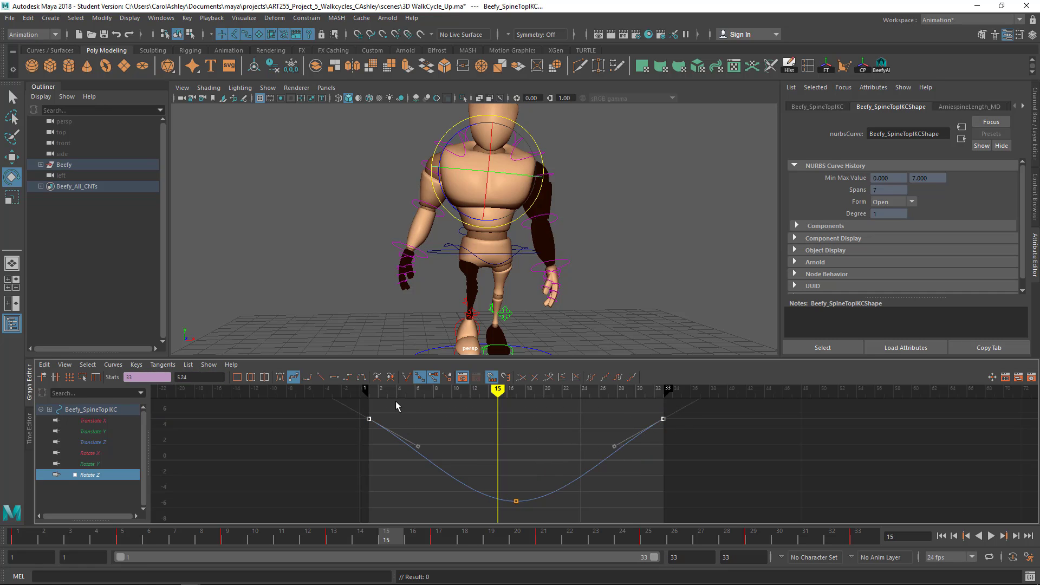
pyautogui.click(334, 376)
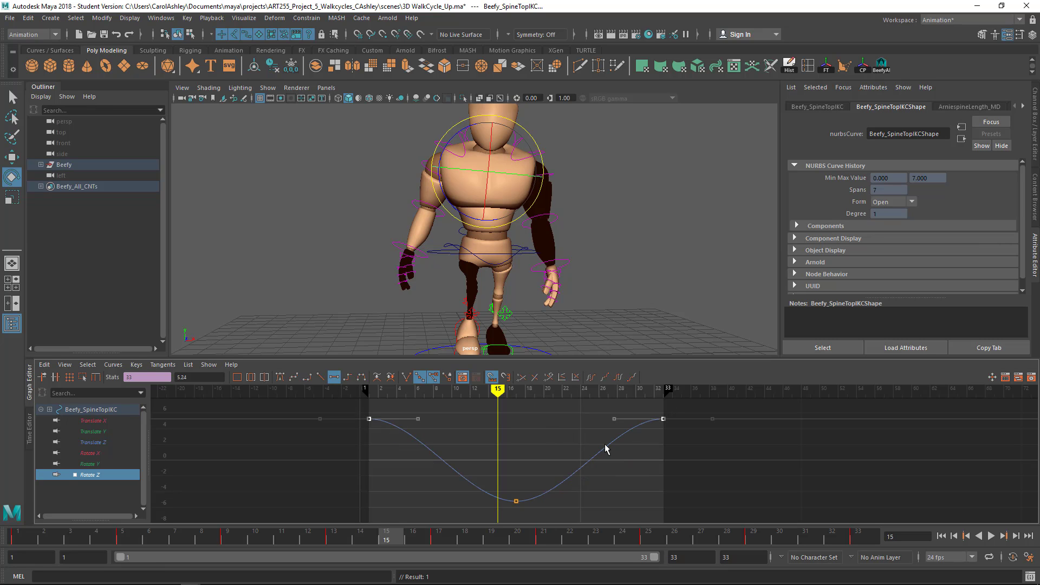
# Play the walk cycle and examine the chest's motion from the front and from above
pyautogui.click(991, 536)
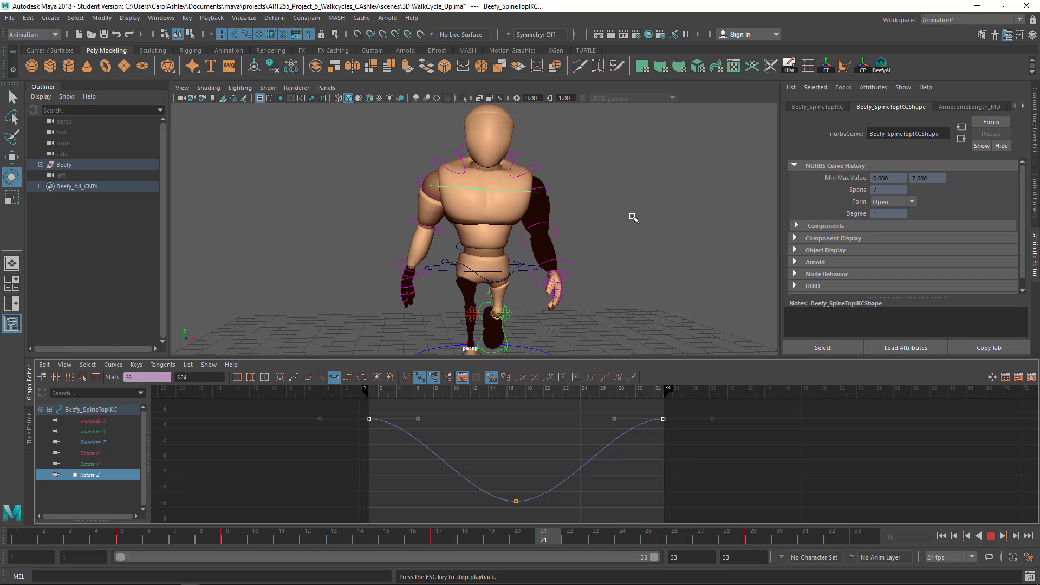
pyautogui.scroll(6, 651, 235)
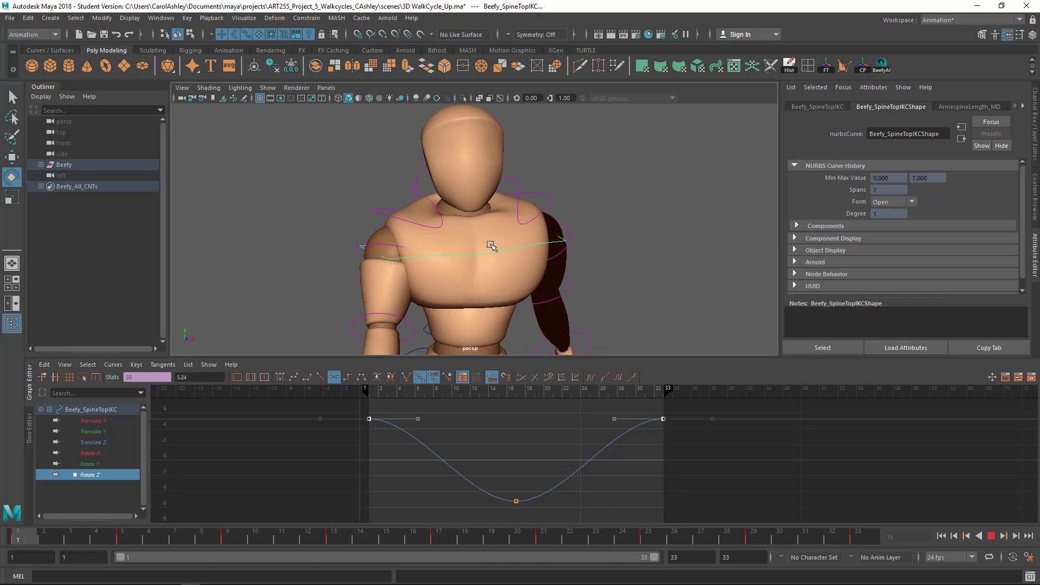
pyautogui.keyDown('alt'); pyautogui.moveTo(448, 249); pyautogui.dragTo(621, 244); pyautogui.keyUp('alt')
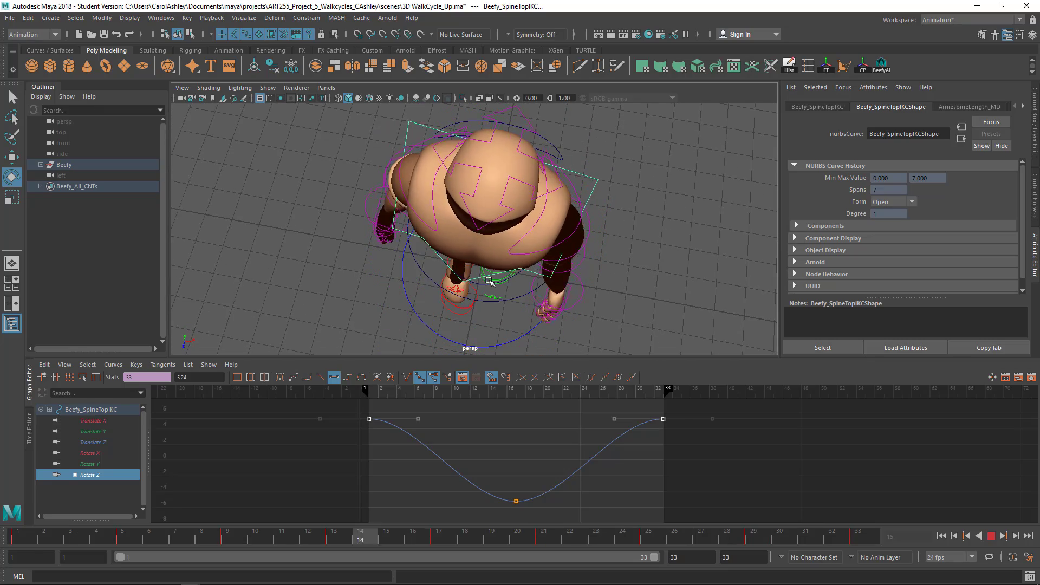
pyautogui.keyDown('alt'); pyautogui.moveTo(489, 297); pyautogui.dragTo(506, 216); pyautogui.keyUp('alt')
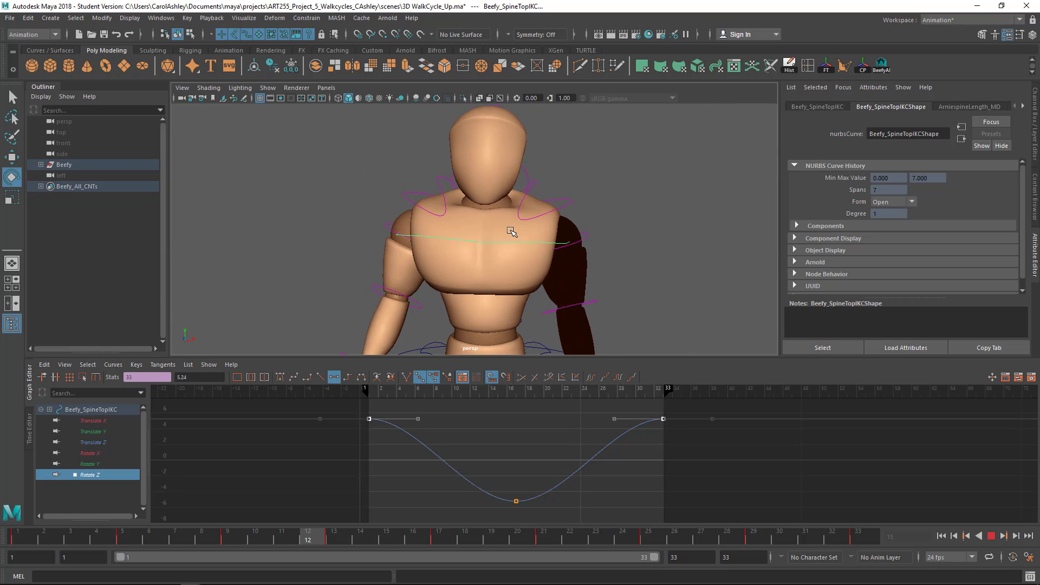
pyautogui.keyDown('alt'); pyautogui.moveTo(485, 232); pyautogui.dragTo(424, 302); pyautogui.keyUp('alt')
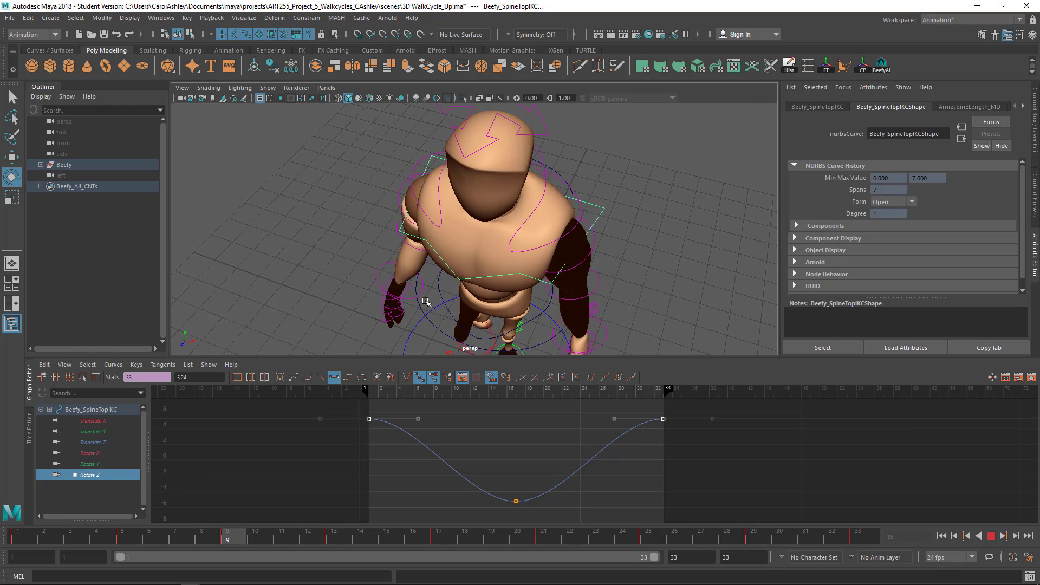
pyautogui.click(992, 536)
# Set the main hip control's Rotate X, Rotate Y and Rotate Z keys to spline tangents
pyautogui.scroll(-5, 600, 457)
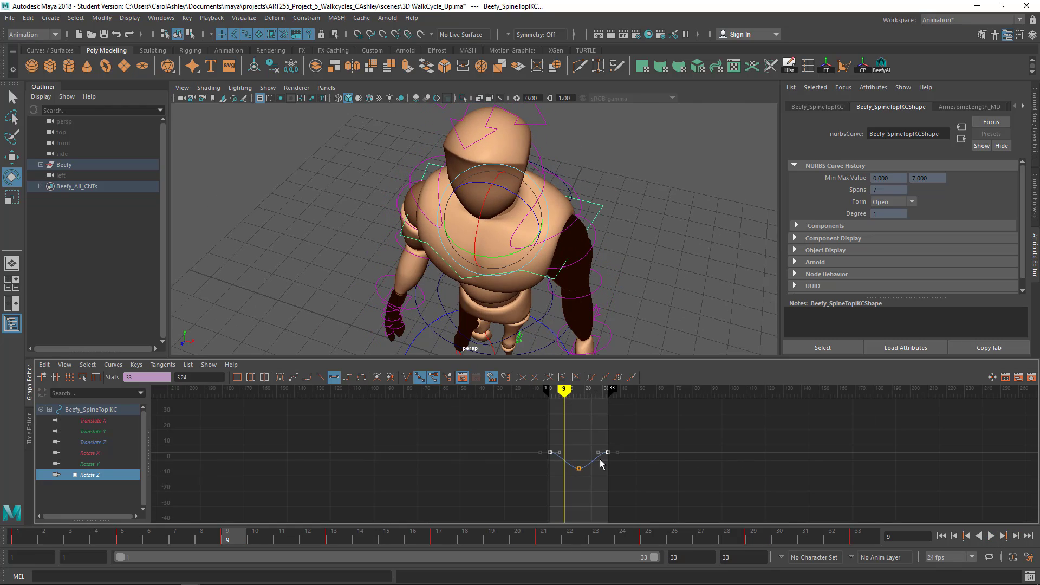
pyautogui.moveTo(632, 256)
pyautogui.keyDown('alt'); pyautogui.mouseDown()
pyautogui.moveTo(615, 197)
pyautogui.moveTo(613, 279)
pyautogui.moveTo(622, 244)
pyautogui.mouseUp(); pyautogui.keyUp('alt')
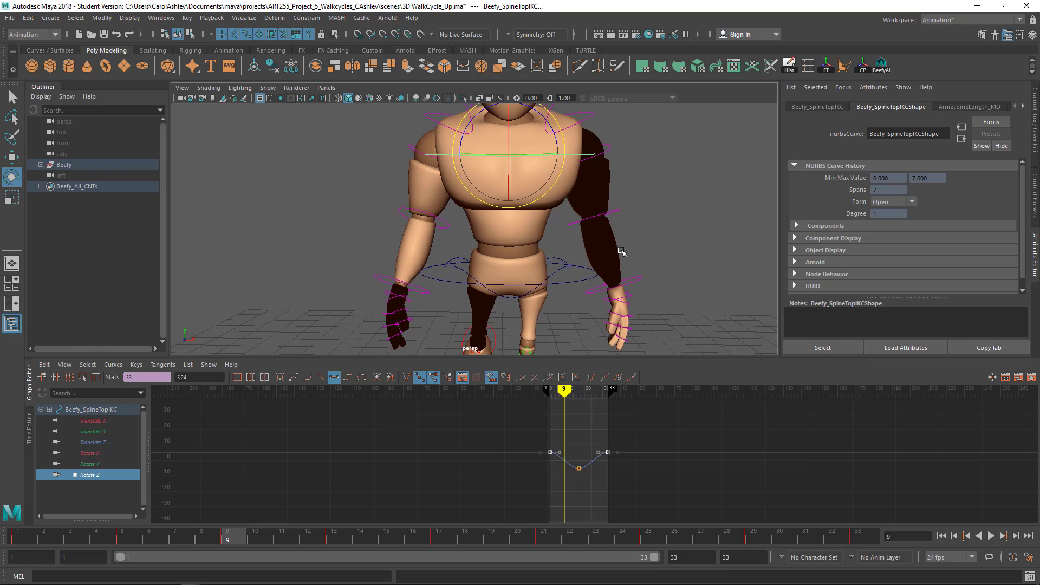
pyautogui.click(558, 273)
pyautogui.keyDown('alt'); pyautogui.moveTo(562, 277); pyautogui.dragTo(603, 276, button='right'); pyautogui.keyUp('alt')
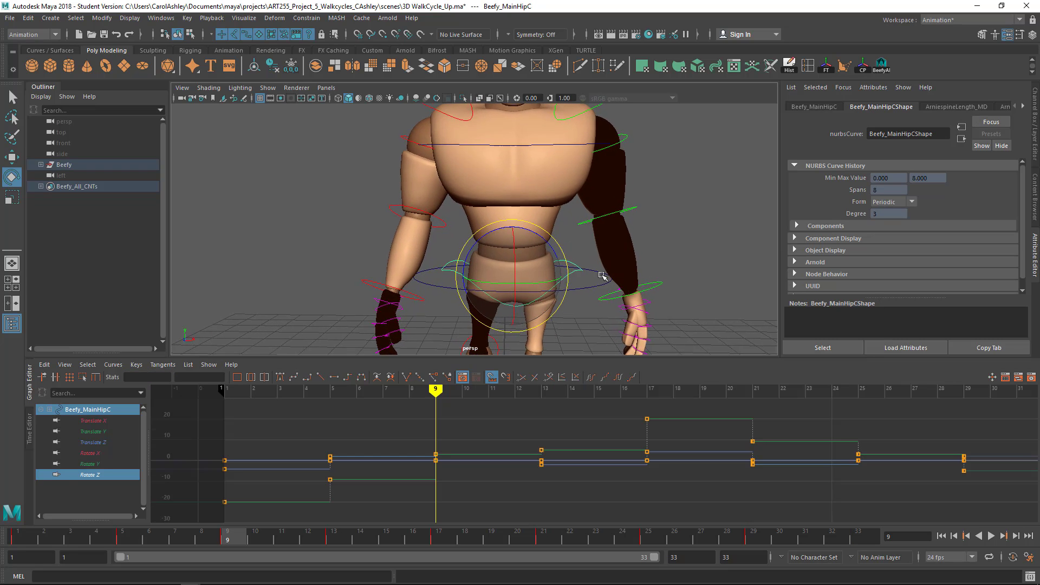
pyautogui.keyDown('alt'); pyautogui.moveTo(604, 275); pyautogui.dragTo(595, 225, button='middle'); pyautogui.keyUp('alt')
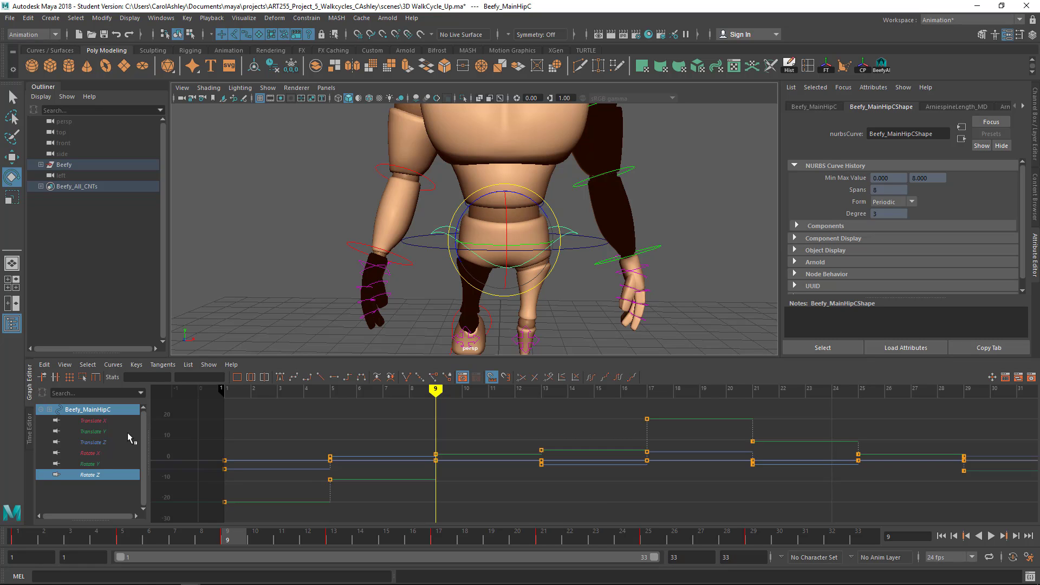
pyautogui.click(94, 455)
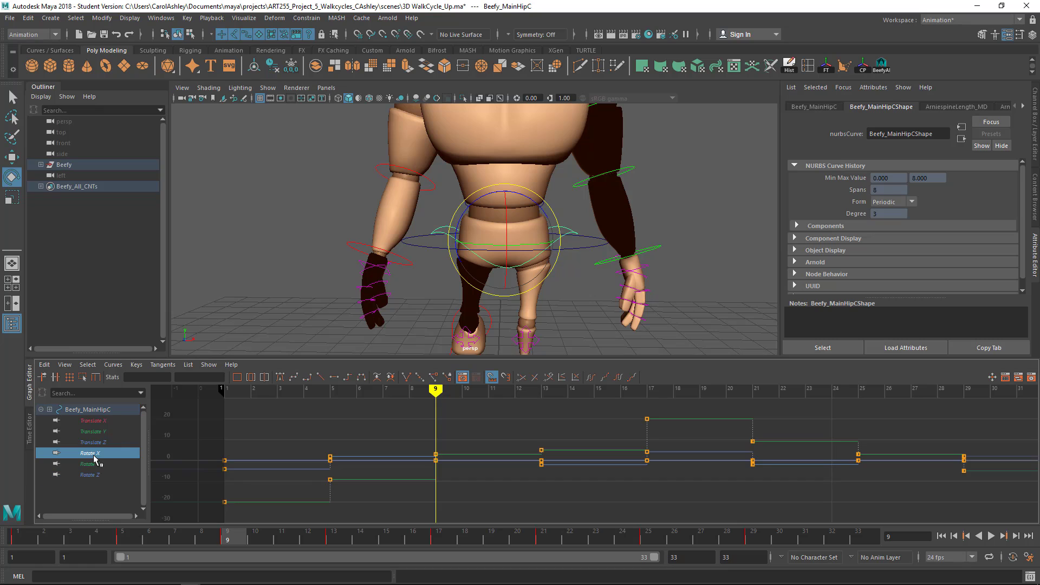
pyautogui.keyDown('shift'); pyautogui.click(93, 475); pyautogui.keyUp('shift')
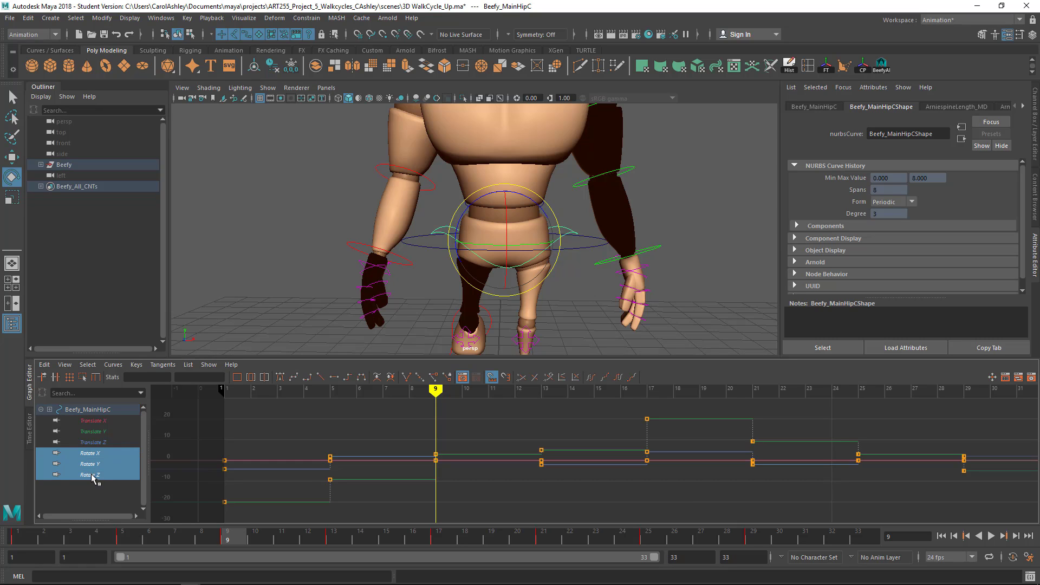
pyautogui.moveTo(205, 400); pyautogui.dragTo(1038, 540)
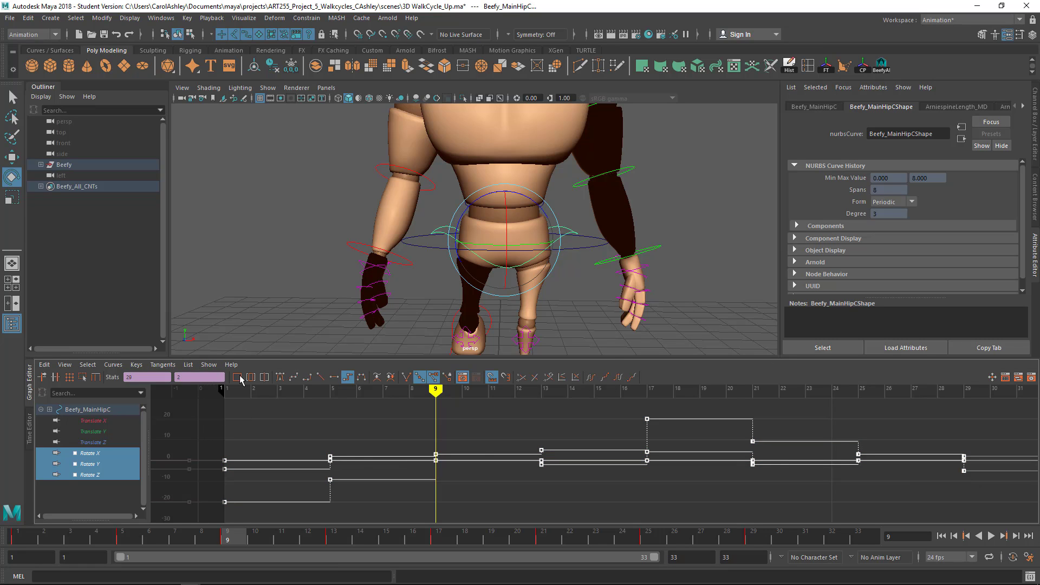
pyautogui.click(293, 377)
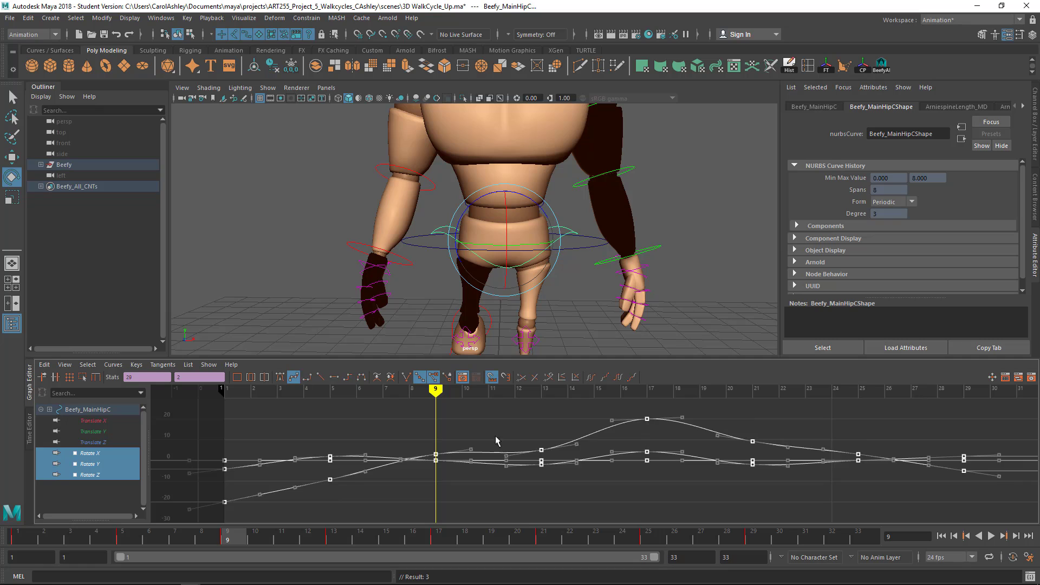
# Display the main hip control's Rotate Y curve and copy the control's keys from frame 1 to frame 33
pyautogui.press('a')
pyautogui.click(92, 464)
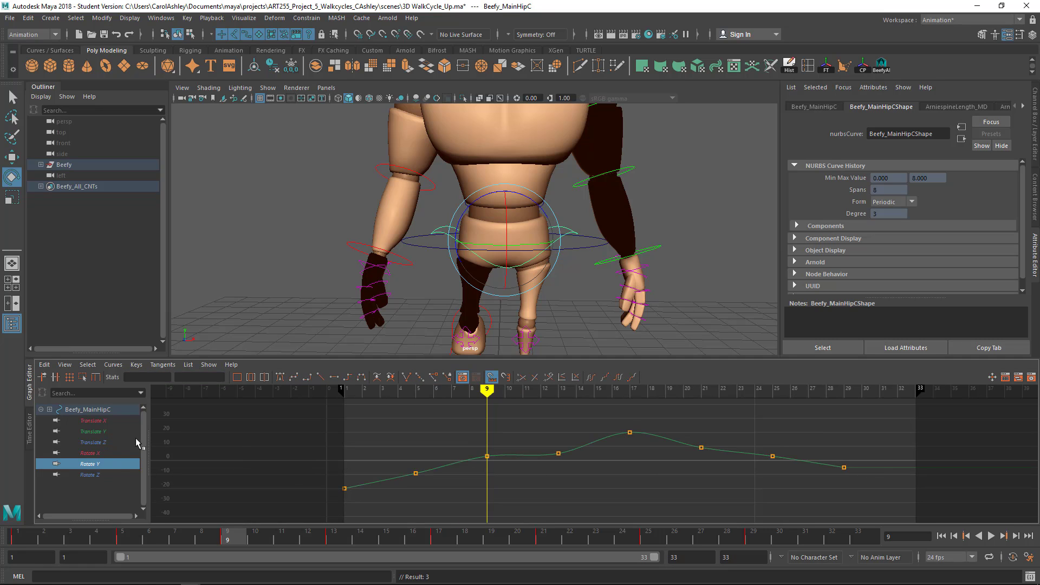
pyautogui.keyDown('alt'); pyautogui.moveTo(596, 480); pyautogui.dragTo(552, 472, button='middle'); pyautogui.keyUp('alt')
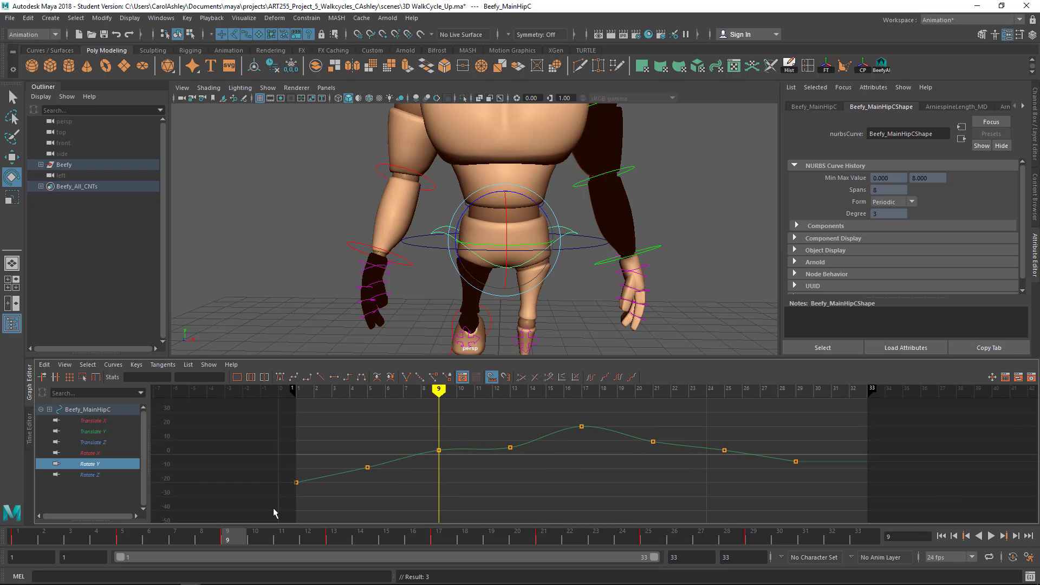
pyautogui.click(25, 534)
pyautogui.rightClick(25, 534)
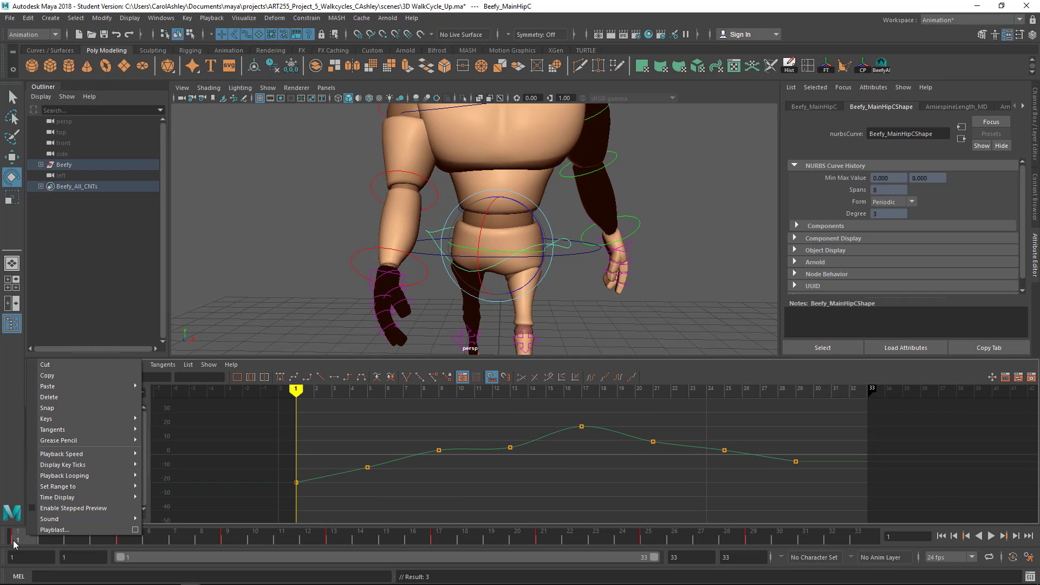
pyautogui.click(48, 376)
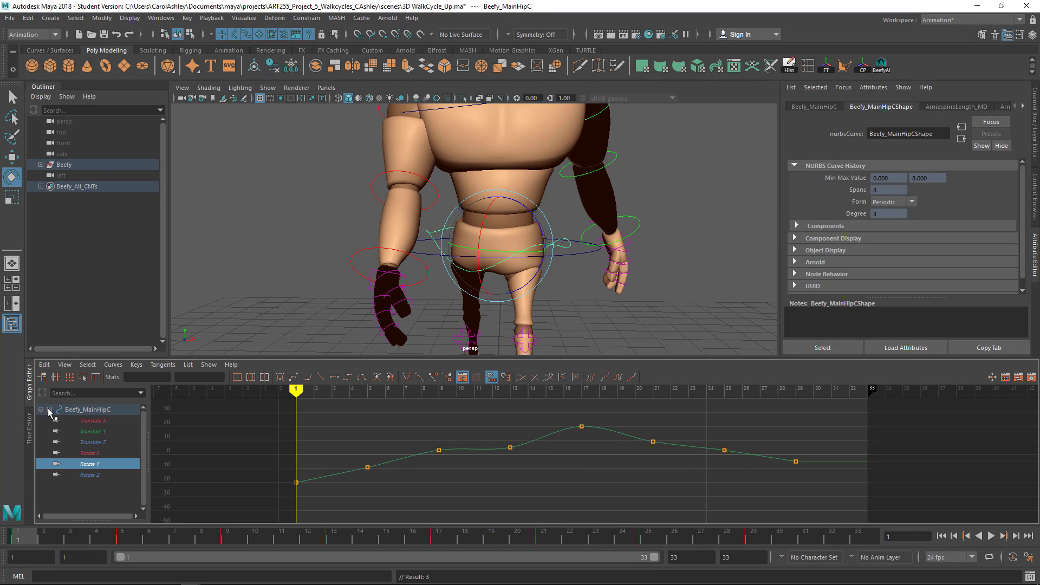
pyautogui.rightClick(20, 536)
pyautogui.click(54, 380)
pyautogui.click(869, 536)
pyautogui.rightClick(870, 536)
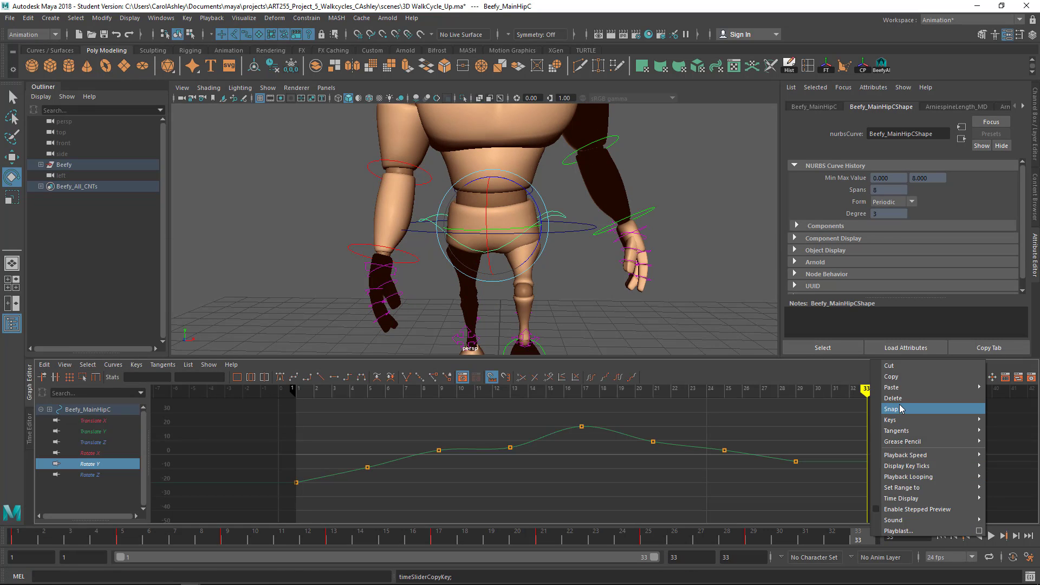
pyautogui.moveTo(900, 388)
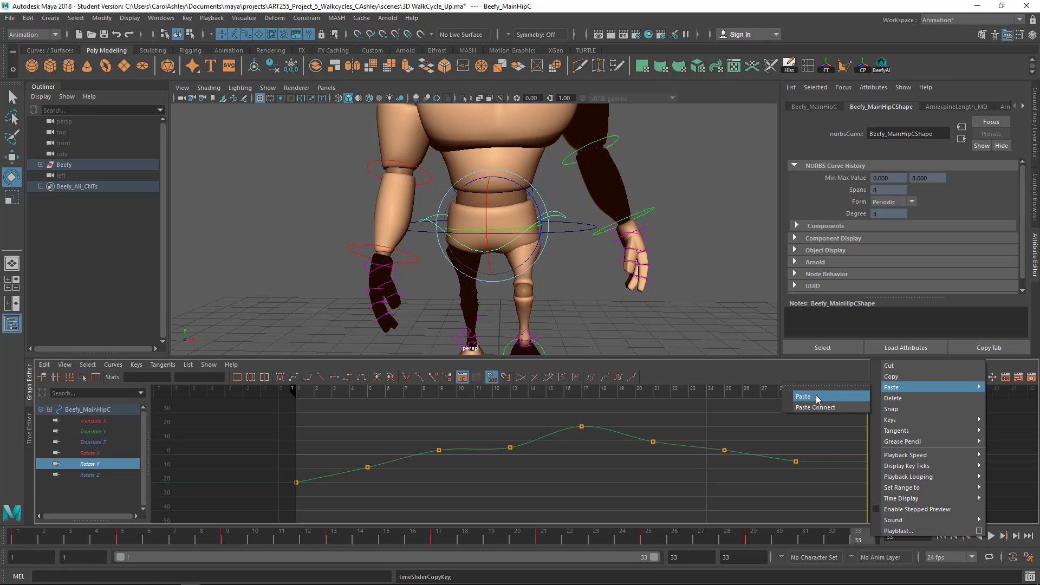
pyautogui.click(817, 398)
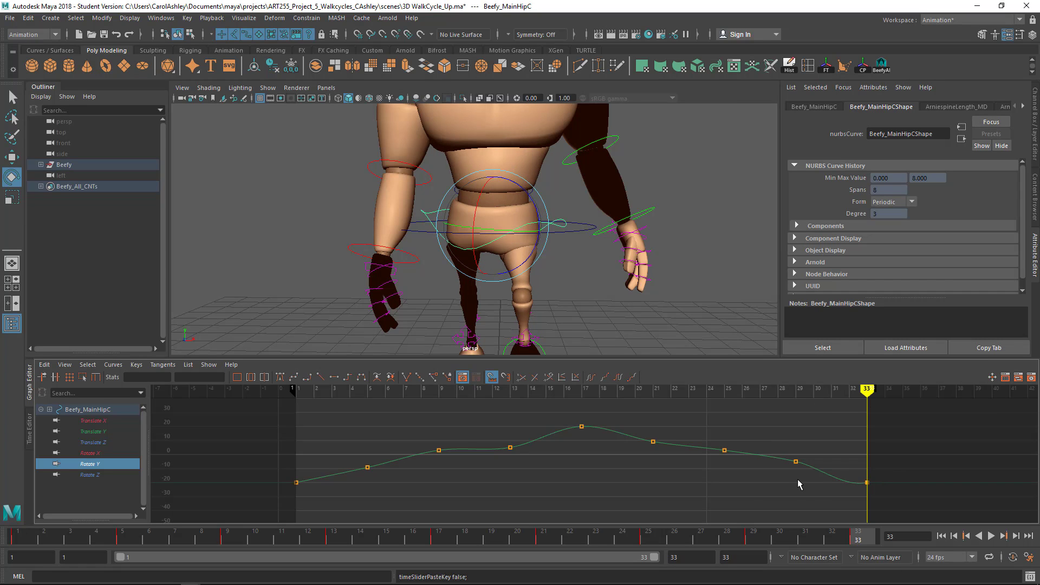
# Delete the hip's Rotate Y keys at frames 5, 9, 13, 21, 25 and 29, and flatten the tangents at frames 1 and 33
pyautogui.moveTo(773, 453); pyautogui.dragTo(650, 424)
pyautogui.press('Delete')
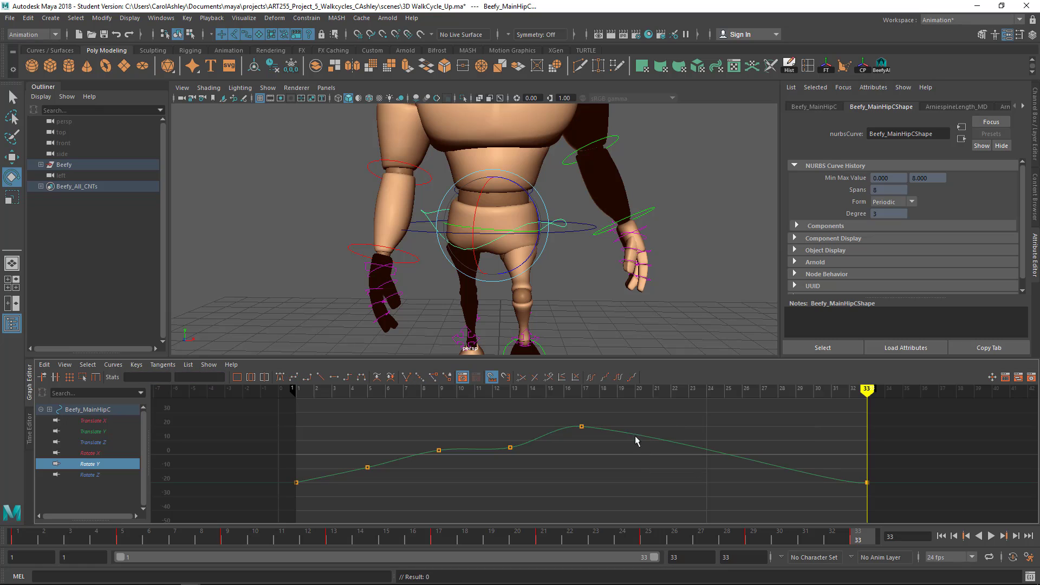
pyautogui.moveTo(354, 410); pyautogui.dragTo(516, 495)
pyautogui.press('Delete')
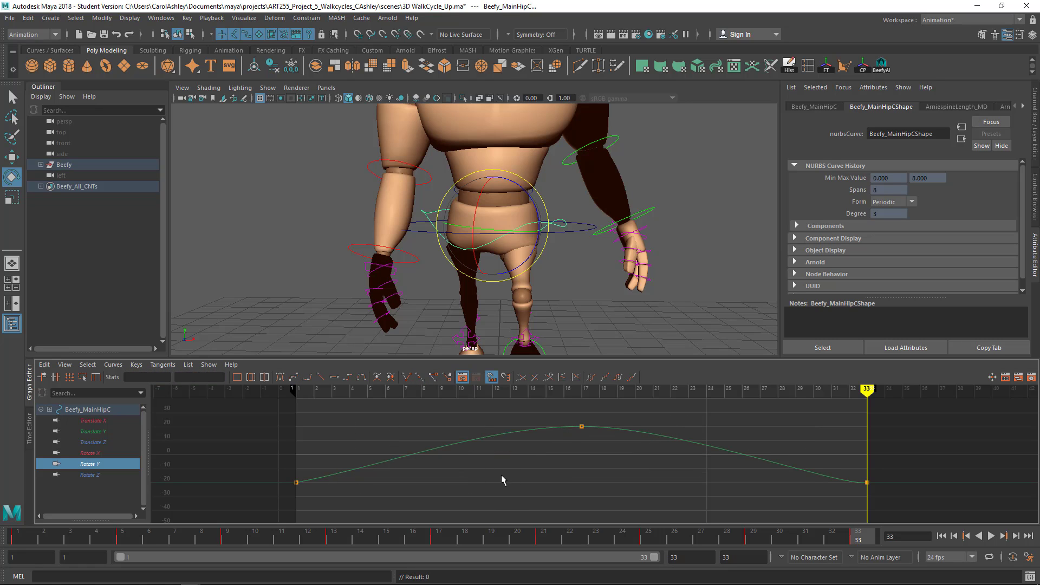
pyautogui.moveTo(265, 463); pyautogui.dragTo(915, 519)
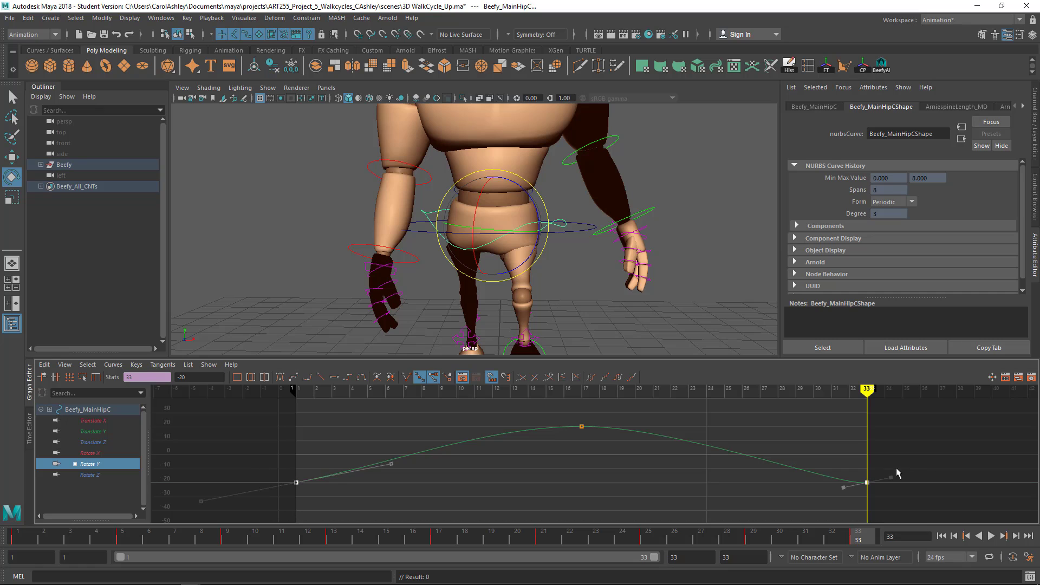
pyautogui.click(334, 378)
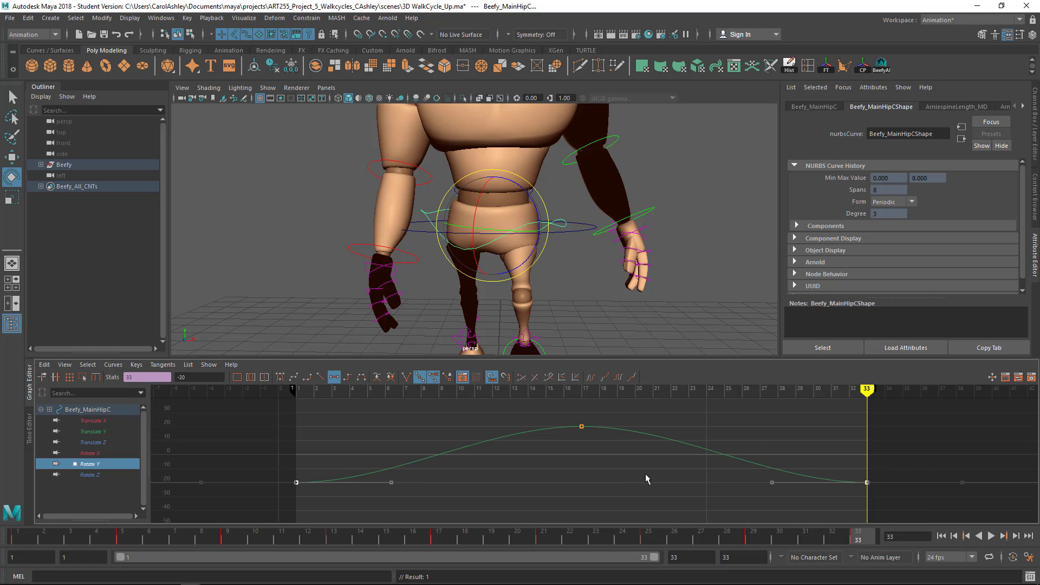
# Set both the pre-infinity and post-infinity of the main hip control's Rotate Y curve to Cycle
pyautogui.scroll(-3, 639, 476)
pyautogui.keyDown('alt'); pyautogui.moveTo(628, 477); pyautogui.dragTo(477, 482, button='middle'); pyautogui.keyUp('alt')
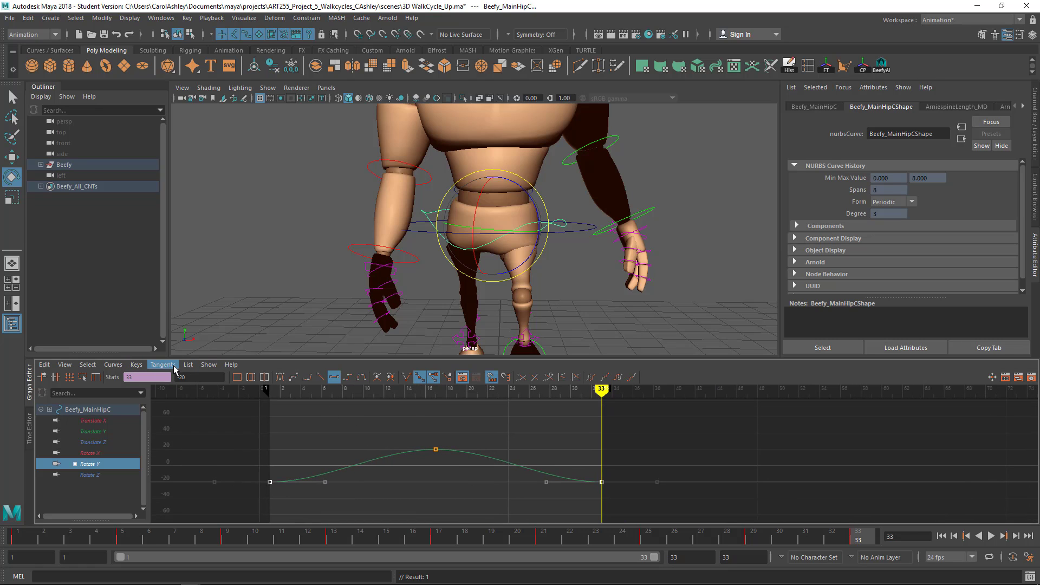
pyautogui.moveTo(93, 454); pyautogui.dragTo(92, 472)
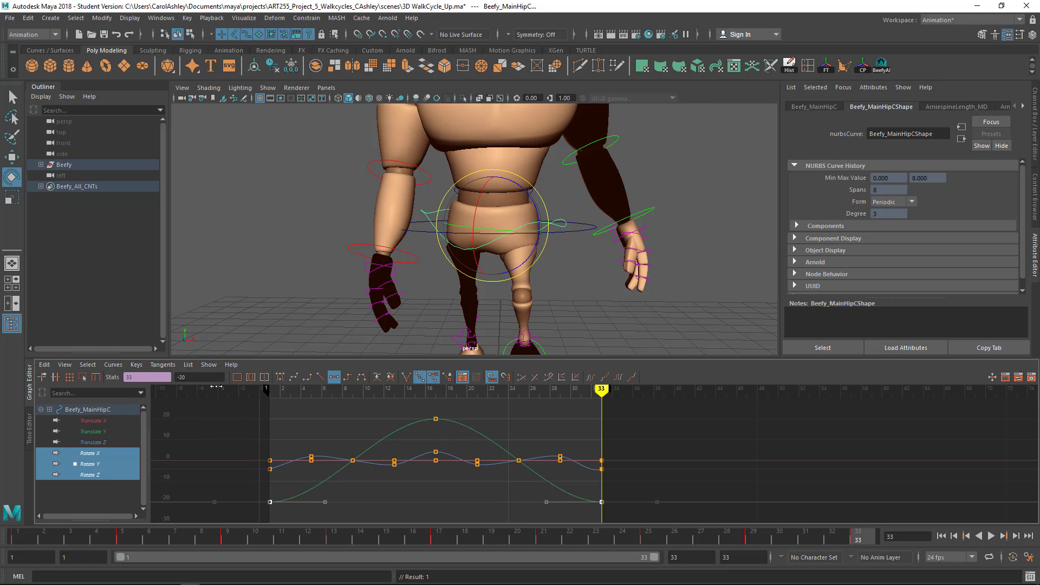
pyautogui.click(113, 364)
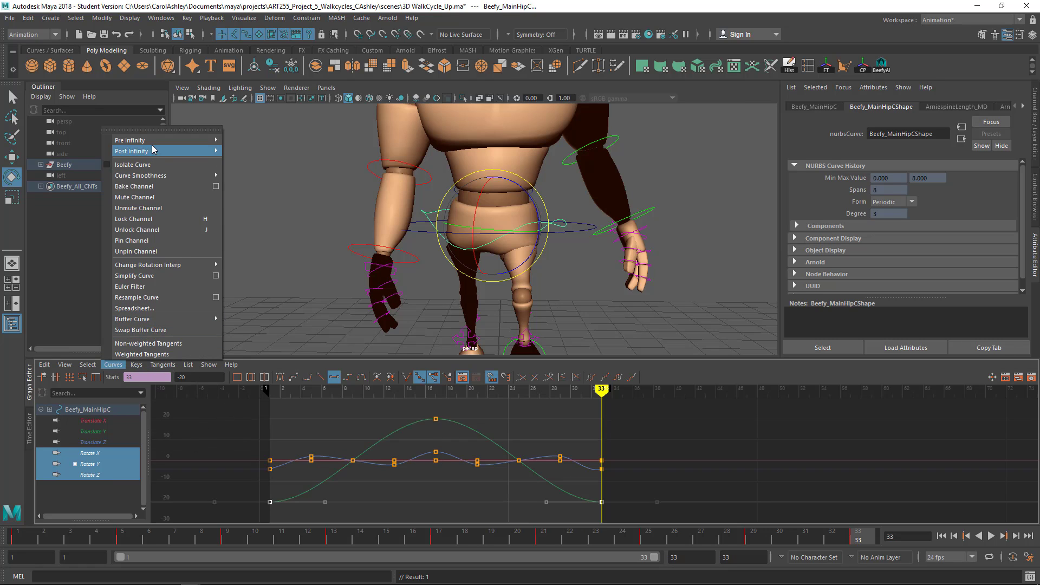
pyautogui.moveTo(179, 142)
pyautogui.click(246, 149)
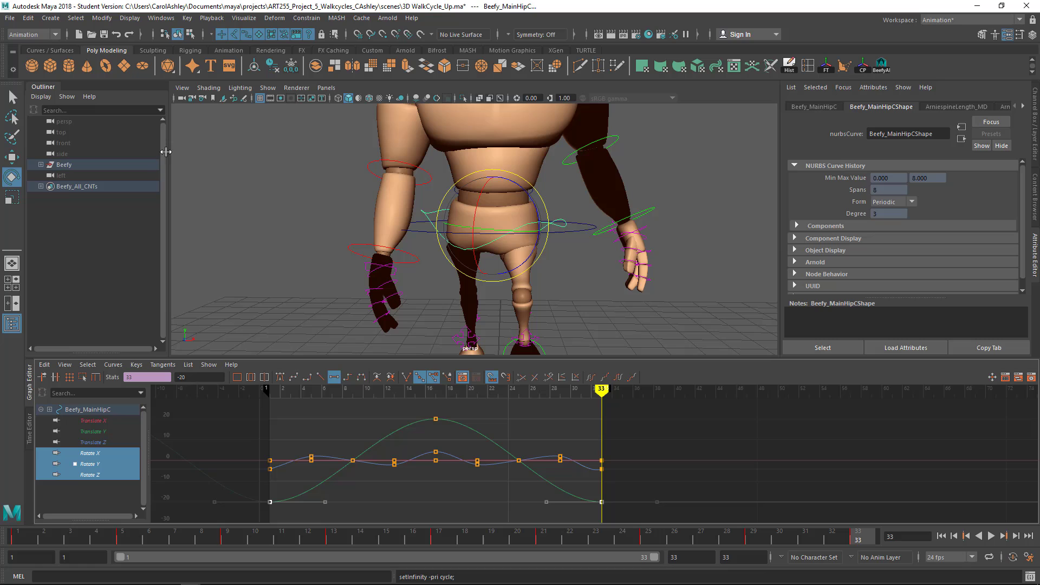
pyautogui.click(117, 368)
pyautogui.moveTo(179, 155)
pyautogui.click(249, 160)
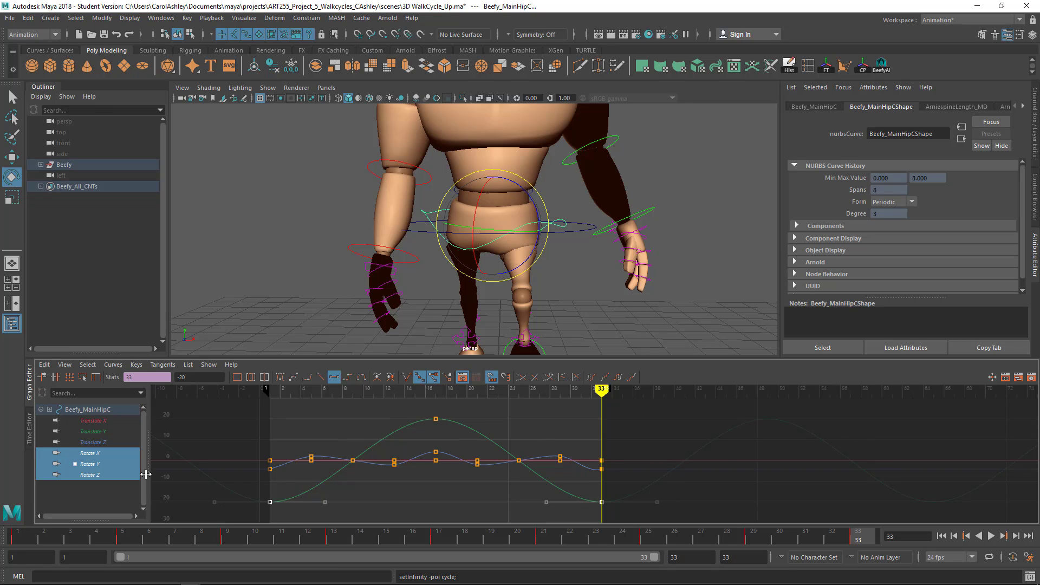
# Inspect the main hip control's Rotate Y, Rotate X and Rotate Z curves one at a time
pyautogui.click(101, 464)
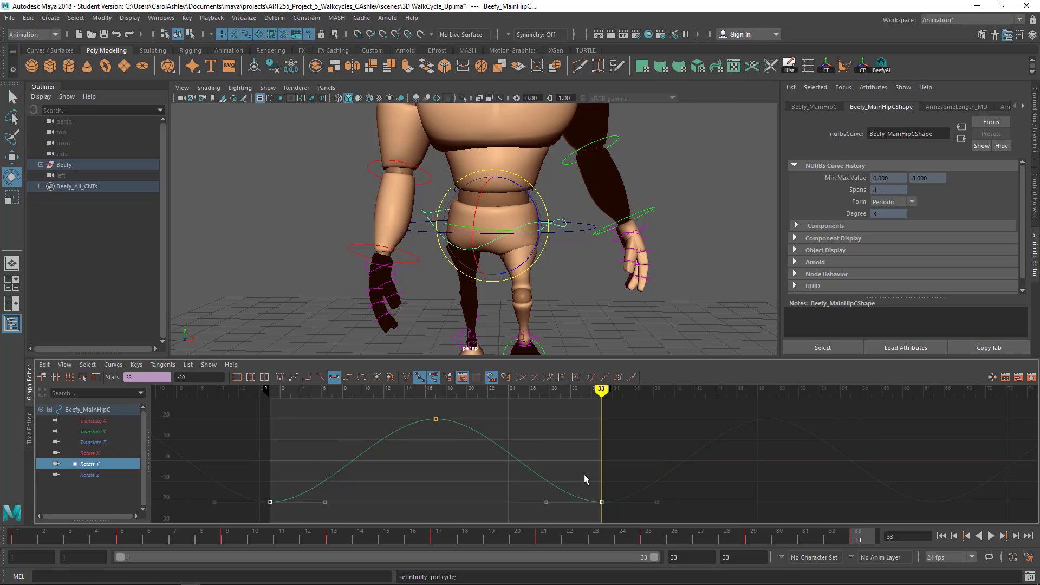
pyautogui.click(95, 453)
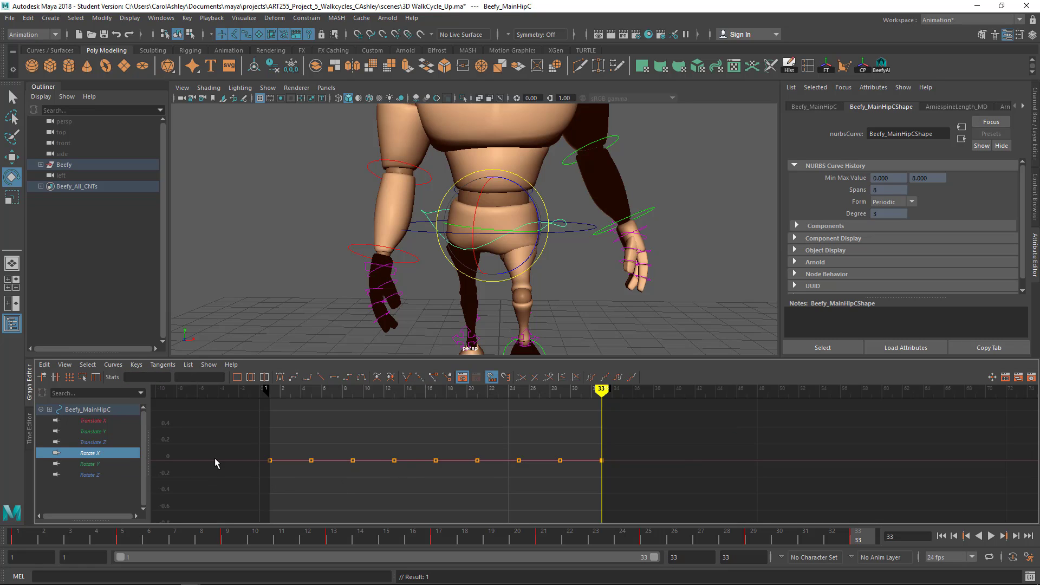
pyautogui.click(96, 475)
pyautogui.click(98, 452)
pyautogui.click(91, 475)
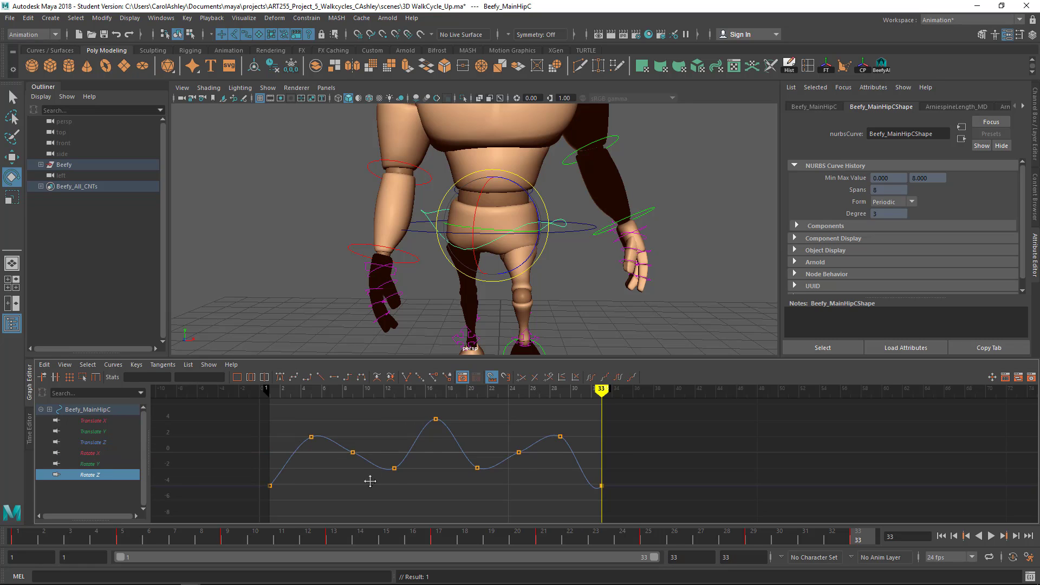
pyautogui.keyDown('alt'); pyautogui.moveTo(370, 481); pyautogui.dragTo(399, 483, button='middle'); pyautogui.keyUp('alt')
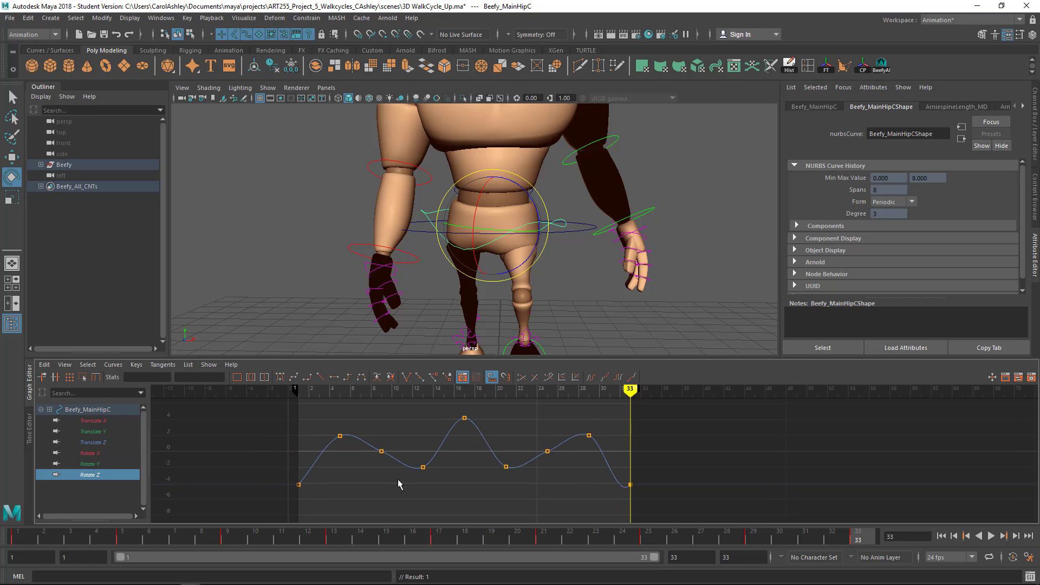
pyautogui.click(105, 422)
pyautogui.click(92, 475)
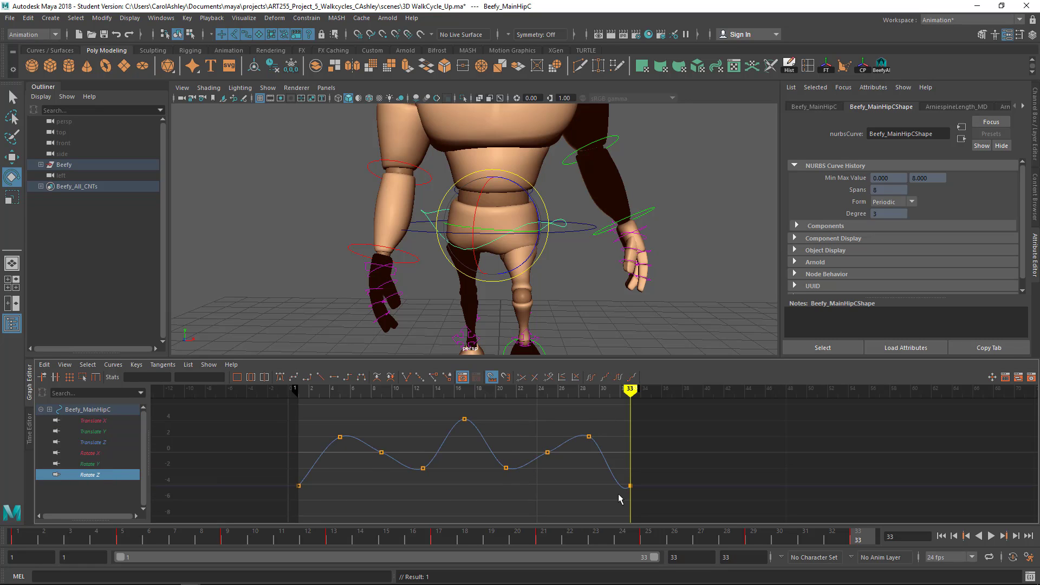
# Flatten the tangents of the main hip control's Rotate Z keys at frames 33 and 1
pyautogui.moveTo(619, 495); pyautogui.dragTo(653, 480)
pyautogui.keyDown('alt'); pyautogui.moveTo(652, 502); pyautogui.dragTo(740, 482, button='right'); pyautogui.keyUp('alt')
pyautogui.keyDown('alt'); pyautogui.moveTo(740, 482); pyautogui.dragTo(694, 420, button='middle'); pyautogui.keyUp('alt')
pyautogui.keyDown('alt'); pyautogui.moveTo(767, 456); pyautogui.dragTo(669, 456, button='right'); pyautogui.keyUp('alt')
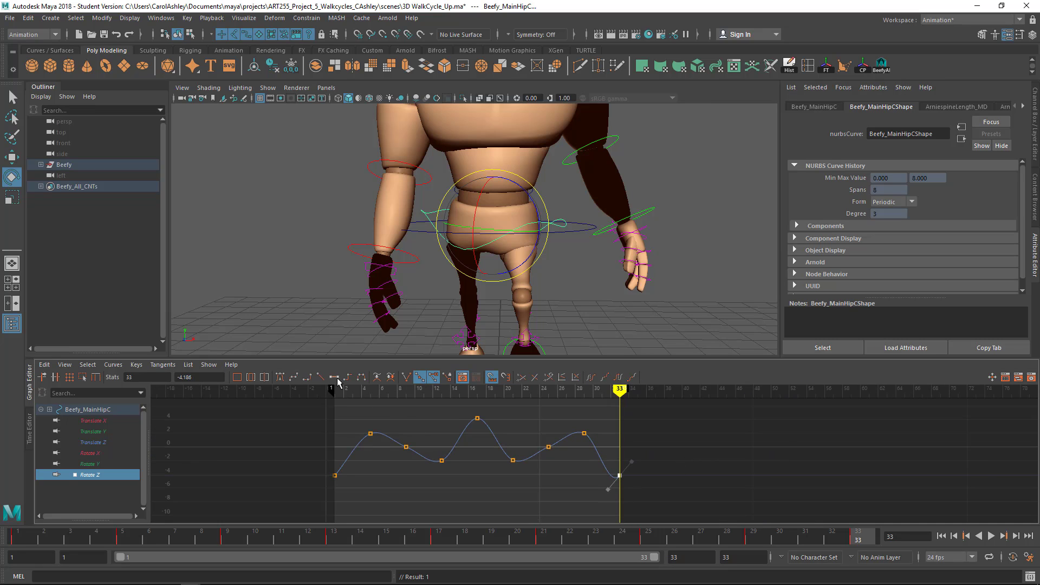
pyautogui.click(336, 378)
pyautogui.moveTo(355, 466); pyautogui.dragTo(355, 467)
pyautogui.click(332, 376)
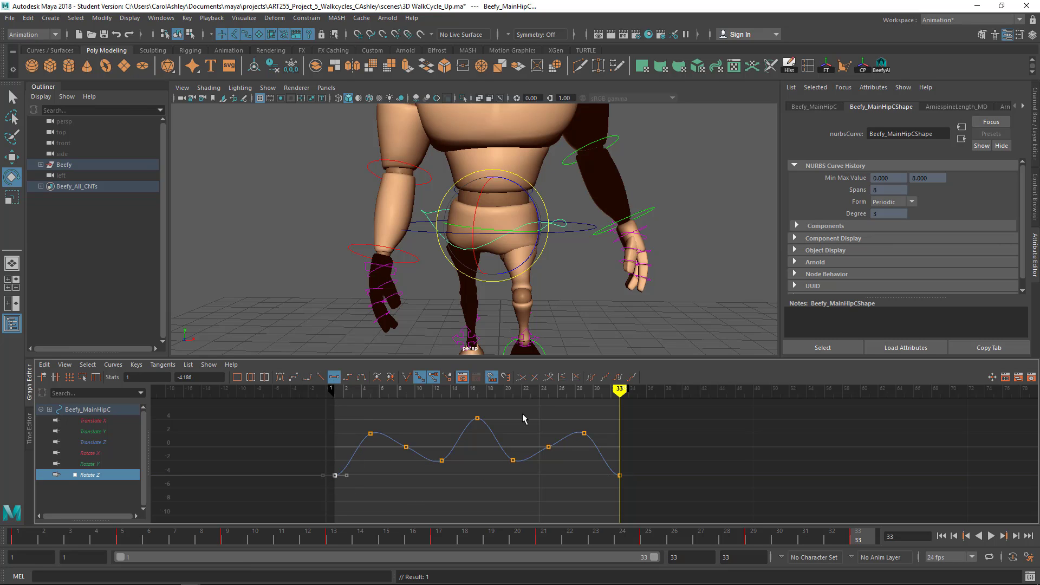
# Delete the main hip control's Rotate Z keys at frames 5, 9, 13, 21, 25 and 29
pyautogui.moveTo(506, 388); pyautogui.dragTo(398, 391)
pyautogui.moveTo(355, 421); pyautogui.dragTo(603, 427)
pyautogui.press('Delete')
pyautogui.press('Delete')
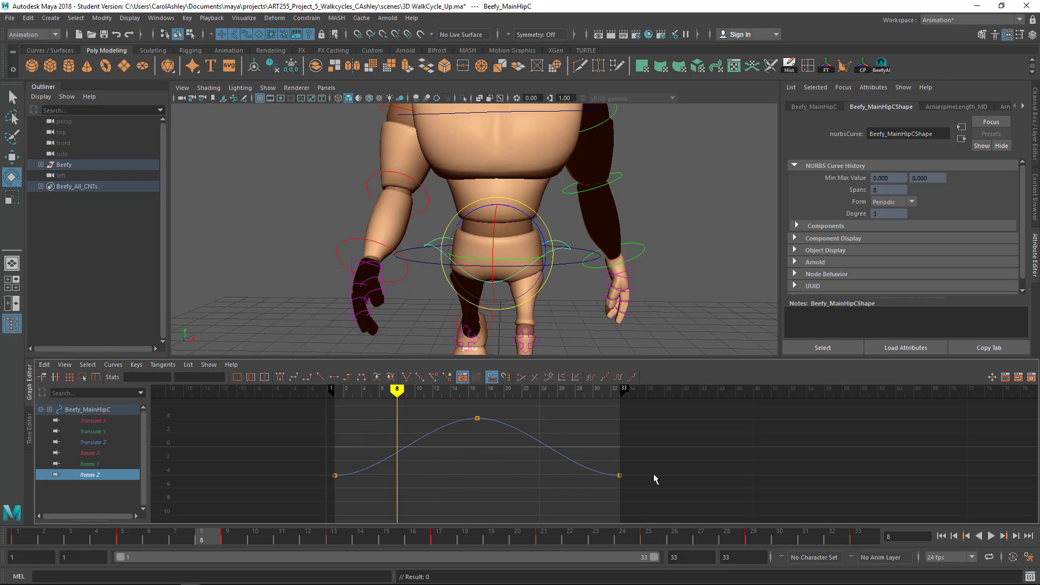
# Check the main hip control's Rotate X and translation curves, and play the walk cycle
pyautogui.click(116, 453)
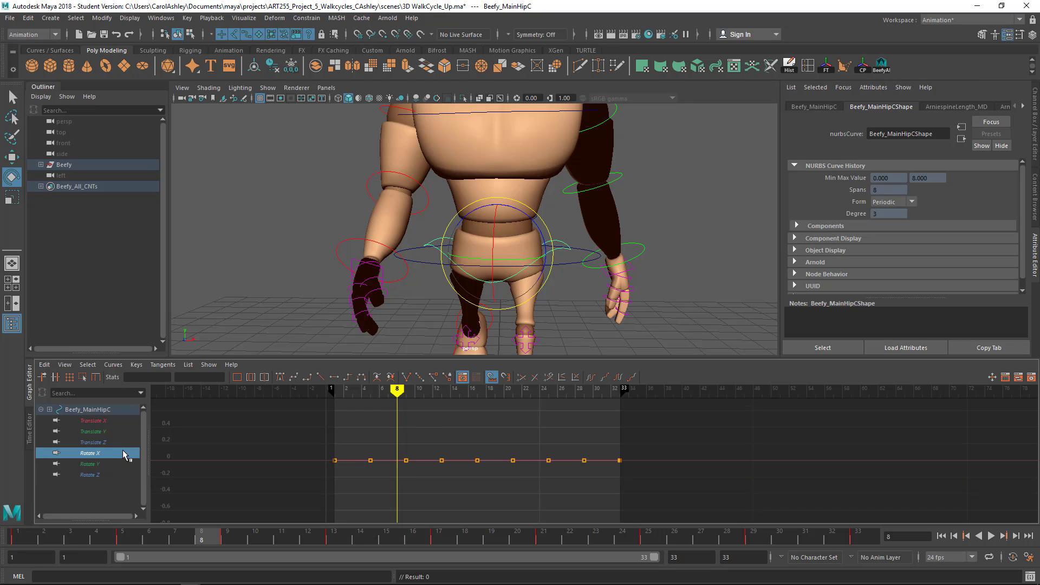
pyautogui.click(109, 442)
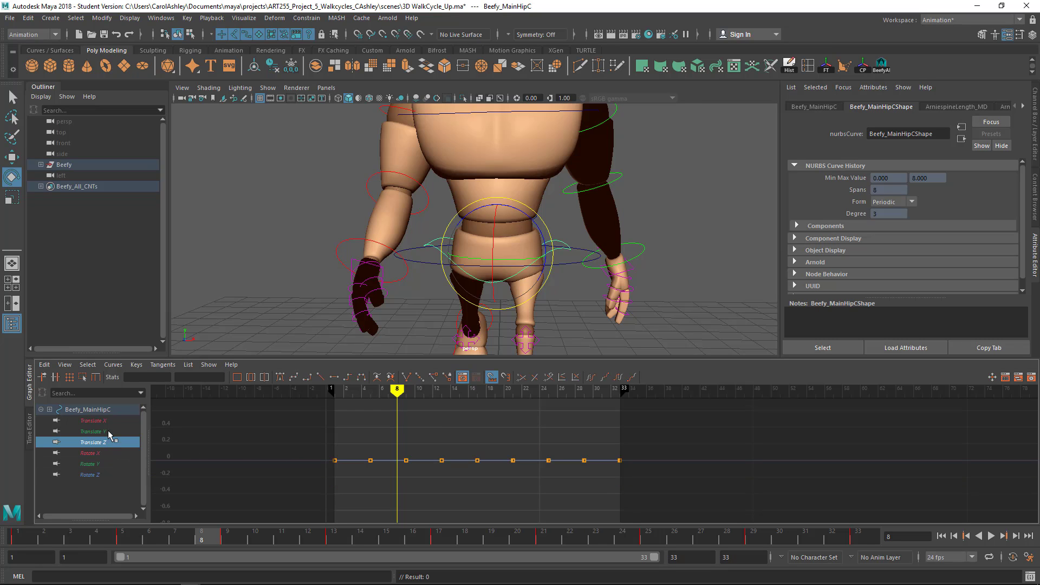
pyautogui.click(108, 431)
pyautogui.click(106, 420)
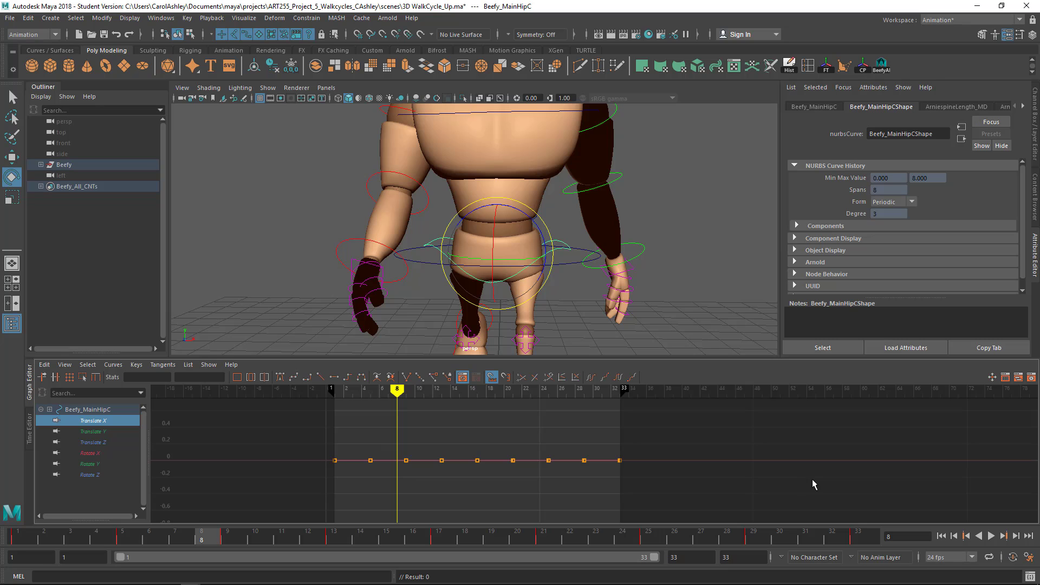
pyautogui.click(991, 536)
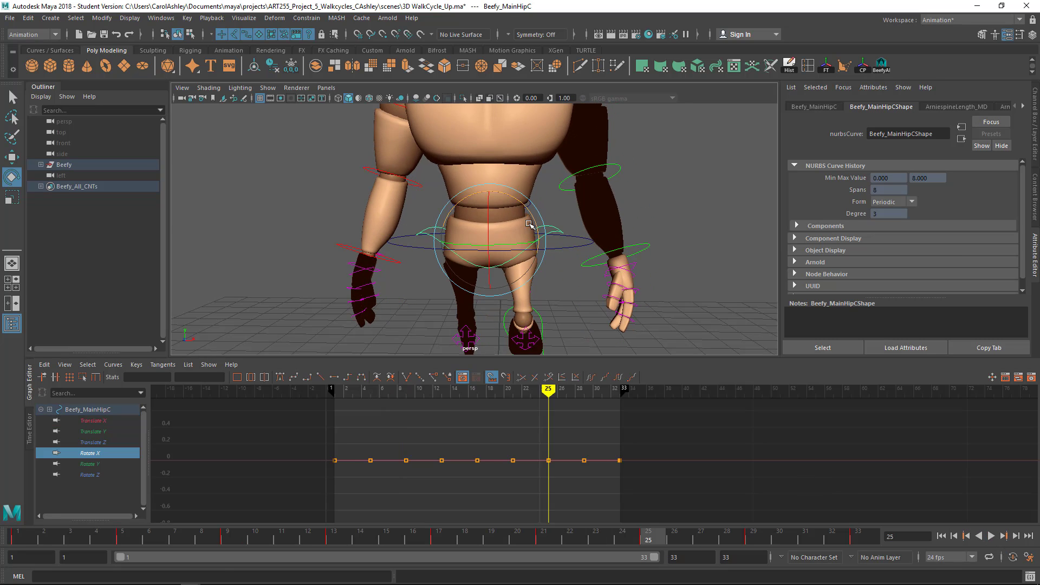
# Undo the hip's trial rotation at frame 25, then try tilting the hip around Z at frame 17 and undo it
pyautogui.hotkey('ctrl', 'z')
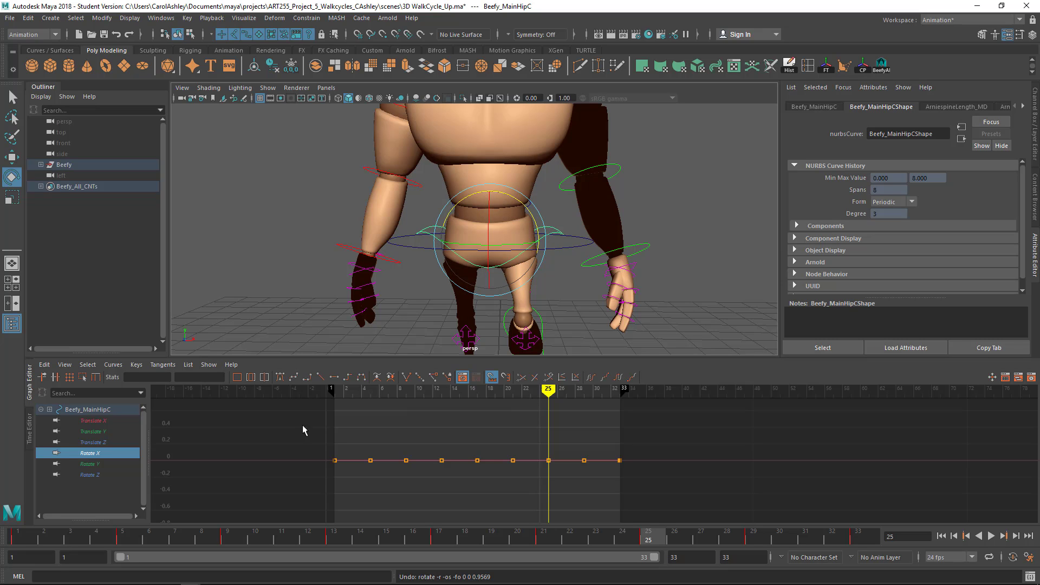
pyautogui.click(89, 475)
pyautogui.moveTo(543, 392)
pyautogui.mouseDown()
pyautogui.moveTo(469, 390)
pyautogui.moveTo(602, 390)
pyautogui.moveTo(516, 400)
pyautogui.moveTo(478, 390)
pyautogui.mouseUp()
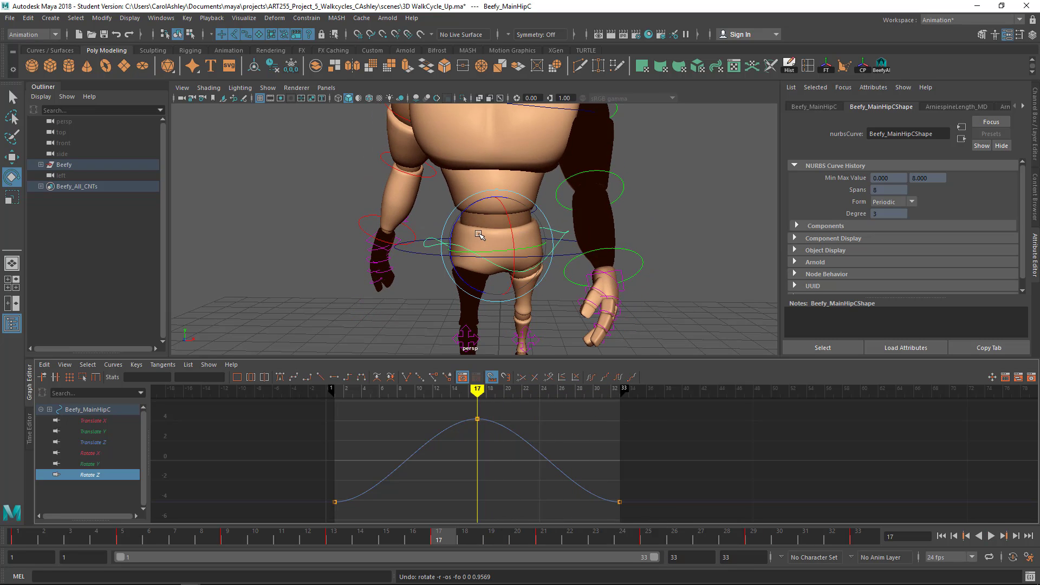
pyautogui.moveTo(451, 233); pyautogui.dragTo(450, 239)
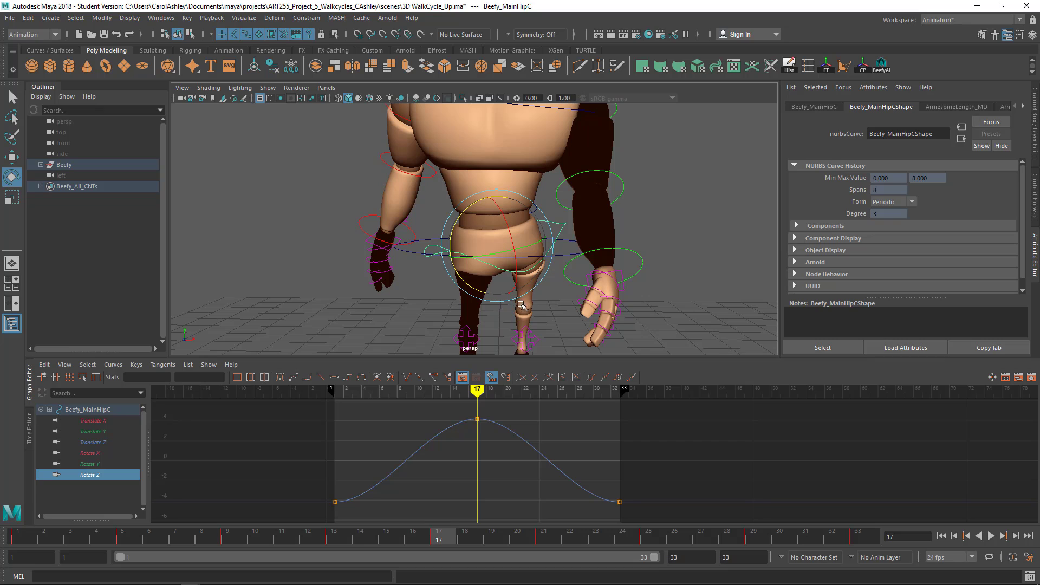
pyautogui.hotkey('ctrl', 'z')
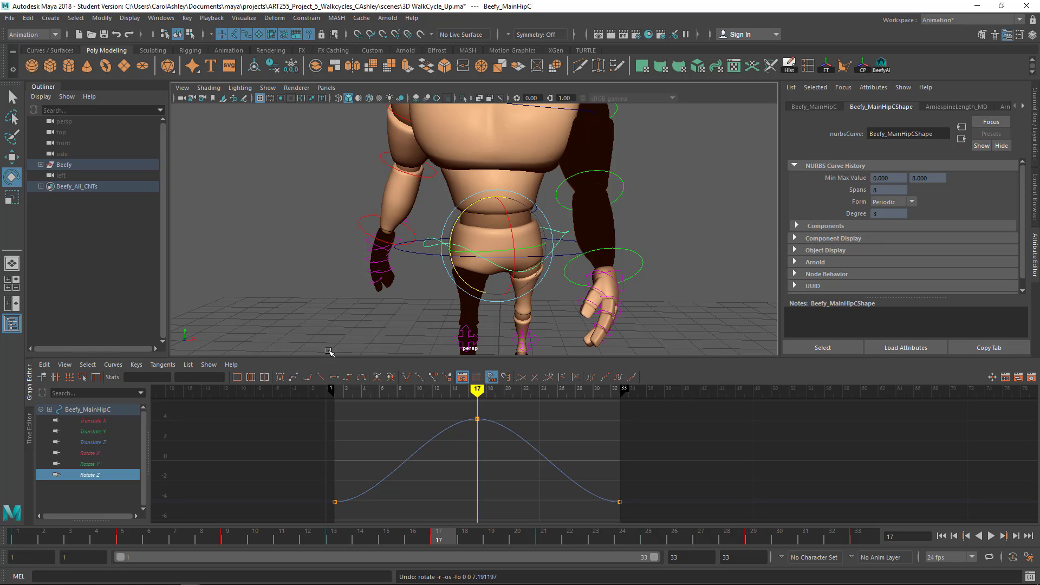
# Compare the values of the main hip control's Rotate Z keys at frames 1, 17 and 33
pyautogui.scroll(-6, 485, 463)
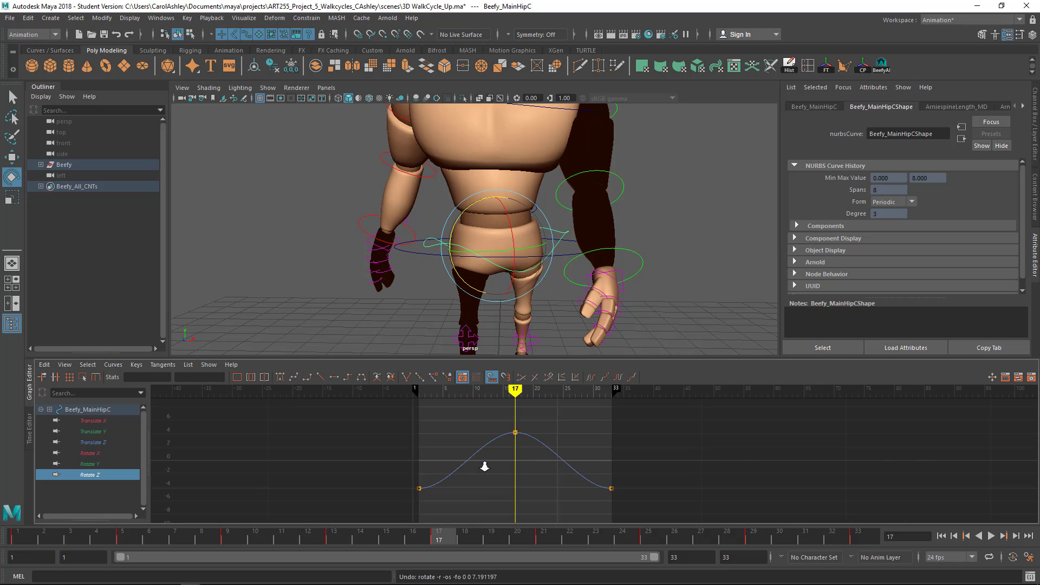
pyautogui.scroll(1, 485, 466)
pyautogui.keyDown('alt'); pyautogui.moveTo(444, 484); pyautogui.dragTo(411, 478, button='middle'); pyautogui.keyUp('alt')
pyautogui.click(377, 485)
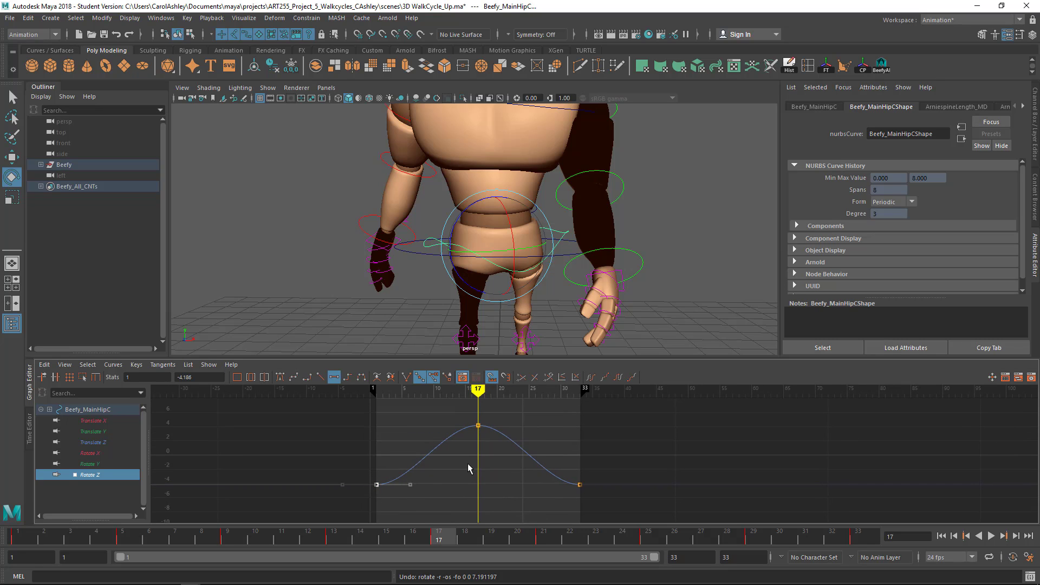
pyautogui.click(580, 484)
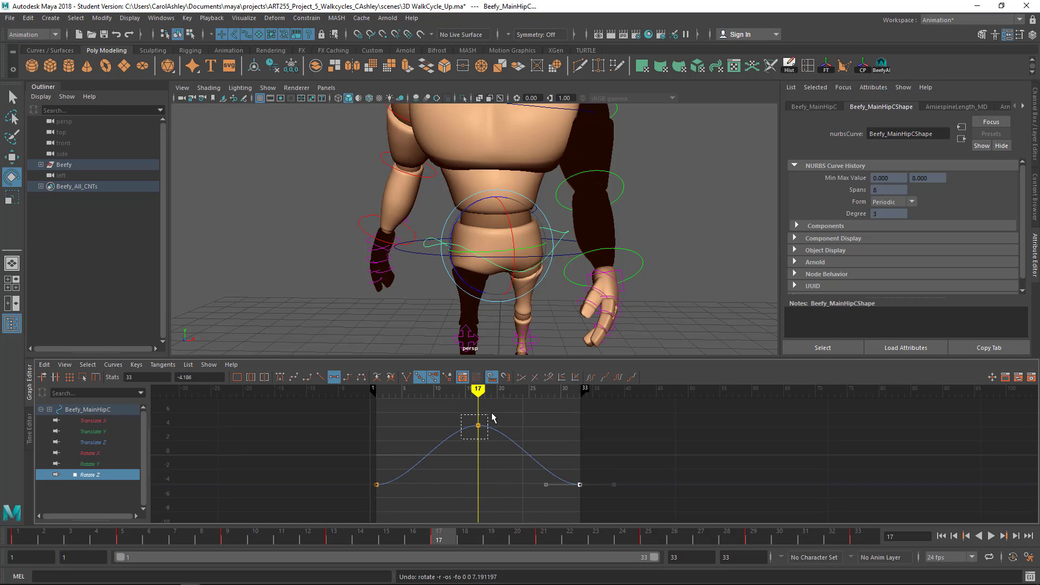
pyautogui.moveTo(493, 417); pyautogui.dragTo(491, 416)
pyautogui.moveTo(398, 491); pyautogui.dragTo(345, 454)
pyautogui.click(478, 426)
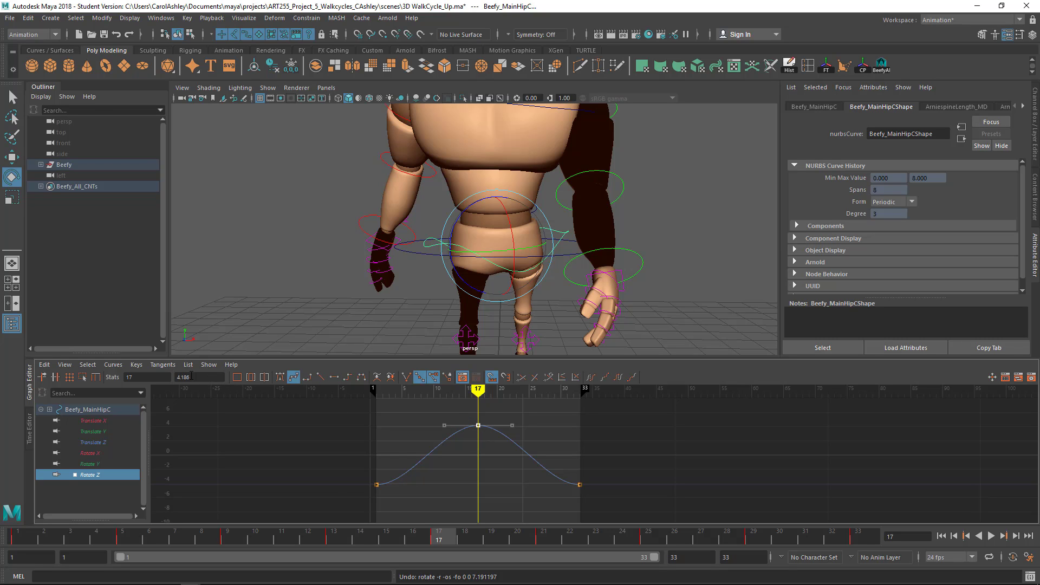
pyautogui.click(375, 483)
pyautogui.click(580, 484)
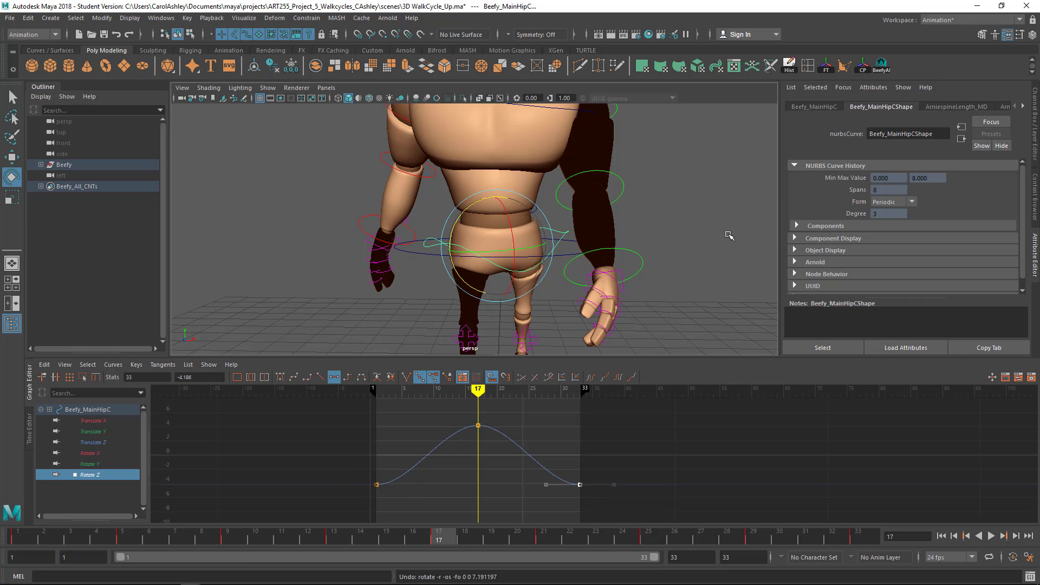
# Deselect the main hip control and select the root control ring around Beefy's waist
pyautogui.keyDown('alt'); pyautogui.moveTo(729, 236); pyautogui.dragTo(596, 249, button='right'); pyautogui.keyUp('alt')
pyautogui.keyDown('alt'); pyautogui.moveTo(597, 249); pyautogui.dragTo(615, 293); pyautogui.keyUp('alt')
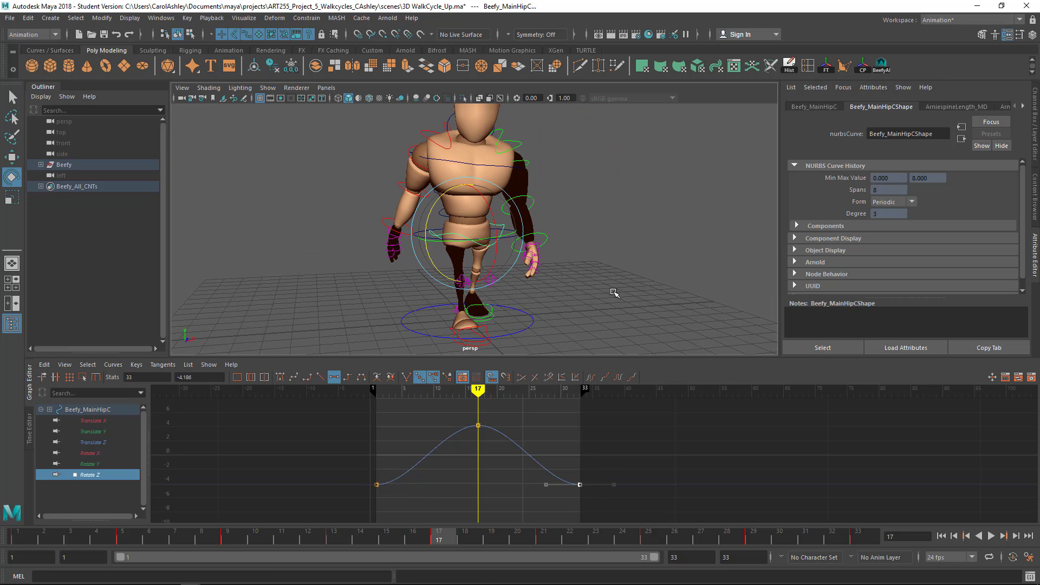
pyautogui.click(617, 289)
pyautogui.keyDown('alt'); pyautogui.moveTo(636, 256); pyautogui.dragTo(643, 291, button='middle'); pyautogui.keyUp('alt')
pyautogui.keyDown('alt'); pyautogui.moveTo(646, 272); pyautogui.dragTo(601, 256, button='right'); pyautogui.keyUp('alt')
pyautogui.keyDown('alt'); pyautogui.moveTo(602, 255); pyautogui.dragTo(590, 257); pyautogui.keyUp('alt')
pyautogui.keyDown('alt'); pyautogui.moveTo(548, 276); pyautogui.dragTo(569, 279, button='right'); pyautogui.keyUp('alt')
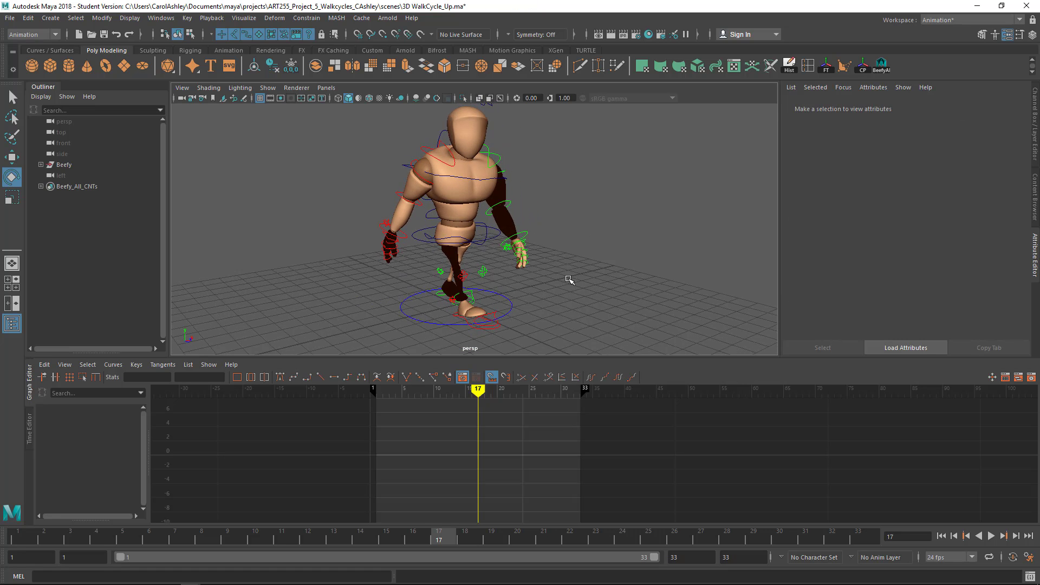
pyautogui.keyDown('alt'); pyautogui.moveTo(570, 279); pyautogui.dragTo(578, 280); pyautogui.keyUp('alt')
pyautogui.click(414, 242)
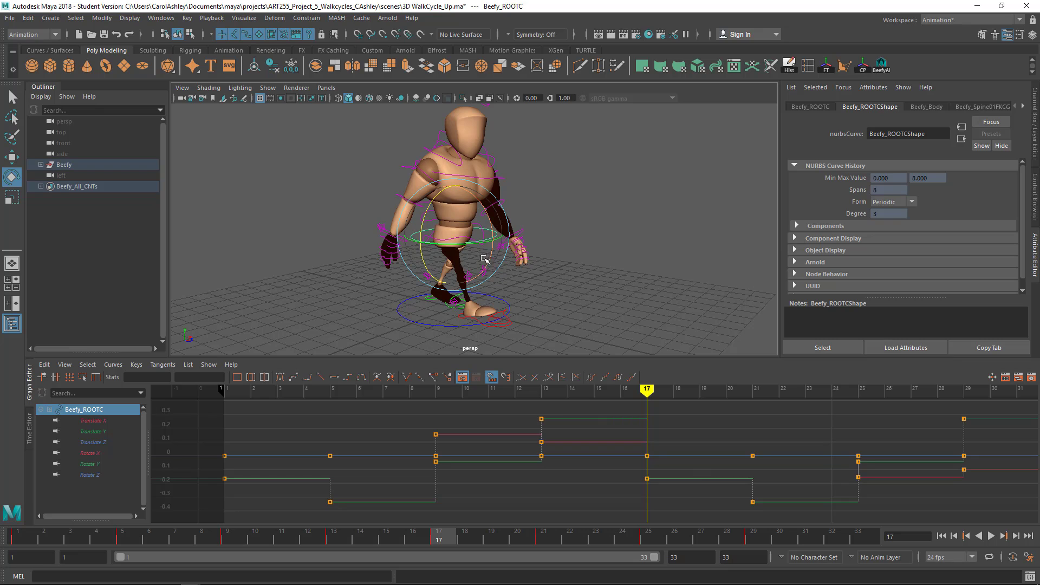
pyautogui.keyDown('alt'); pyautogui.moveTo(607, 260); pyautogui.dragTo(642, 261, button='right'); pyautogui.keyUp('alt')
pyautogui.keyDown('alt'); pyautogui.moveTo(641, 261); pyautogui.dragTo(659, 231, button='middle'); pyautogui.keyUp('alt')
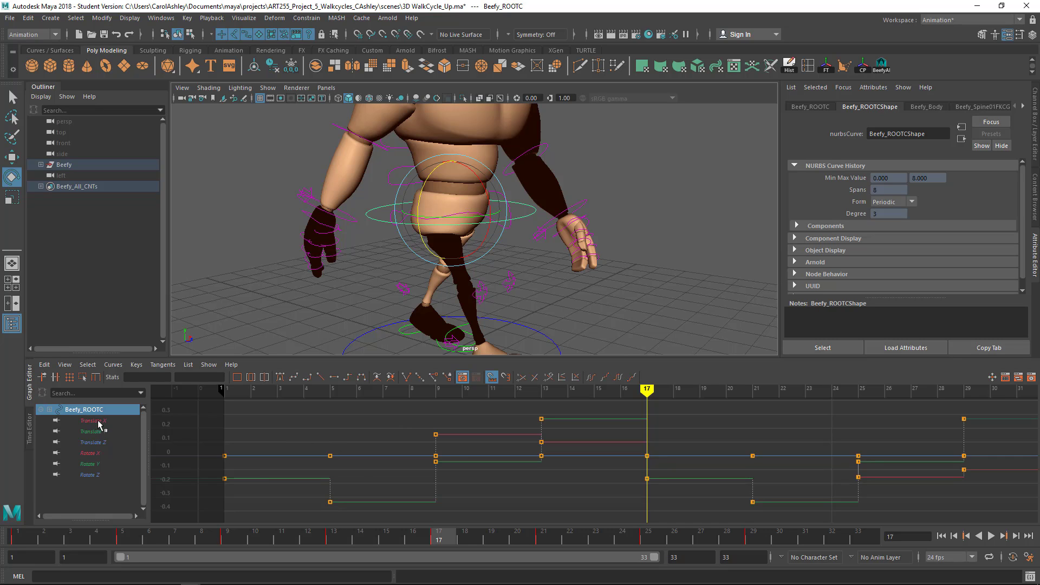
# Set all keys on the root control's translation and rotation curves to spline tangents
pyautogui.keyDown('alt'); pyautogui.moveTo(399, 452); pyautogui.dragTo(346, 440, button='right'); pyautogui.keyUp('alt')
pyautogui.keyDown('alt'); pyautogui.moveTo(394, 443); pyautogui.dragTo(272, 419, button='middle'); pyautogui.keyUp('alt')
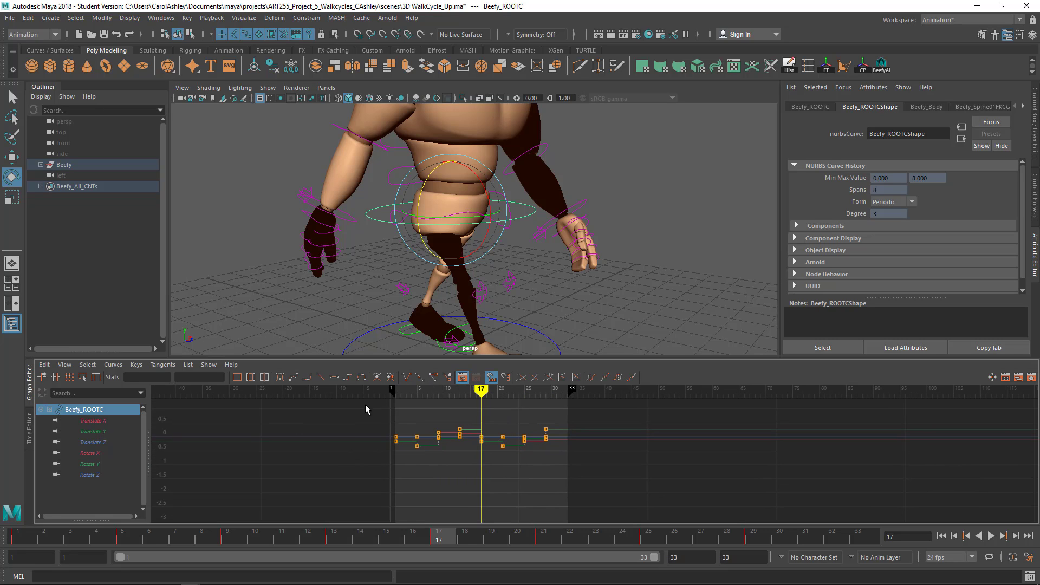
pyautogui.moveTo(629, 485); pyautogui.dragTo(392, 383)
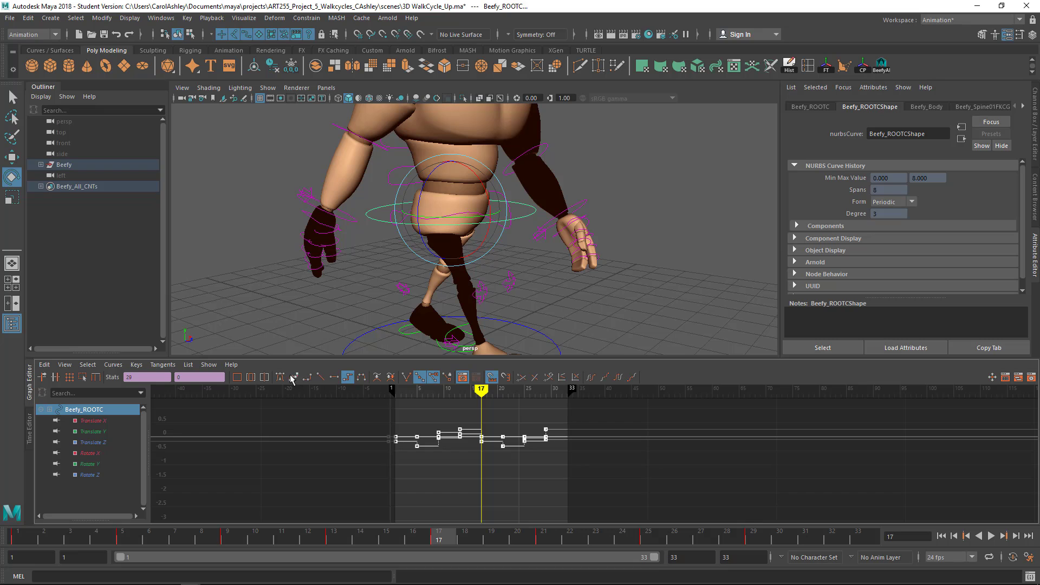
pyautogui.click(291, 376)
pyautogui.keyDown('alt'); pyautogui.moveTo(331, 423); pyautogui.dragTo(364, 454, button='right'); pyautogui.keyUp('alt')
pyautogui.keyDown('alt'); pyautogui.moveTo(388, 456); pyautogui.dragTo(737, 487, button='middle'); pyautogui.keyUp('alt')
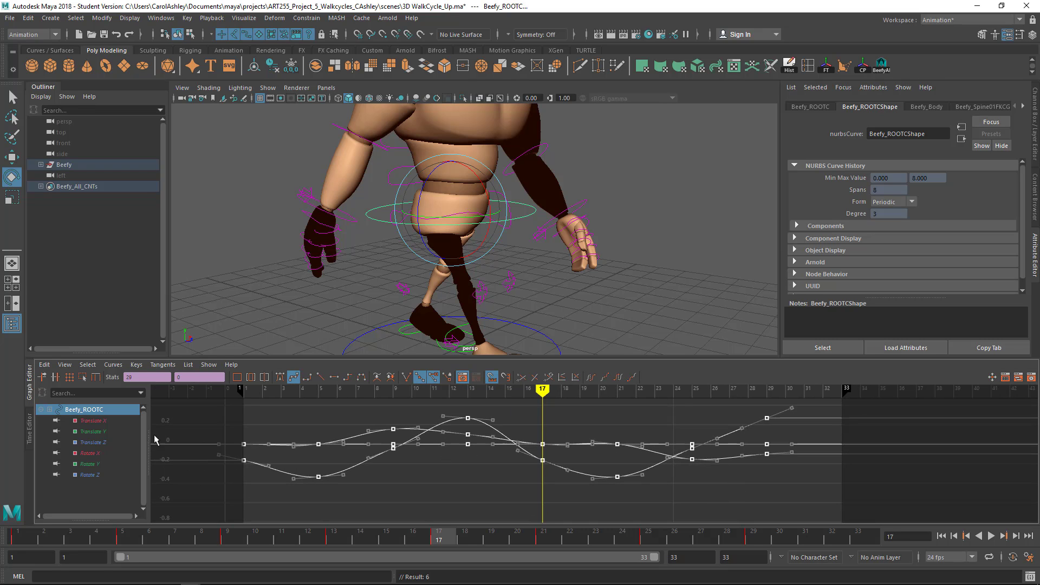
# Review the root control's translation and rotation curves one at a time, comparing Translate X with Translate Y
pyautogui.click(101, 421)
pyautogui.click(102, 431)
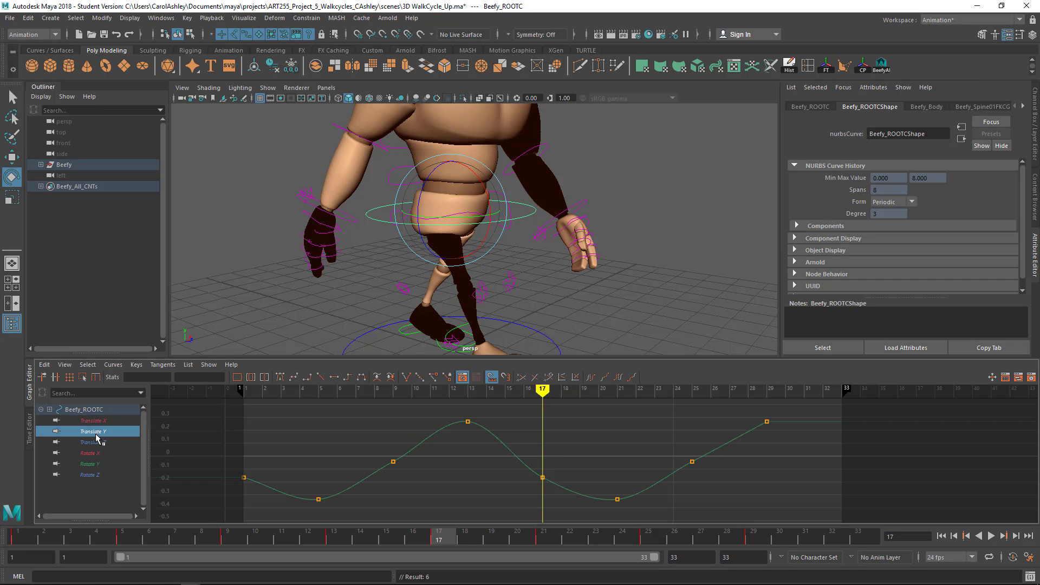
pyautogui.click(93, 452)
pyautogui.click(91, 464)
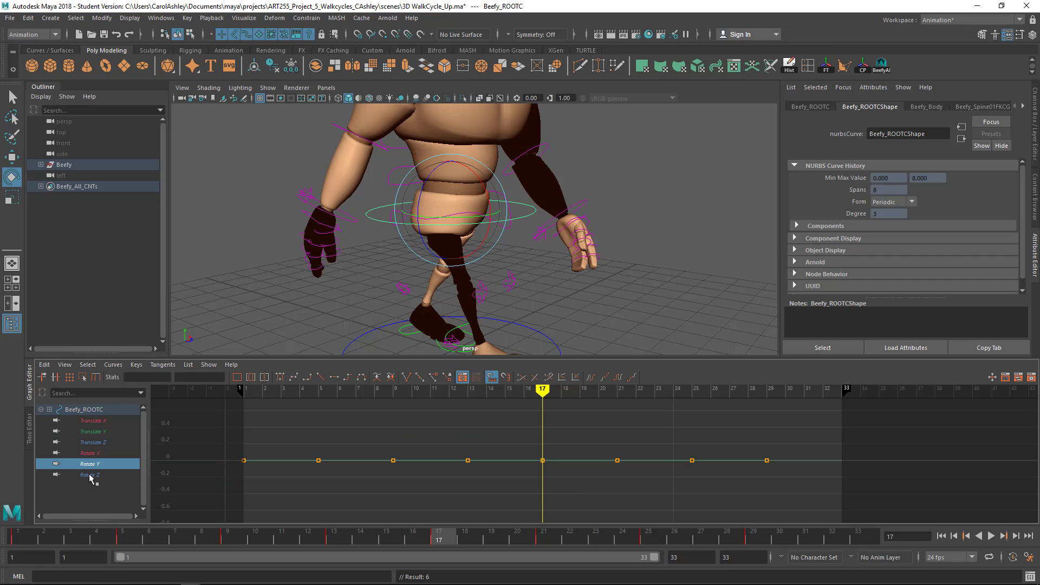
pyautogui.click(89, 475)
pyautogui.click(93, 442)
pyautogui.click(93, 431)
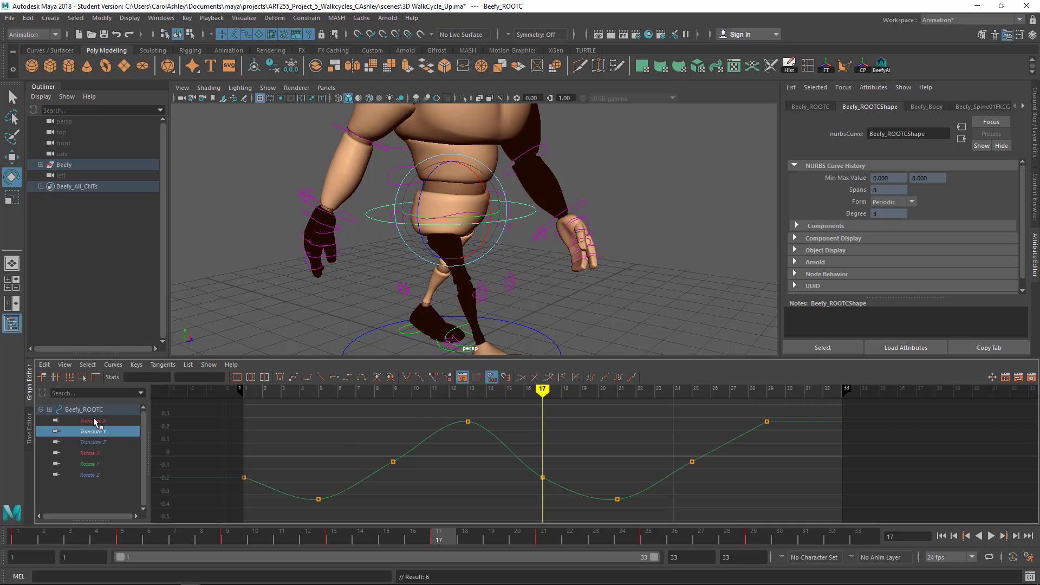
pyautogui.click(101, 422)
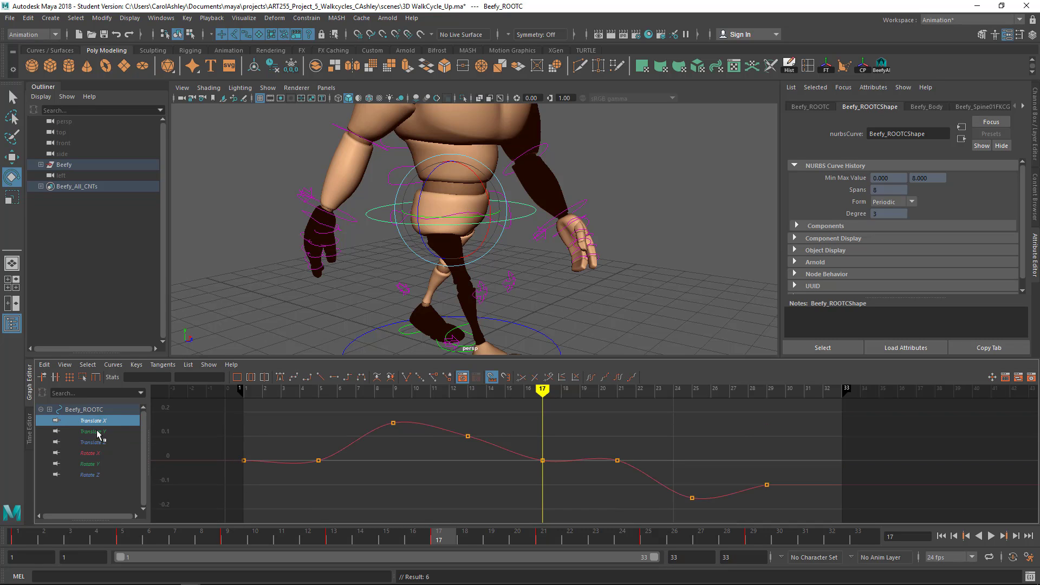
pyautogui.click(99, 431)
pyautogui.click(96, 421)
# Scrub the walk back to frame 7 against the root's Translate X curve and inspect the Translate Y key at frame 29
pyautogui.scroll(-5, 410, 458)
pyautogui.keyDown('alt'); pyautogui.moveTo(422, 459); pyautogui.dragTo(452, 465, button='middle'); pyautogui.keyUp('alt')
pyautogui.scroll(2, 402, 460)
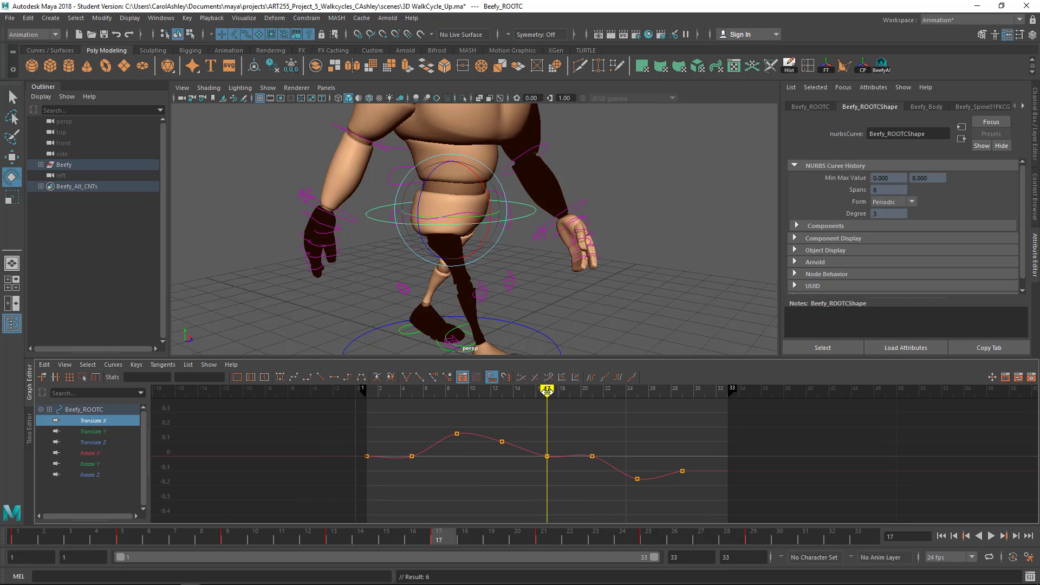
pyautogui.moveTo(547, 391)
pyautogui.mouseDown()
pyautogui.moveTo(361, 383)
pyautogui.moveTo(691, 404)
pyautogui.moveTo(401, 404)
pyautogui.moveTo(601, 406)
pyautogui.moveTo(437, 401)
pyautogui.mouseUp()
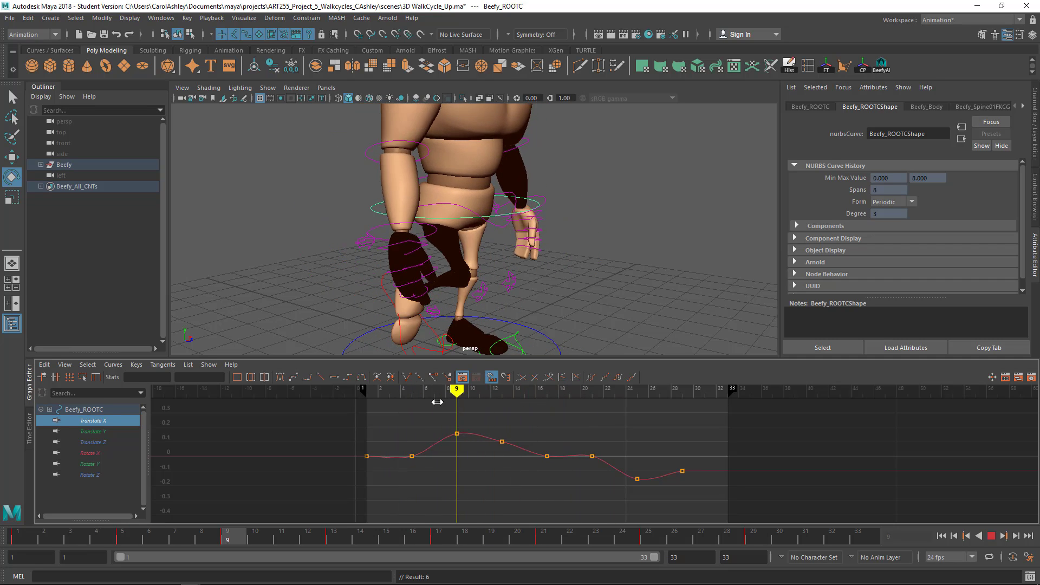
pyautogui.click(130, 432)
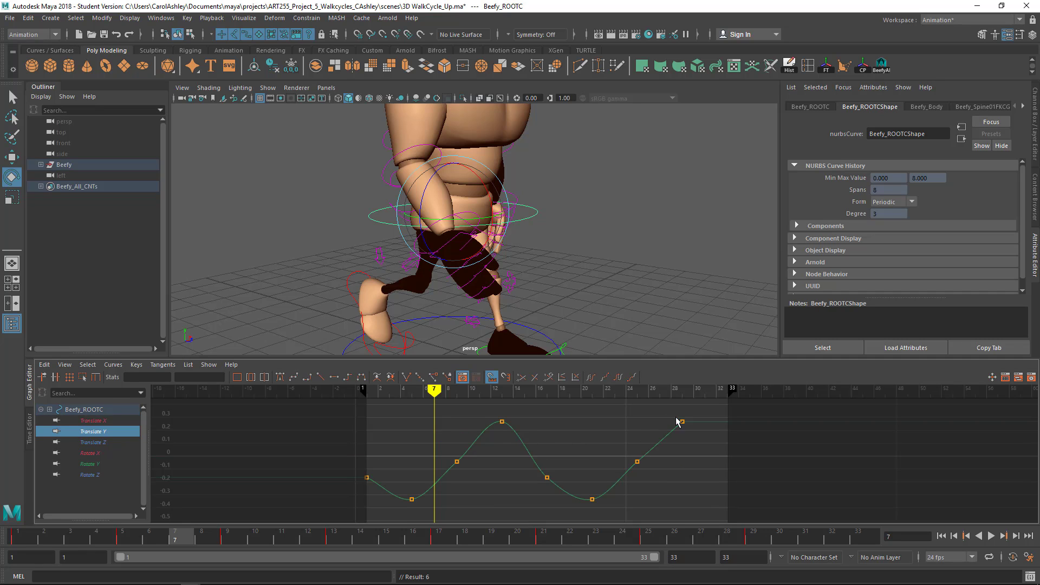
pyautogui.moveTo(676, 417); pyautogui.dragTo(684, 432)
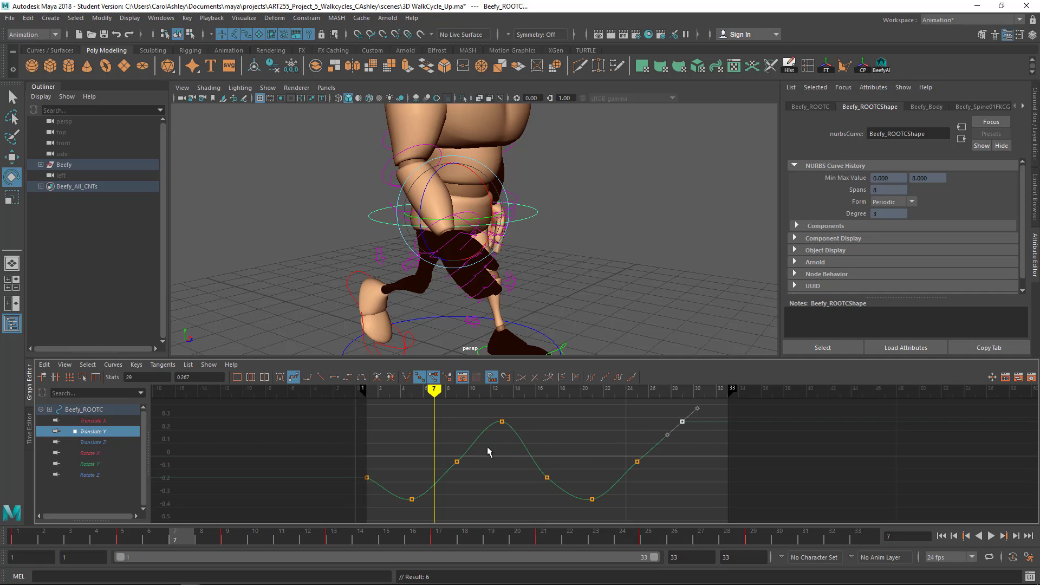
pyautogui.moveTo(683, 449)
pyautogui.keyDown('alt'); pyautogui.mouseDown(button='middle')
pyautogui.moveTo(657, 453)
pyautogui.moveTo(693, 458)
pyautogui.mouseUp(button='middle'); pyautogui.keyUp('alt')
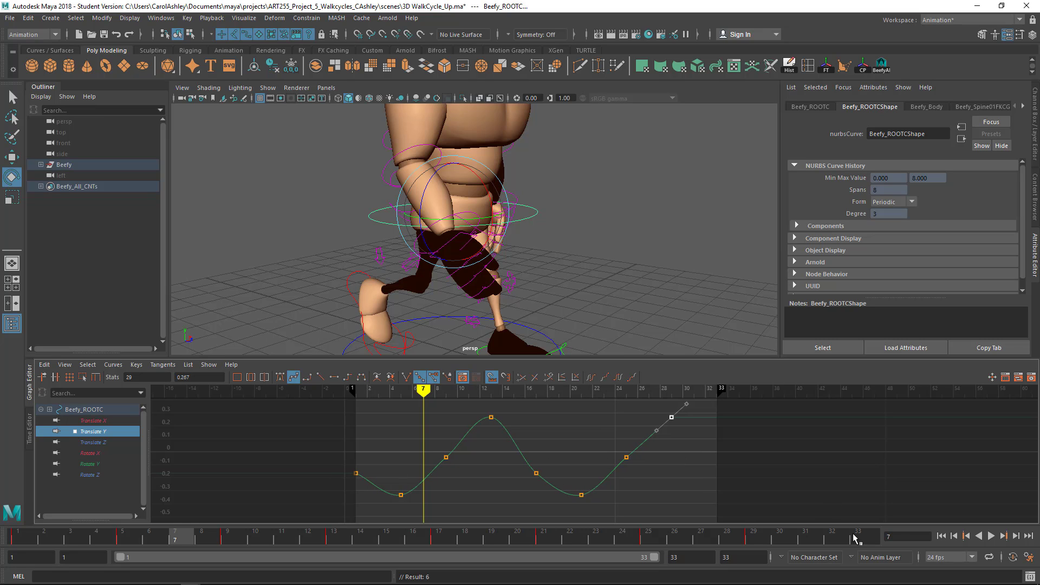
# Frame the whole figure and try to select all of Beefy's controls with the custom select-all script
pyautogui.press('f')
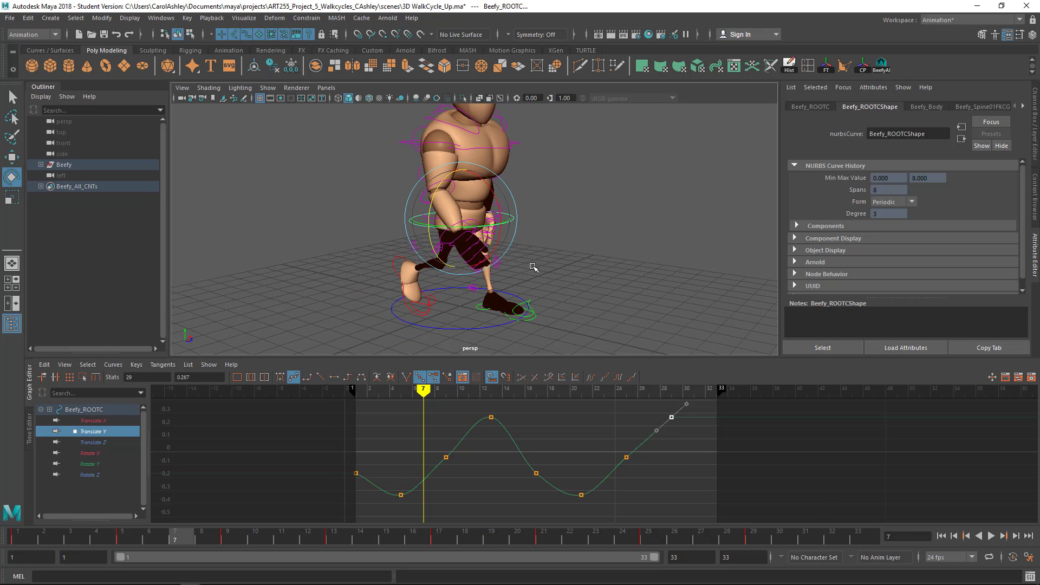
pyautogui.keyDown('alt'); pyautogui.moveTo(626, 266); pyautogui.dragTo(668, 281, button='middle'); pyautogui.keyUp('alt')
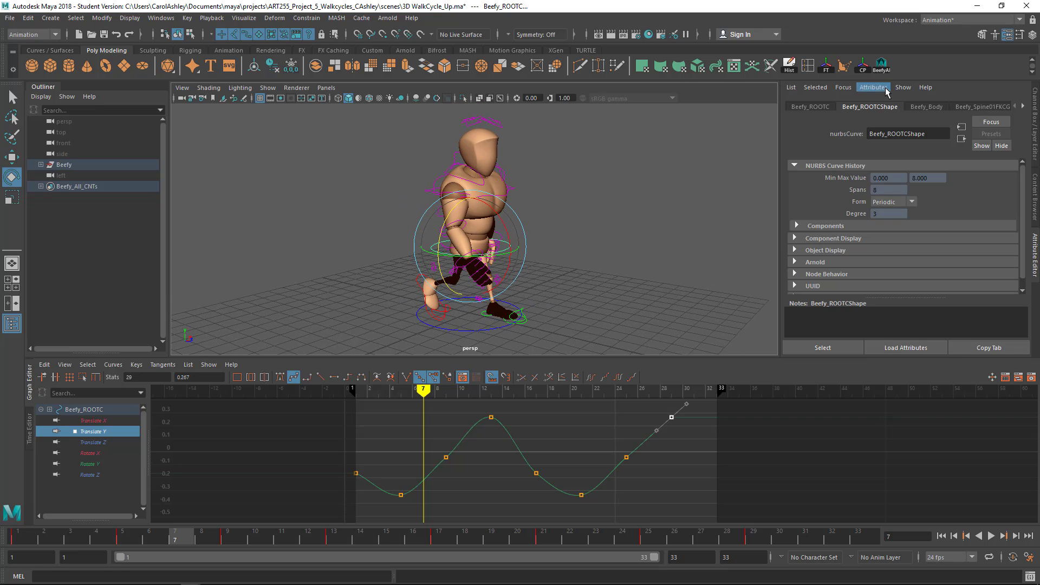
pyautogui.click(882, 65)
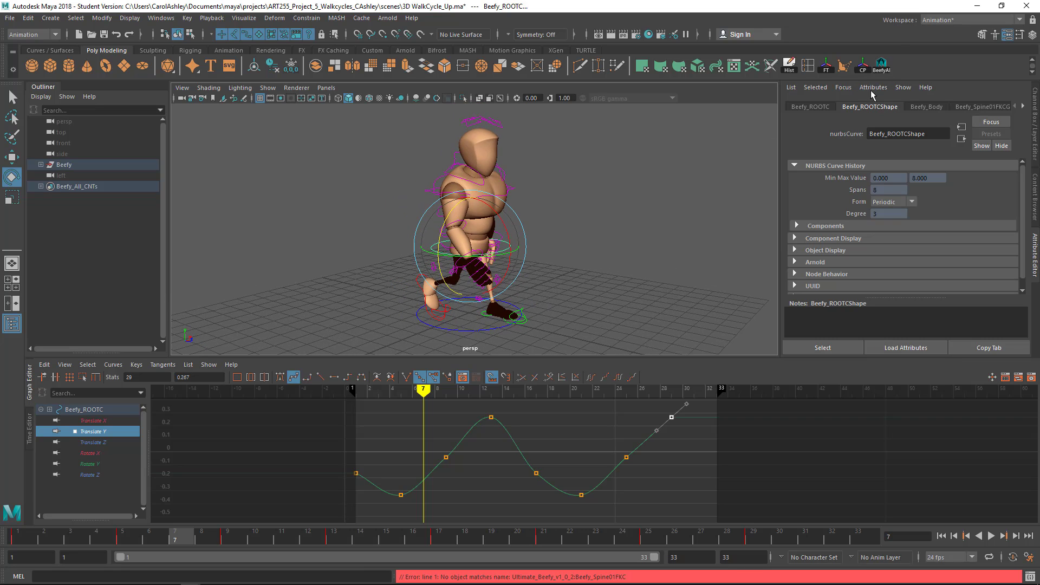
pyautogui.click(367, 302)
pyautogui.click(882, 65)
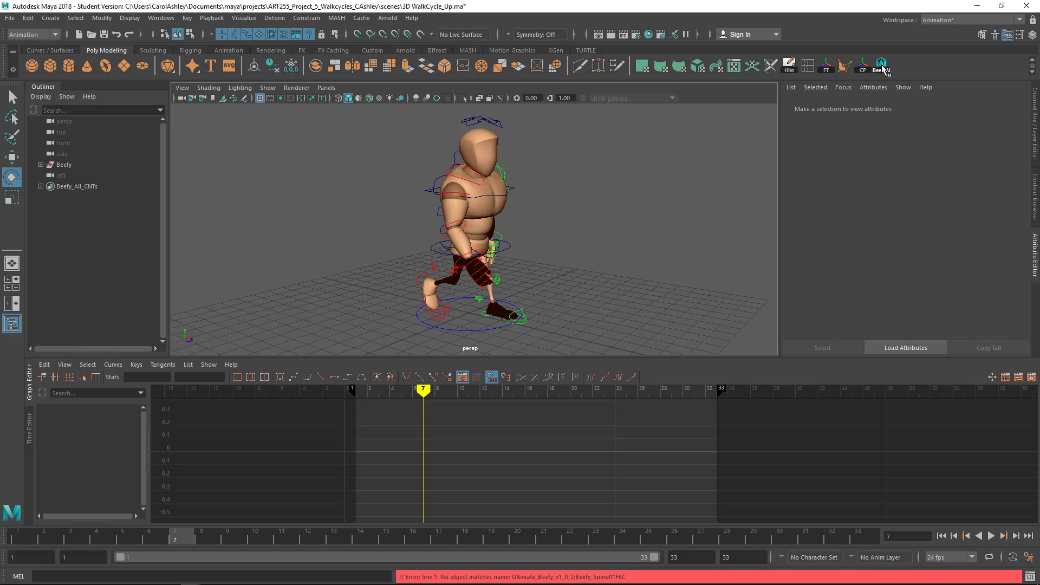
# Select all of Beefy's controls in the viewport except the large ground ring
pyautogui.moveTo(372, 113); pyautogui.dragTo(557, 293)
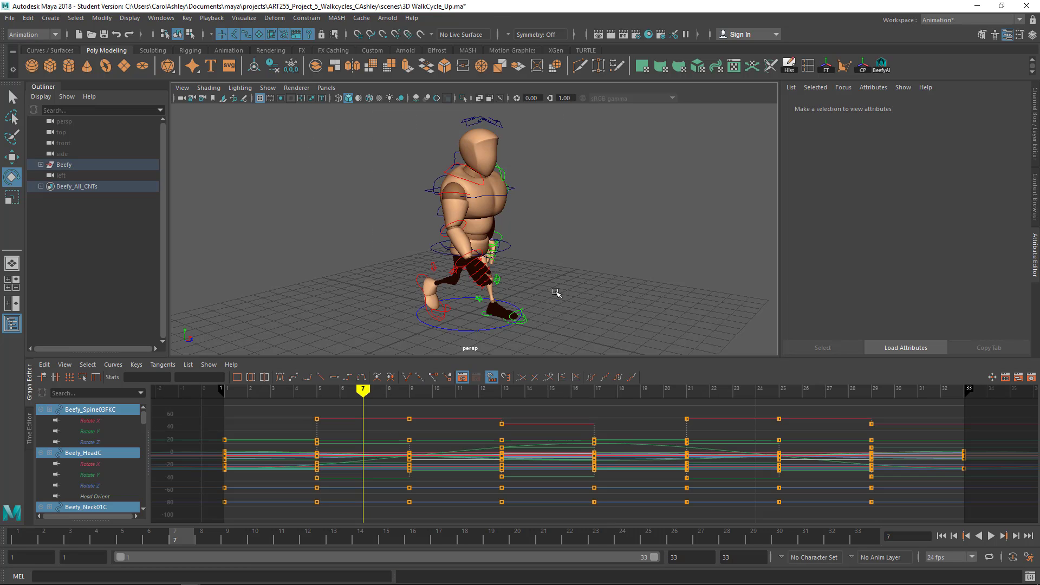
pyautogui.scroll(5, 579, 266)
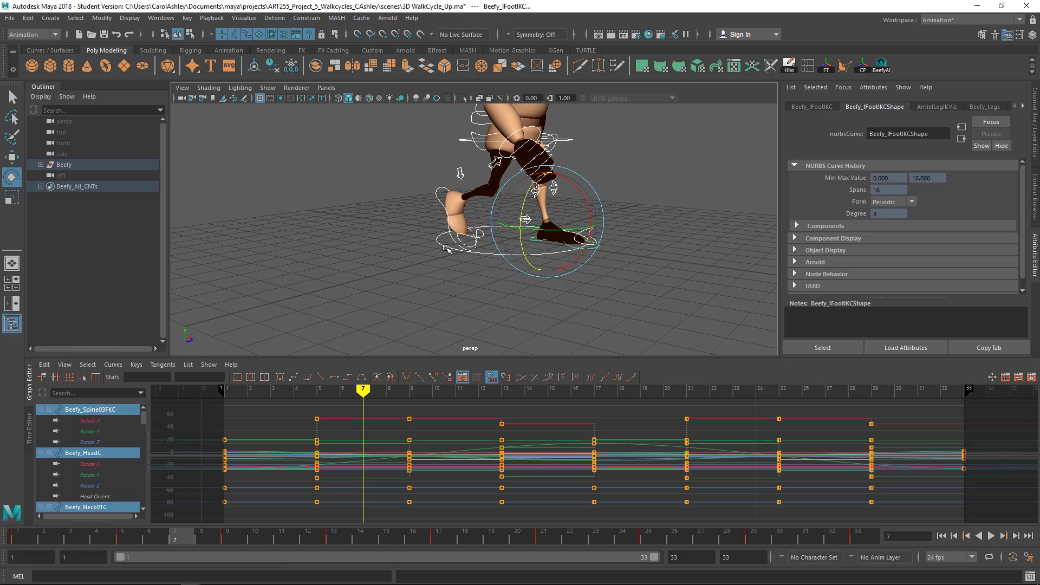
pyautogui.keyDown('shift'); pyautogui.click(446, 248); pyautogui.keyUp('shift')
pyautogui.keyDown('alt'); pyautogui.moveTo(424, 277); pyautogui.dragTo(394, 333, button='middle'); pyautogui.keyUp('alt')
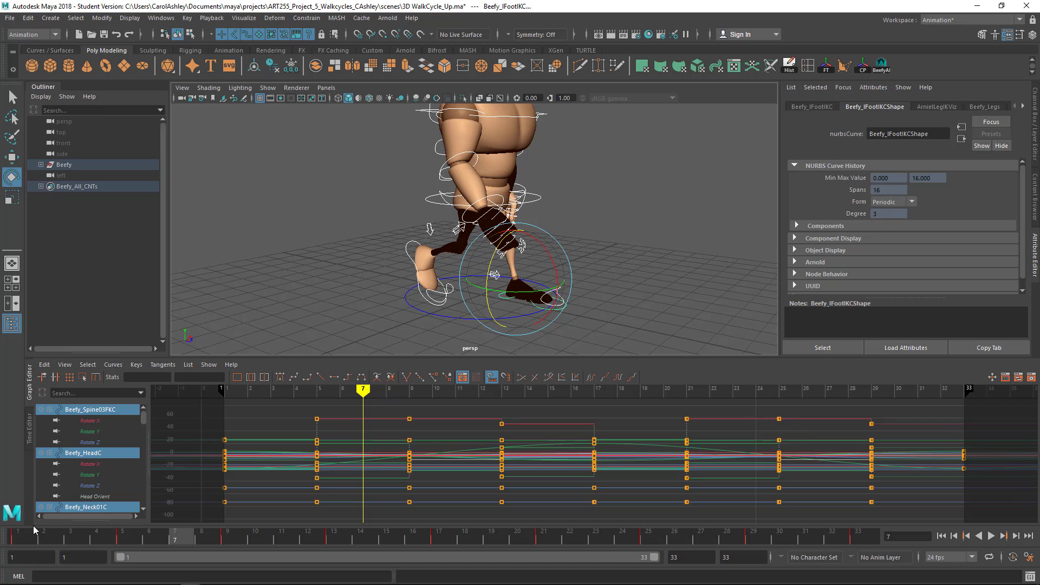
# Copy the selected controls' keys at frame 1 and paste them at frame 33
pyautogui.click(23, 540)
pyautogui.rightClick(23, 540)
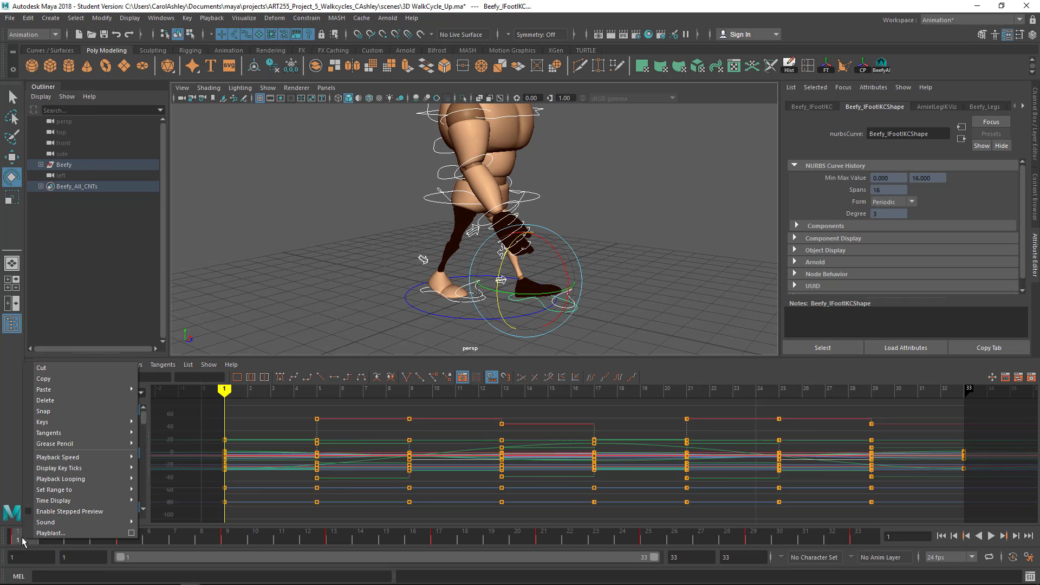
pyautogui.click(47, 383)
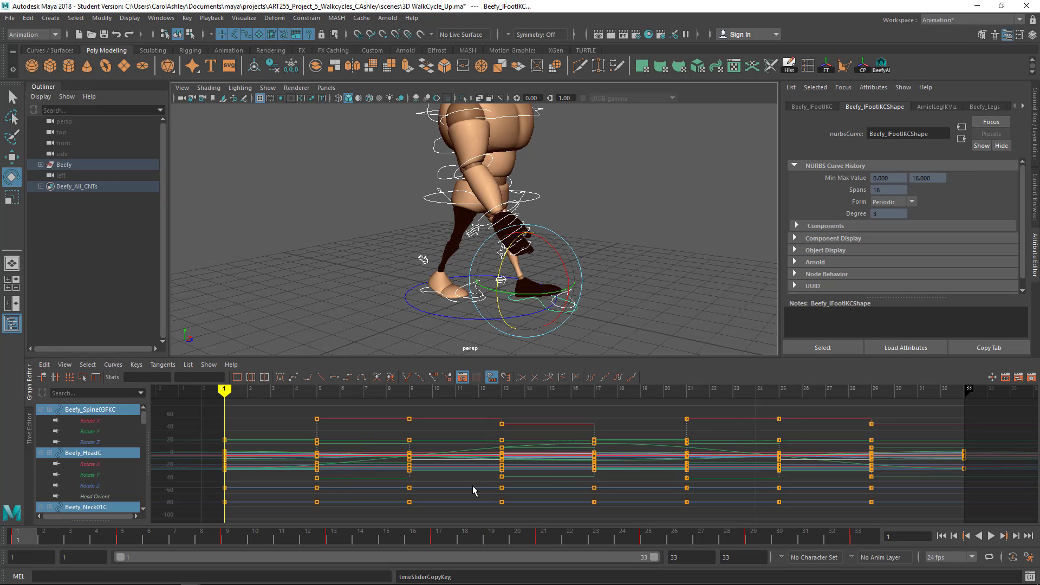
pyautogui.click(866, 540)
pyautogui.rightClick(866, 539)
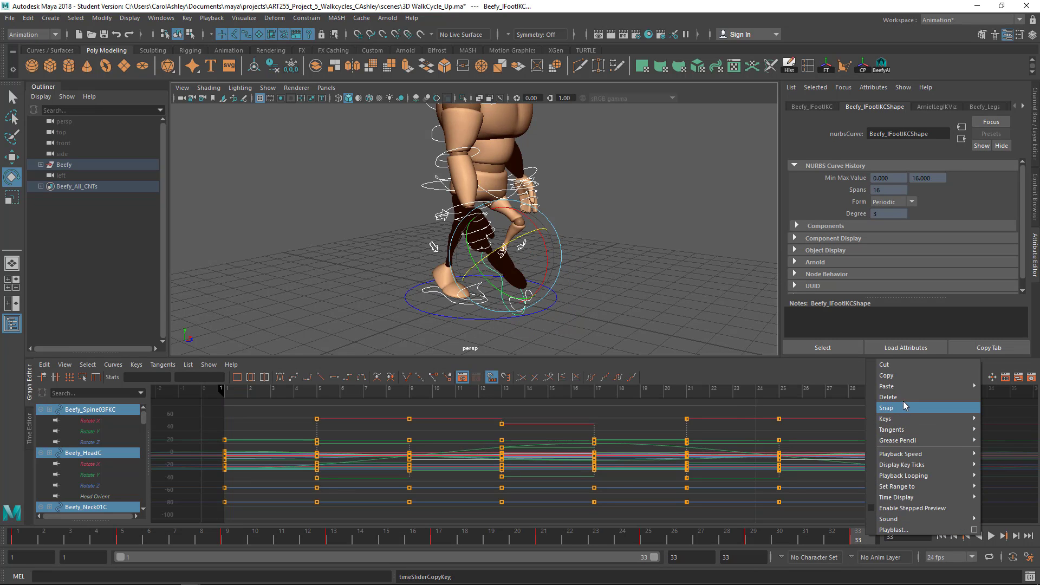
pyautogui.moveTo(896, 387)
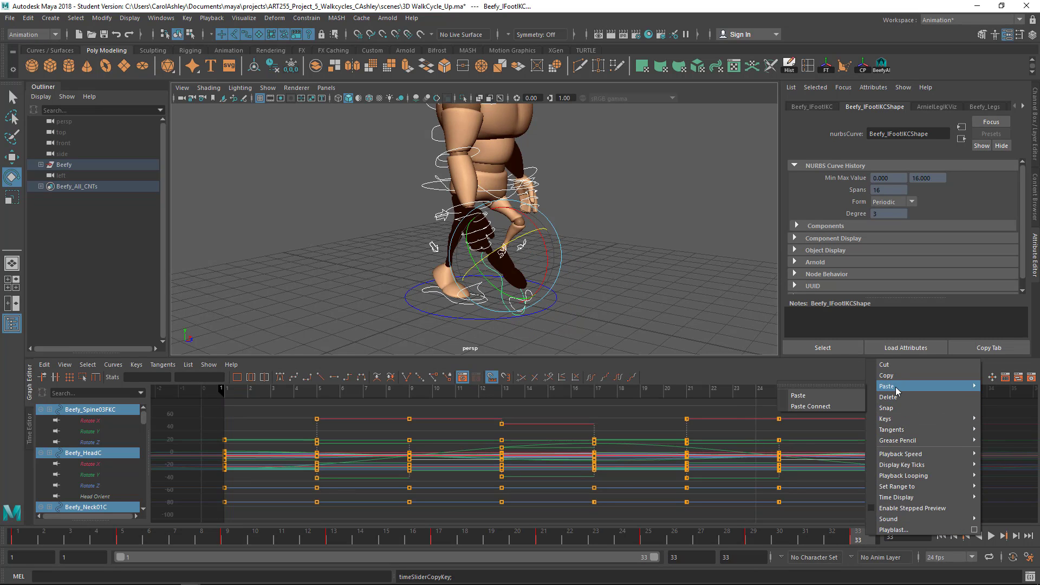
pyautogui.click(814, 399)
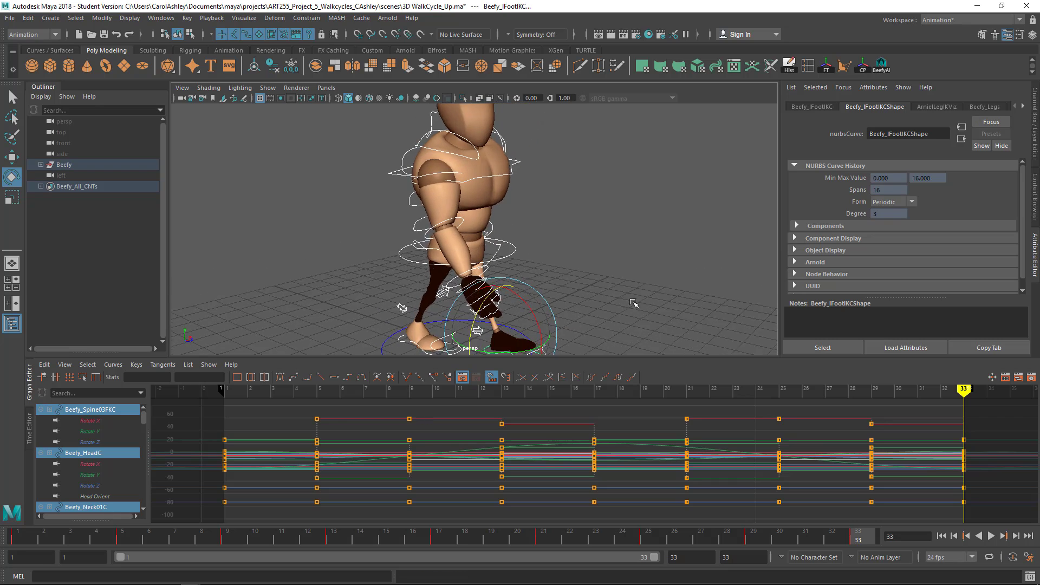
# Check how the left elbow, upper spine and main hip curves run into frame 33
pyautogui.click(484, 189)
pyautogui.keyDown('alt'); pyautogui.moveTo(572, 211); pyautogui.dragTo(627, 249); pyautogui.keyUp('alt')
pyautogui.keyDown('alt'); pyautogui.moveTo(627, 248); pyautogui.dragTo(697, 285, button='middle'); pyautogui.keyUp('alt')
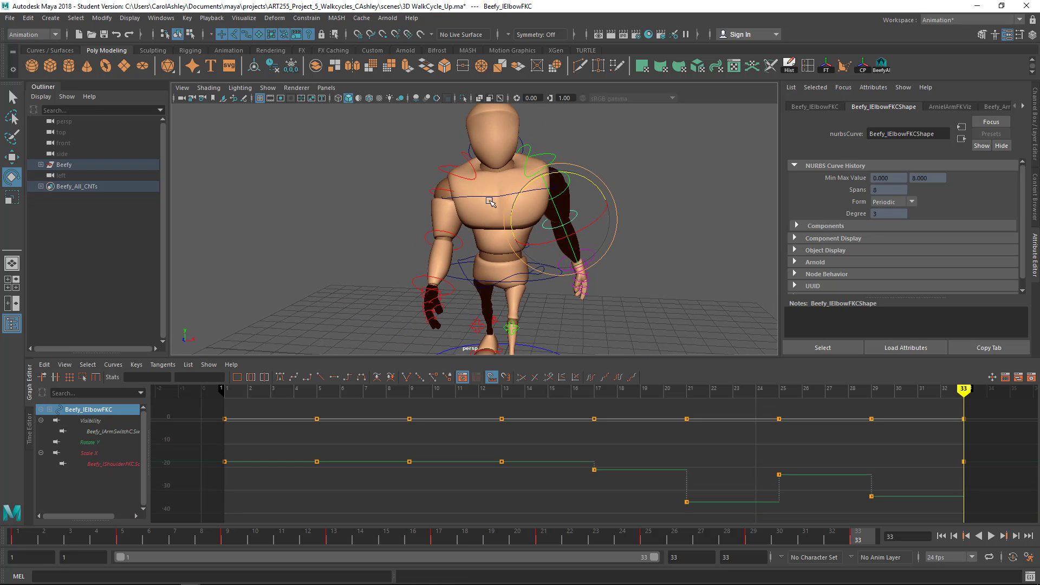
pyautogui.click(487, 198)
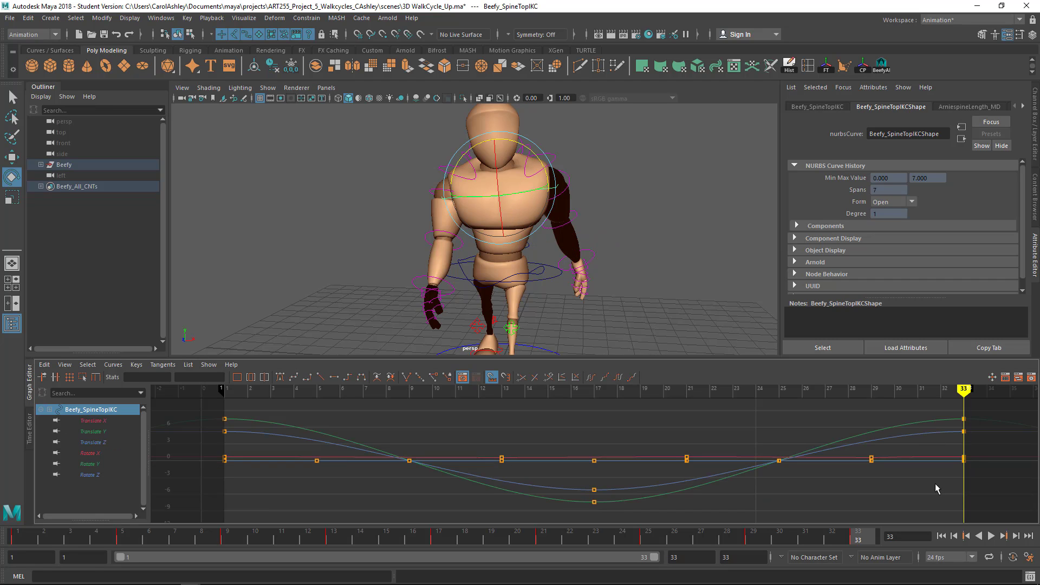
pyautogui.keyDown('alt'); pyautogui.moveTo(933, 482); pyautogui.dragTo(582, 480, button='middle'); pyautogui.keyUp('alt')
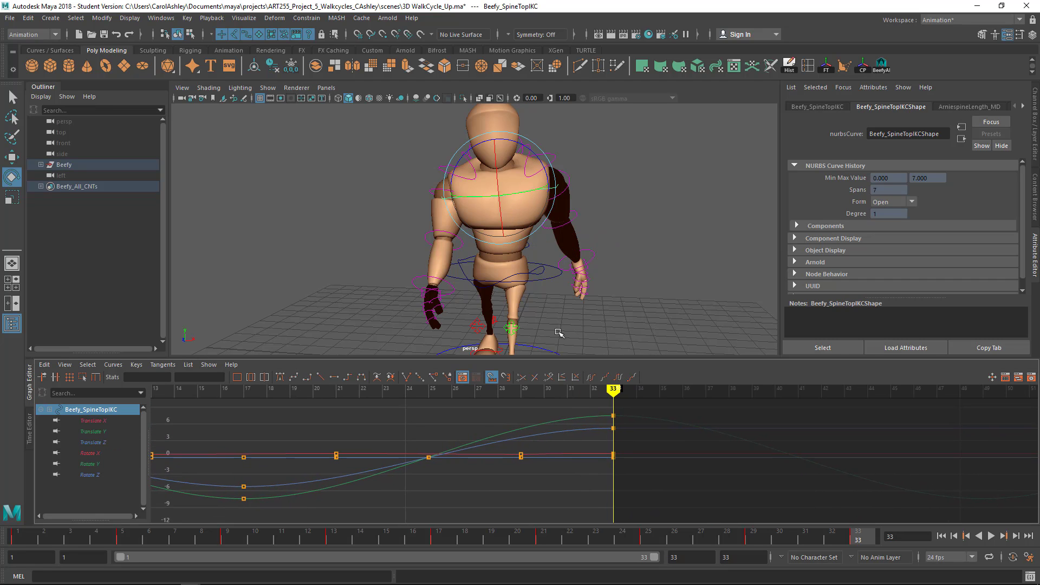
pyautogui.click(535, 276)
pyautogui.keyDown('alt'); pyautogui.moveTo(728, 420); pyautogui.dragTo(713, 456, button='middle'); pyautogui.keyUp('alt')
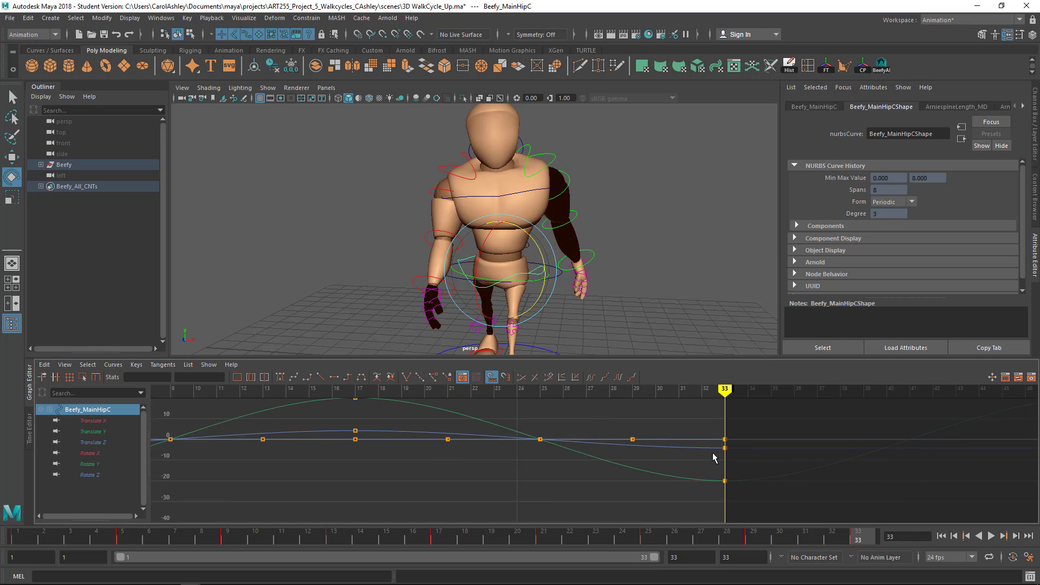
pyautogui.scroll(-5, 578, 420)
pyautogui.scroll(5, 576, 420)
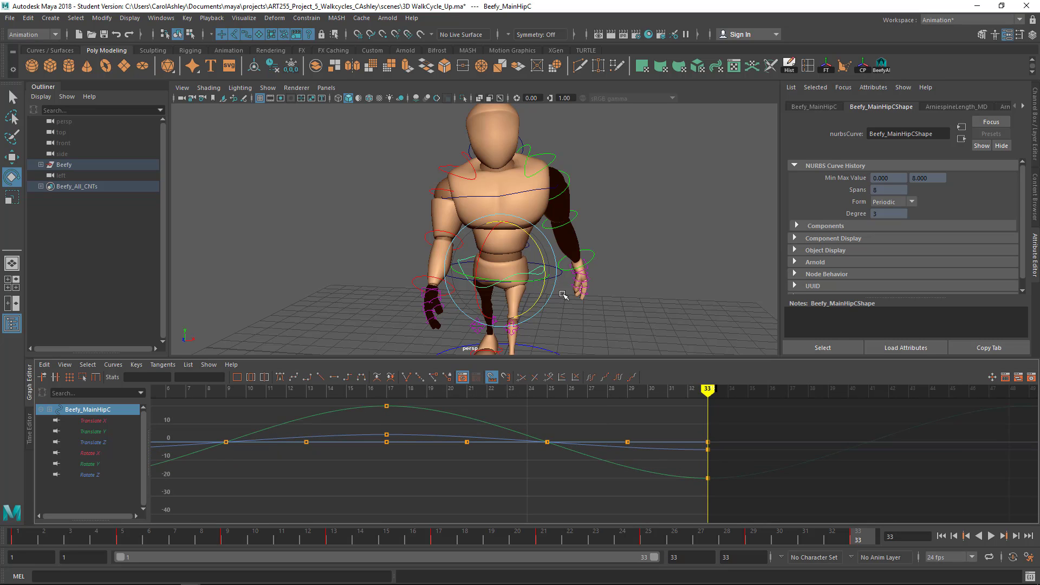
# Select the root control and compare its Translate Y keys at frames 1 and 33
pyautogui.click(593, 285)
pyautogui.click(558, 341)
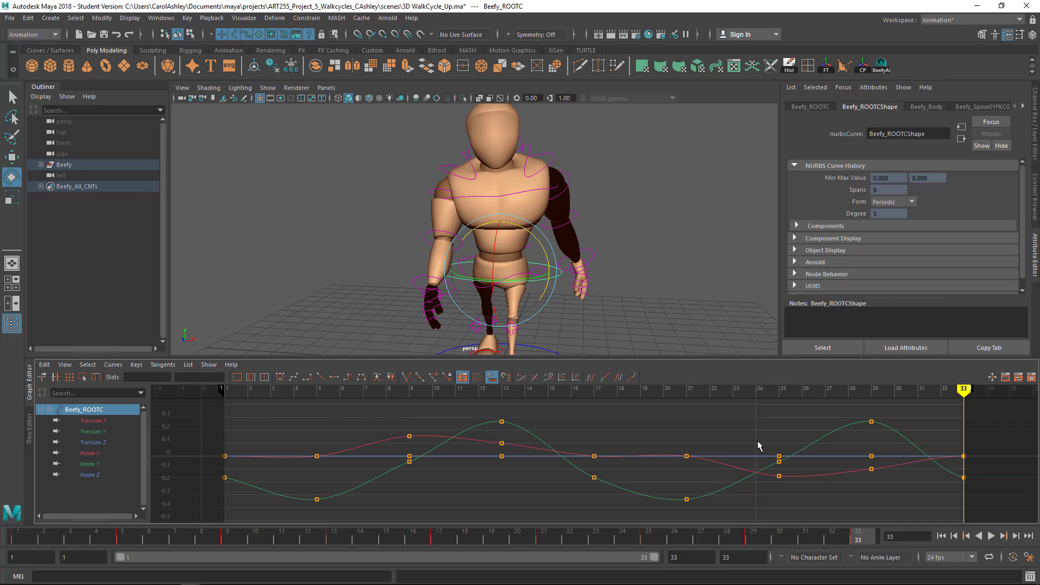
pyautogui.keyDown('alt'); pyautogui.moveTo(769, 448); pyautogui.dragTo(815, 479, button='middle'); pyautogui.keyUp('alt')
pyautogui.keyDown('alt'); pyautogui.moveTo(813, 476); pyautogui.dragTo(795, 472, button='right'); pyautogui.keyUp('alt')
pyautogui.keyDown('alt'); pyautogui.moveTo(795, 472); pyautogui.dragTo(737, 463, button='middle'); pyautogui.keyUp('alt')
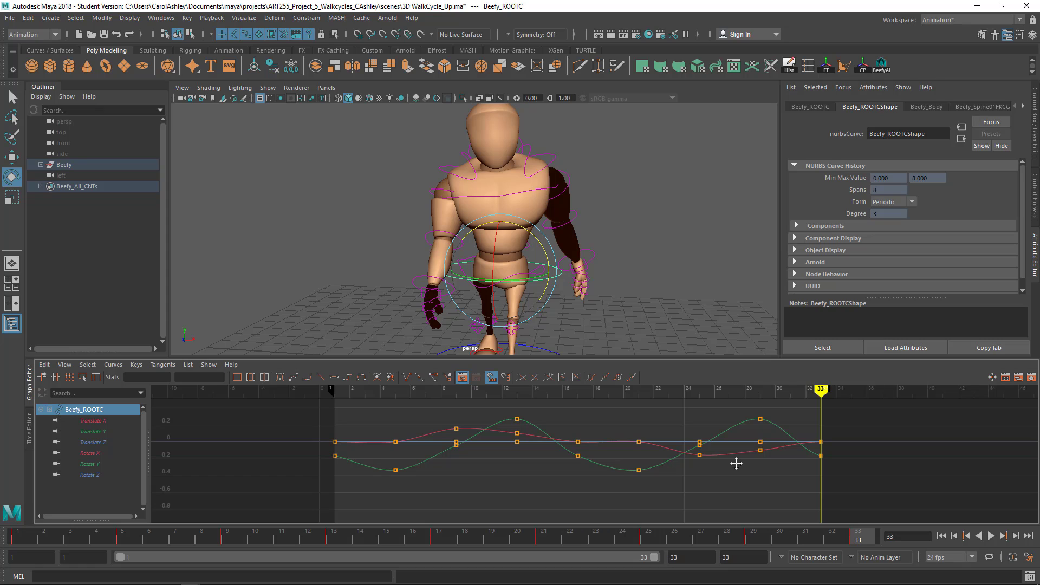
pyautogui.moveTo(346, 447); pyautogui.dragTo(347, 448)
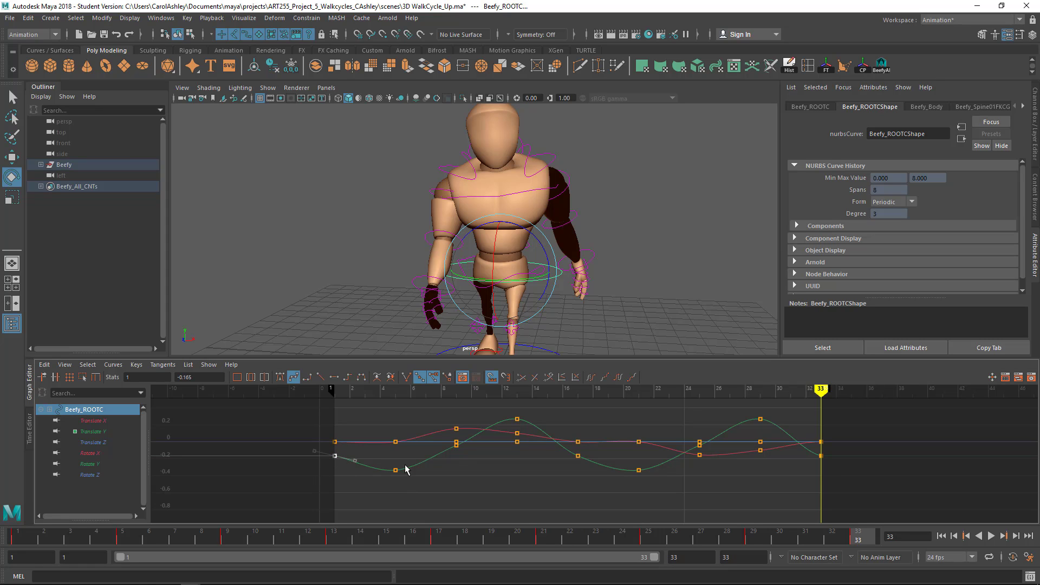
pyautogui.keyDown('alt'); pyautogui.moveTo(707, 485); pyautogui.dragTo(575, 482, button='middle'); pyautogui.keyUp('alt')
pyautogui.keyDown('alt'); pyautogui.moveTo(642, 477); pyautogui.dragTo(709, 480, button='middle'); pyautogui.keyUp('alt')
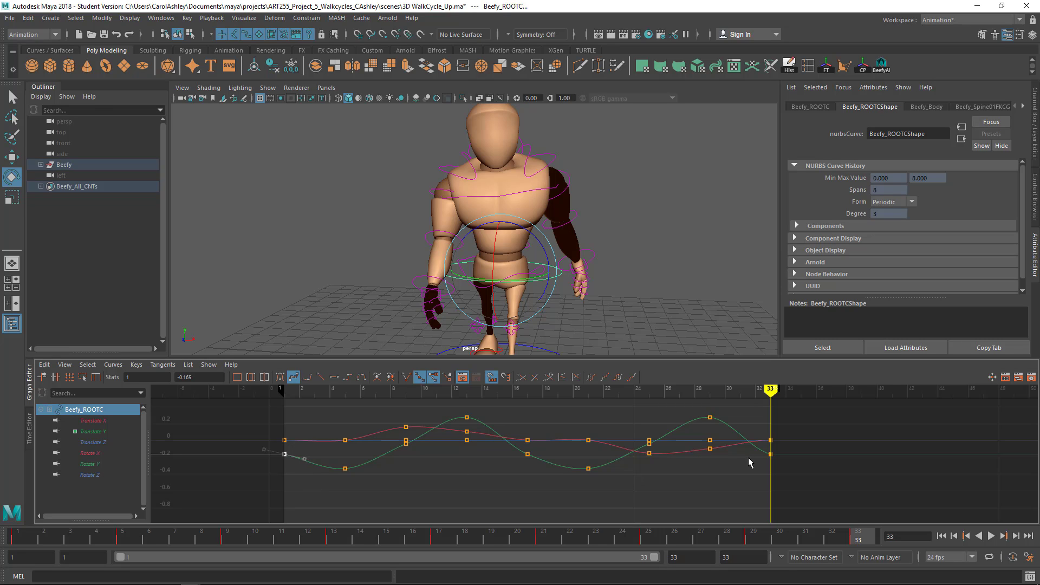
pyautogui.moveTo(785, 454); pyautogui.dragTo(785, 455)
# Isolate the root's Translate Y curve and set both its post infinity and pre infinity to Cycle
pyautogui.click(100, 432)
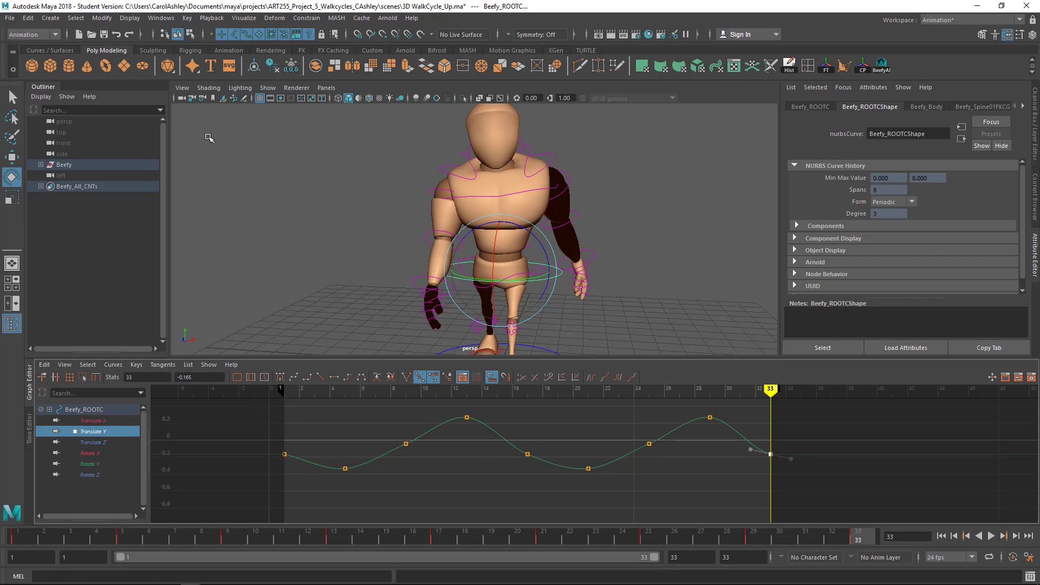
pyautogui.click(118, 370)
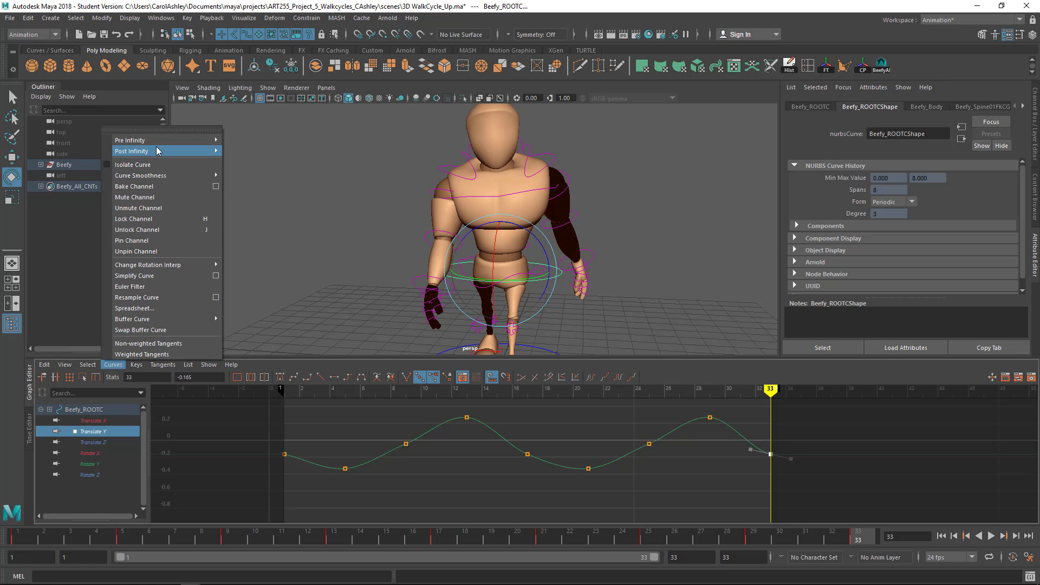
pyautogui.moveTo(136, 151)
pyautogui.click(252, 158)
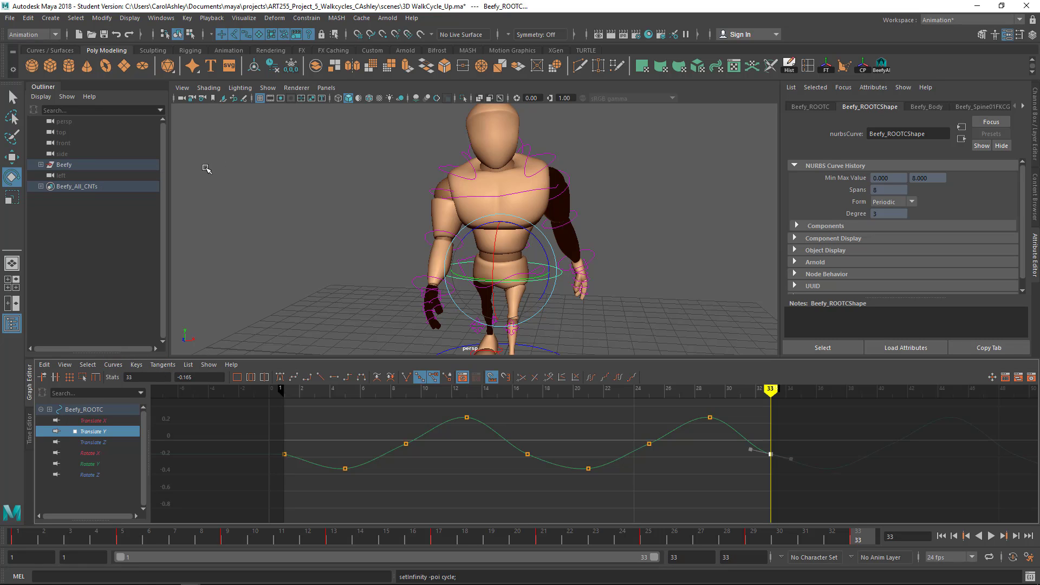
pyautogui.click(113, 365)
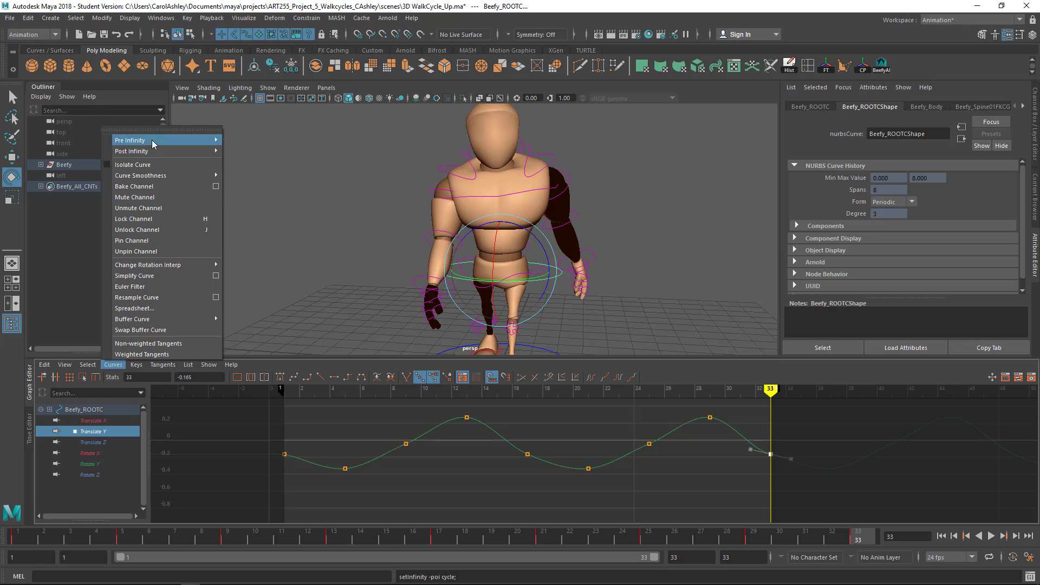
pyautogui.moveTo(154, 142)
pyautogui.click(250, 147)
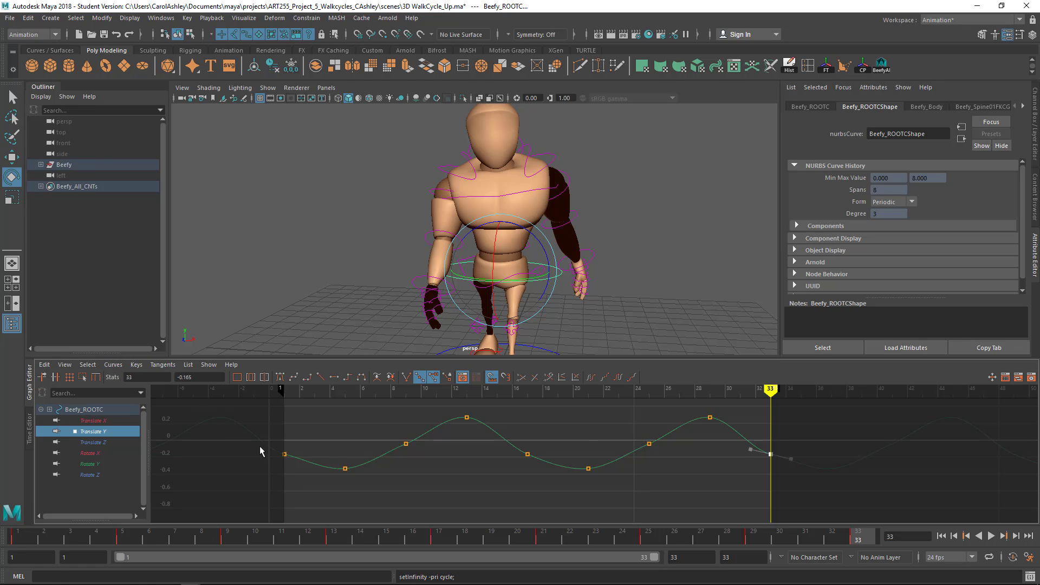
# Steepen the tangent of the root's Translate Y key at frame 33 to smooth the transition into the next cycle
pyautogui.click(285, 454)
pyautogui.keyDown('alt'); pyautogui.moveTo(585, 477); pyautogui.dragTo(434, 482, button='middle'); pyautogui.keyUp('alt')
pyautogui.click(552, 452)
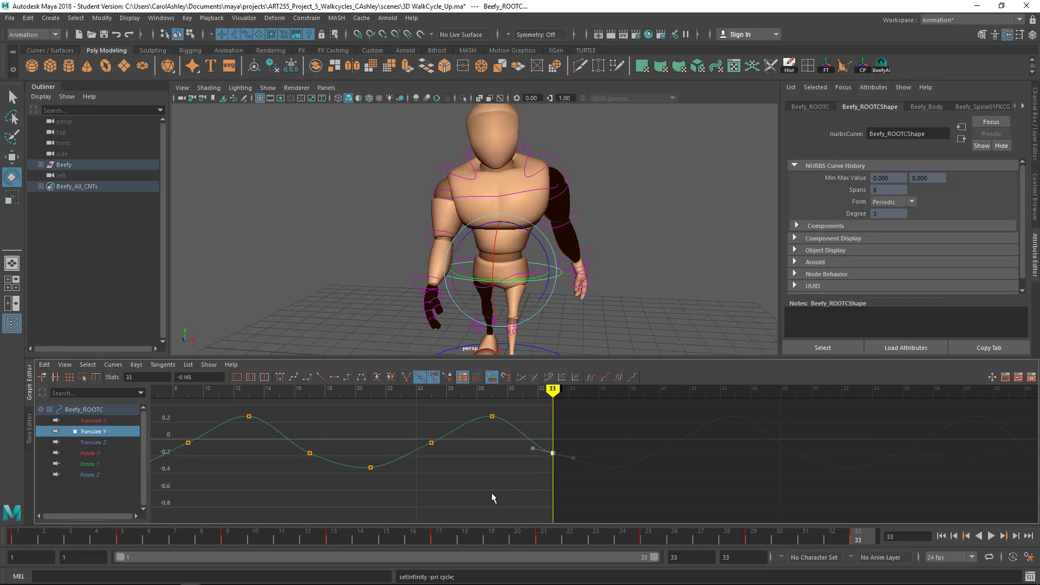
pyautogui.keyDown('alt'); pyautogui.moveTo(492, 492); pyautogui.dragTo(514, 471, button='right'); pyautogui.keyUp('alt')
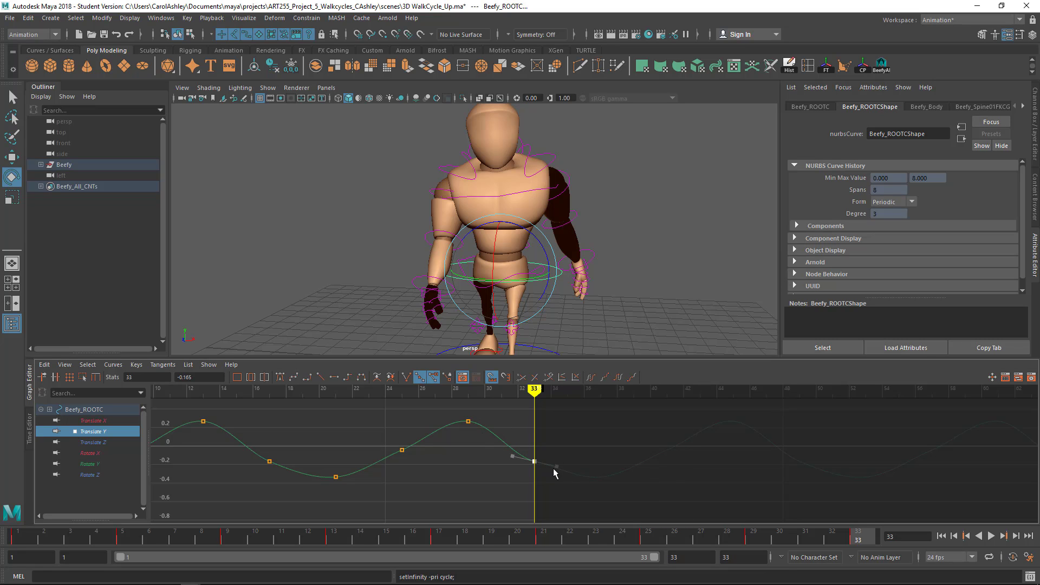
pyautogui.moveTo(512, 456); pyautogui.dragTo(512, 451)
pyautogui.keyDown('alt'); pyautogui.moveTo(496, 476); pyautogui.dragTo(526, 475, button='middle'); pyautogui.keyUp('alt')
pyautogui.keyDown('alt'); pyautogui.moveTo(455, 480); pyautogui.dragTo(664, 484, button='middle'); pyautogui.keyUp('alt')
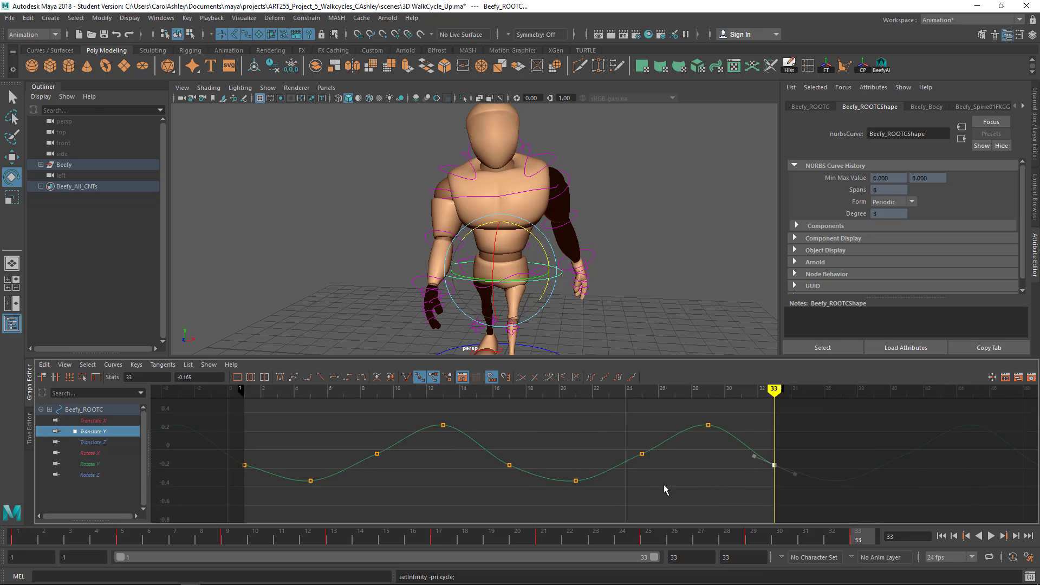
# Steepen the tangent of the root's Translate Y key at frame 1 so the curve descends smoothly through the loop point
pyautogui.keyDown('alt'); pyautogui.moveTo(397, 487); pyautogui.dragTo(569, 504, button='middle'); pyautogui.keyUp('alt')
pyautogui.scroll(-7, 568, 478)
pyautogui.scroll(5, 494, 467)
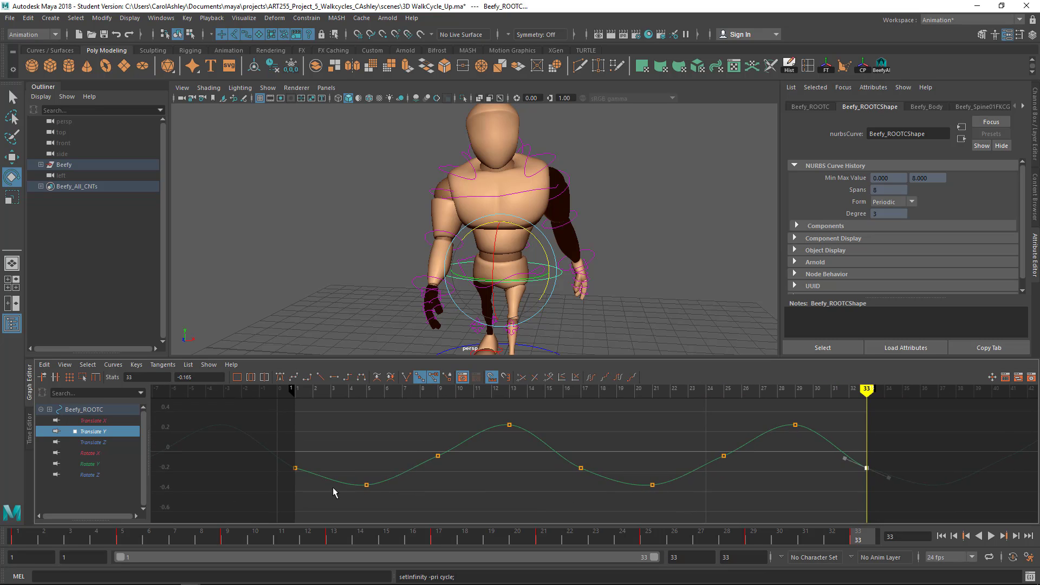
pyautogui.click(296, 468)
pyautogui.moveTo(319, 475); pyautogui.dragTo(318, 480)
pyautogui.keyDown('alt'); pyautogui.moveTo(726, 504); pyautogui.dragTo(455, 466, button='middle'); pyautogui.keyUp('alt')
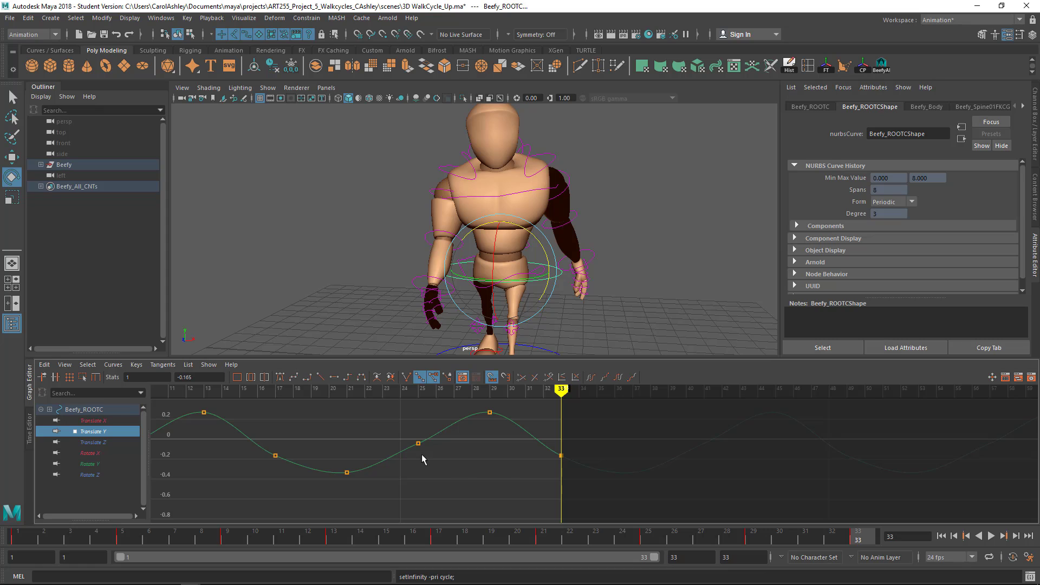
# Adjust the tangents of the Translate Y keys at frames 25, 9 and 17 to smooth the root control's curve
pyautogui.moveTo(403, 455); pyautogui.dragTo(440, 430)
pyautogui.keyDown('alt'); pyautogui.moveTo(496, 455); pyautogui.dragTo(697, 463, button='middle'); pyautogui.keyUp('alt')
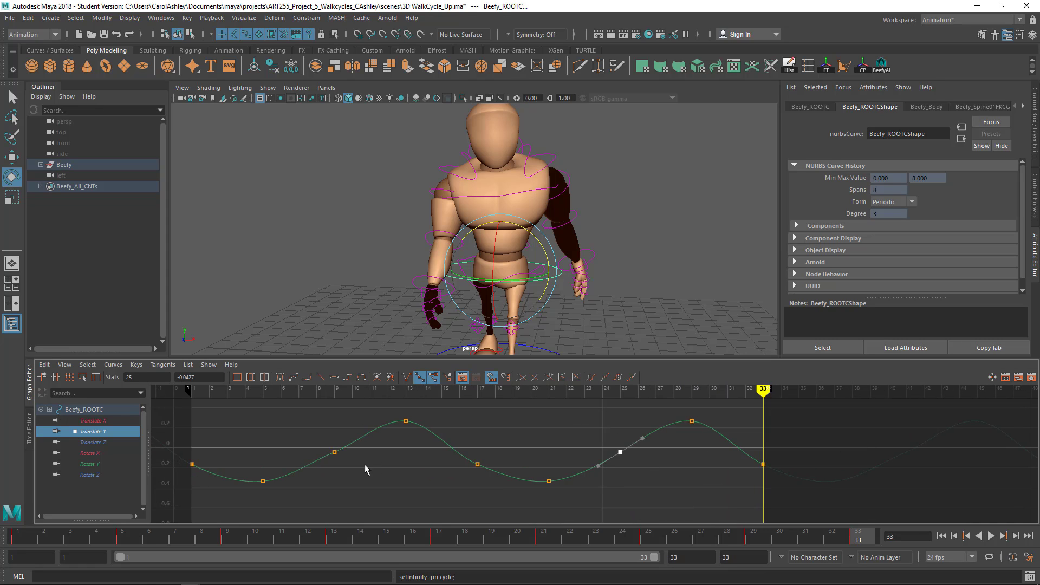
pyautogui.moveTo(343, 435); pyautogui.dragTo(358, 445)
pyautogui.keyDown('alt'); pyautogui.moveTo(424, 464); pyautogui.dragTo(401, 461, button='middle'); pyautogui.keyUp('alt')
pyautogui.click(454, 461)
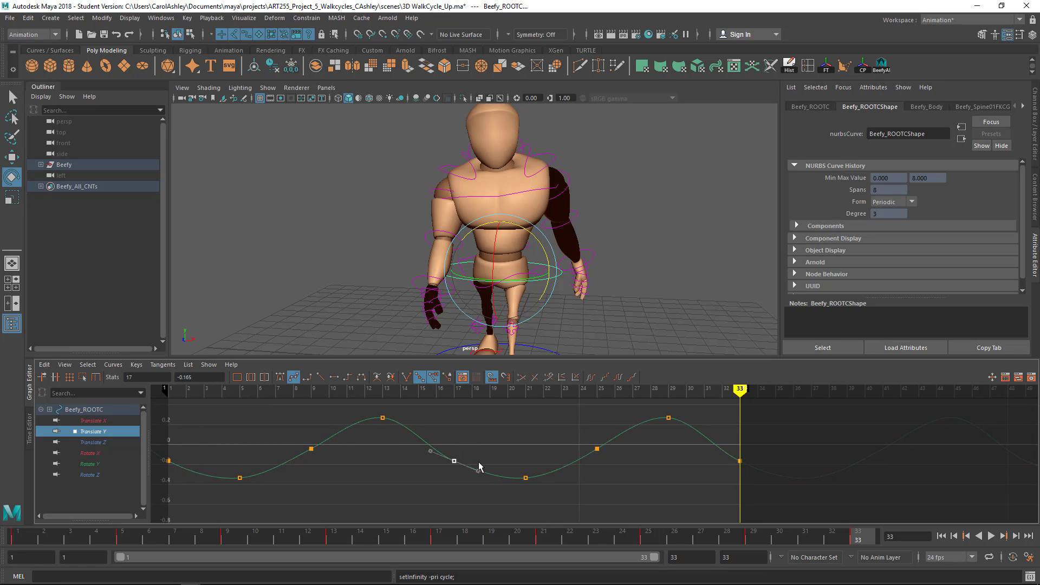
pyautogui.click(475, 472)
pyautogui.hotkey('ctrl', 'z')
# Try deleting the Translate Y key at frame 25, and undo the deletion
pyautogui.moveTo(599, 459); pyautogui.dragTo(599, 461)
pyautogui.click(599, 453)
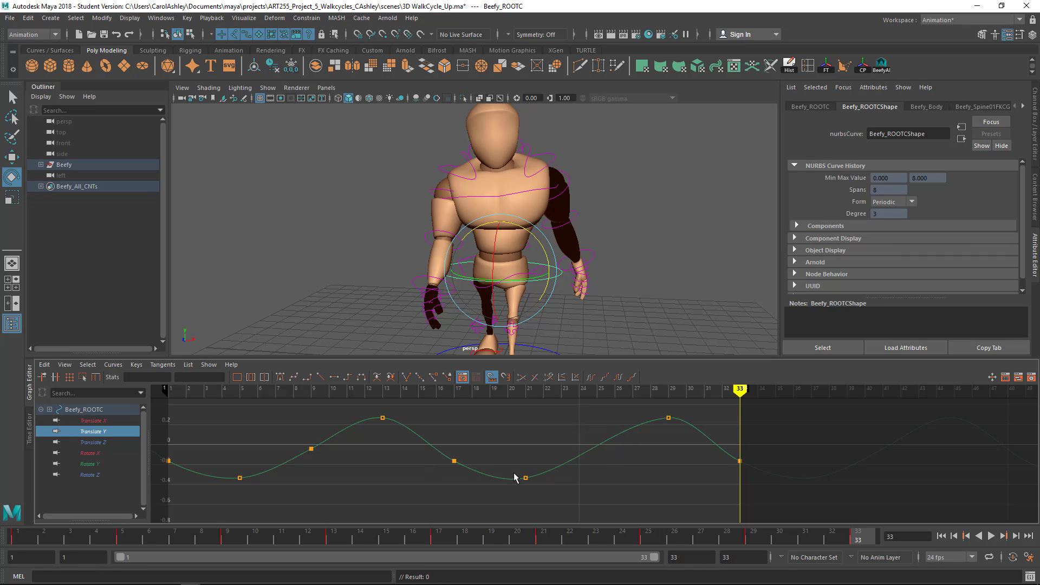
pyautogui.hotkey('ctrl', 'z')
# Adjust the Translate Y tangent at frame 33 and check how the curve flows into its repeating cycle
pyautogui.keyDown('alt'); pyautogui.moveTo(668, 460); pyautogui.dragTo(518, 465, button='middle'); pyautogui.keyUp('alt')
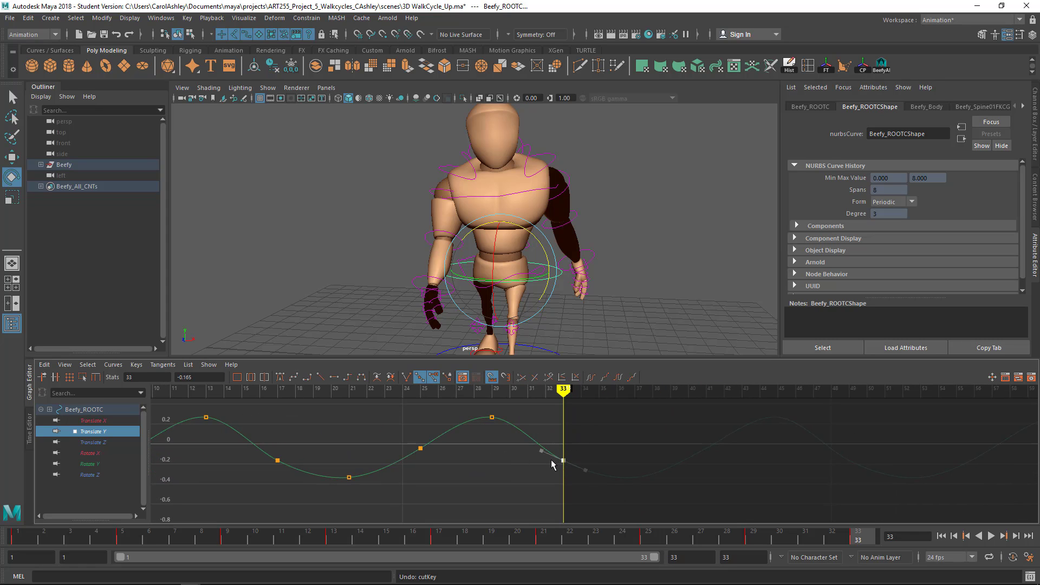
pyautogui.click(541, 450)
pyautogui.keyDown('alt'); pyautogui.moveTo(550, 485); pyautogui.dragTo(524, 474, button='right'); pyautogui.keyUp('alt')
pyautogui.keyDown('alt'); pyautogui.moveTo(520, 475); pyautogui.dragTo(395, 472, button='middle'); pyautogui.keyUp('alt')
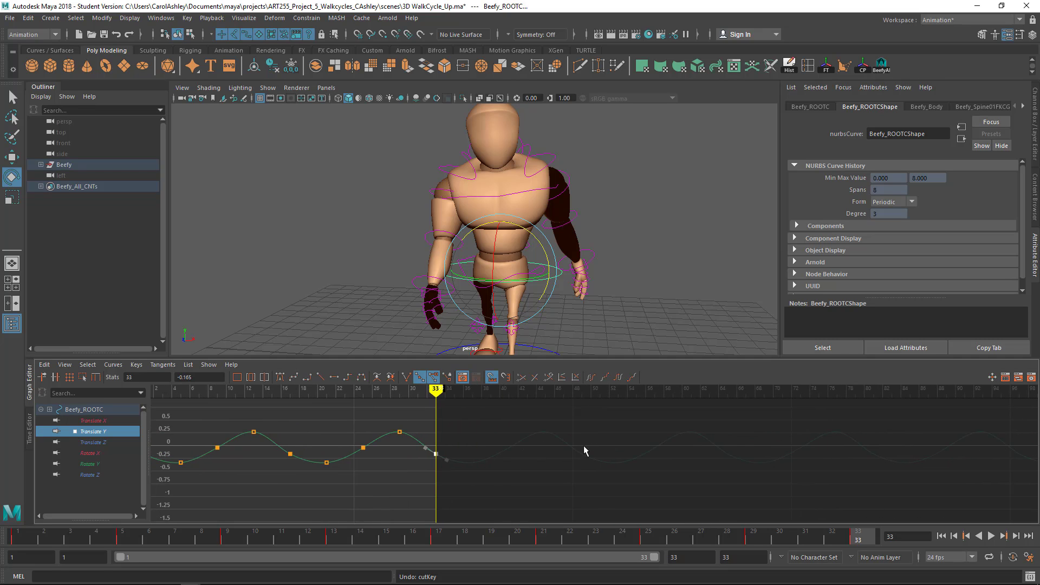
pyautogui.keyDown('alt'); pyautogui.moveTo(556, 479); pyautogui.dragTo(666, 480, button='middle'); pyautogui.keyUp('alt')
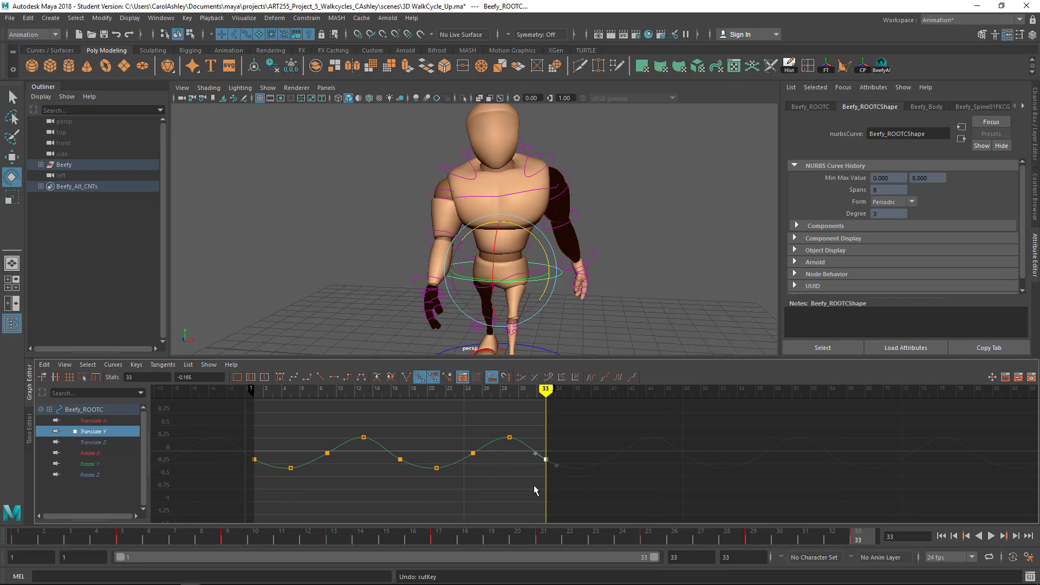
pyautogui.keyDown('alt'); pyautogui.moveTo(534, 486); pyautogui.dragTo(504, 485, button='right'); pyautogui.keyUp('alt')
pyautogui.keyDown('alt'); pyautogui.moveTo(504, 485); pyautogui.dragTo(479, 480, button='middle'); pyautogui.keyUp('alt')
# Isolate the root control's Translate X curve and set both its Pre Infinity and Post Infinity to Cycle
pyautogui.click(97, 421)
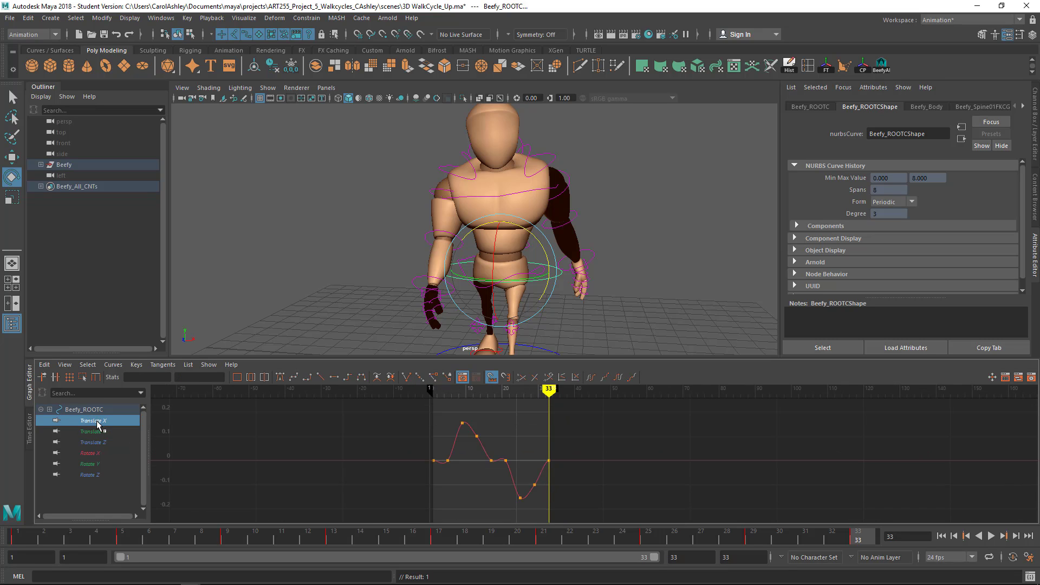
pyautogui.keyDown('alt'); pyautogui.moveTo(389, 464); pyautogui.dragTo(421, 471, button='right'); pyautogui.keyUp('alt')
pyautogui.keyDown('alt'); pyautogui.moveTo(420, 471); pyautogui.dragTo(559, 471, button='middle'); pyautogui.keyUp('alt')
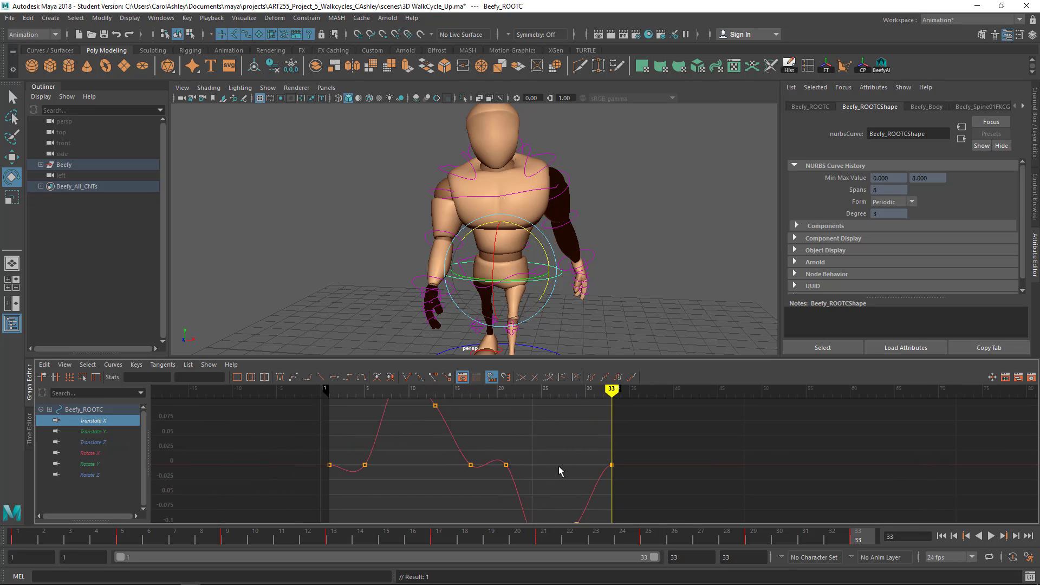
pyautogui.keyDown('alt'); pyautogui.moveTo(560, 471); pyautogui.dragTo(529, 470, button='right'); pyautogui.keyUp('alt')
pyautogui.keyDown('alt'); pyautogui.moveTo(529, 470); pyautogui.dragTo(512, 472, button='middle'); pyautogui.keyUp('alt')
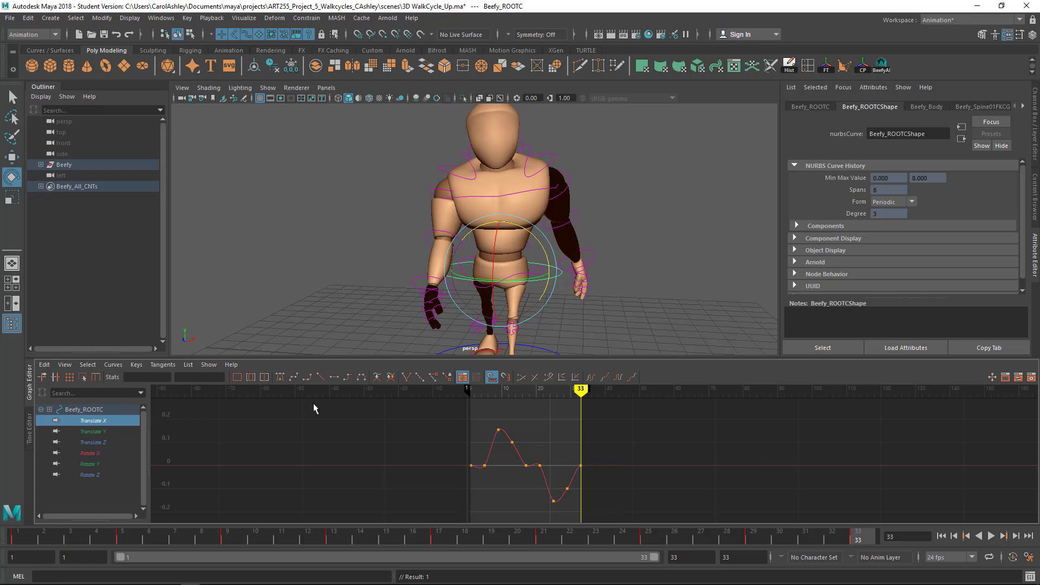
pyautogui.click(112, 364)
pyautogui.moveTo(162, 140)
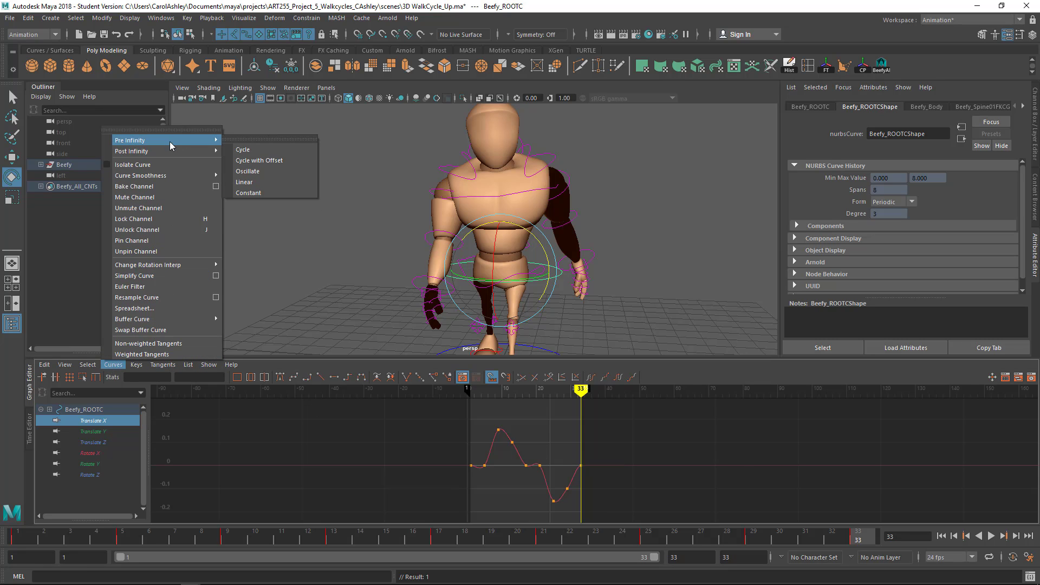
pyautogui.click(246, 151)
pyautogui.click(113, 364)
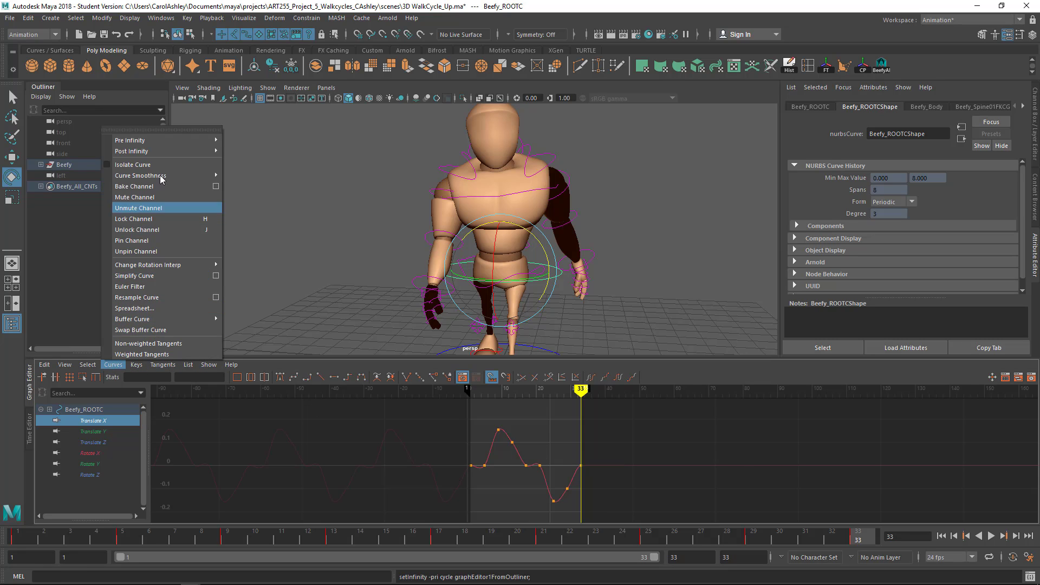
pyautogui.click(254, 160)
pyautogui.keyDown('alt'); pyautogui.moveTo(579, 454); pyautogui.dragTo(488, 432, button='middle'); pyautogui.keyUp('alt')
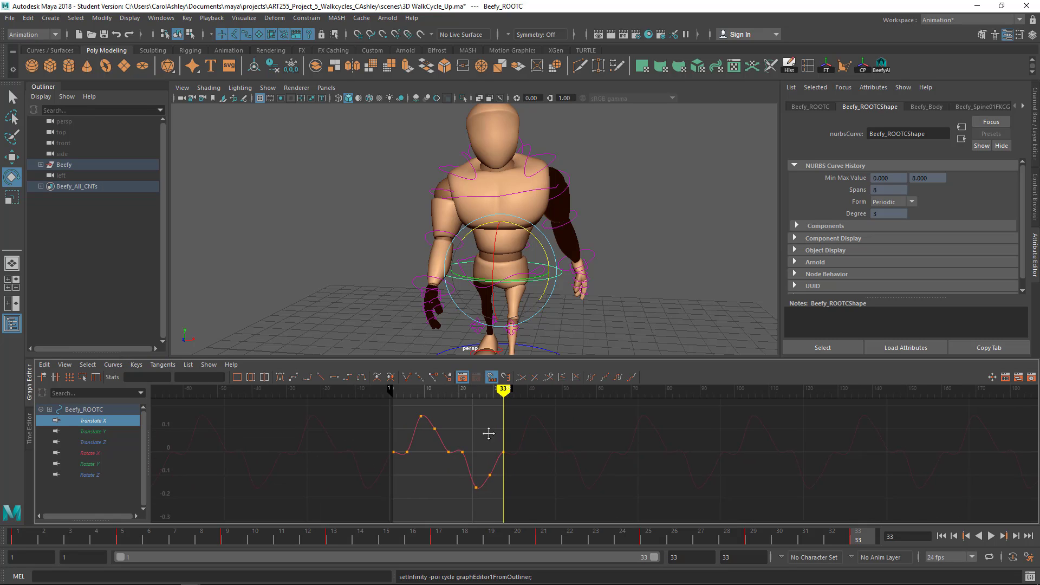
# Select the Translate X key at frame 1 and examine how the curve loops at both ends of the cycle
pyautogui.keyDown('alt'); pyautogui.moveTo(488, 432); pyautogui.dragTo(502, 460, button='right'); pyautogui.keyUp('alt')
pyautogui.scroll(2, 503, 459)
pyautogui.moveTo(512, 460)
pyautogui.keyDown('alt'); pyautogui.mouseDown(button='middle')
pyautogui.moveTo(698, 483)
pyautogui.moveTo(672, 479)
pyautogui.mouseUp(button='middle'); pyautogui.keyUp('alt')
pyautogui.scroll(2, 577, 475)
pyautogui.keyDown('alt'); pyautogui.moveTo(575, 475); pyautogui.dragTo(641, 476, button='middle'); pyautogui.keyUp('alt')
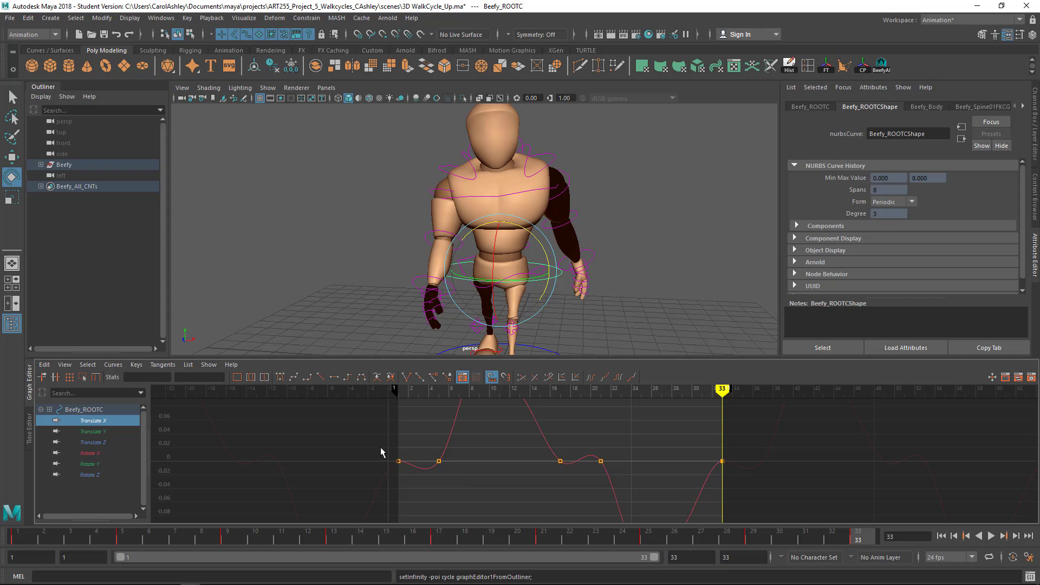
pyautogui.moveTo(381, 448); pyautogui.dragTo(406, 475)
pyautogui.moveTo(597, 480)
pyautogui.keyDown('alt'); pyautogui.mouseDown(button='middle')
pyautogui.moveTo(397, 475)
pyautogui.moveTo(363, 487)
pyautogui.mouseUp(button='middle'); pyautogui.keyUp('alt')
pyautogui.moveTo(433, 484)
pyautogui.keyDown('alt'); pyautogui.mouseDown(button='middle')
pyautogui.moveTo(624, 486)
pyautogui.moveTo(622, 495)
pyautogui.mouseUp(button='middle'); pyautogui.keyUp('alt')
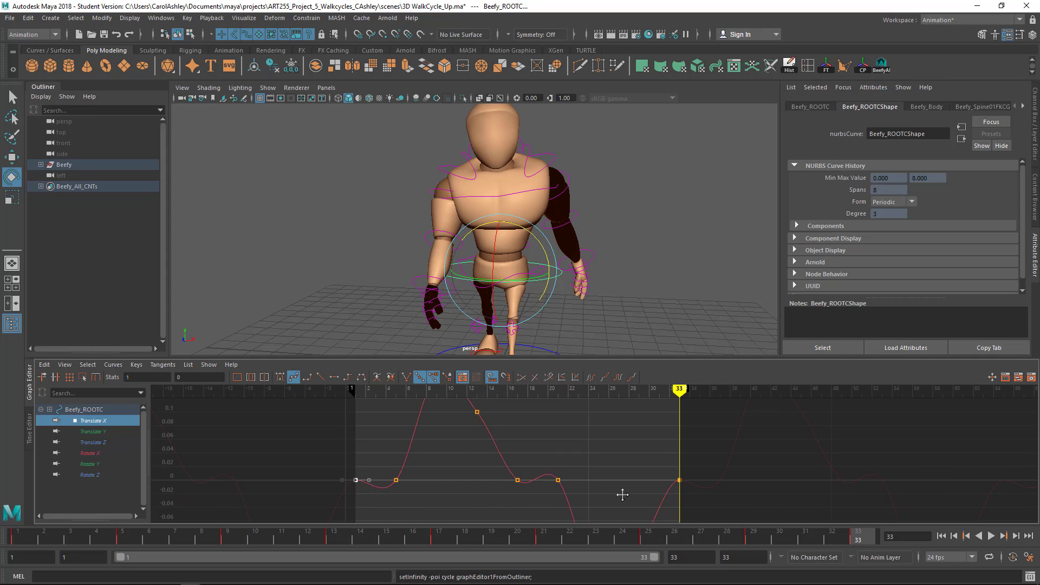
# Try deleting the Translate X key at frame 13, and undo the deletion
pyautogui.scroll(-3, 566, 482)
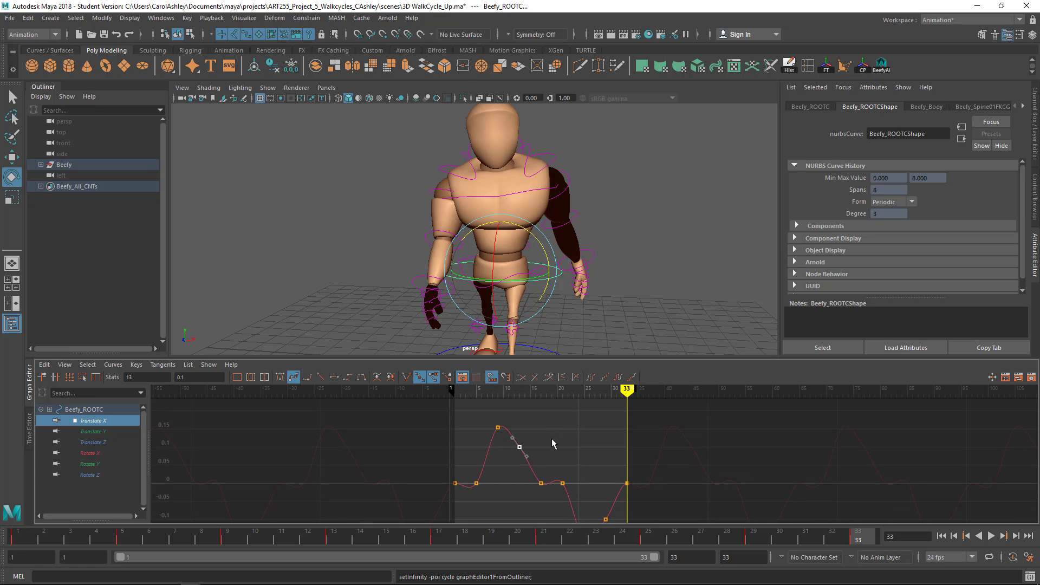
pyautogui.press('Delete')
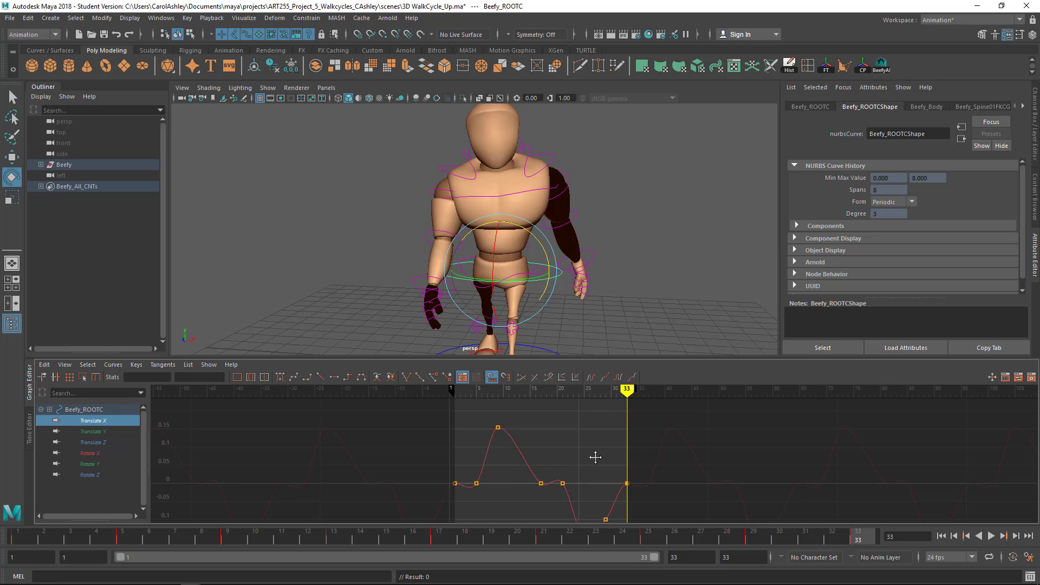
pyautogui.keyDown('alt'); pyautogui.moveTo(594, 455); pyautogui.dragTo(570, 456, button='middle'); pyautogui.keyUp('alt')
pyautogui.hotkey('ctrl', 'z')
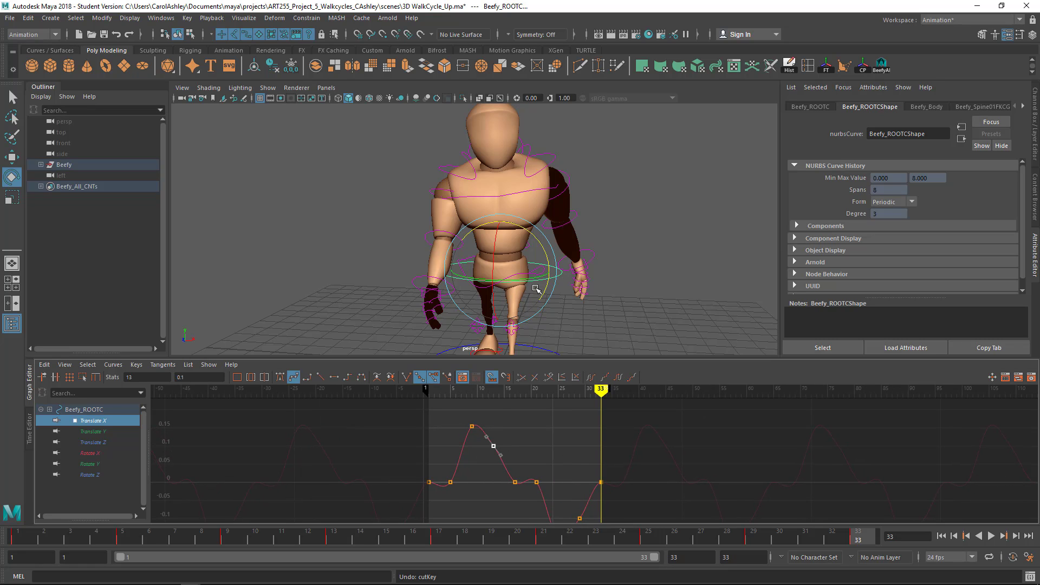
# Select the character's right foot IK control in a close side view of the legs
pyautogui.keyDown('alt'); pyautogui.moveTo(563, 293); pyautogui.dragTo(491, 299); pyautogui.keyUp('alt')
pyautogui.keyDown('alt'); pyautogui.moveTo(473, 307); pyautogui.dragTo(470, 301, button='middle'); pyautogui.keyUp('alt')
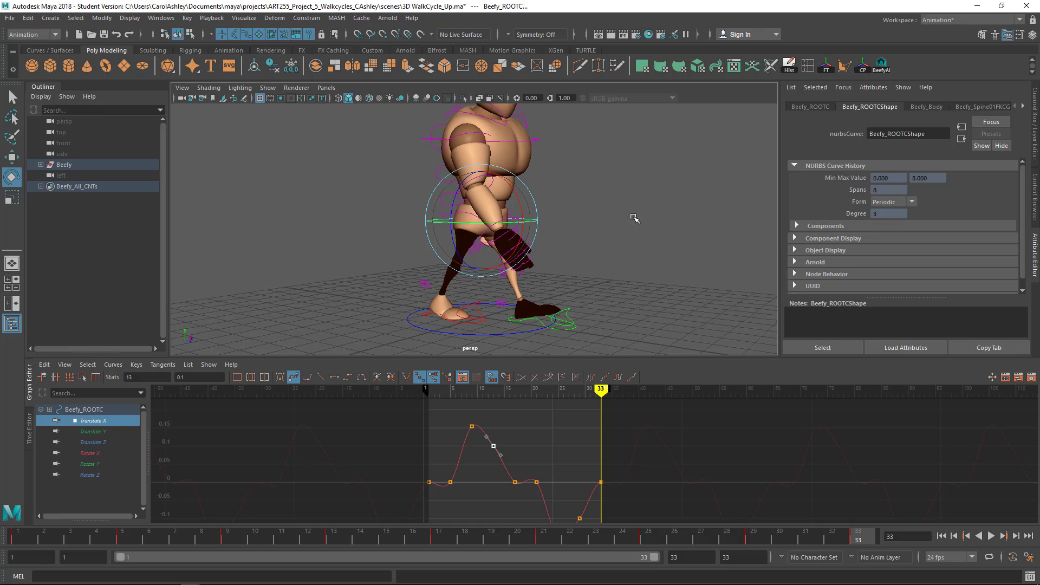
pyautogui.keyDown('alt'); pyautogui.moveTo(635, 242); pyautogui.dragTo(513, 313); pyautogui.keyUp('alt')
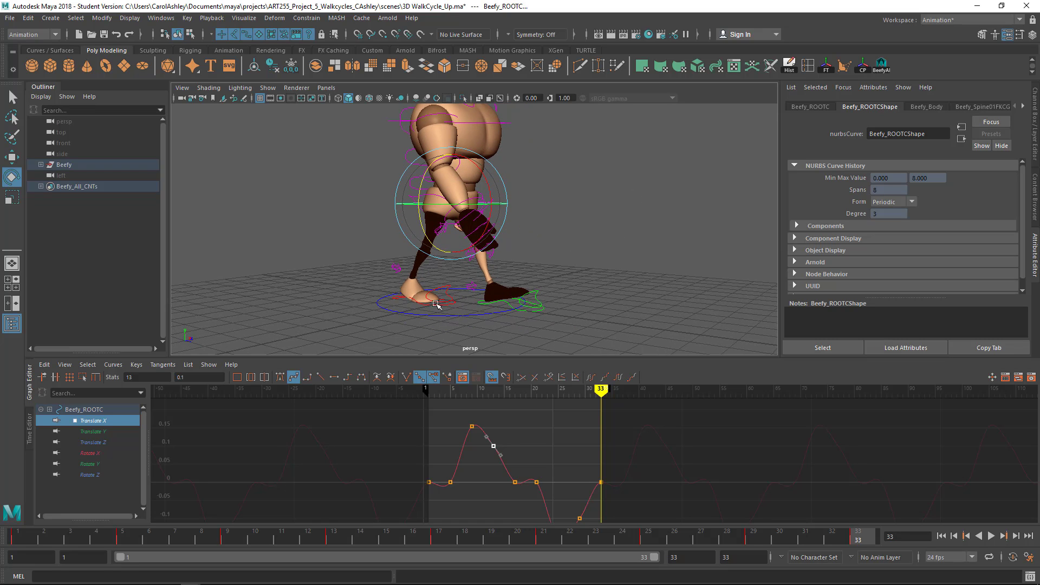
pyautogui.keyDown('alt'); pyautogui.moveTo(672, 252); pyautogui.dragTo(458, 296); pyautogui.keyUp('alt')
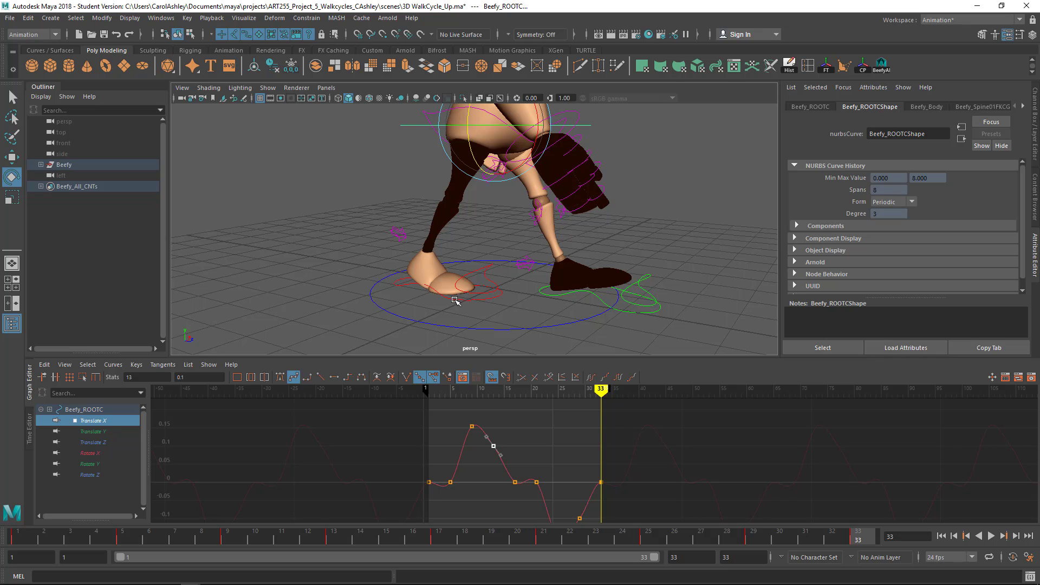
pyautogui.click(458, 296)
pyautogui.keyDown('alt'); pyautogui.moveTo(555, 330); pyautogui.dragTo(536, 344); pyautogui.keyUp('alt')
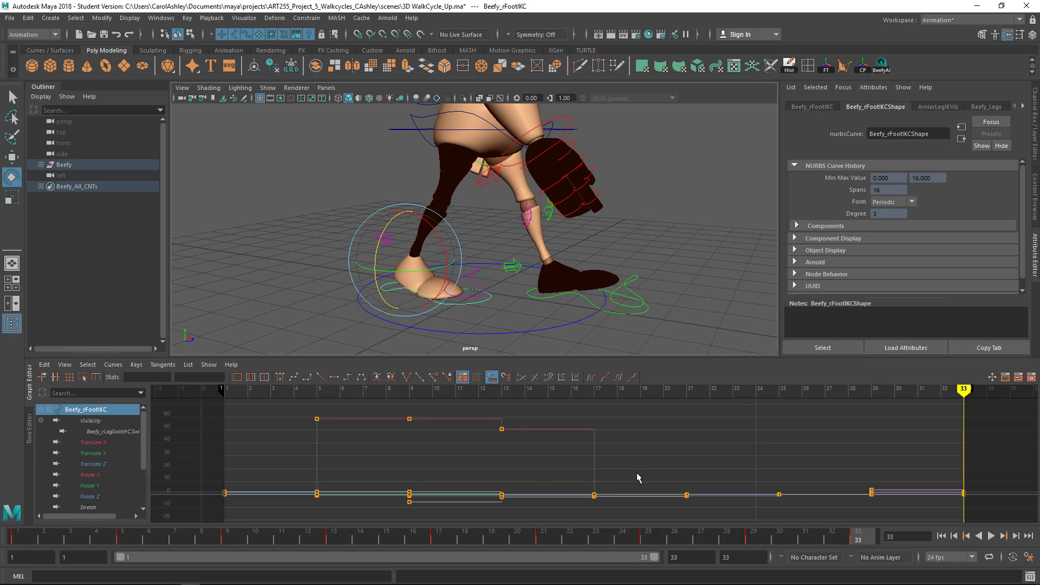
# Select all keys on the right foot control's curves and change their tangents from stepped to Clamped
pyautogui.scroll(-7, 604, 450)
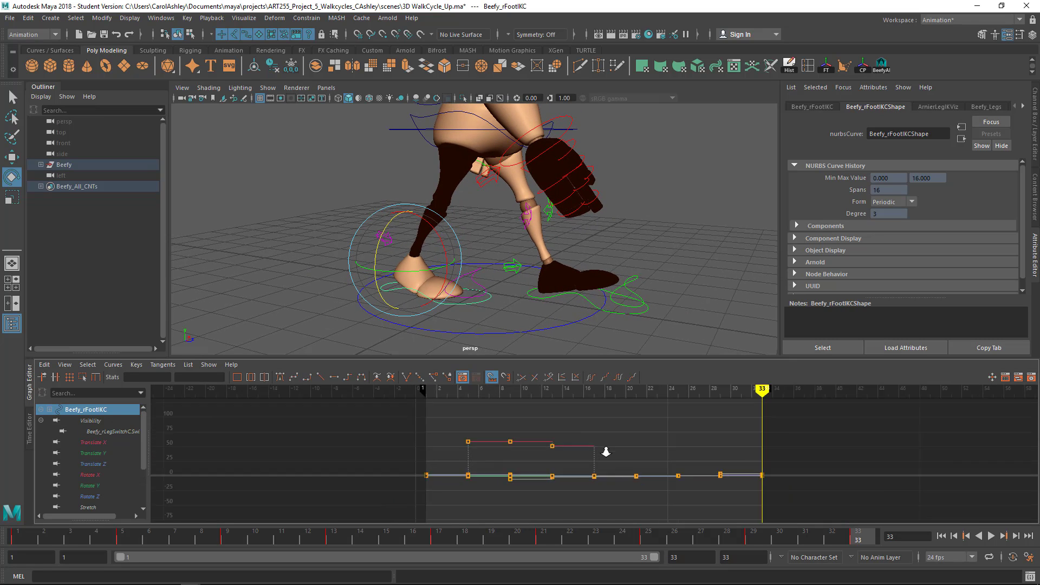
pyautogui.moveTo(400, 417); pyautogui.dragTo(723, 478)
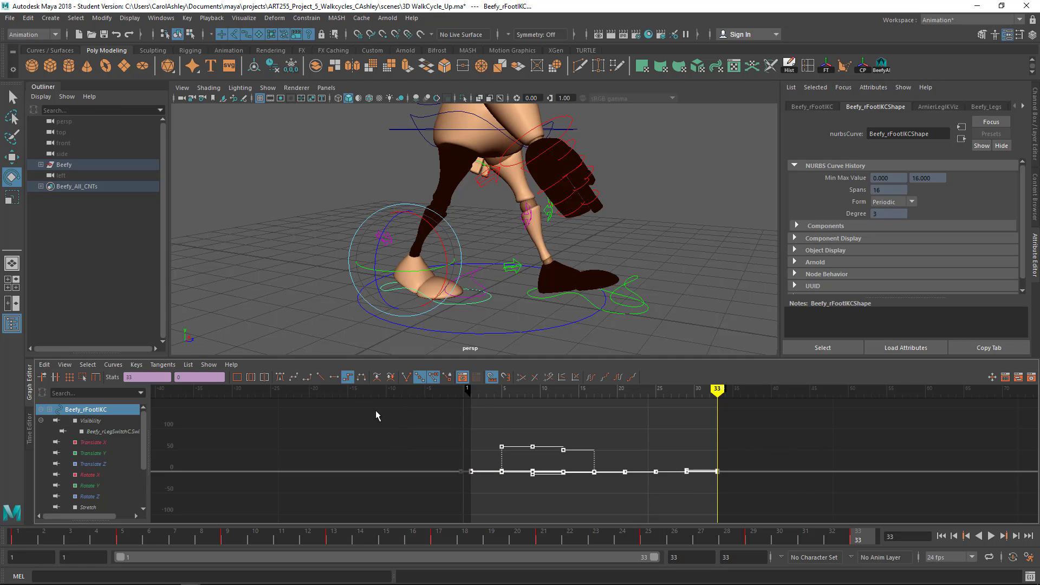
pyautogui.click(308, 378)
pyautogui.press('f')
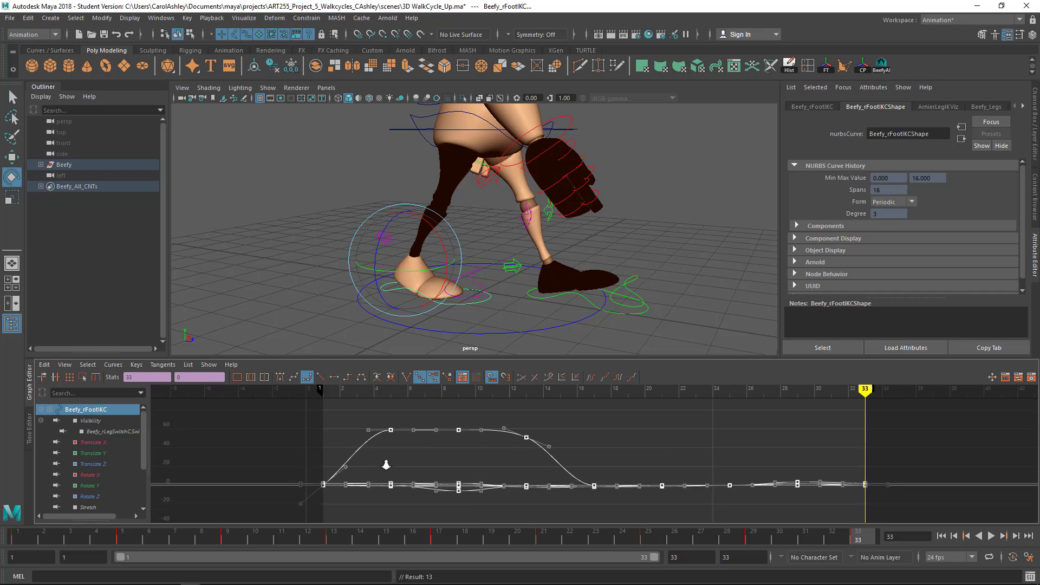
pyautogui.moveTo(564, 469)
pyautogui.keyDown('alt'); pyautogui.mouseDown(button='middle')
pyautogui.moveTo(376, 455)
pyautogui.moveTo(571, 454)
pyautogui.mouseUp(button='middle'); pyautogui.keyUp('alt')
pyautogui.moveTo(474, 460)
pyautogui.keyDown('alt'); pyautogui.mouseDown(button='middle')
pyautogui.moveTo(506, 482)
pyautogui.moveTo(494, 457)
pyautogui.moveTo(477, 466)
pyautogui.mouseUp(button='middle'); pyautogui.keyUp('alt')
# Review the right foot's Translate X and Translate Y curves one by one, selecting the Translate Y key at frame 1
pyautogui.click(105, 441)
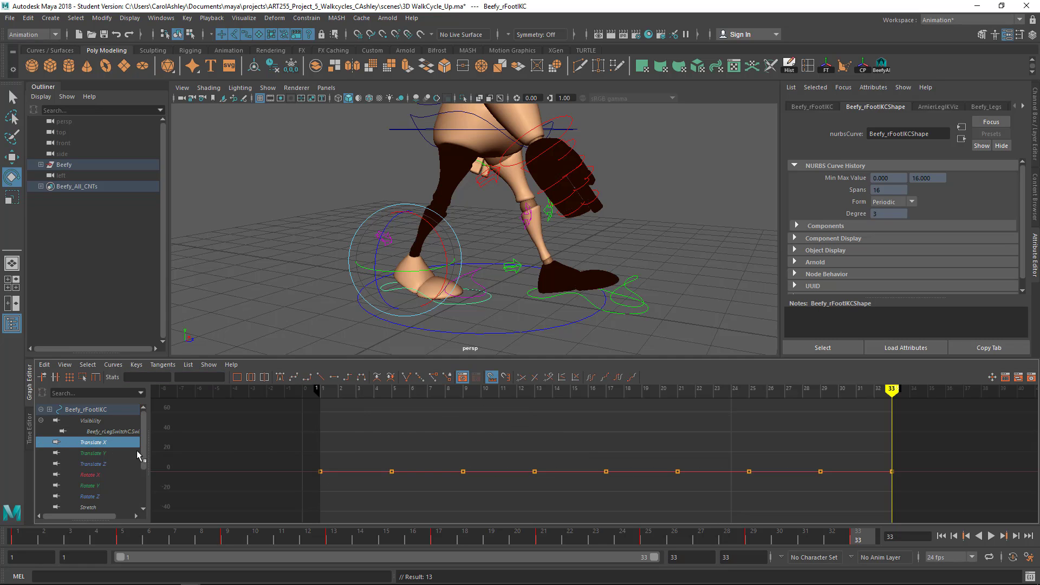
pyautogui.click(103, 454)
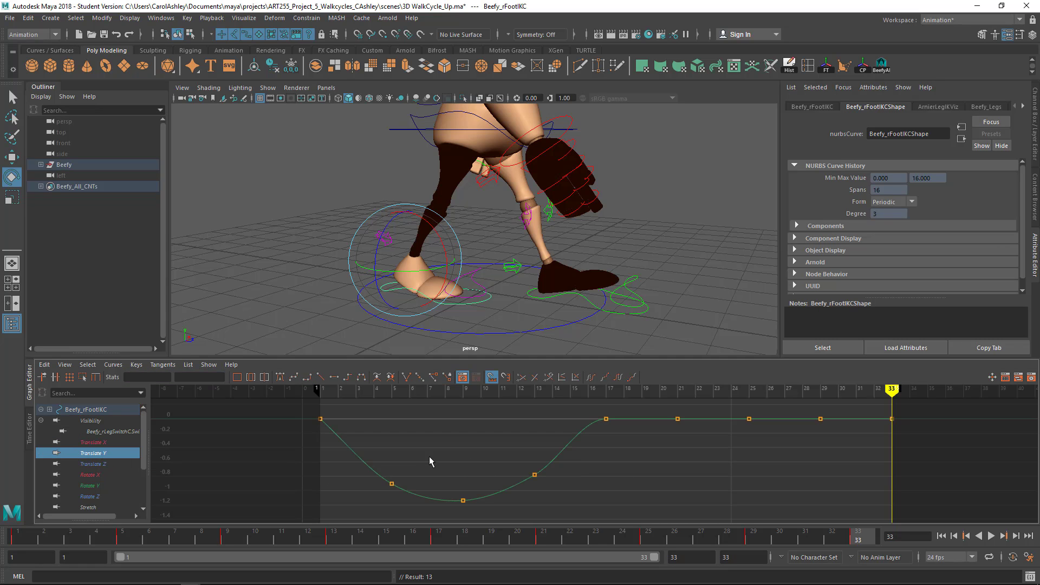
pyautogui.keyDown('alt'); pyautogui.moveTo(429, 456); pyautogui.dragTo(245, 465, button='middle'); pyautogui.keyUp('alt')
pyautogui.moveTo(215, 469); pyautogui.dragTo(250, 440)
pyautogui.keyDown('alt'); pyautogui.moveTo(346, 474); pyautogui.dragTo(388, 442, button='middle'); pyautogui.keyUp('alt')
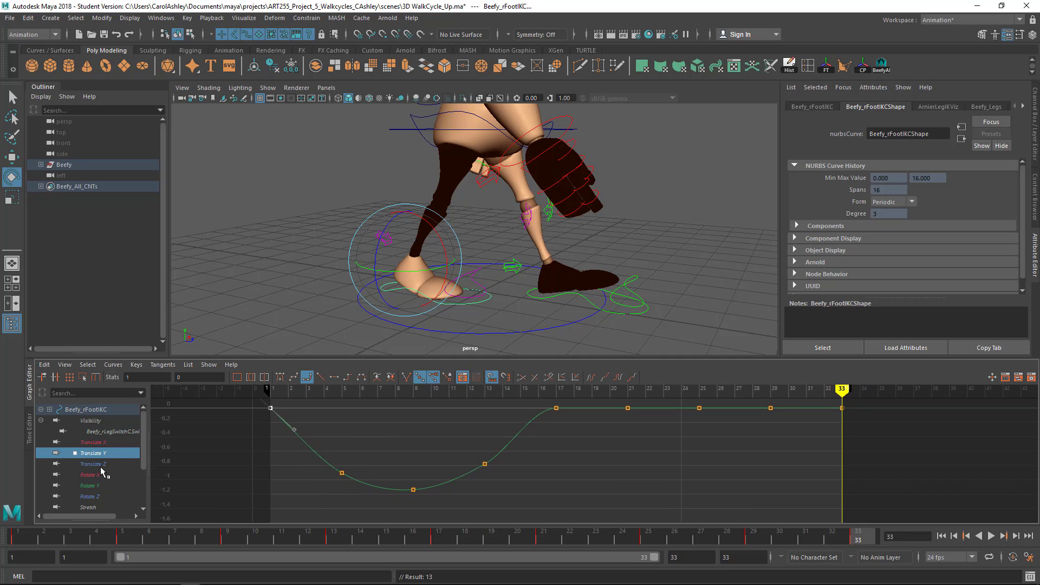
# Isolate the right foot's Translate Z curve and compare its keys at frames 1 and 33
pyautogui.click(104, 464)
pyautogui.moveTo(245, 441); pyautogui.dragTo(281, 423)
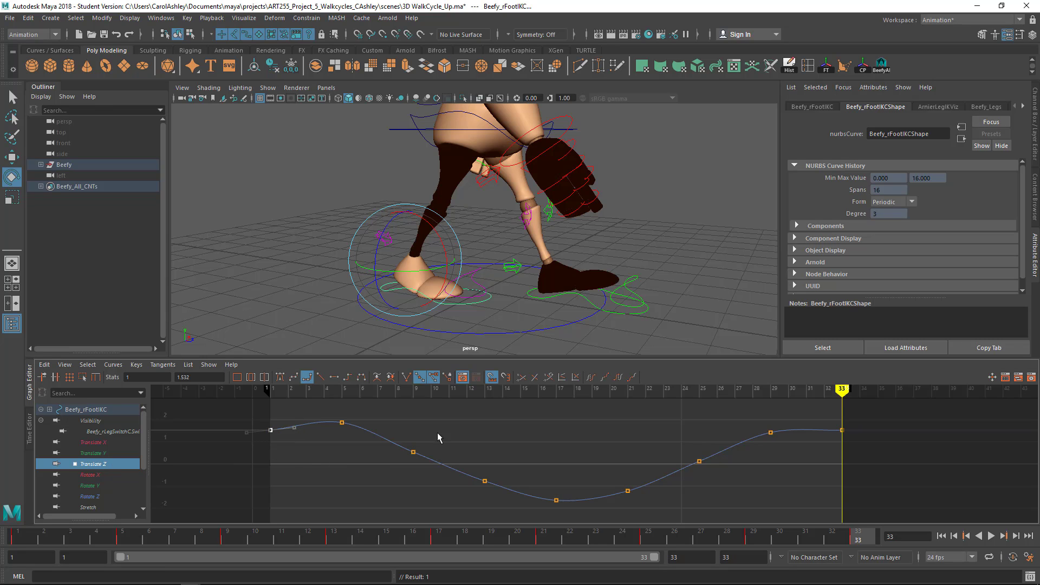
pyautogui.moveTo(820, 426); pyautogui.dragTo(854, 438)
pyautogui.moveTo(316, 449); pyautogui.dragTo(263, 420)
pyautogui.moveTo(841, 390)
pyautogui.mouseDown()
pyautogui.moveTo(264, 394)
pyautogui.moveTo(881, 405)
pyautogui.moveTo(835, 407)
pyautogui.moveTo(836, 460)
pyautogui.mouseUp()
pyautogui.moveTo(875, 417); pyautogui.dragTo(873, 419)
pyautogui.moveTo(272, 419); pyautogui.dragTo(271, 419)
# Review the right foot's Rotate X, Rotate Y and Rotate Z curves individually
pyautogui.click(99, 476)
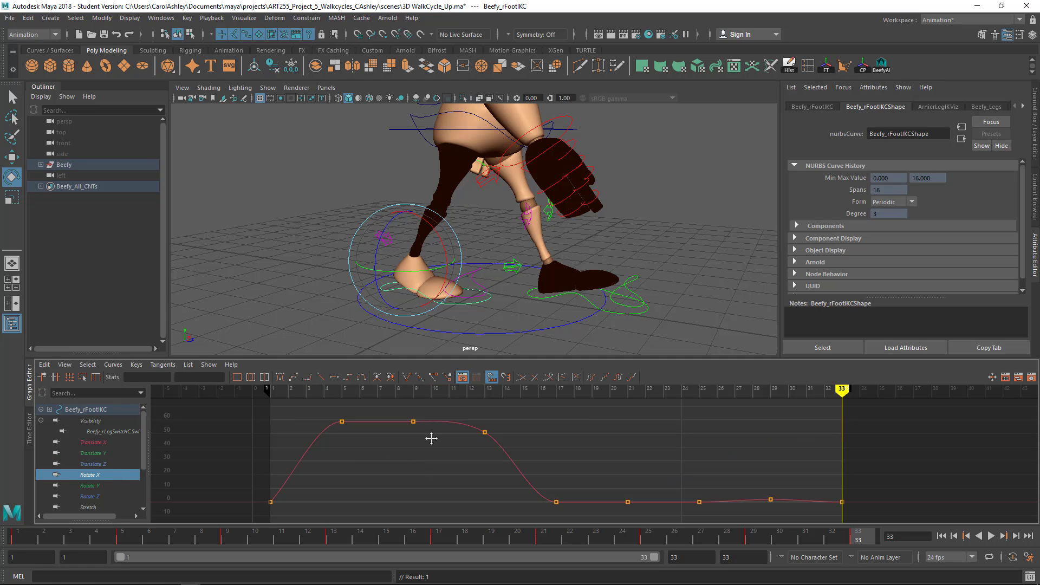
pyautogui.moveTo(423, 462)
pyautogui.keyDown('alt'); pyautogui.mouseDown(button='middle')
pyautogui.moveTo(436, 433)
pyautogui.moveTo(515, 413)
pyautogui.moveTo(358, 428)
pyautogui.moveTo(553, 424)
pyautogui.moveTo(513, 431)
pyautogui.mouseUp(button='middle'); pyautogui.keyUp('alt')
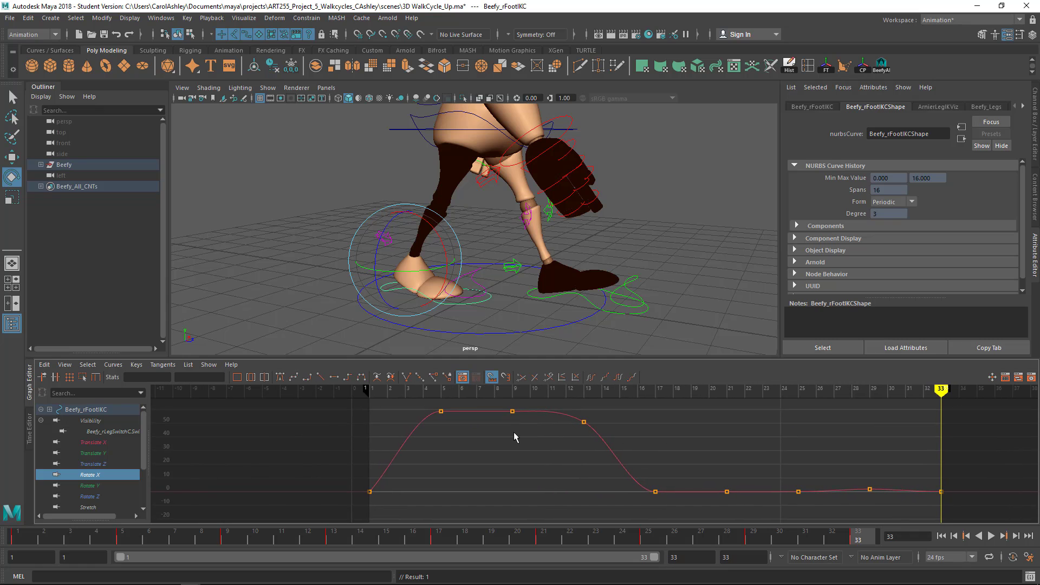
pyautogui.click(112, 488)
pyautogui.press('f')
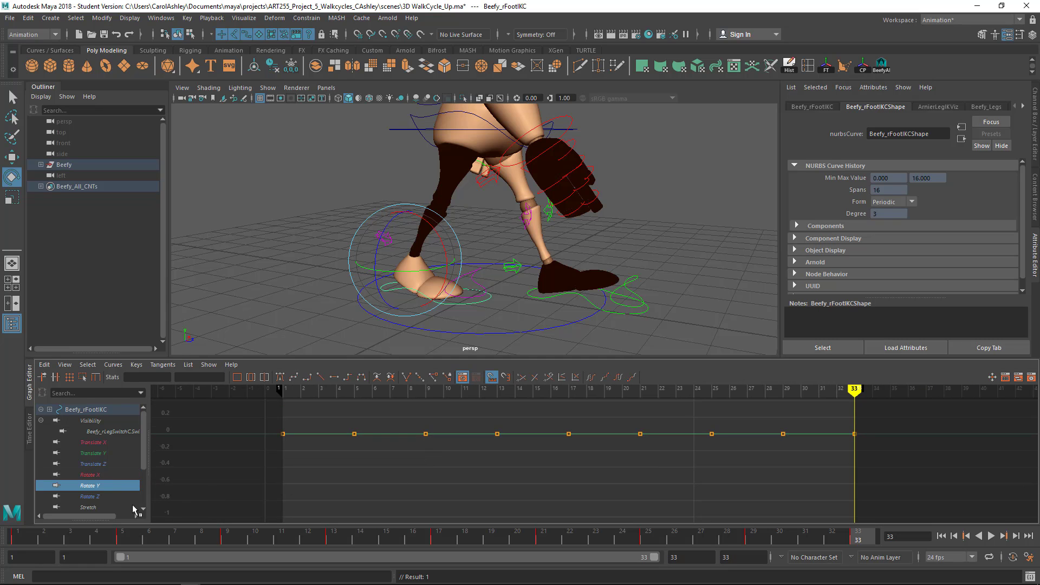
pyautogui.click(103, 497)
pyautogui.press('f')
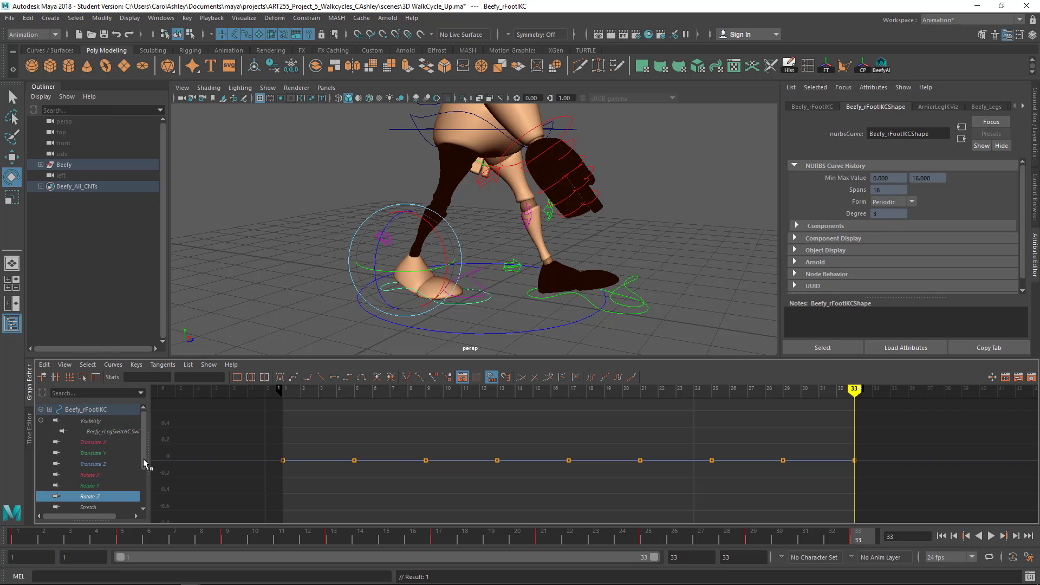
# Isolate and frame the right foot's Heel Ball curve, and examine its end near frame 33
pyautogui.moveTo(140, 461); pyautogui.dragTo(140, 486)
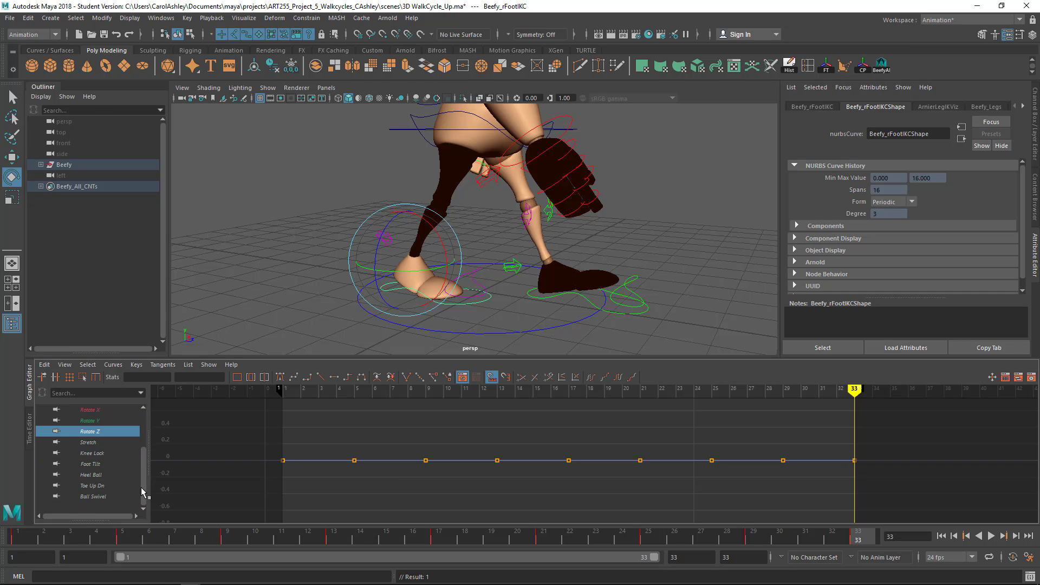
pyautogui.click(100, 475)
pyautogui.press('f')
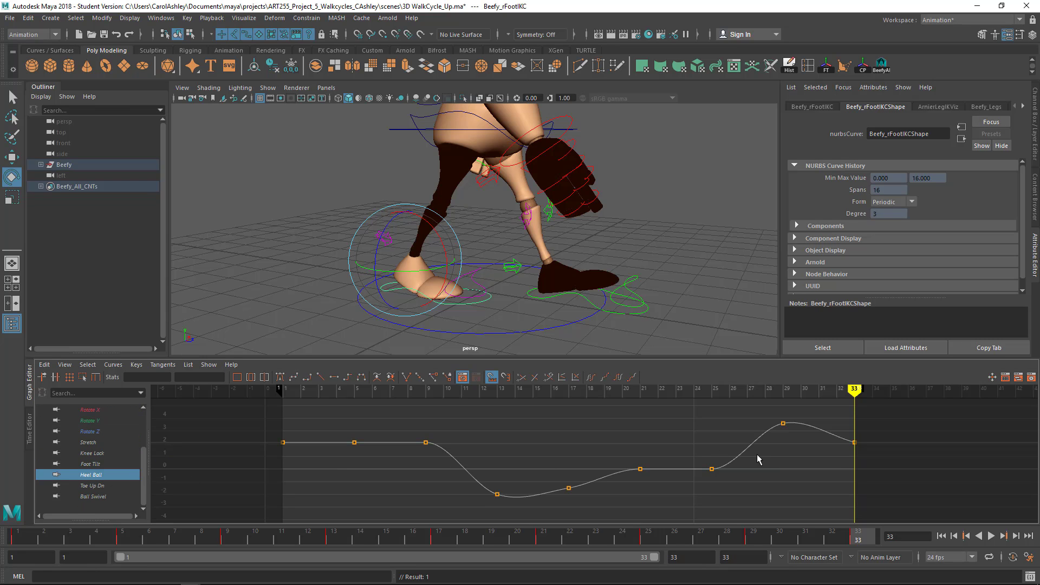
pyautogui.keyDown('alt'); pyautogui.moveTo(756, 465); pyautogui.dragTo(690, 469, button='middle'); pyautogui.keyUp('alt')
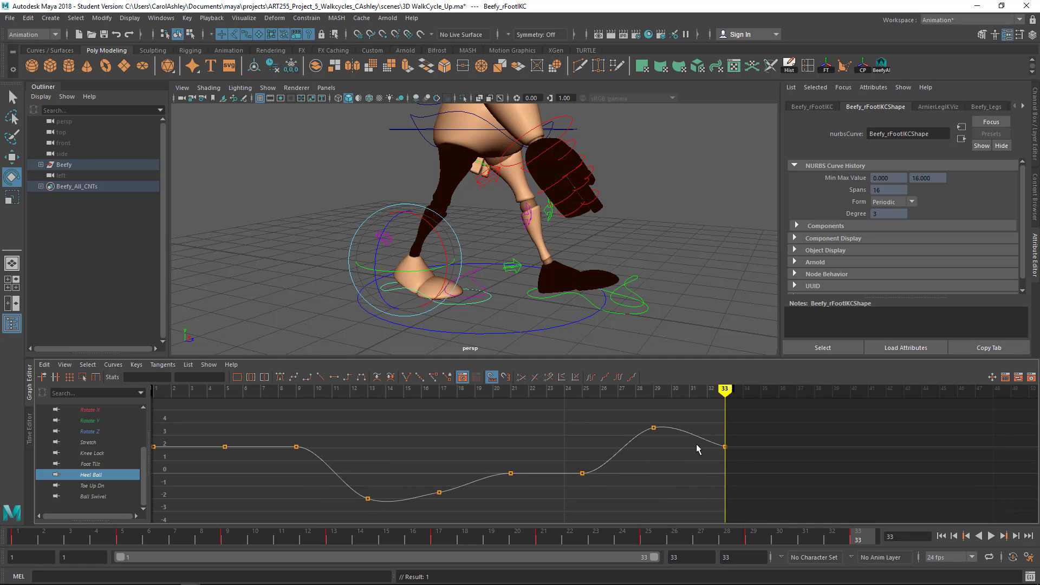
# Set both the post-infinity and pre-infinity of the right foot's Heel Ball curve to Cycle
pyautogui.click(89, 367)
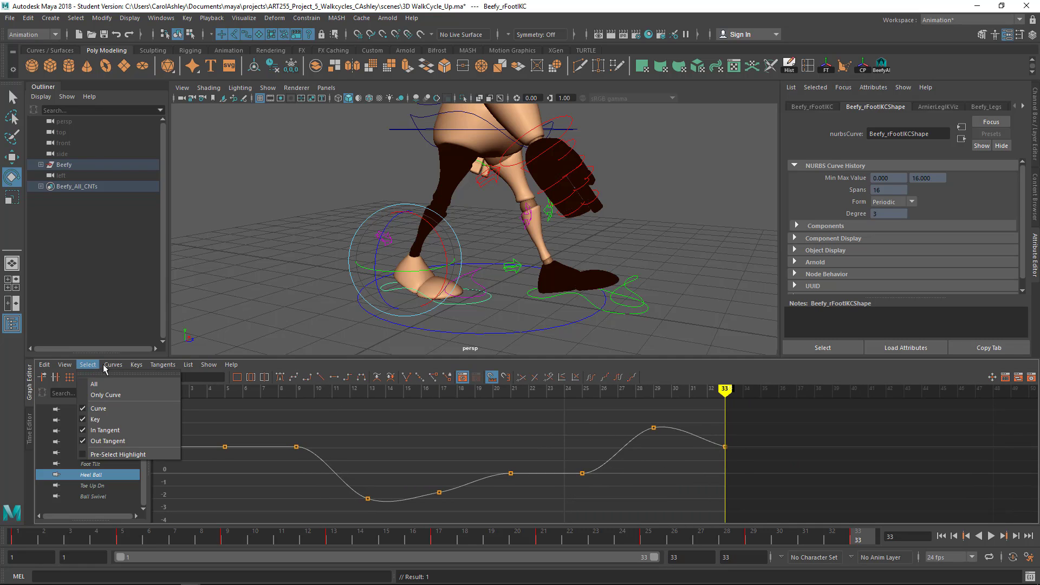
pyautogui.moveTo(112, 365)
pyautogui.moveTo(152, 157)
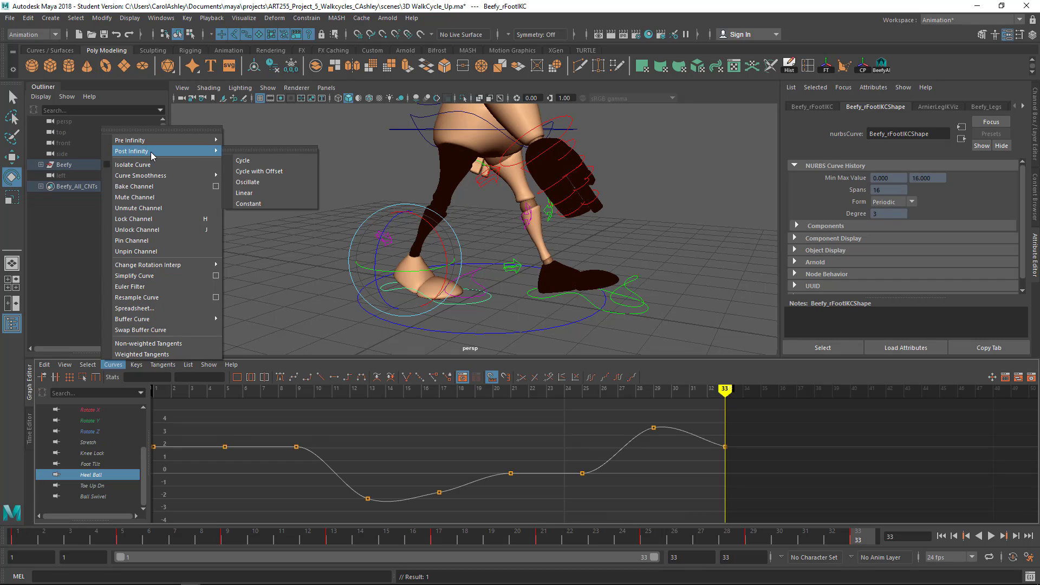
pyautogui.click(243, 160)
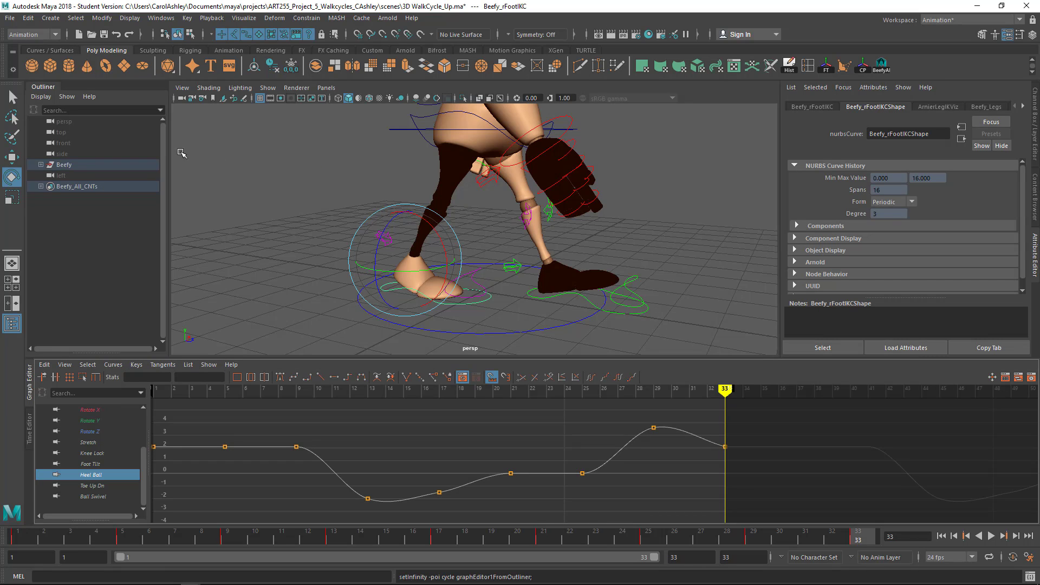
pyautogui.click(113, 367)
pyautogui.moveTo(214, 142)
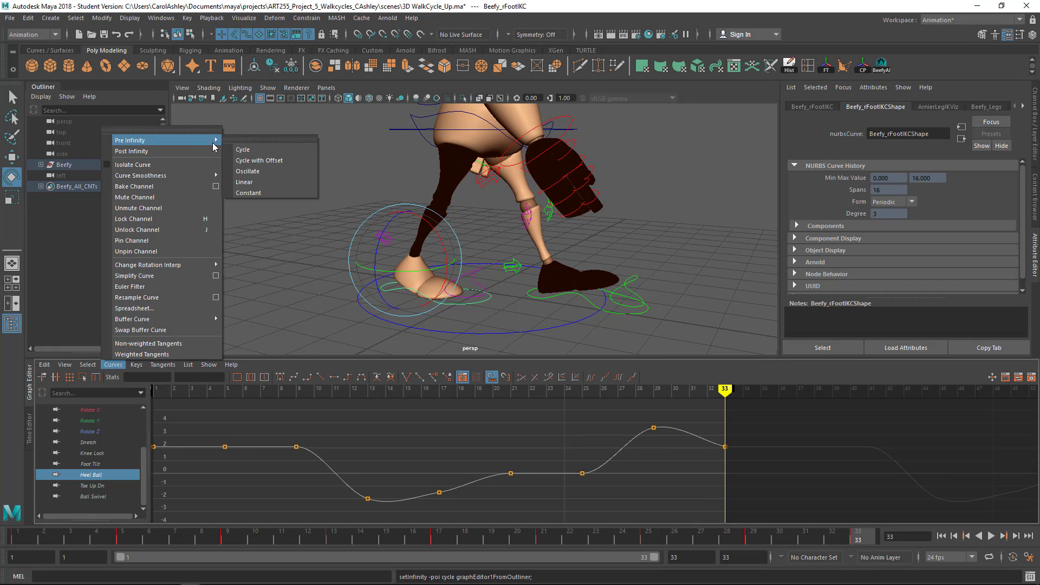
pyautogui.click(250, 152)
# Try reshaping the tangent of the Heel Ball curve's key at frame 1, and undo the change
pyautogui.moveTo(637, 485)
pyautogui.keyDown('alt'); pyautogui.mouseDown(button='middle')
pyautogui.moveTo(823, 476)
pyautogui.moveTo(620, 495)
pyautogui.mouseUp(button='middle'); pyautogui.keyUp('alt')
pyautogui.click(706, 464)
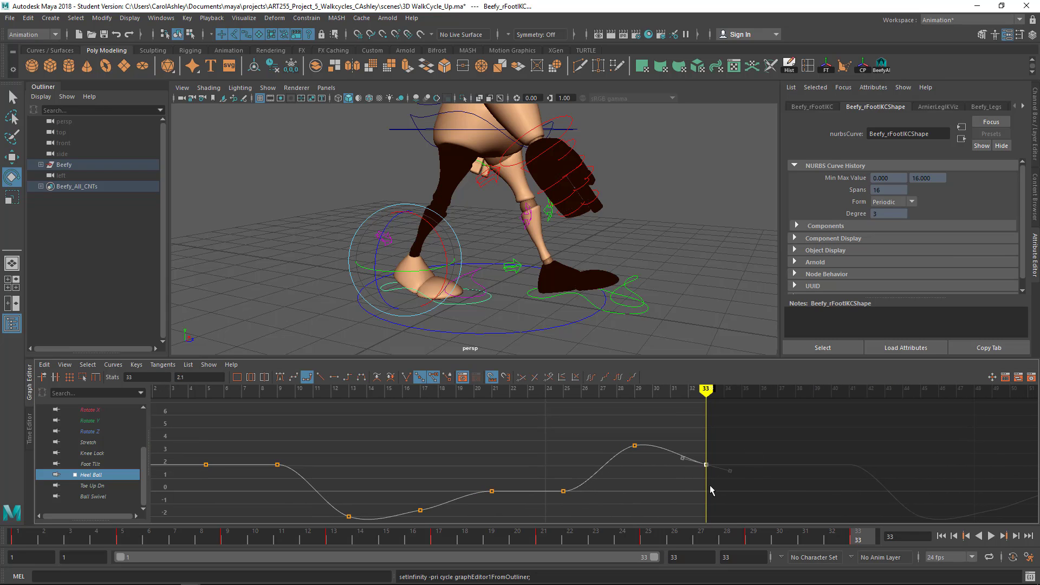
pyautogui.keyDown('alt'); pyautogui.moveTo(708, 488); pyautogui.dragTo(824, 464, button='middle'); pyautogui.keyUp('alt')
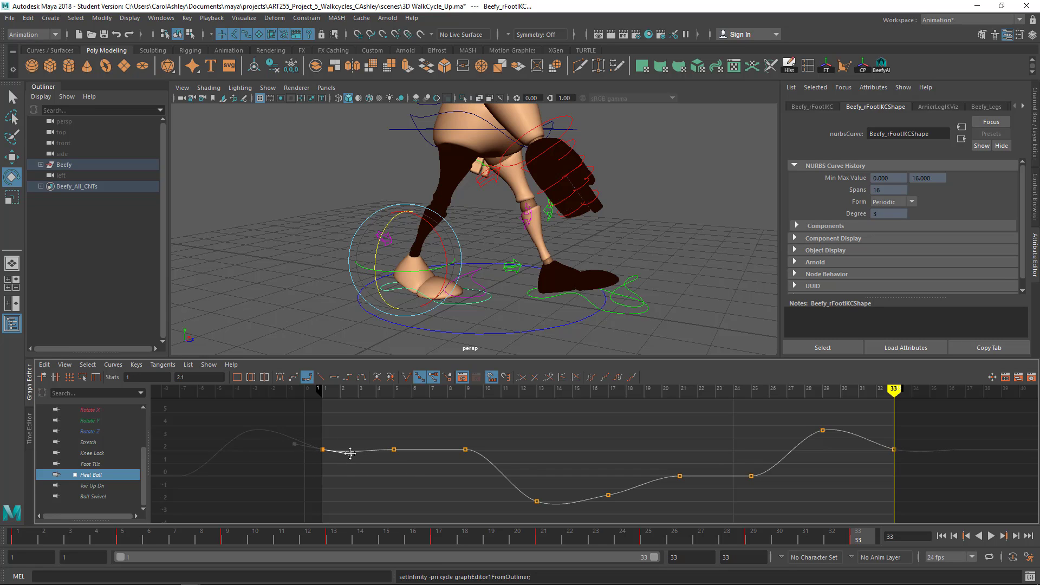
pyautogui.hotkey('ctrl', 'z')
# Scrub the animation to frame 18 and examine how the Heel Ball curve repeats beyond frame 33
pyautogui.keyDown('alt'); pyautogui.moveTo(641, 434); pyautogui.dragTo(426, 429, button='middle'); pyautogui.keyUp('alt')
pyautogui.moveTo(655, 391)
pyautogui.mouseDown()
pyautogui.moveTo(558, 392)
pyautogui.moveTo(716, 407)
pyautogui.moveTo(466, 406)
pyautogui.moveTo(766, 423)
pyautogui.moveTo(151, 436)
pyautogui.moveTo(417, 440)
pyautogui.moveTo(626, 490)
pyautogui.moveTo(632, 458)
pyautogui.moveTo(609, 453)
pyautogui.moveTo(678, 448)
pyautogui.moveTo(608, 448)
pyautogui.moveTo(798, 452)
pyautogui.moveTo(486, 450)
pyautogui.moveTo(420, 462)
pyautogui.mouseUp()
pyautogui.scroll(-8, 440, 470)
pyautogui.keyDown('alt'); pyautogui.moveTo(441, 471); pyautogui.dragTo(381, 476, button='middle'); pyautogui.keyUp('alt')
pyautogui.scroll(8, 488, 463)
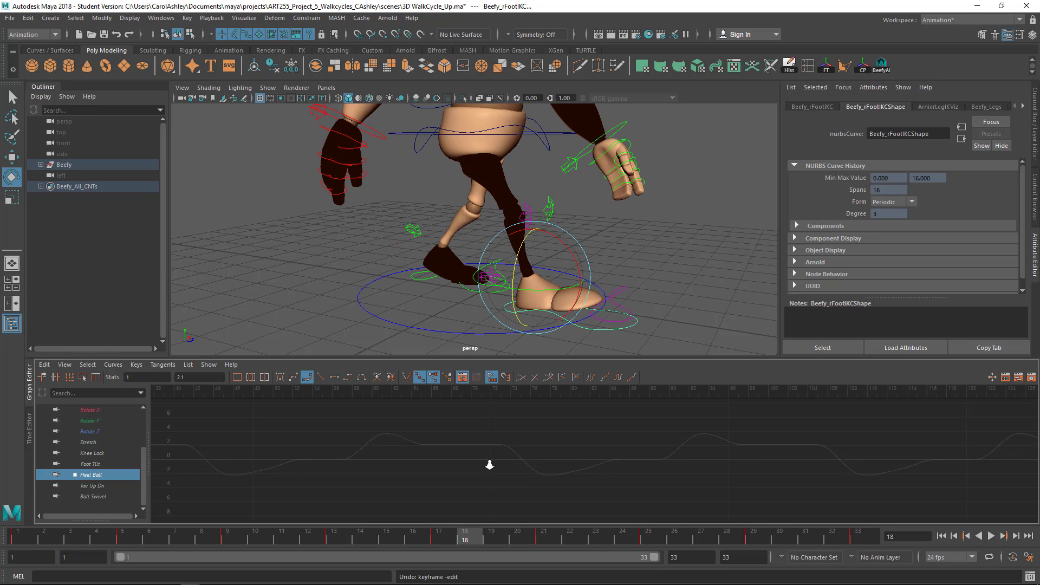
pyautogui.keyDown('alt'); pyautogui.moveTo(559, 467); pyautogui.dragTo(623, 465, button='middle'); pyautogui.keyUp('alt')
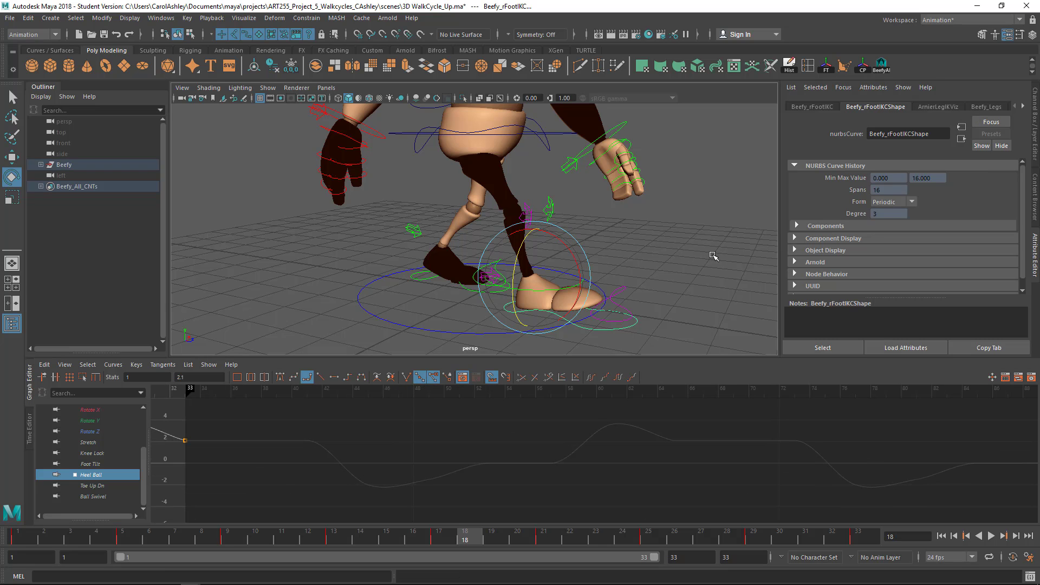
# Select the left foot control and convert all of its keys to clamped tangents
pyautogui.keyDown('alt'); pyautogui.moveTo(713, 255); pyautogui.dragTo(504, 328); pyautogui.keyUp('alt')
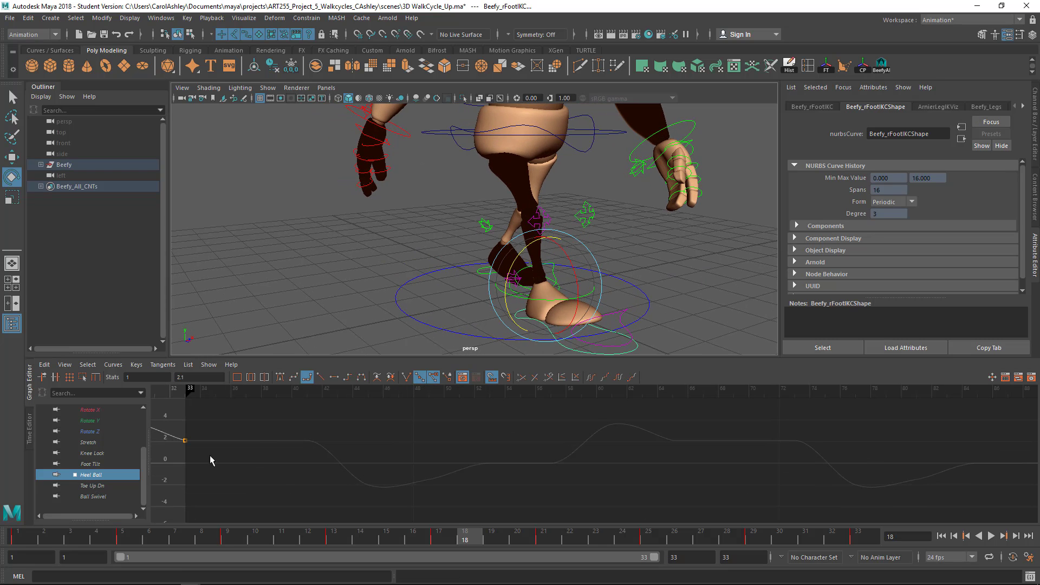
pyautogui.keyDown('alt'); pyautogui.moveTo(715, 266); pyautogui.dragTo(632, 271); pyautogui.keyUp('alt')
pyautogui.click(647, 337)
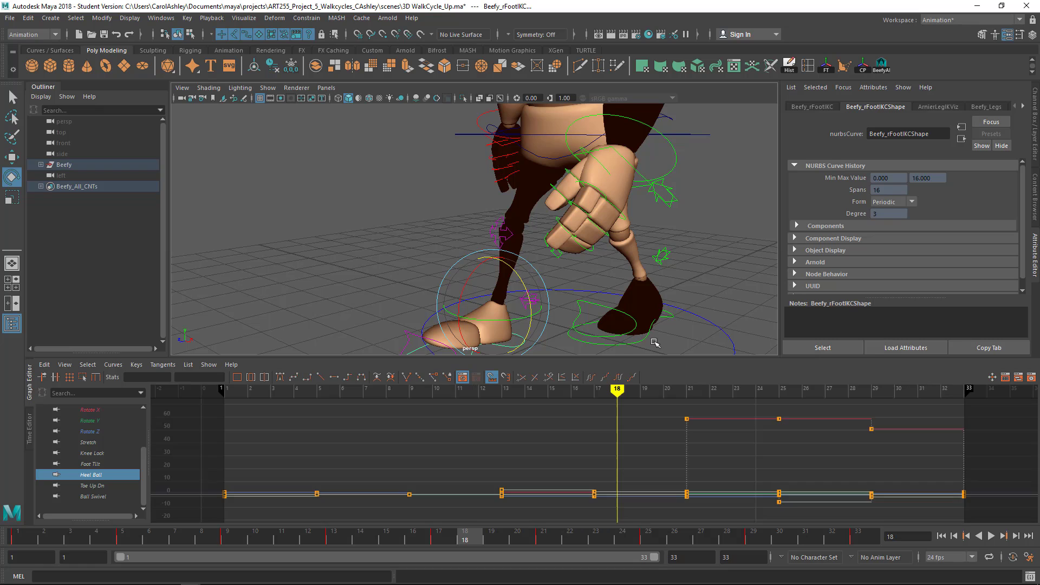
pyautogui.scroll(-6, 785, 479)
pyautogui.keyDown('alt'); pyautogui.moveTo(683, 450); pyautogui.dragTo(599, 453, button='middle'); pyautogui.keyUp('alt')
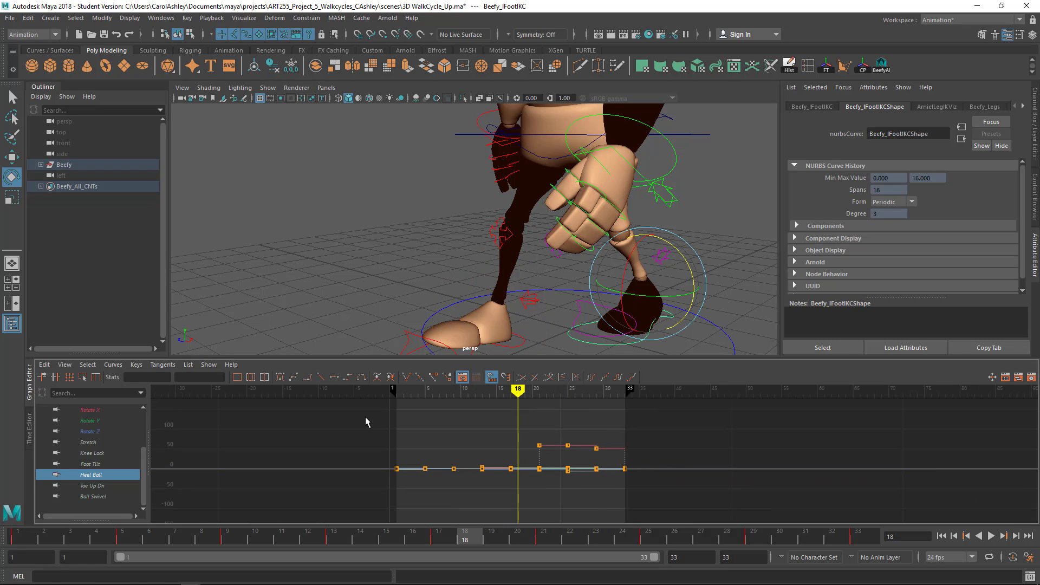
pyautogui.moveTo(686, 497); pyautogui.dragTo(684, 496)
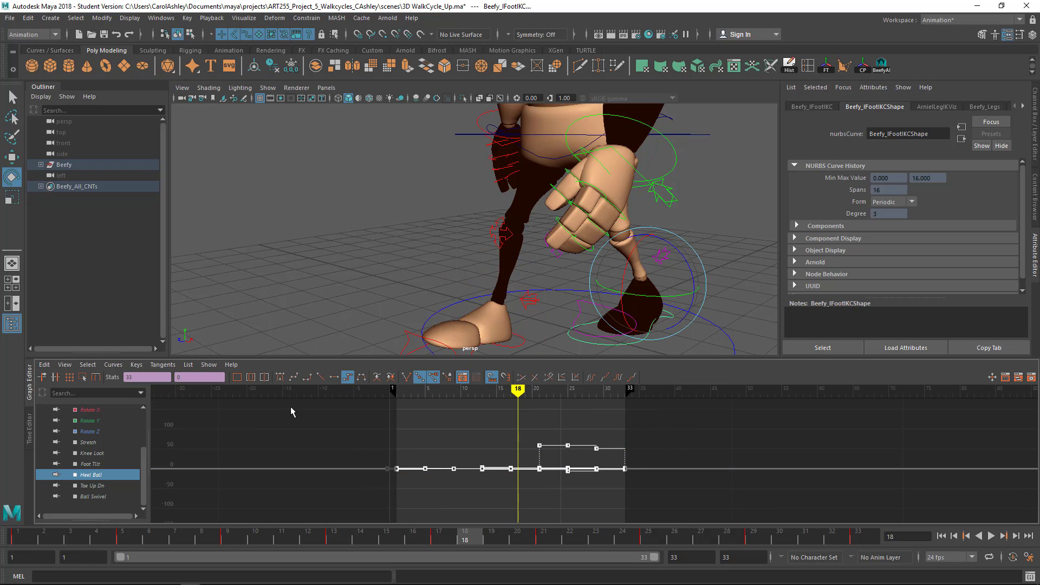
pyautogui.click(309, 380)
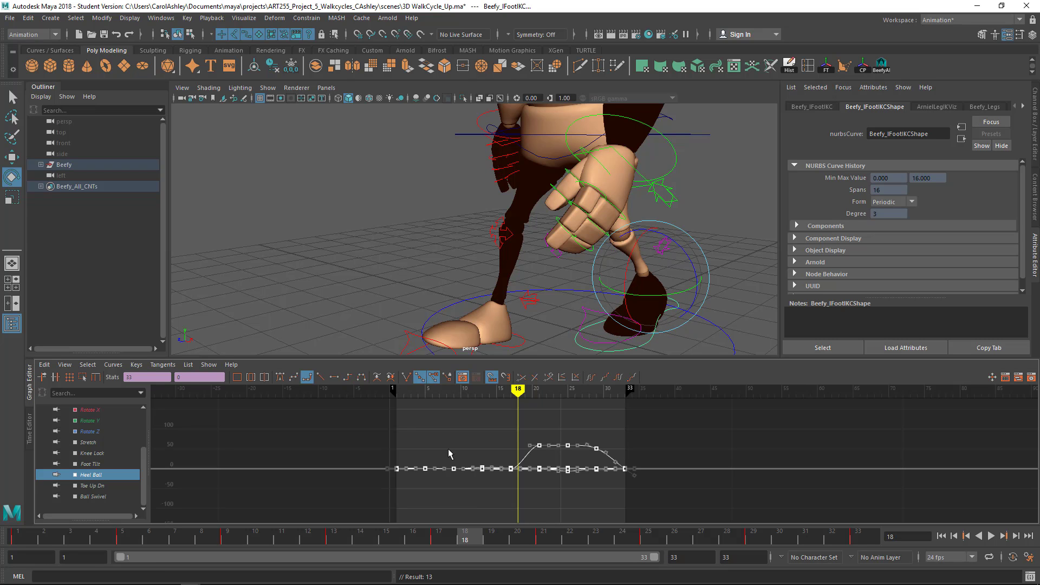
# Deselect the foot control, play back the walk cycle and review it from several angles, and stop playback
pyautogui.keyDown('alt'); pyautogui.moveTo(429, 439); pyautogui.dragTo(379, 438, button='middle'); pyautogui.keyUp('alt')
pyautogui.scroll(-3, 703, 318)
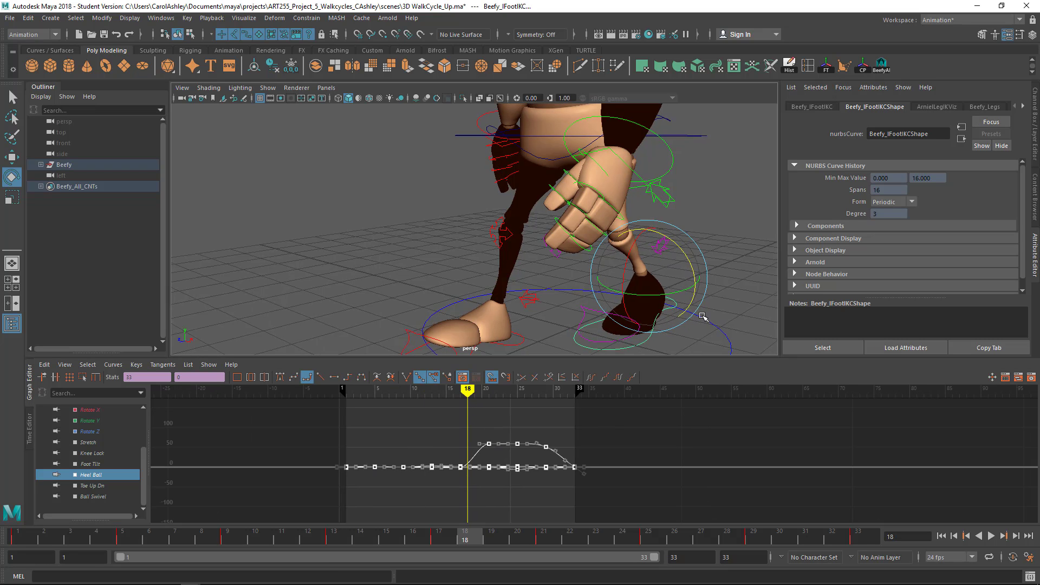
pyautogui.click(437, 233)
pyautogui.scroll(-2, 609, 267)
pyautogui.keyDown('alt'); pyautogui.moveTo(477, 262); pyautogui.dragTo(640, 295); pyautogui.keyUp('alt')
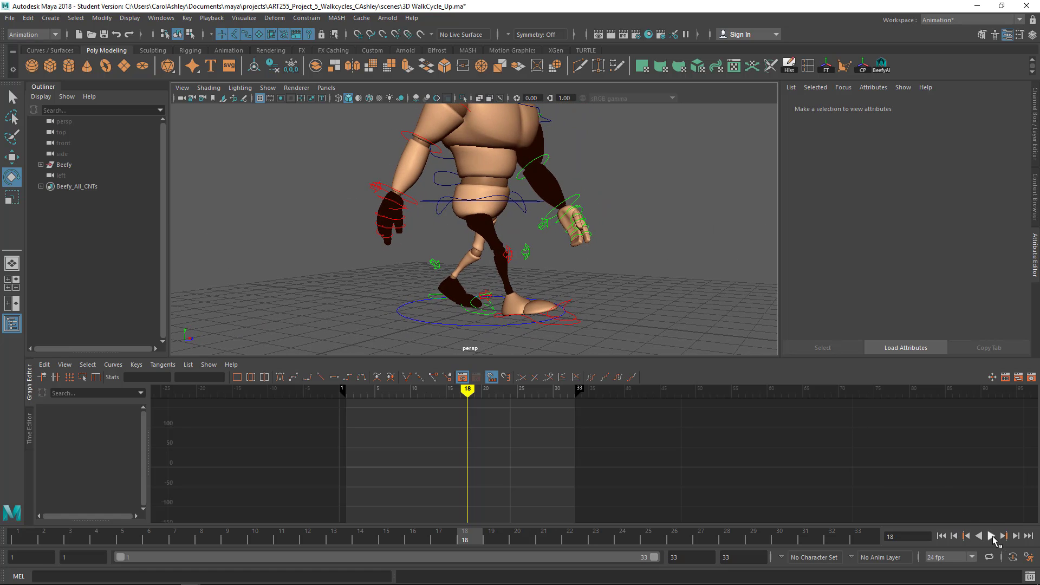
pyautogui.click(992, 537)
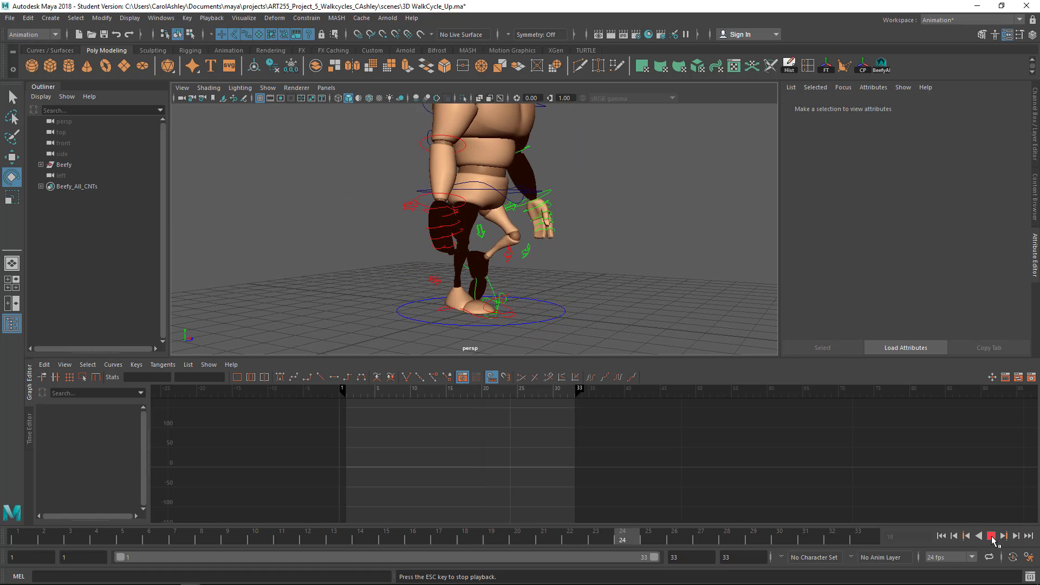
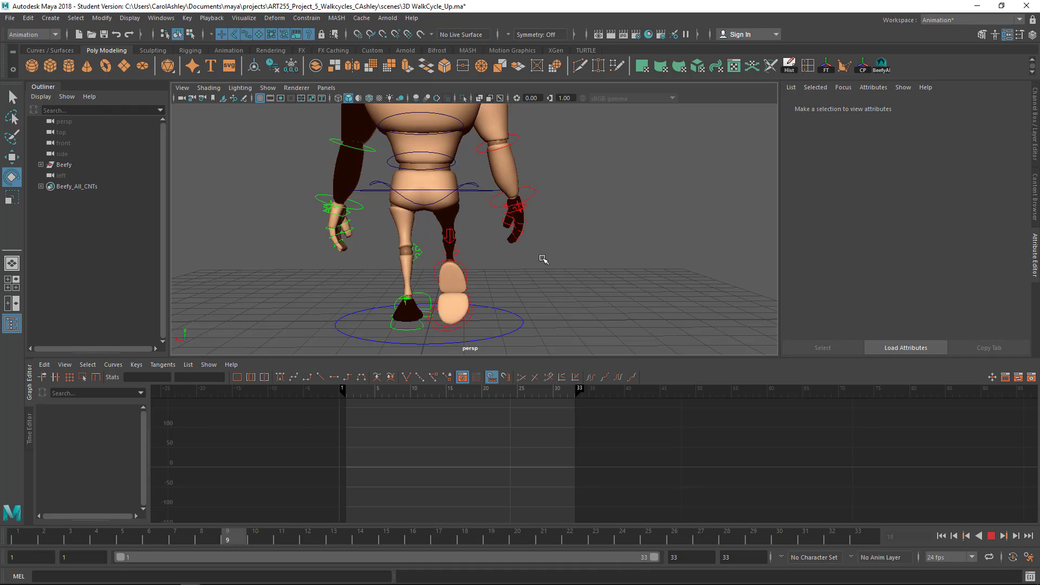
pyautogui.keyDown('alt'); pyautogui.moveTo(560, 307); pyautogui.dragTo(534, 294); pyautogui.keyUp('alt')
pyautogui.keyDown('alt'); pyautogui.moveTo(626, 259); pyautogui.dragTo(636, 311, button='middle'); pyautogui.keyUp('alt')
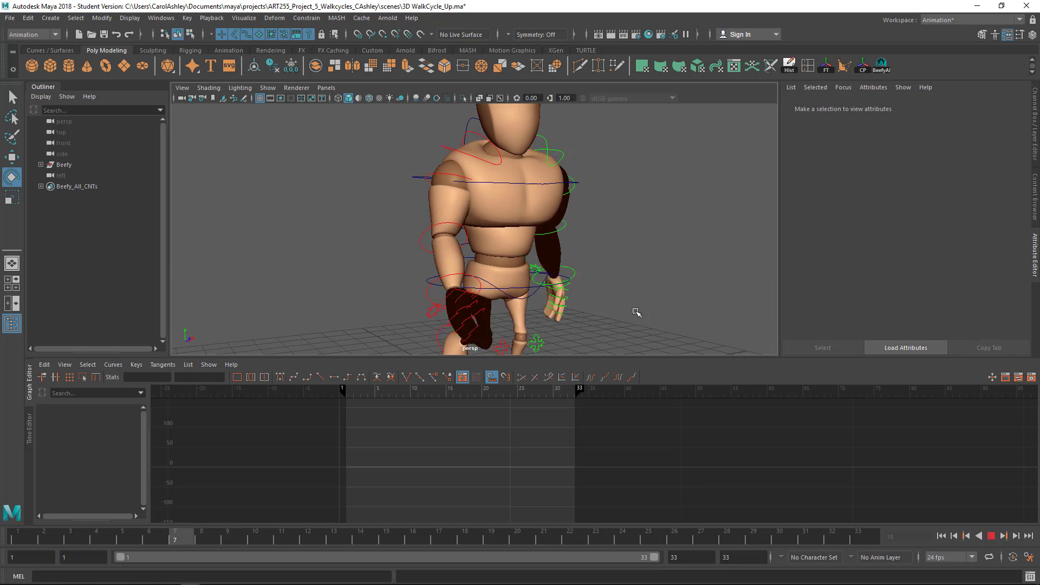
pyautogui.keyDown('alt'); pyautogui.moveTo(634, 245); pyautogui.dragTo(636, 230, button='middle'); pyautogui.keyUp('alt')
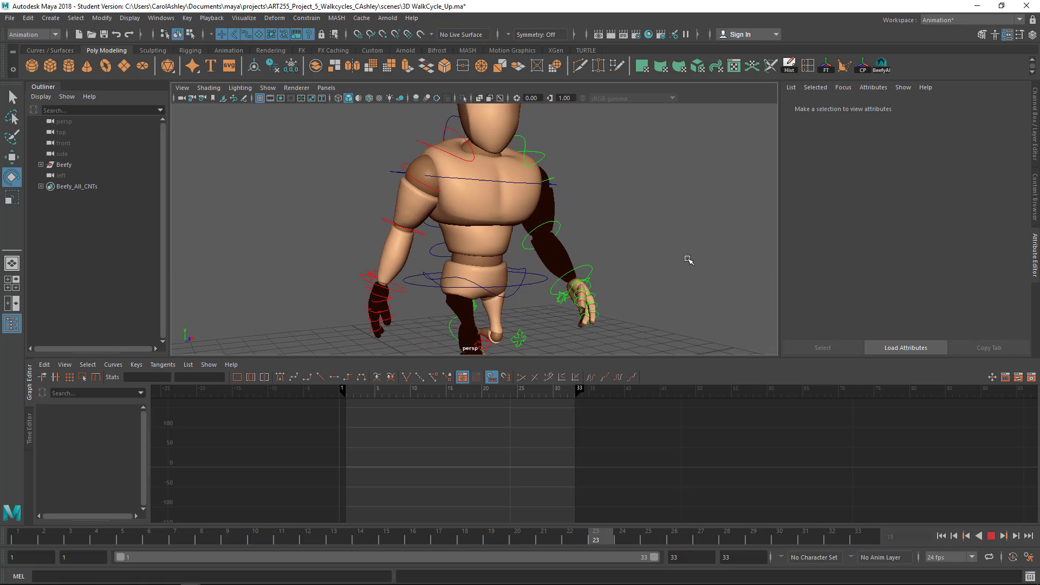
pyautogui.click(993, 536)
# Select the three spine controls together with the neck and head controls
pyautogui.keyDown('alt'); pyautogui.moveTo(708, 239); pyautogui.dragTo(571, 292); pyautogui.keyUp('alt')
pyautogui.click(454, 244)
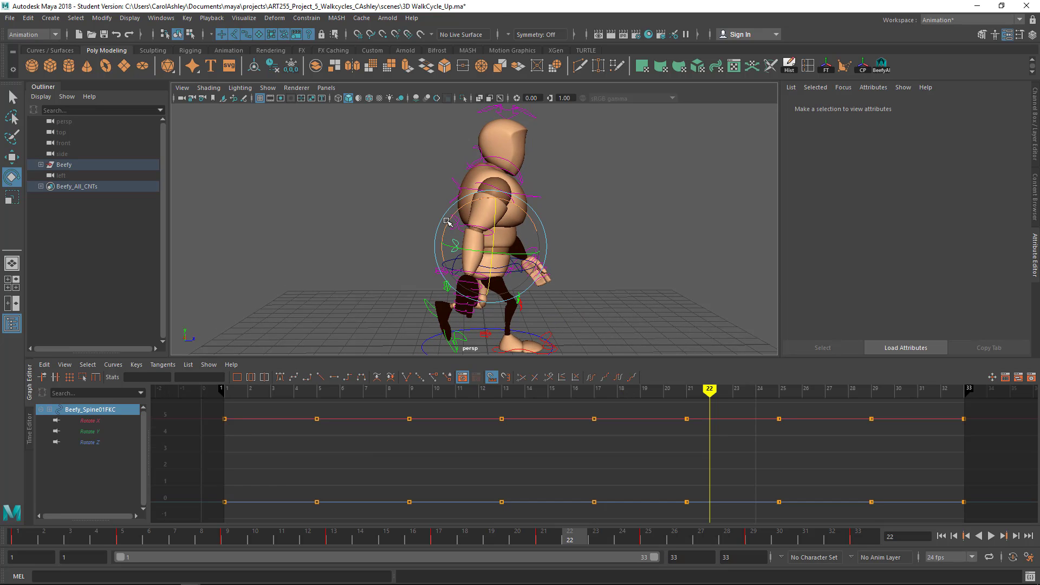
pyautogui.press('q')
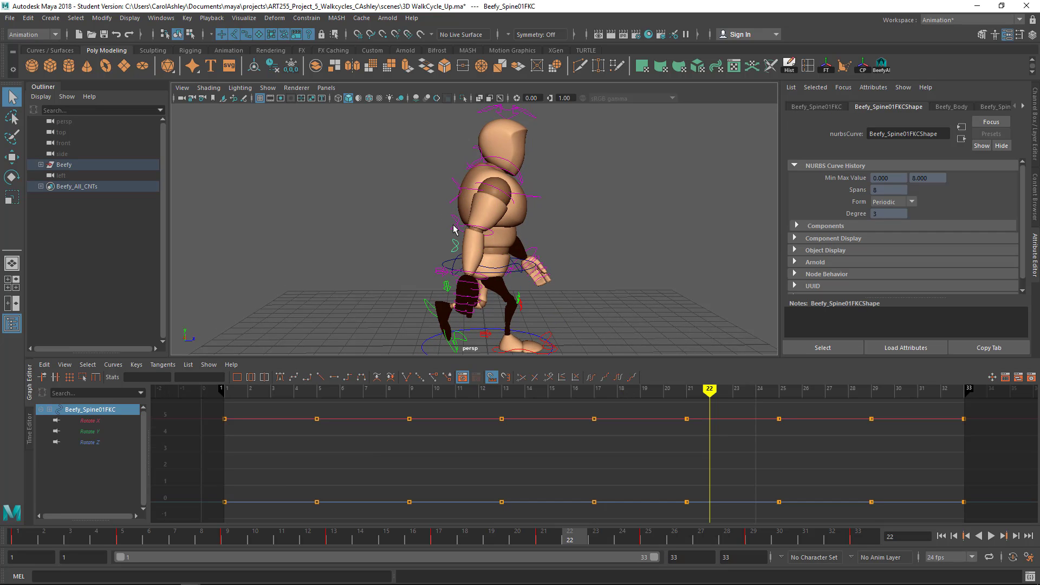
pyautogui.keyDown('shift'); pyautogui.click(453, 210); pyautogui.keyUp('shift')
pyautogui.keyDown('shift'); pyautogui.click(454, 201); pyautogui.keyUp('shift')
pyautogui.keyDown('alt'); pyautogui.moveTo(503, 209); pyautogui.dragTo(498, 246, button='middle'); pyautogui.keyUp('alt')
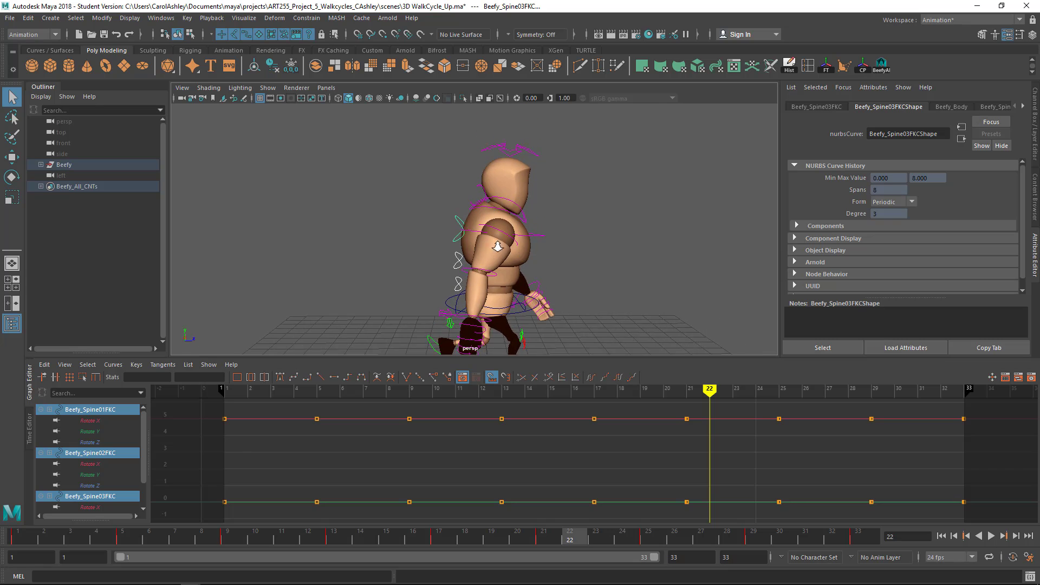
pyautogui.scroll(4, 503, 245)
pyautogui.keyDown('alt'); pyautogui.moveTo(511, 244); pyautogui.dragTo(504, 259); pyautogui.keyUp('alt')
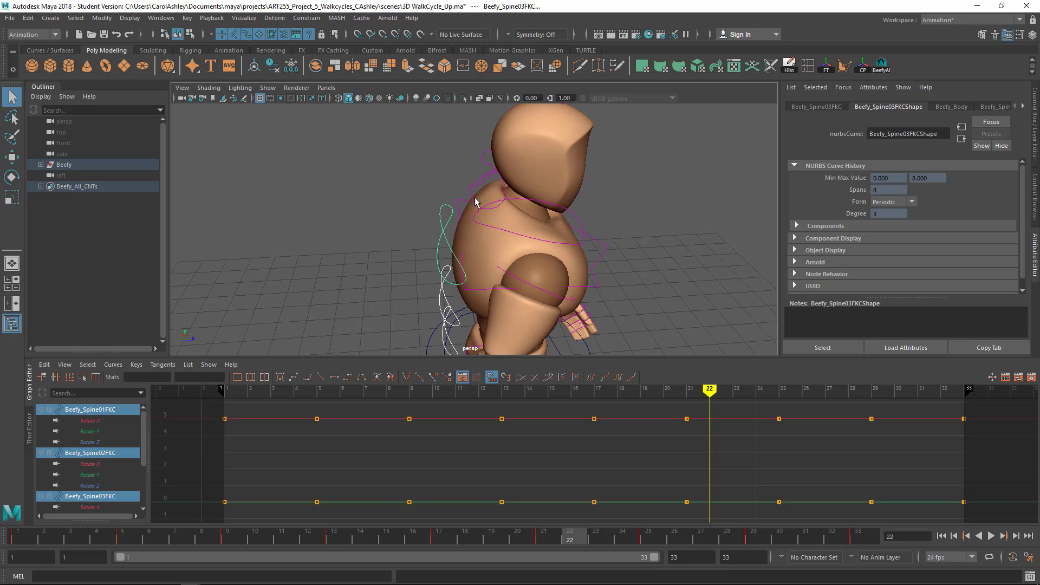
pyautogui.click(475, 202)
pyautogui.keyDown('alt'); pyautogui.moveTo(475, 201); pyautogui.dragTo(501, 285); pyautogui.keyUp('alt')
pyautogui.click(519, 176)
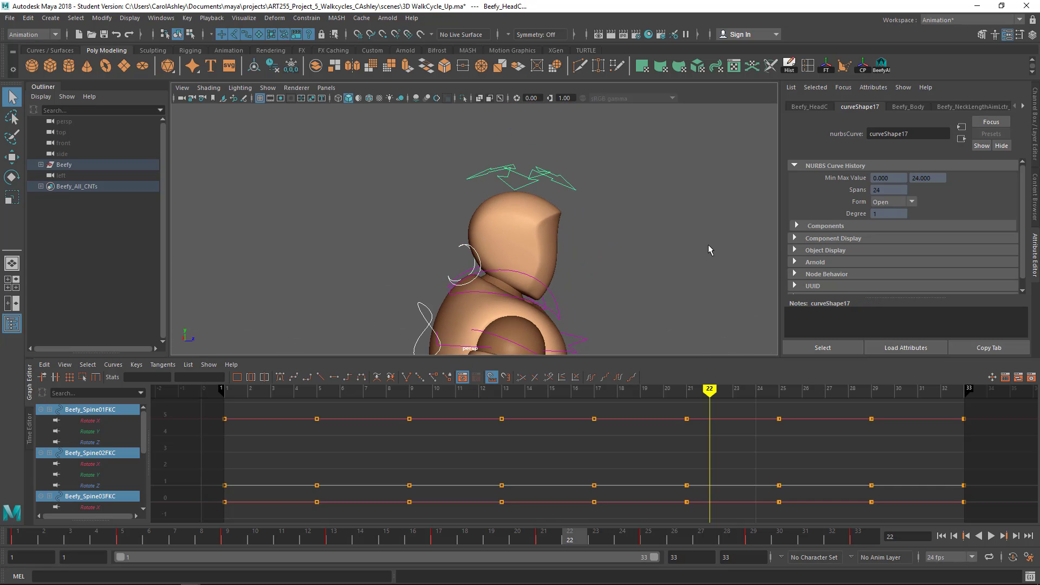
# Convert all keys of the selected spine, neck and head controls to spline tangents
pyautogui.scroll(-3, 645, 244)
pyautogui.keyDown('alt'); pyautogui.moveTo(644, 244); pyautogui.dragTo(622, 193, button='middle'); pyautogui.keyUp('alt')
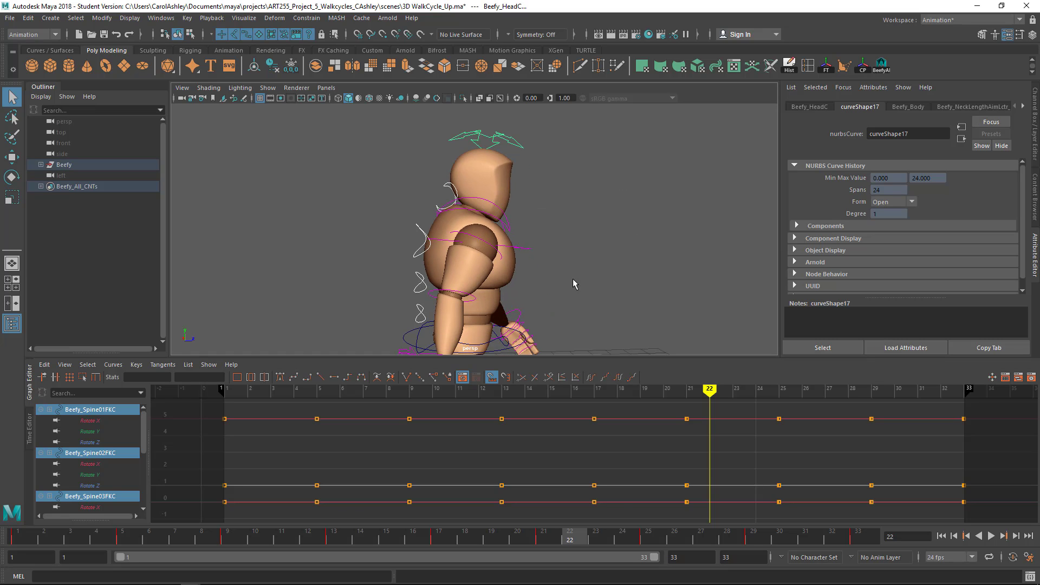
pyautogui.scroll(-2, 612, 245)
pyautogui.keyDown('alt'); pyautogui.moveTo(612, 245); pyautogui.dragTo(583, 285); pyautogui.keyUp('alt')
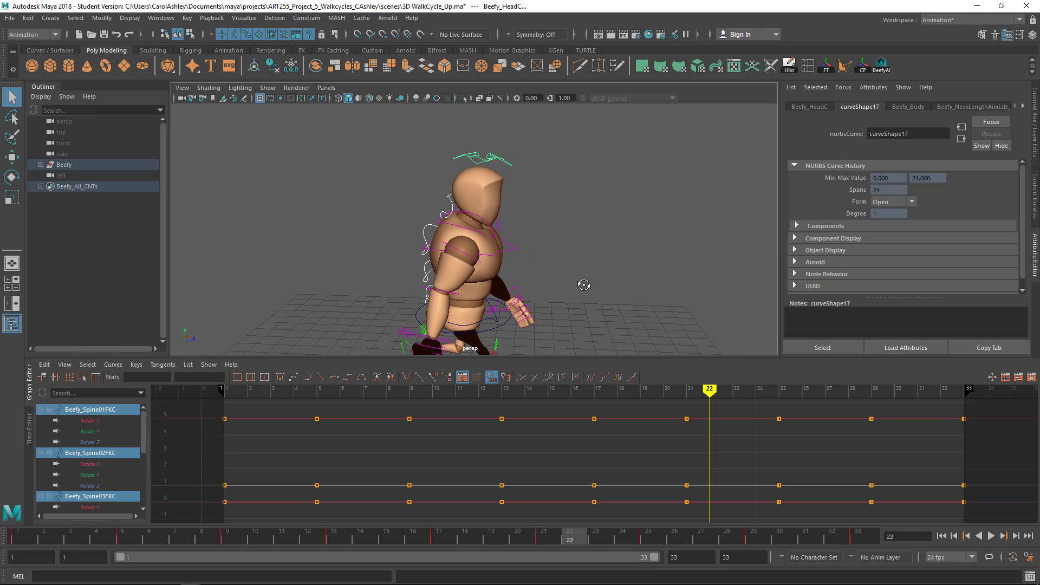
pyautogui.keyDown('alt'); pyautogui.moveTo(588, 260); pyautogui.dragTo(621, 164, button='middle'); pyautogui.keyUp('alt')
pyautogui.moveTo(200, 403); pyautogui.dragTo(1013, 534)
pyautogui.scroll(-2, 689, 475)
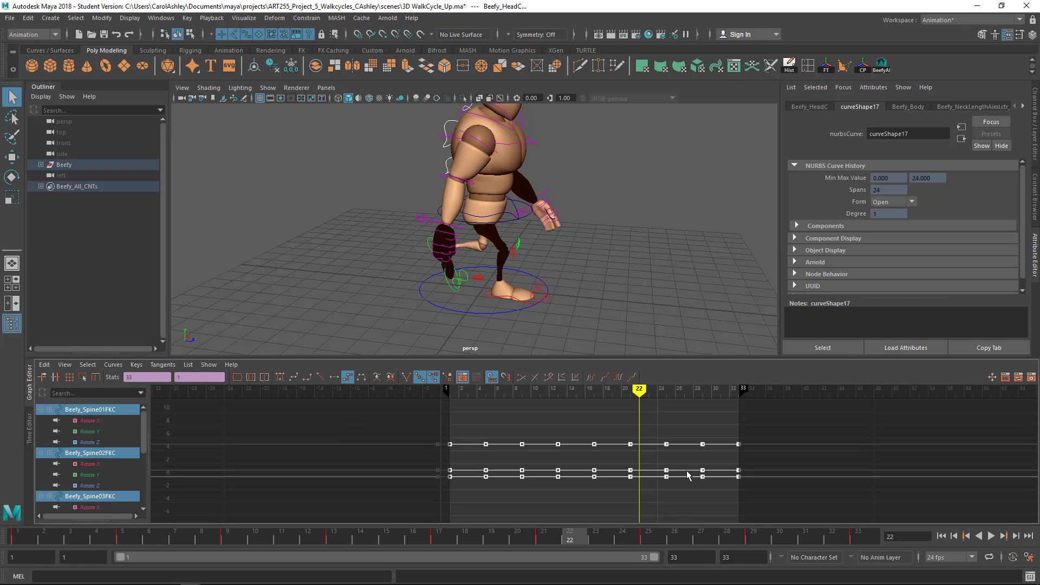
pyautogui.click(294, 377)
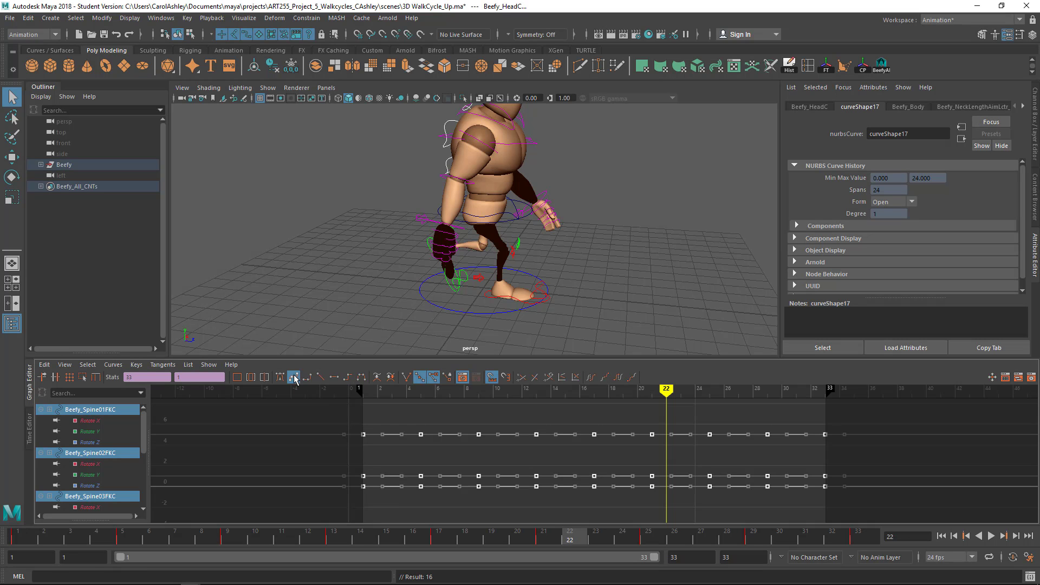
# Select the left and right clavicle controls together at the character's shoulders
pyautogui.scroll(3, 496, 227)
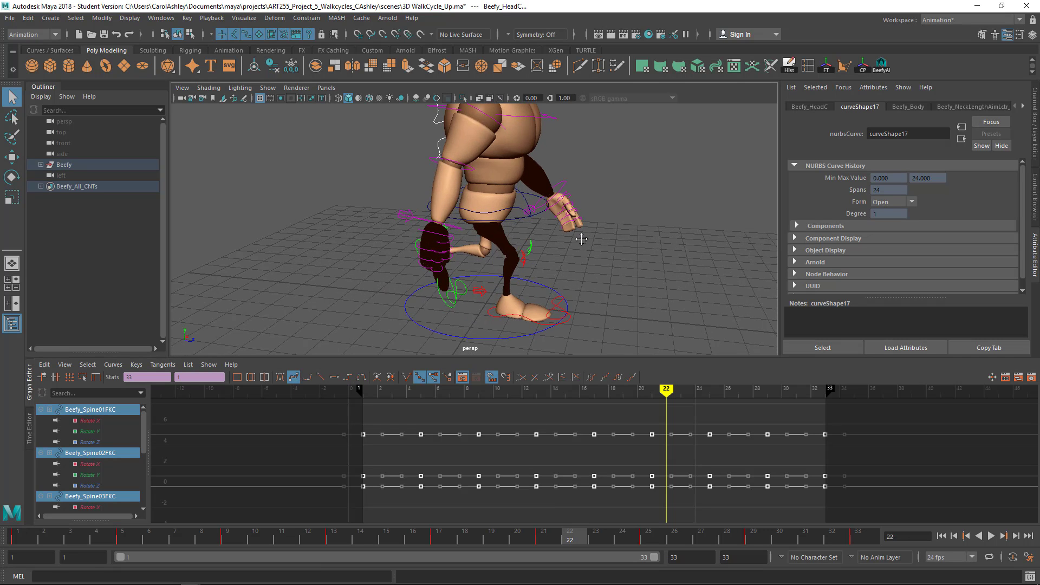
pyautogui.keyDown('alt'); pyautogui.moveTo(496, 222); pyautogui.dragTo(468, 301, button='middle'); pyautogui.keyUp('alt')
pyautogui.keyDown('alt'); pyautogui.moveTo(468, 301); pyautogui.dragTo(494, 281); pyautogui.keyUp('alt')
pyautogui.keyDown('alt'); pyautogui.moveTo(386, 262); pyautogui.dragTo(470, 222); pyautogui.keyUp('alt')
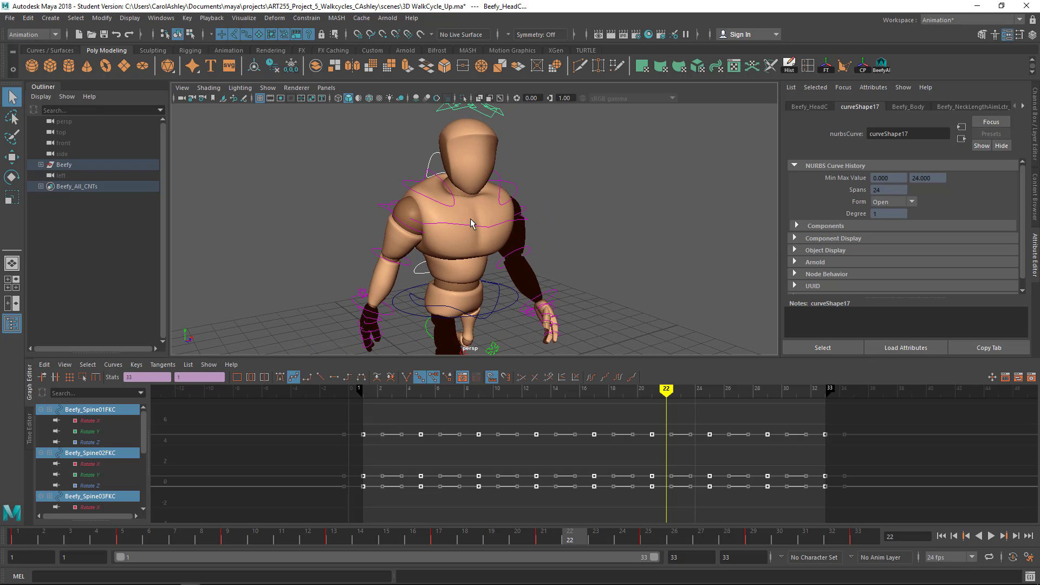
pyautogui.keyDown('alt'); pyautogui.moveTo(461, 272); pyautogui.dragTo(464, 213, button='middle'); pyautogui.keyUp('alt')
pyautogui.keyDown('alt'); pyautogui.moveTo(443, 236); pyautogui.dragTo(457, 242); pyautogui.keyUp('alt')
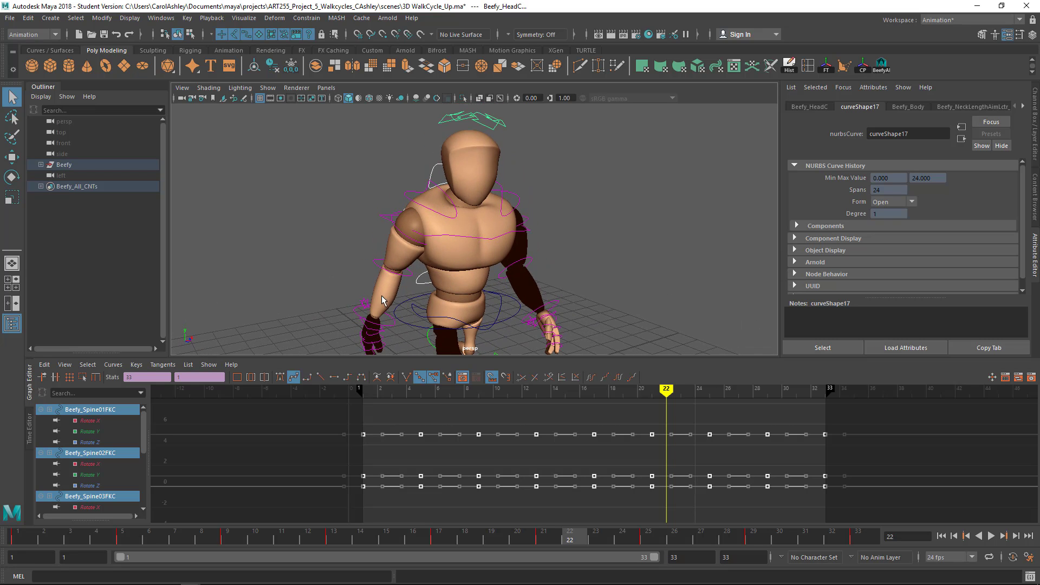
pyautogui.click(432, 212)
pyautogui.keyDown('alt'); pyautogui.moveTo(620, 259); pyautogui.dragTo(602, 257); pyautogui.keyUp('alt')
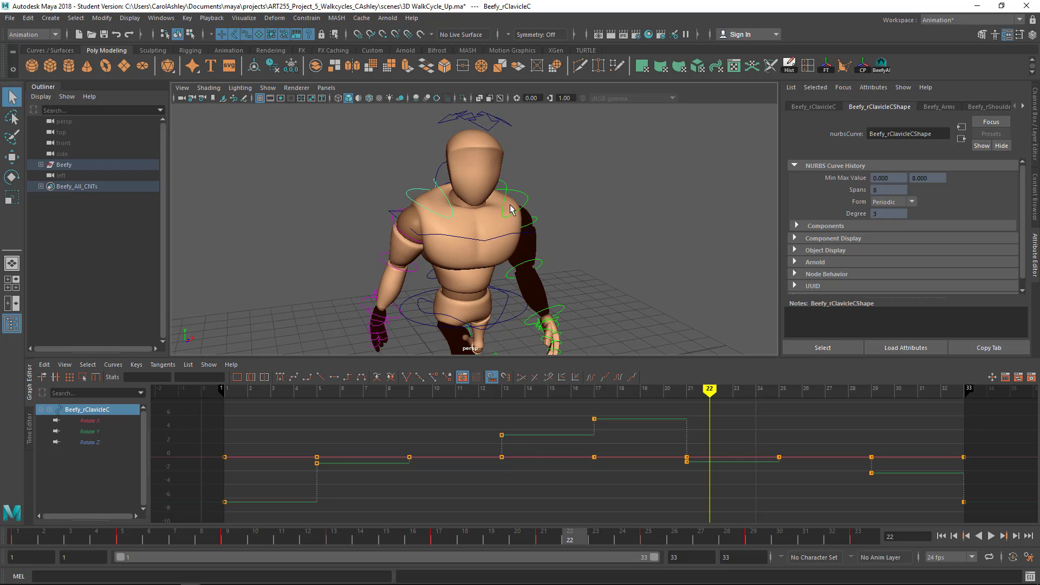
pyautogui.click(506, 195)
pyautogui.keyDown('shift'); pyautogui.click(453, 204); pyautogui.keyUp('shift')
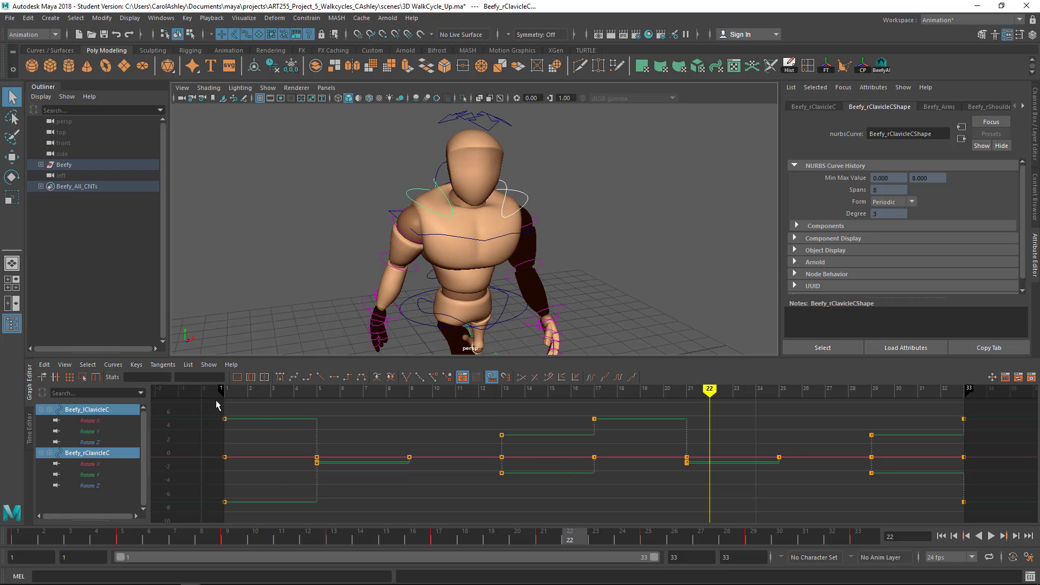
# Convert all keys of both clavicle controls to spline tangents
pyautogui.moveTo(203, 402); pyautogui.dragTo(461, 506)
pyautogui.moveTo(1007, 574); pyautogui.dragTo(1006, 573)
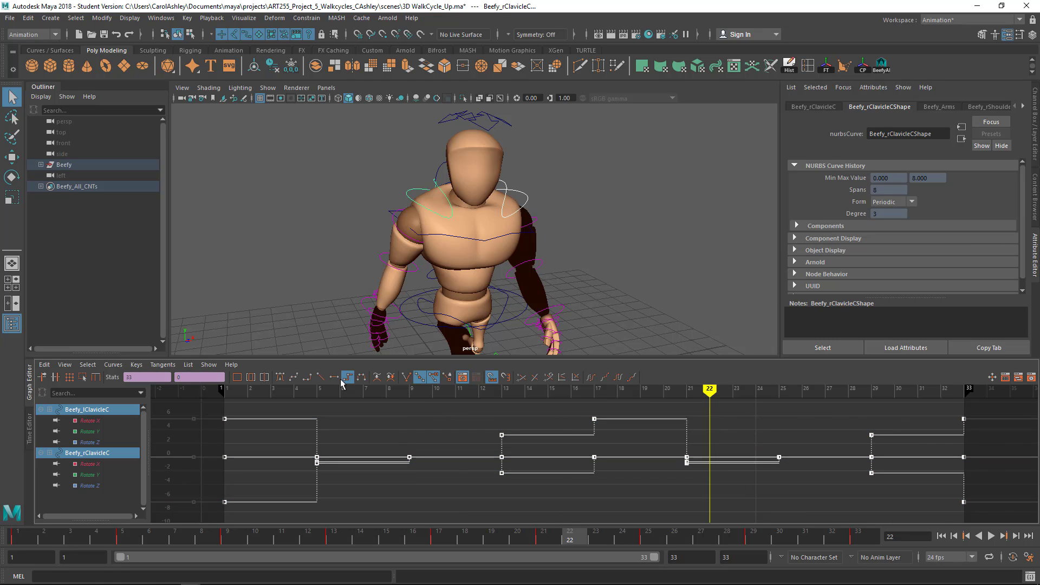
pyautogui.click(294, 377)
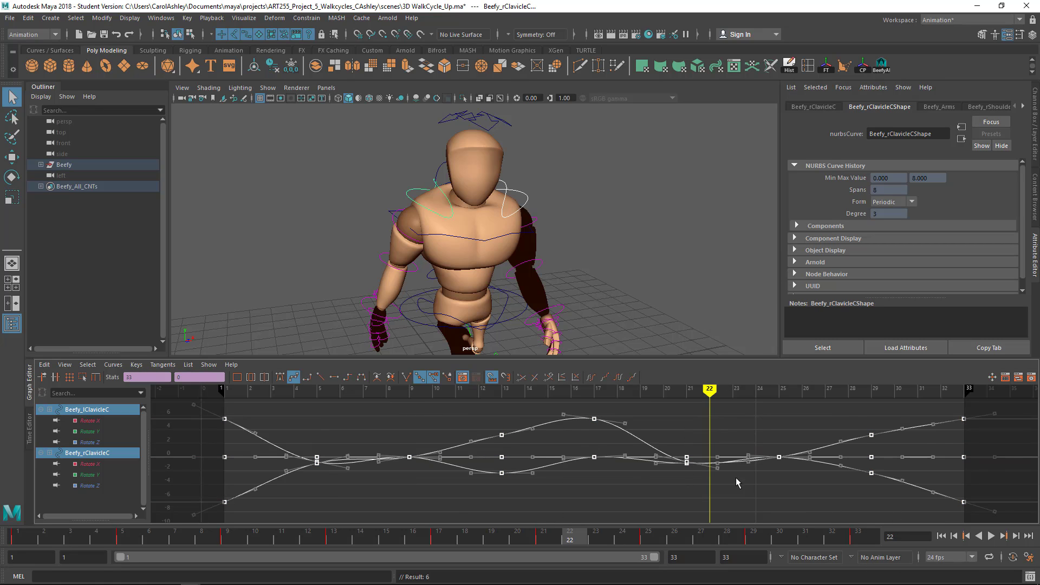
# Set both pre infinity and post infinity of the selected clavicle curves to Cycle
pyautogui.moveTo(735, 478)
pyautogui.keyDown('alt'); pyautogui.mouseDown(button='middle')
pyautogui.moveTo(566, 448)
pyautogui.moveTo(477, 489)
pyautogui.mouseUp(button='middle'); pyautogui.keyUp('alt')
pyautogui.moveTo(640, 462)
pyautogui.keyDown('alt'); pyautogui.mouseDown(button='middle')
pyautogui.moveTo(622, 462)
pyautogui.moveTo(979, 459)
pyautogui.mouseUp(button='middle'); pyautogui.keyUp('alt')
pyautogui.keyDown('alt'); pyautogui.moveTo(676, 462); pyautogui.dragTo(672, 454, button='middle'); pyautogui.keyUp('alt')
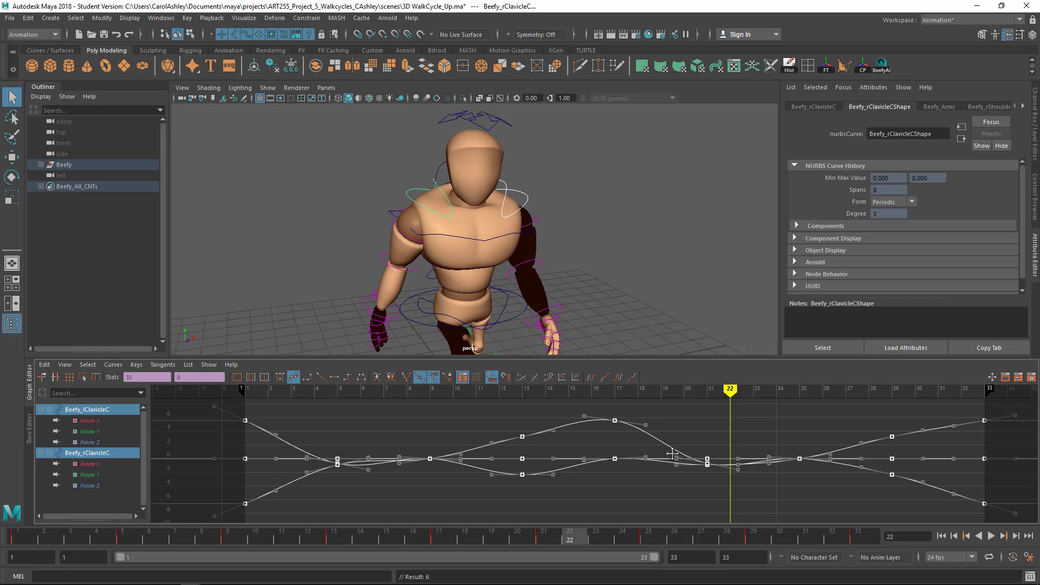
pyautogui.click(135, 365)
pyautogui.moveTo(114, 367)
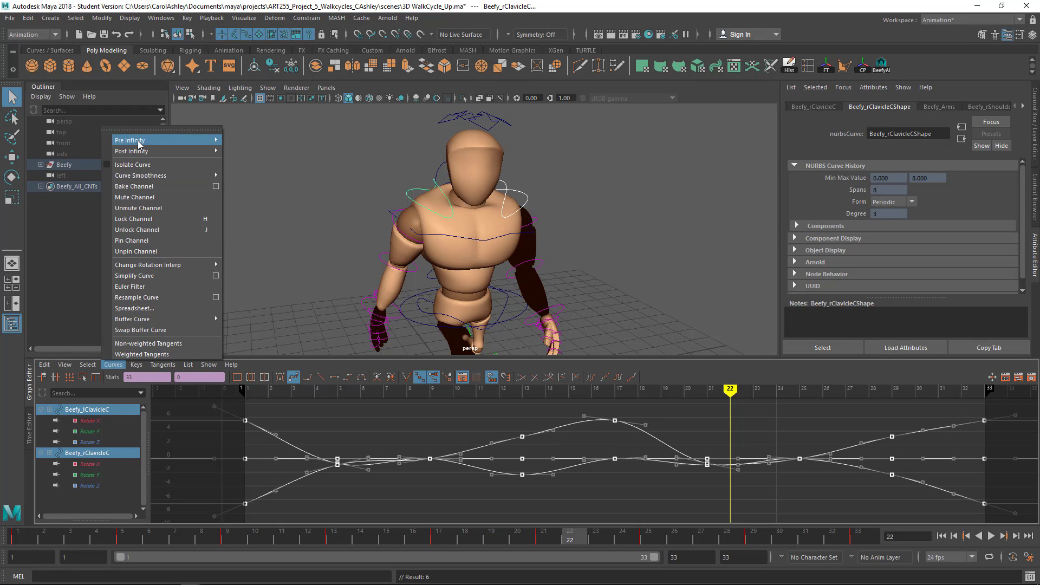
pyautogui.moveTo(140, 142)
pyautogui.click(243, 150)
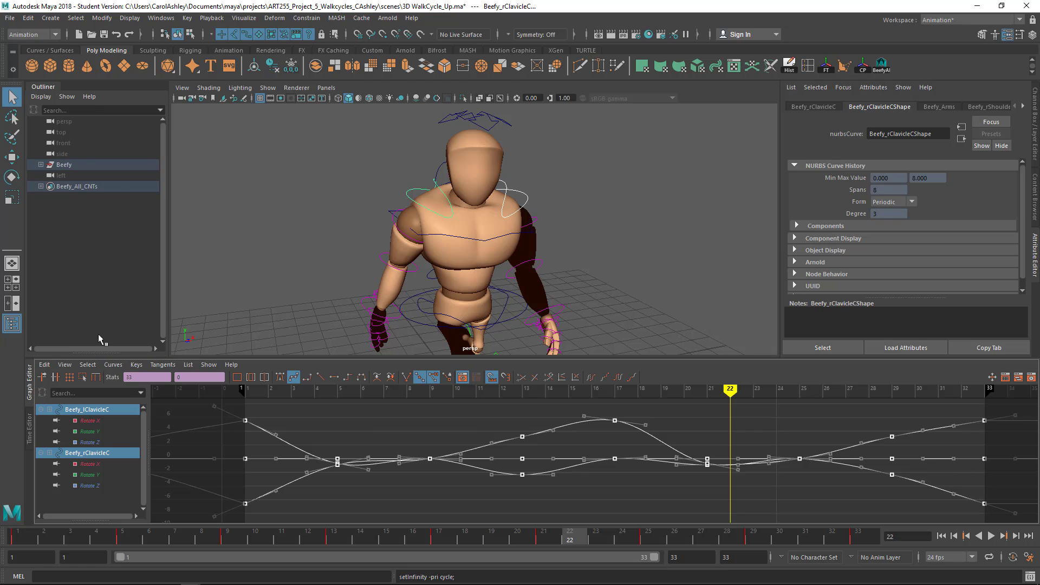
pyautogui.click(113, 365)
pyautogui.moveTo(142, 159)
pyautogui.click(259, 161)
# Flatten the tangents of the clavicle keys at frame 33
pyautogui.keyDown('alt'); pyautogui.moveTo(739, 438); pyautogui.dragTo(431, 449, button='middle'); pyautogui.keyUp('alt')
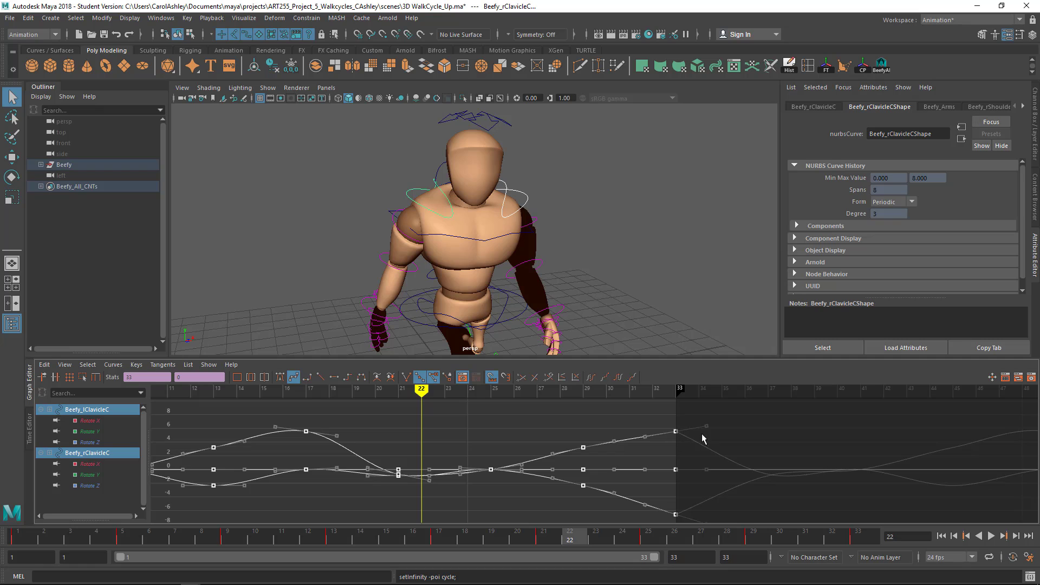
pyautogui.keyDown('alt'); pyautogui.moveTo(685, 443); pyautogui.dragTo(613, 402, button='middle'); pyautogui.keyUp('alt')
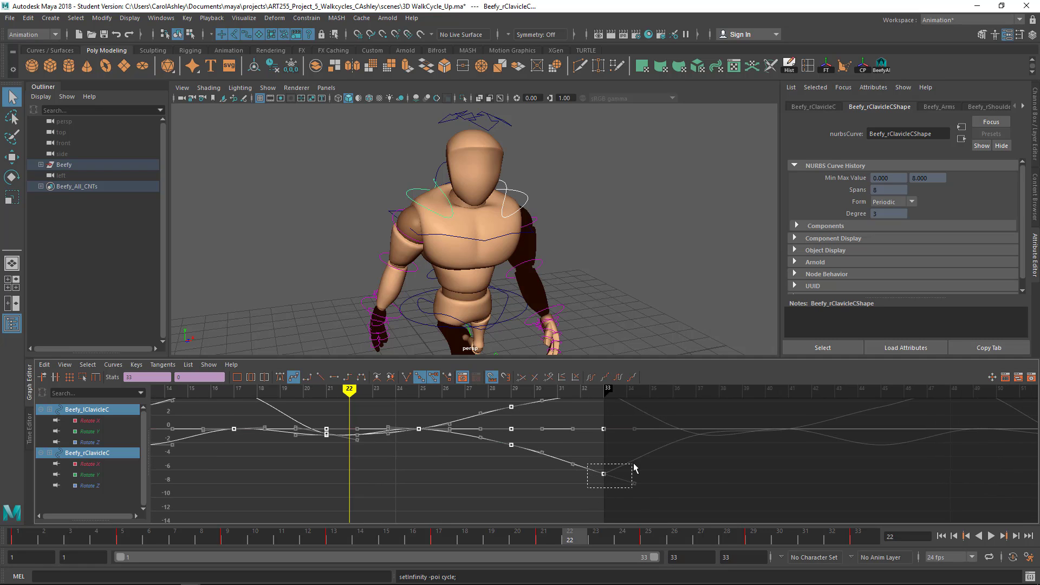
pyautogui.moveTo(633, 465); pyautogui.dragTo(636, 463)
pyautogui.keyDown('alt'); pyautogui.moveTo(692, 476); pyautogui.dragTo(685, 516, button='middle'); pyautogui.keyUp('alt')
pyautogui.keyDown('alt'); pyautogui.moveTo(640, 444); pyautogui.dragTo(641, 434, button='middle'); pyautogui.keyUp('alt')
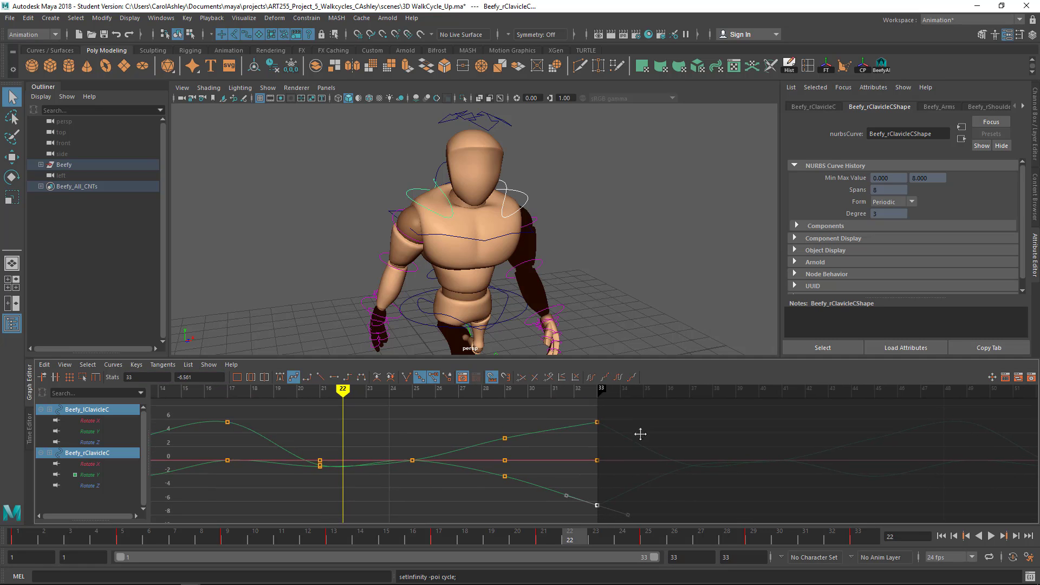
pyautogui.click(335, 377)
# Flatten the tangents of the clavicle keys at frame 1
pyautogui.moveTo(454, 452)
pyautogui.keyDown('alt'); pyautogui.mouseDown(button='middle')
pyautogui.moveTo(659, 451)
pyautogui.moveTo(683, 467)
pyautogui.mouseUp(button='middle'); pyautogui.keyUp('alt')
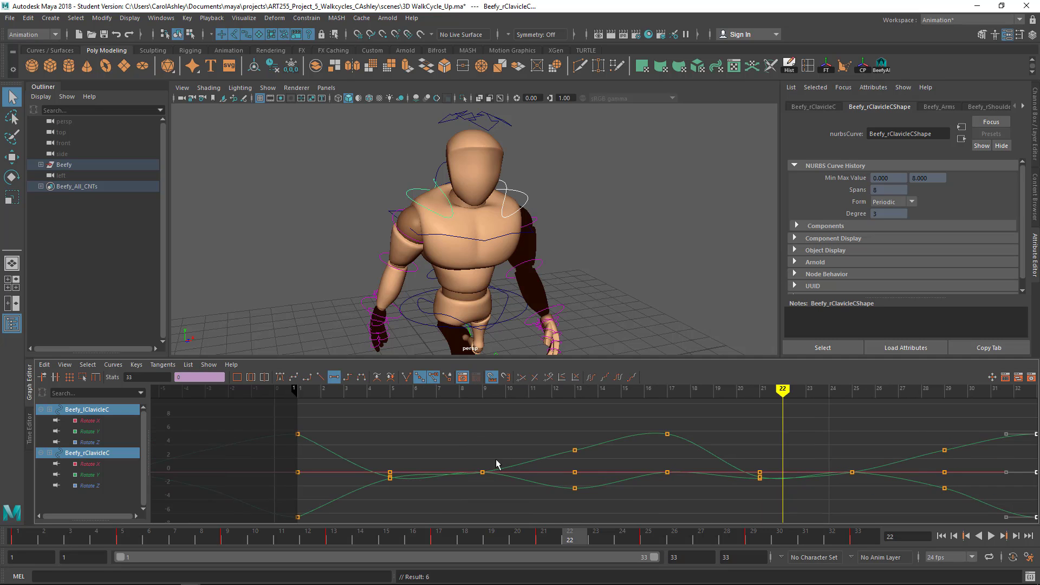
pyautogui.keyDown('alt'); pyautogui.moveTo(393, 473); pyautogui.dragTo(580, 449, button='middle'); pyautogui.keyUp('alt')
pyautogui.moveTo(473, 501); pyautogui.dragTo(507, 403)
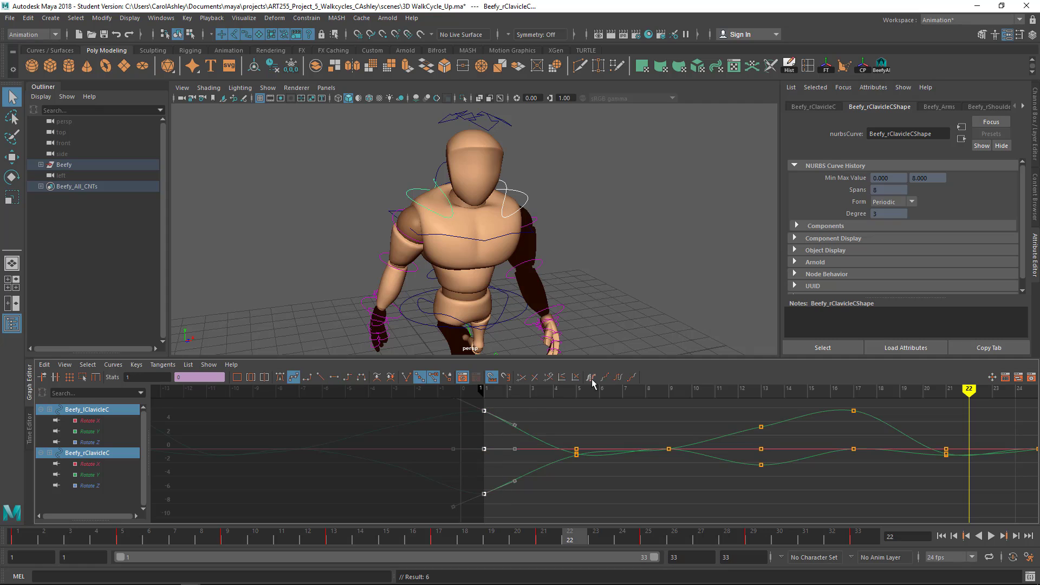
pyautogui.click(335, 377)
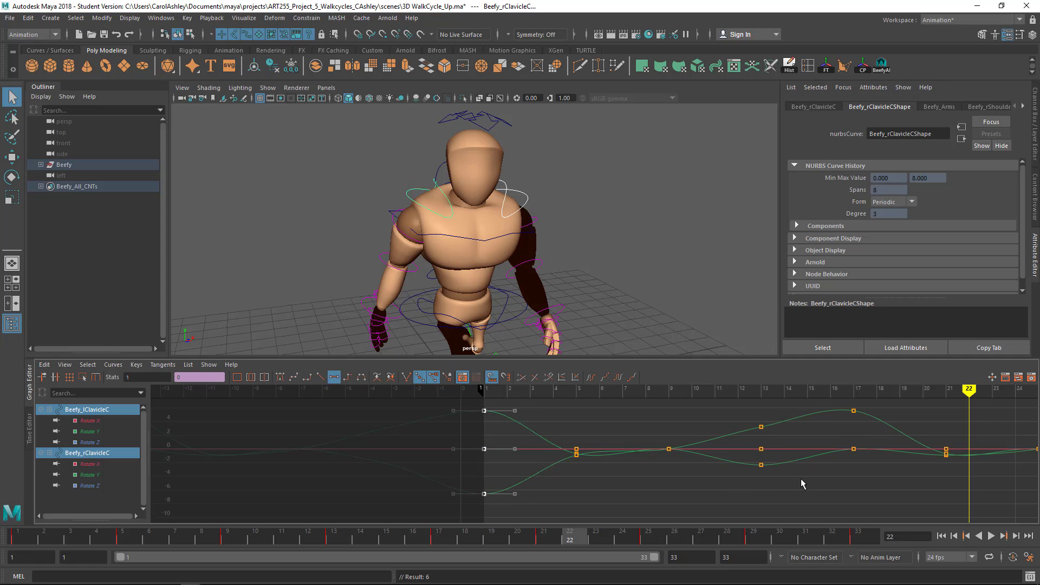
# Select the left and right shoulder FK controls together on the character's upper arms
pyautogui.keyDown('alt'); pyautogui.moveTo(801, 480); pyautogui.dragTo(510, 483, button='middle'); pyautogui.keyUp('alt')
pyautogui.keyDown('alt'); pyautogui.moveTo(764, 475); pyautogui.dragTo(576, 472, button='middle'); pyautogui.keyUp('alt')
pyautogui.moveTo(605, 465)
pyautogui.keyDown('alt'); pyautogui.mouseDown(button='right')
pyautogui.moveTo(579, 462)
pyautogui.moveTo(603, 463)
pyautogui.mouseUp(button='right'); pyautogui.keyUp('alt')
pyautogui.keyDown('alt'); pyautogui.moveTo(548, 460); pyautogui.dragTo(590, 472, button='middle'); pyautogui.keyUp('alt')
pyautogui.middleClick(536, 284)
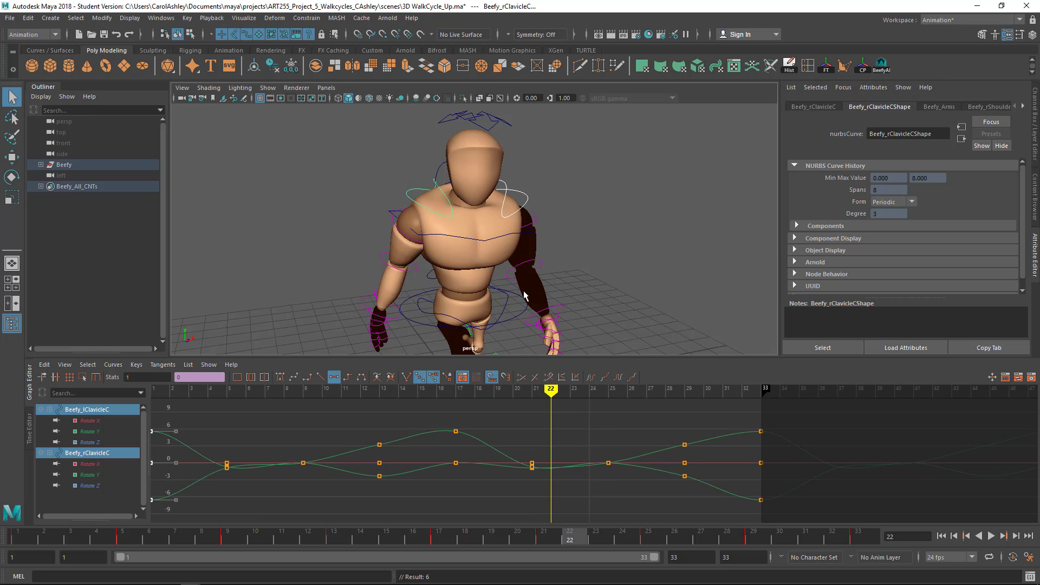
pyautogui.keyDown('alt'); pyautogui.moveTo(472, 270); pyautogui.dragTo(528, 295, button='middle'); pyautogui.keyUp('alt')
pyautogui.keyDown('alt'); pyautogui.moveTo(529, 295); pyautogui.dragTo(595, 287, button='right'); pyautogui.keyUp('alt')
pyautogui.keyDown('alt'); pyautogui.moveTo(595, 287); pyautogui.dragTo(547, 236, button='middle'); pyautogui.keyUp('alt')
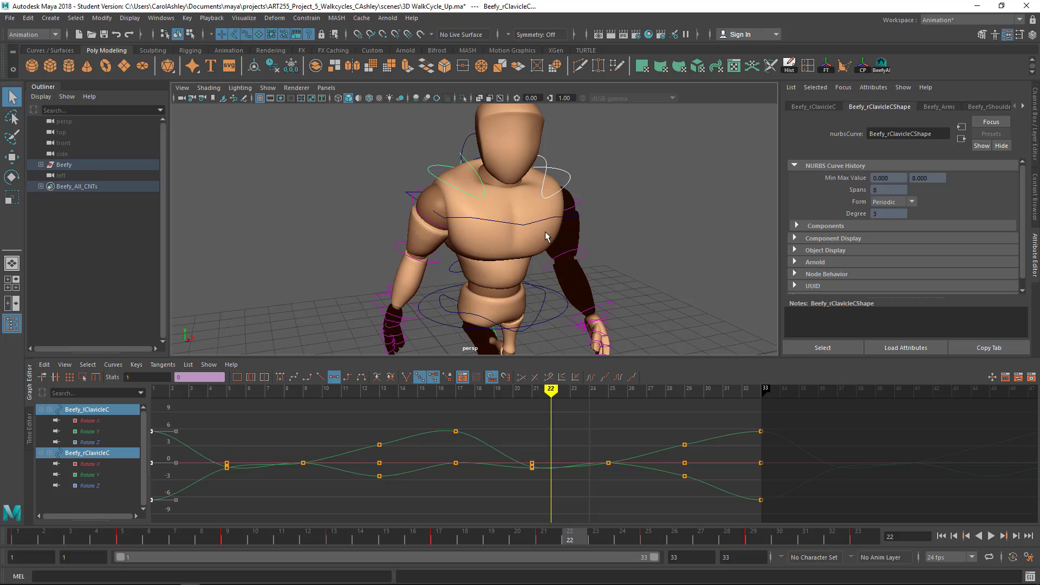
pyautogui.click(415, 208)
pyautogui.keyDown('alt'); pyautogui.moveTo(559, 271); pyautogui.dragTo(516, 264); pyautogui.keyUp('alt')
pyautogui.keyDown('shift'); pyautogui.click(595, 214); pyautogui.keyUp('shift')
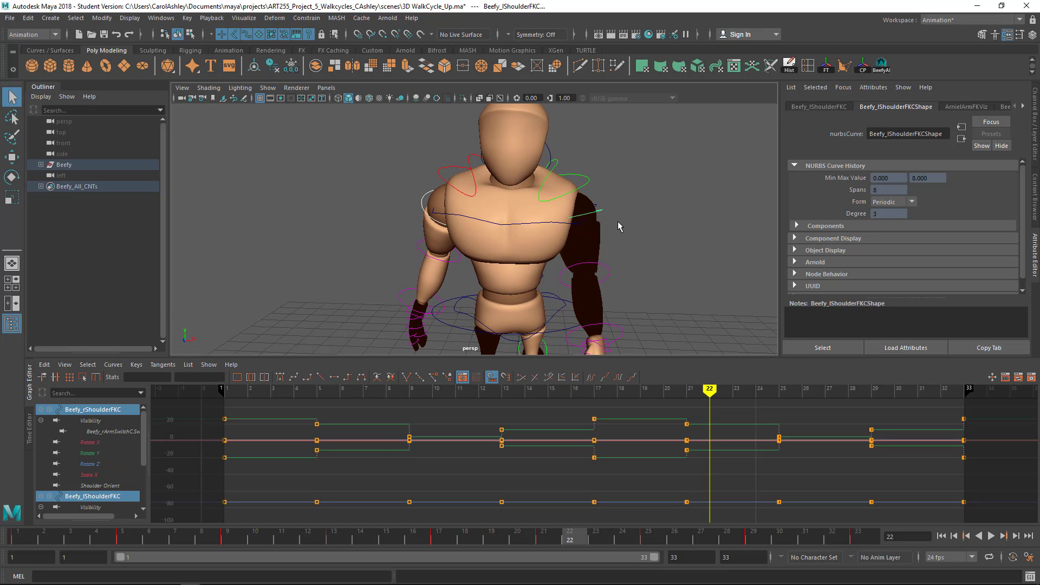
# Convert all keys of both shoulder FK controls to spline tangents
pyautogui.keyDown('alt'); pyautogui.moveTo(641, 435); pyautogui.dragTo(434, 430, button='right'); pyautogui.keyUp('alt')
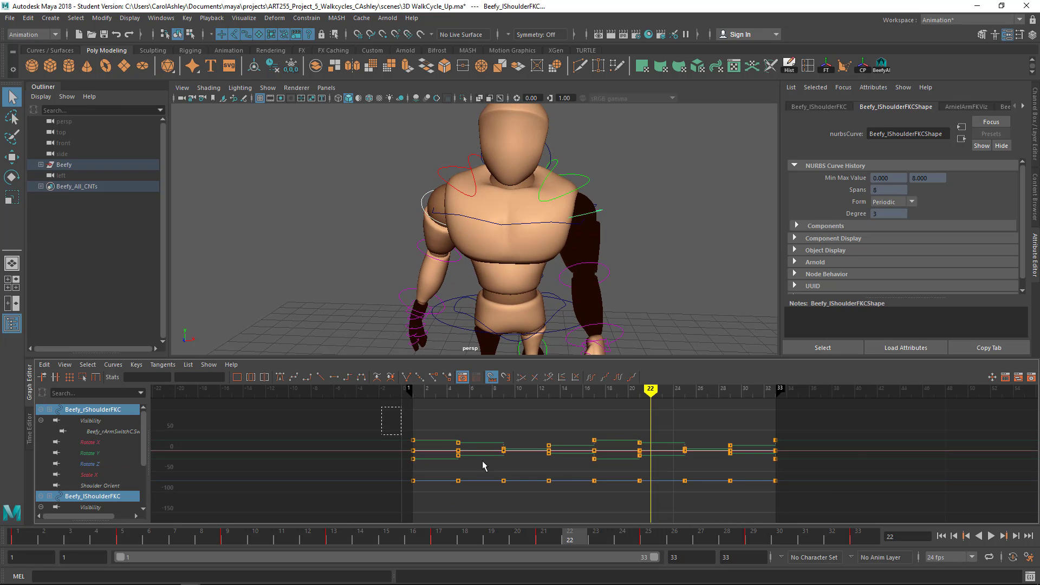
pyautogui.moveTo(483, 466); pyautogui.dragTo(905, 511)
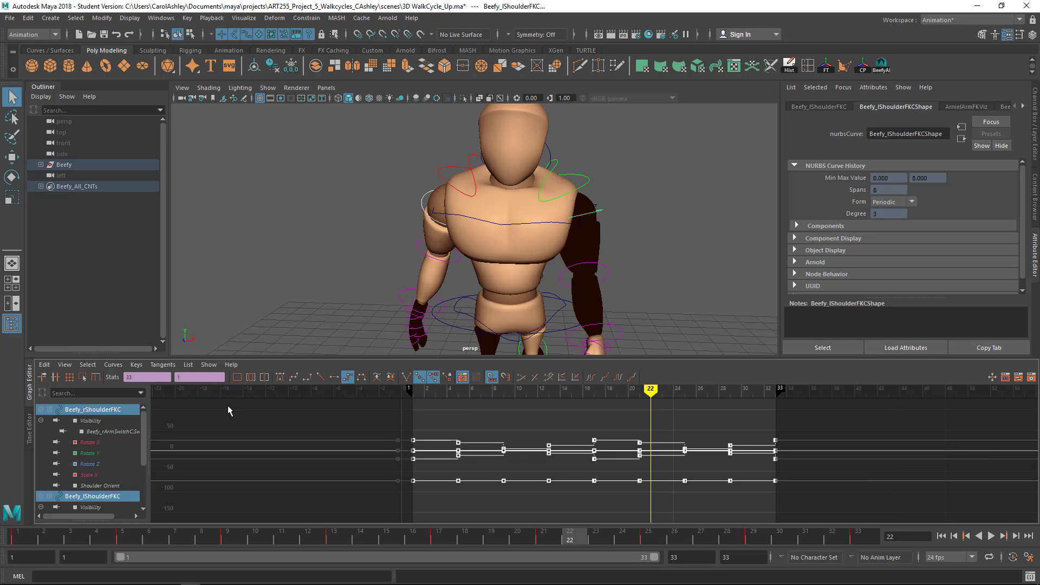
pyautogui.click(293, 378)
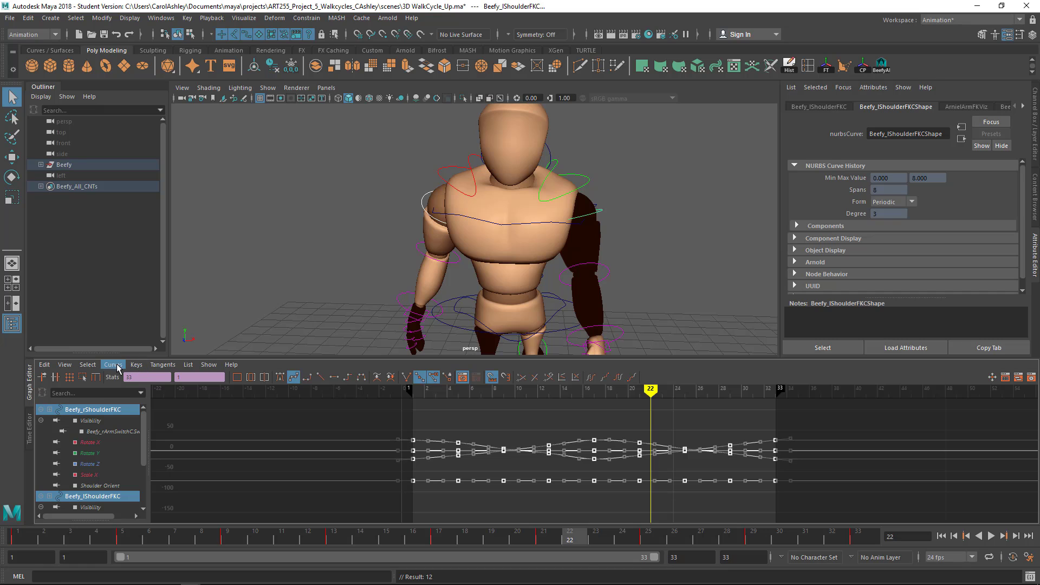
# Set both pre infinity and post infinity of the shoulder FK curves to Cycle
pyautogui.click(118, 368)
pyautogui.moveTo(130, 142)
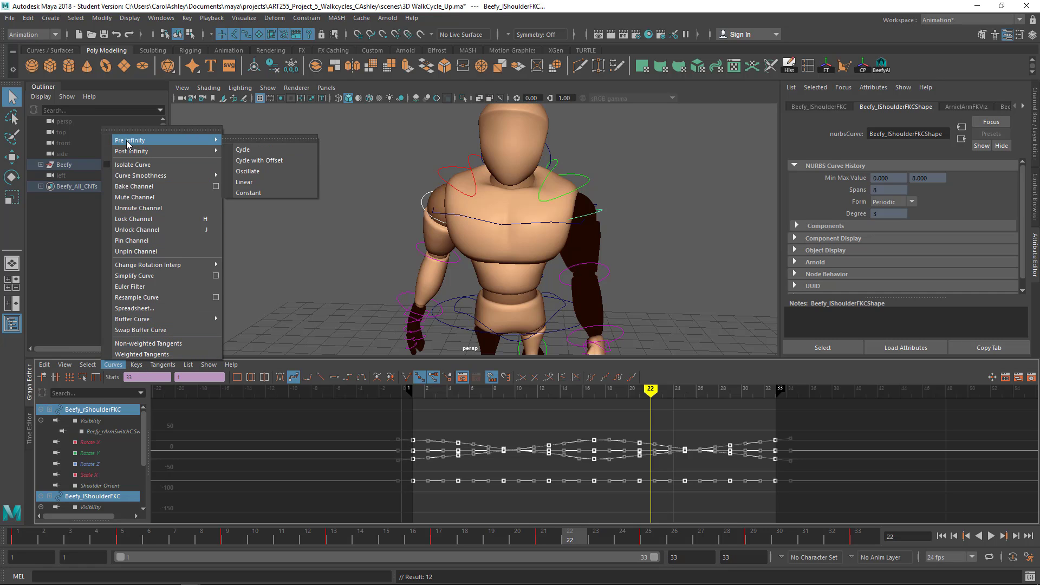
pyautogui.click(252, 150)
pyautogui.click(114, 365)
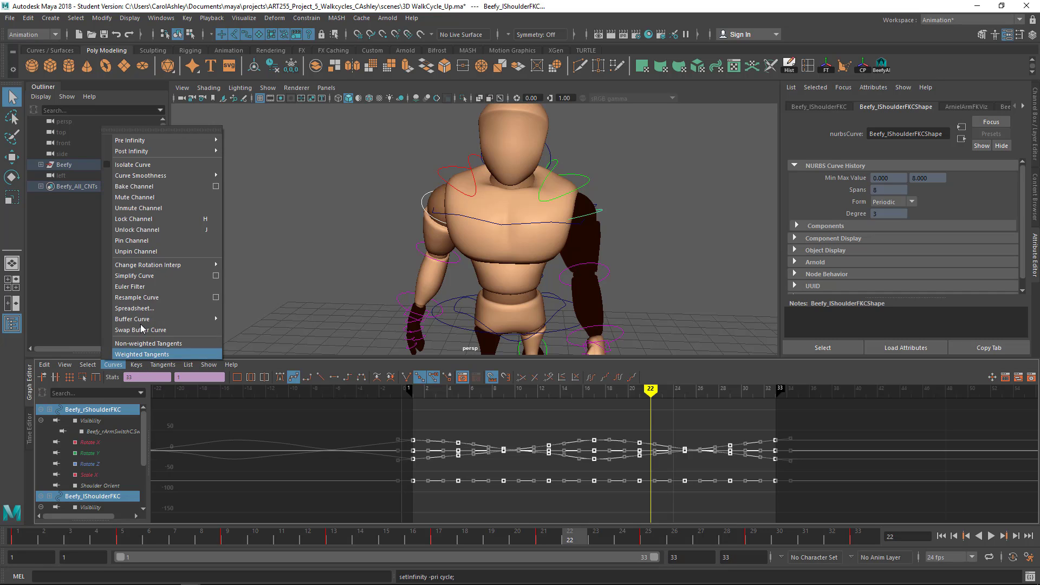
pyautogui.click(243, 160)
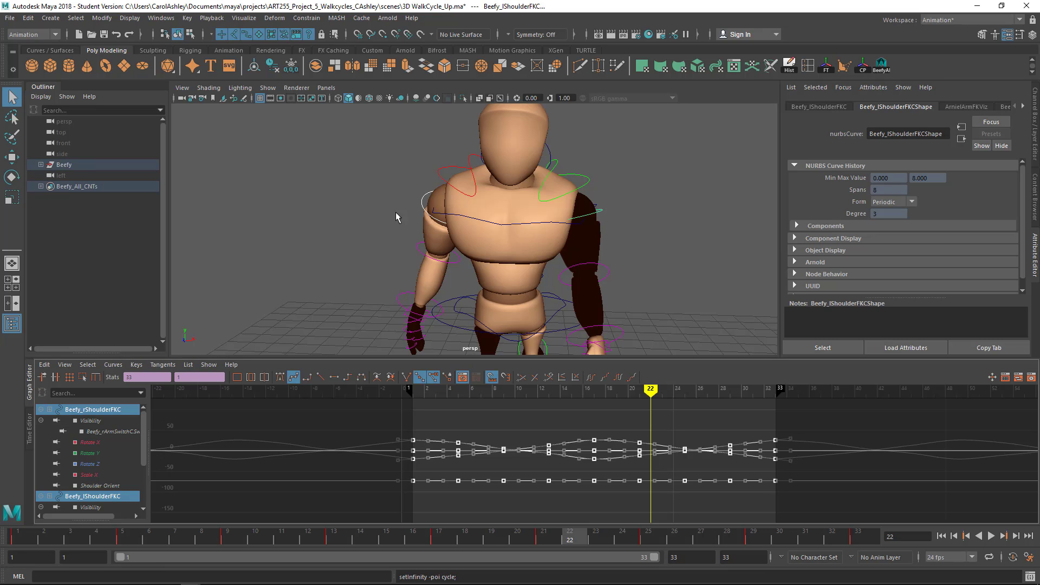
# Flatten the tangents of the shoulder FK keys at frame 33
pyautogui.keyDown('alt'); pyautogui.moveTo(652, 423); pyautogui.dragTo(443, 417, button='middle'); pyautogui.keyUp('alt')
pyautogui.keyDown('alt'); pyautogui.moveTo(446, 431); pyautogui.dragTo(492, 438, button='right'); pyautogui.keyUp('alt')
pyautogui.keyDown('alt'); pyautogui.moveTo(511, 448); pyautogui.dragTo(562, 526, button='middle'); pyautogui.keyUp('alt')
pyautogui.keyDown('alt'); pyautogui.moveTo(619, 480); pyautogui.dragTo(585, 455, button='right'); pyautogui.keyUp('alt')
pyautogui.keyDown('alt'); pyautogui.moveTo(620, 471); pyautogui.dragTo(610, 449, button='middle'); pyautogui.keyUp('alt')
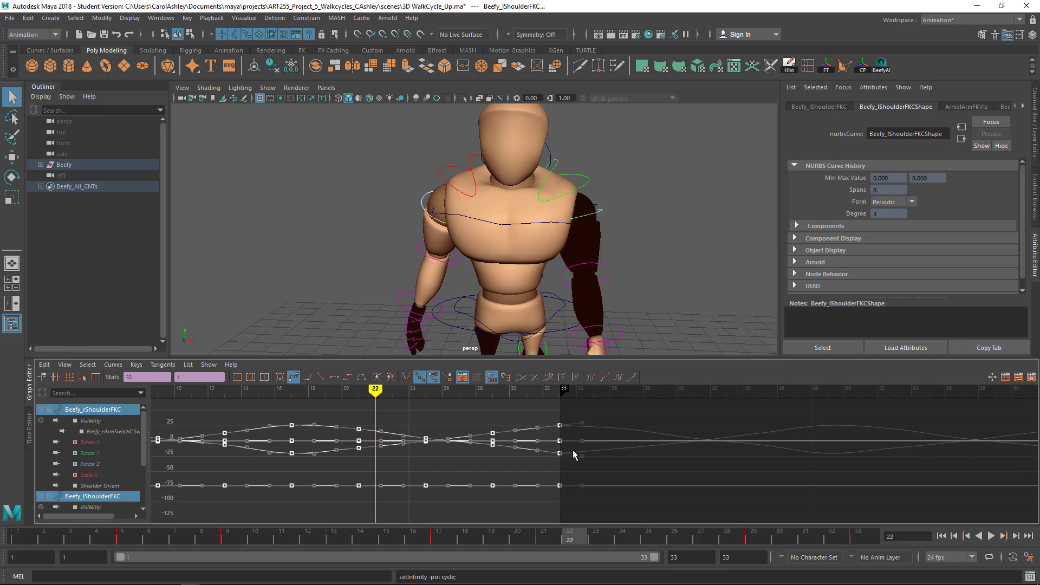
pyautogui.moveTo(578, 509); pyautogui.dragTo(580, 510)
pyautogui.keyDown('alt'); pyautogui.moveTo(552, 425); pyautogui.dragTo(574, 421, button='middle'); pyautogui.keyUp('alt')
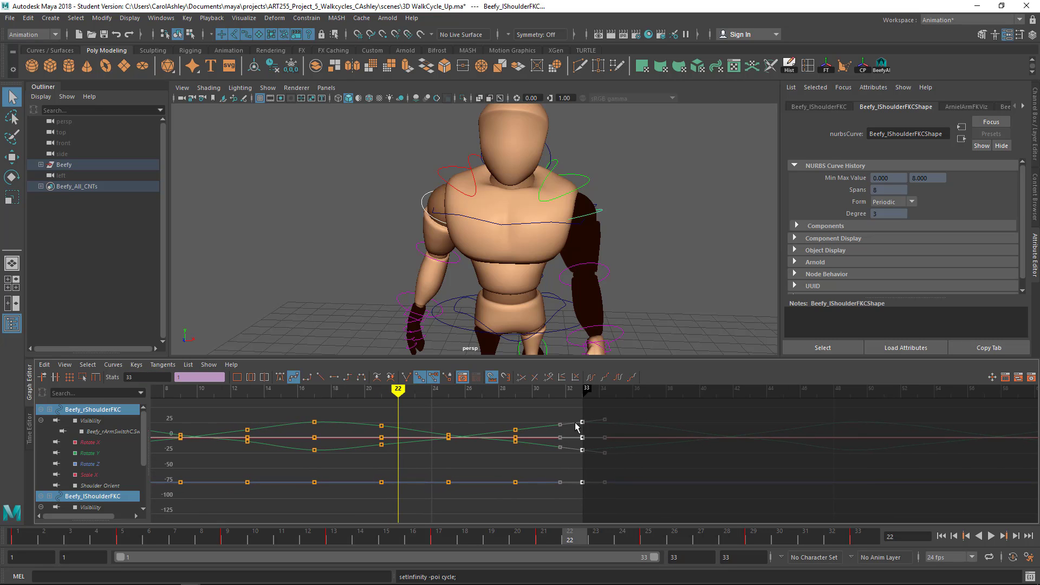
pyautogui.click(334, 379)
# Flatten the tangents of the shoulder FK keys at frame 1
pyautogui.keyDown('alt'); pyautogui.moveTo(359, 445); pyautogui.dragTo(543, 458, button='middle'); pyautogui.keyUp('alt')
pyautogui.moveTo(248, 508); pyautogui.dragTo(249, 508)
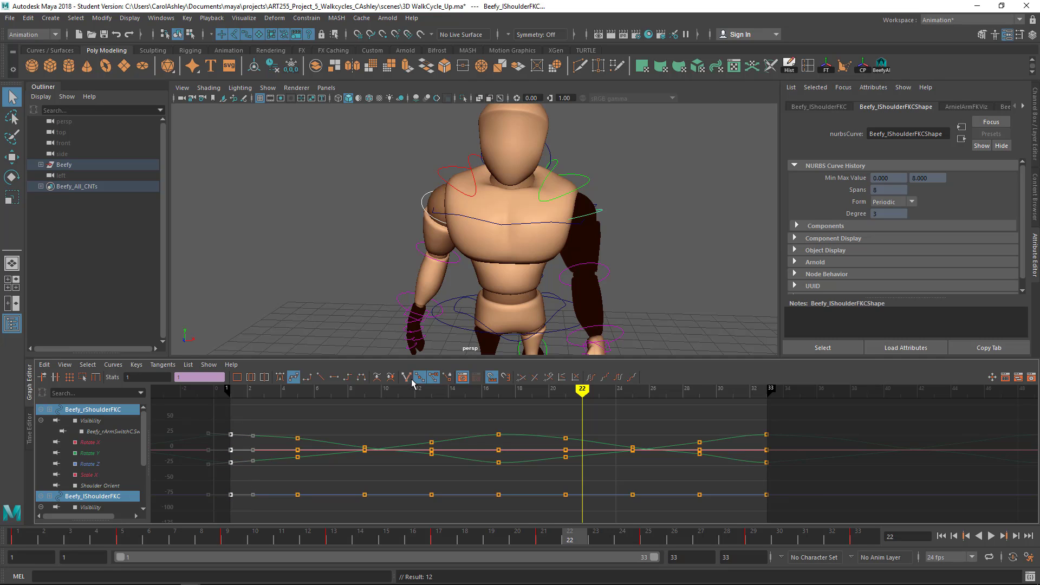
pyautogui.click(335, 377)
# Select the left and right elbow FK controls together on the character's arms
pyautogui.scroll(-5, 441, 434)
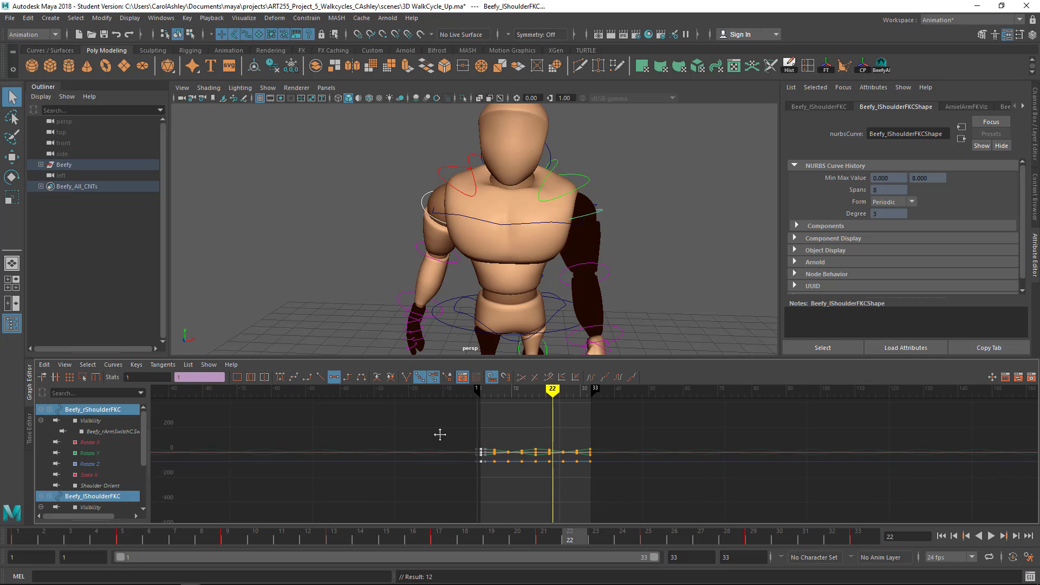
pyautogui.scroll(3, 455, 441)
pyautogui.keyDown('alt'); pyautogui.moveTo(461, 443); pyautogui.dragTo(475, 477, button='middle'); pyautogui.keyUp('alt')
pyautogui.scroll(5, 546, 448)
pyautogui.press('a')
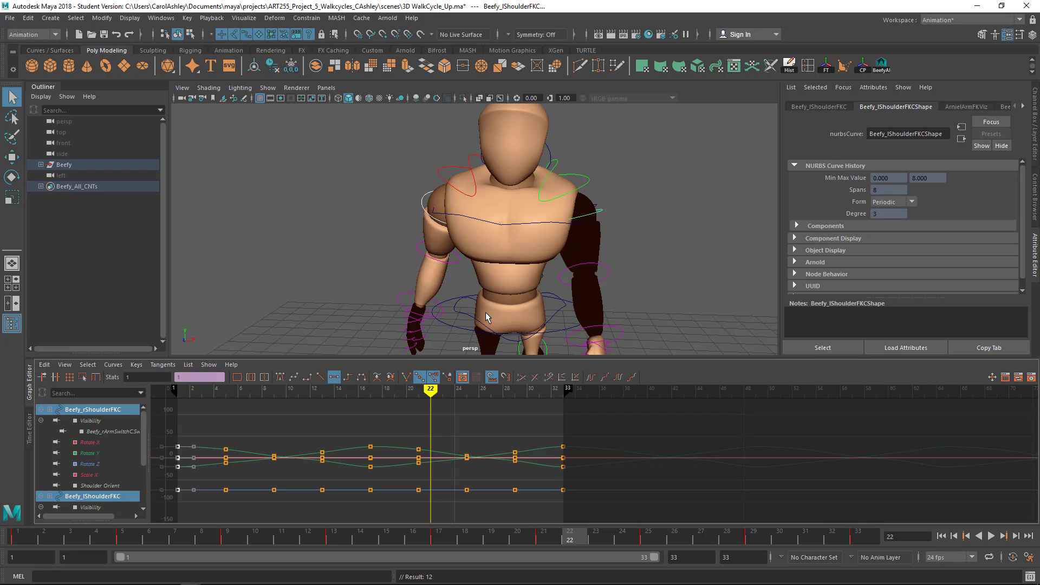
pyautogui.click(454, 267)
pyautogui.keyDown('shift'); pyautogui.click(606, 266); pyautogui.keyUp('shift')
pyautogui.keyDown('alt'); pyautogui.moveTo(720, 295); pyautogui.dragTo(716, 269, button='middle'); pyautogui.keyUp('alt')
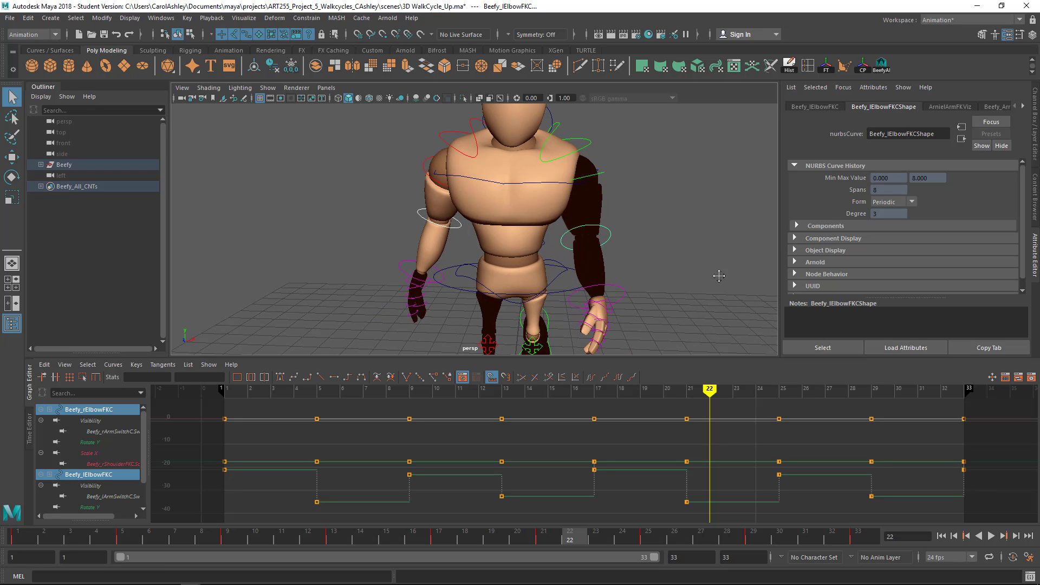
# Convert all keys of both elbow FK controls to spline tangents
pyautogui.keyDown('alt'); pyautogui.moveTo(669, 461); pyautogui.dragTo(435, 422, button='right'); pyautogui.keyUp('alt')
pyautogui.moveTo(670, 489); pyautogui.dragTo(797, 474)
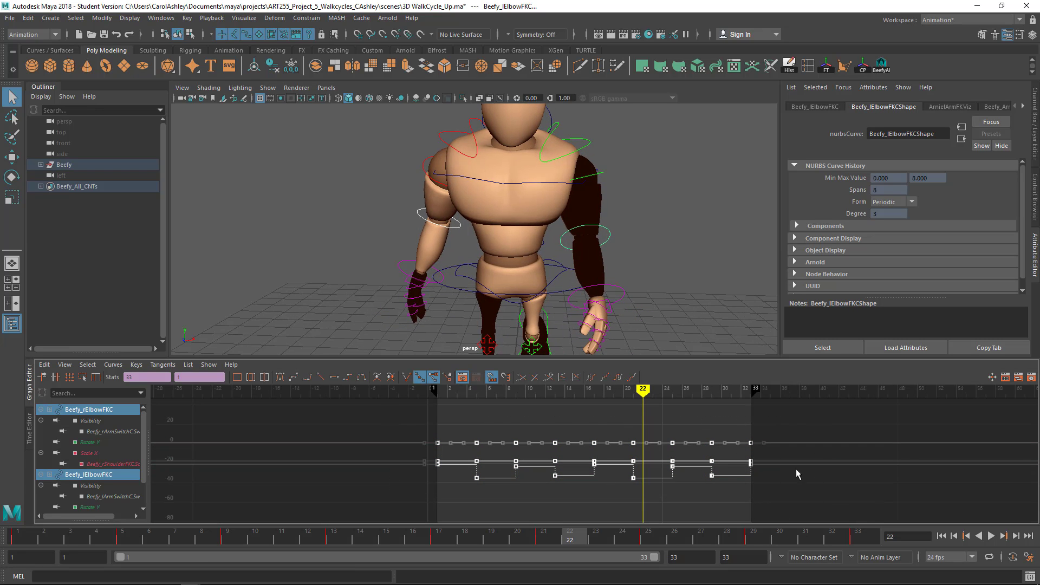
pyautogui.click(293, 377)
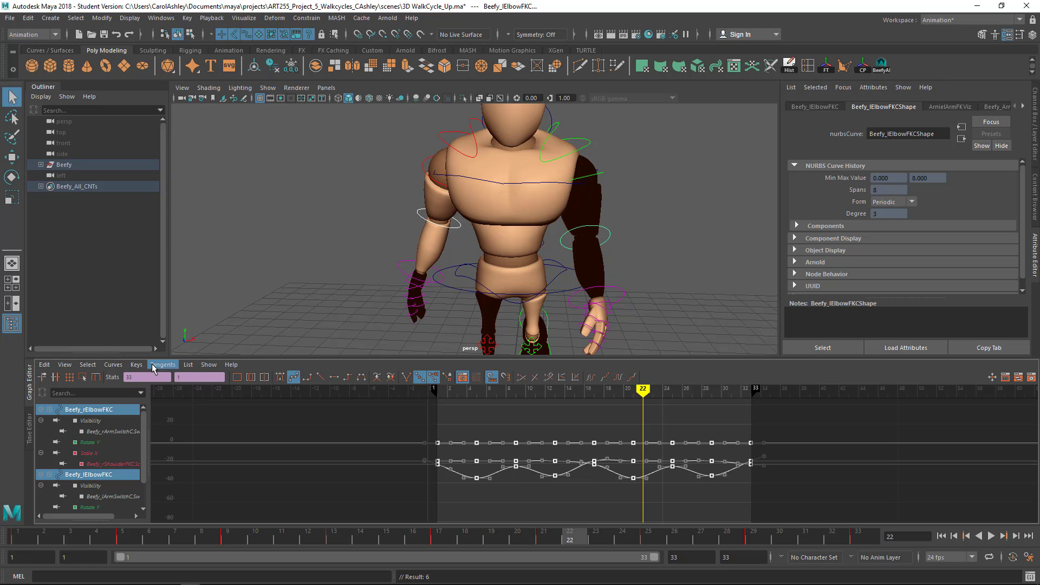
# Set both pre infinity and post infinity of the elbow FK curves to Cycle
pyautogui.click(113, 365)
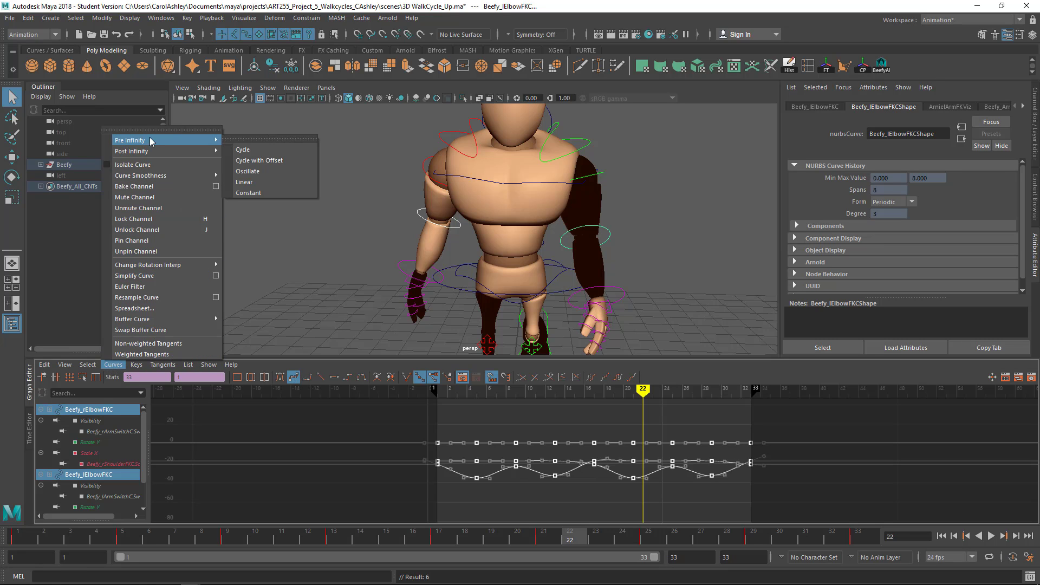
pyautogui.click(259, 144)
pyautogui.click(112, 368)
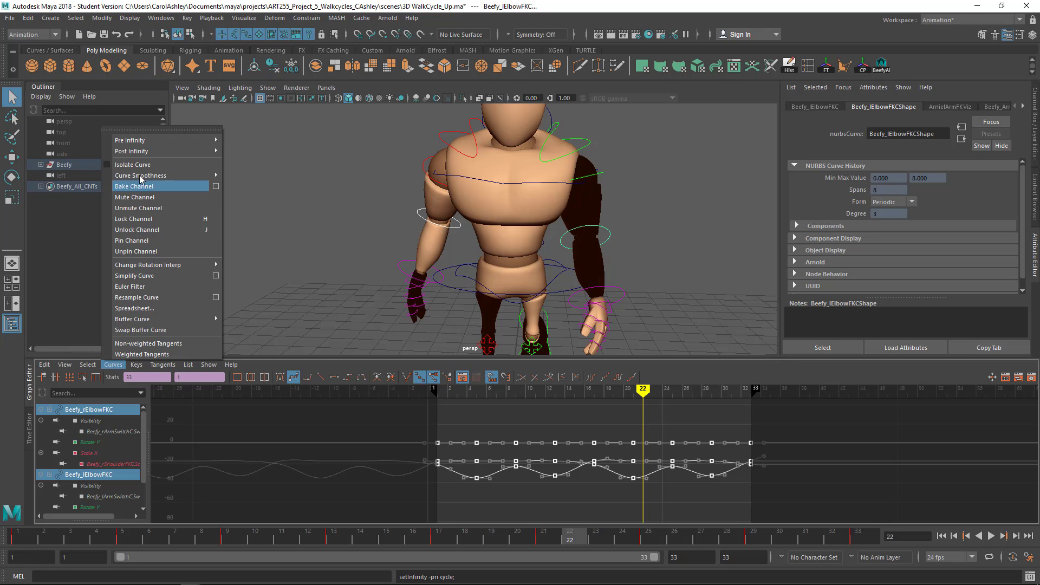
pyautogui.moveTo(146, 156)
pyautogui.click(263, 162)
# Examine how the elbow FK curves run into their cycled extensions at frames 1 and 33
pyautogui.keyDown('alt'); pyautogui.moveTo(678, 472); pyautogui.dragTo(521, 469, button='middle'); pyautogui.keyUp('alt')
pyautogui.keyDown('alt'); pyautogui.moveTo(521, 469); pyautogui.dragTo(589, 477, button='right'); pyautogui.keyUp('alt')
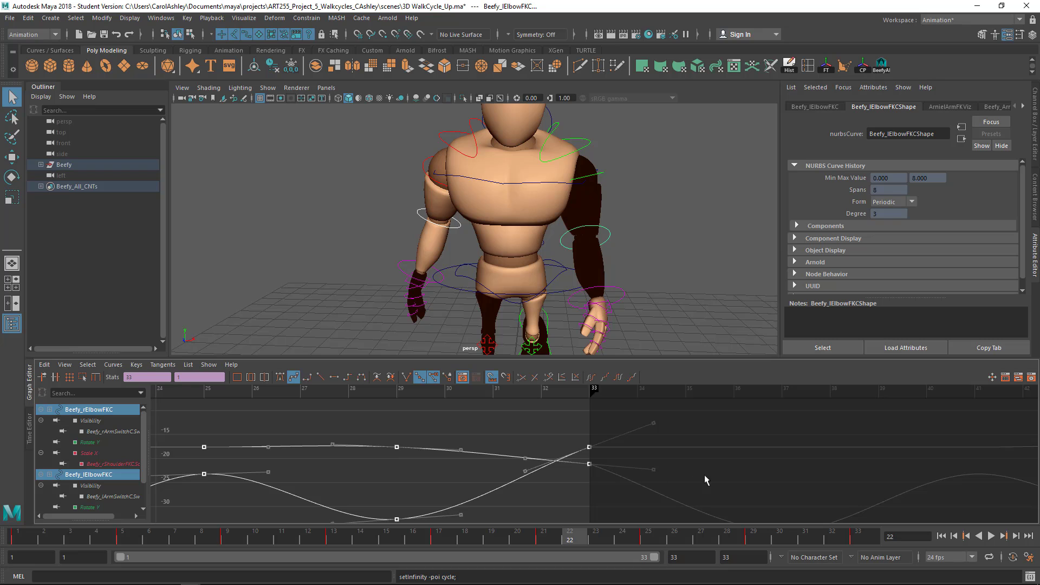
pyautogui.keyDown('alt'); pyautogui.moveTo(660, 468); pyautogui.dragTo(659, 485, button='middle'); pyautogui.keyUp('alt')
pyautogui.keyDown('alt'); pyautogui.moveTo(718, 479); pyautogui.dragTo(623, 481, button='right'); pyautogui.keyUp('alt')
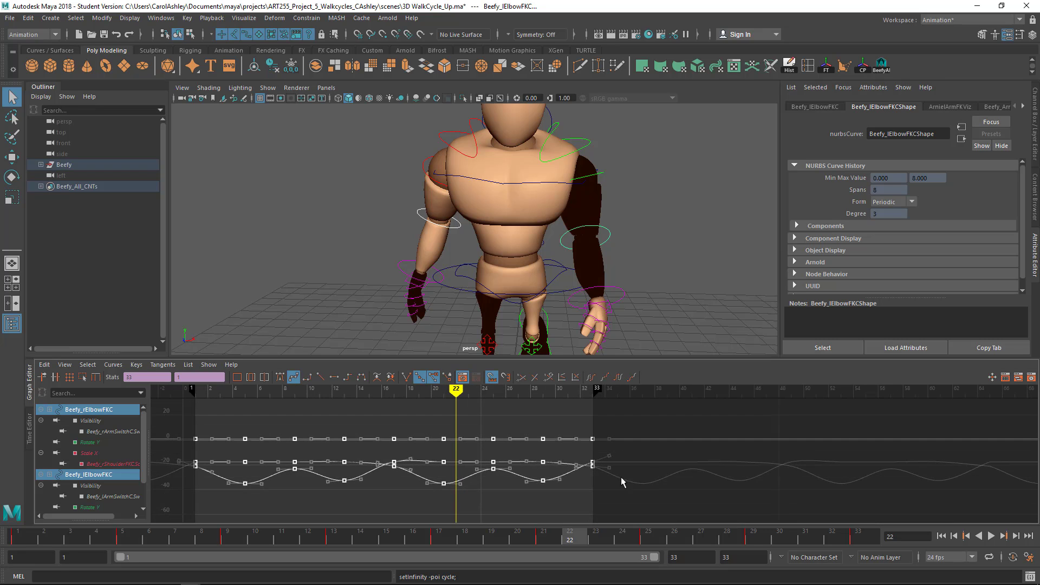
pyautogui.keyDown('alt'); pyautogui.moveTo(618, 477); pyautogui.dragTo(747, 471, button='middle'); pyautogui.keyUp('alt')
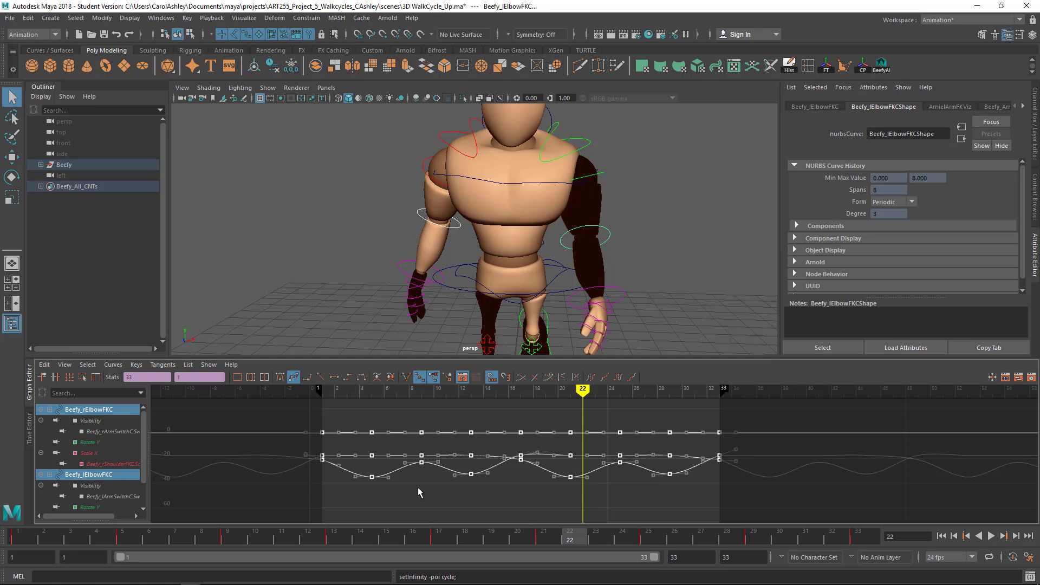
pyautogui.keyDown('alt'); pyautogui.moveTo(406, 488); pyautogui.dragTo(210, 474, button='middle'); pyautogui.keyUp('alt')
pyautogui.keyDown('alt'); pyautogui.moveTo(404, 482); pyautogui.dragTo(455, 482, button='right'); pyautogui.keyUp('alt')
pyautogui.keyDown('alt'); pyautogui.moveTo(474, 483); pyautogui.dragTo(594, 503, button='middle'); pyautogui.keyUp('alt')
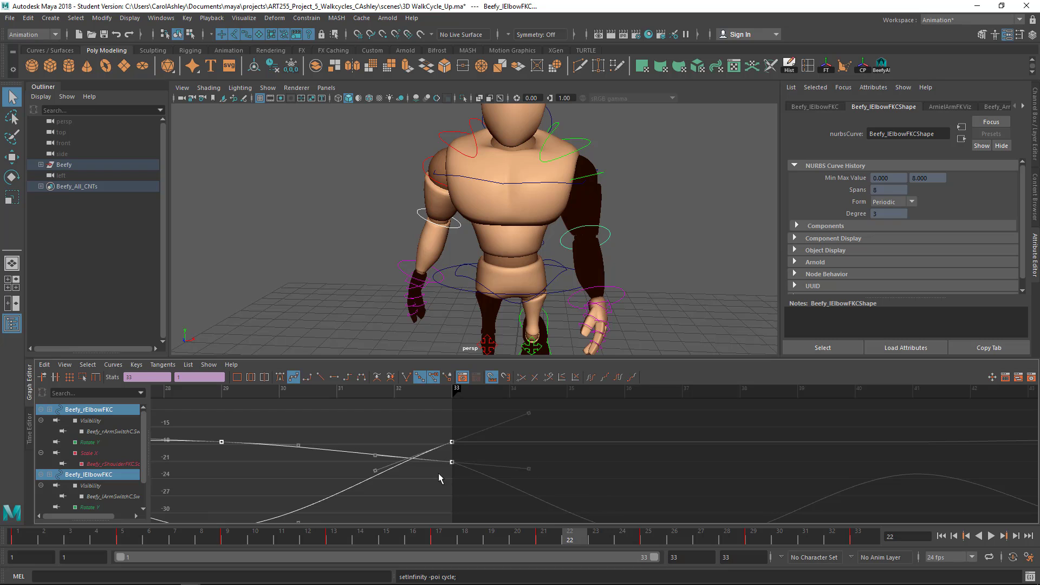
# Select the left elbow's Rotate Y key at frame 1 and give it a flat tangent
pyautogui.moveTo(439, 475); pyautogui.dragTo(465, 455)
pyautogui.keyDown('alt'); pyautogui.moveTo(601, 479); pyautogui.dragTo(579, 474, button='right'); pyautogui.keyUp('alt')
pyautogui.keyDown('alt'); pyautogui.moveTo(590, 486); pyautogui.dragTo(613, 491, button='middle'); pyautogui.keyUp('alt')
pyautogui.moveTo(593, 491)
pyautogui.keyDown('alt'); pyautogui.mouseDown(button='right')
pyautogui.moveTo(578, 483)
pyautogui.moveTo(596, 488)
pyautogui.mouseUp(button='right'); pyautogui.keyUp('alt')
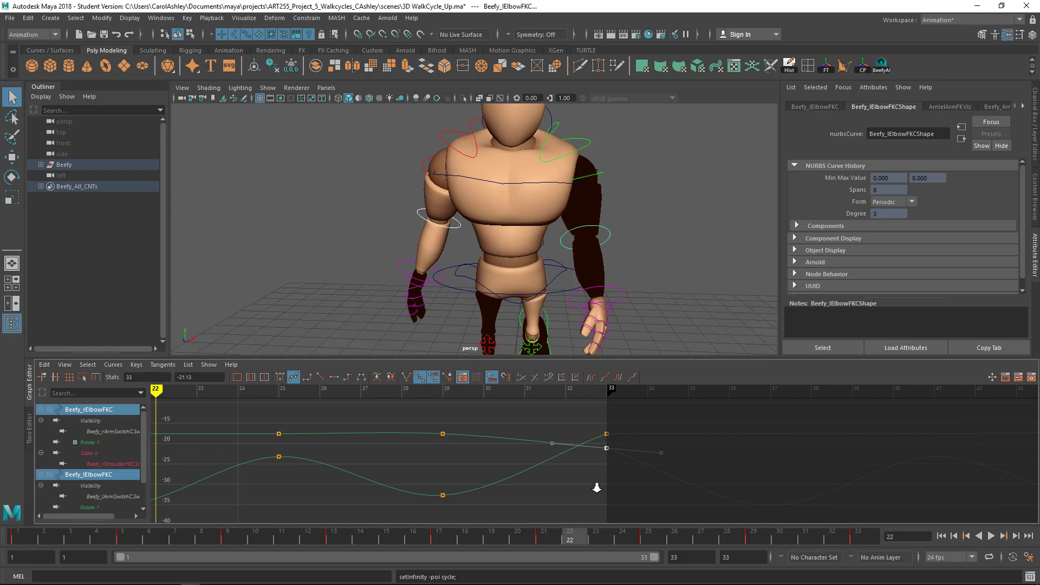
pyautogui.keyDown('alt'); pyautogui.moveTo(588, 473); pyautogui.dragTo(558, 487, button='middle'); pyautogui.keyUp('alt')
pyautogui.keyDown('alt'); pyautogui.moveTo(673, 463); pyautogui.dragTo(647, 462, button='right'); pyautogui.keyUp('alt')
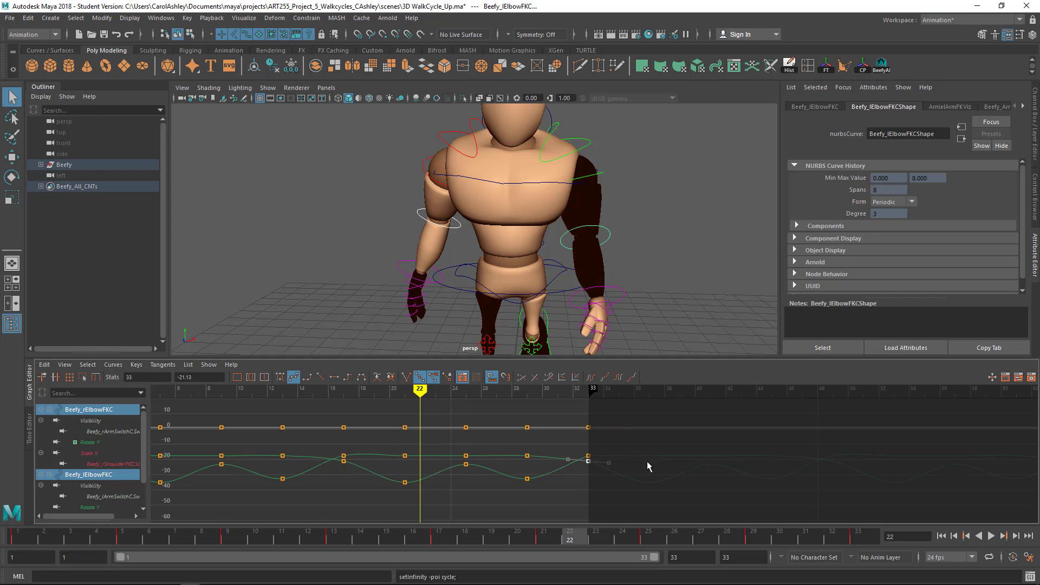
pyautogui.keyDown('alt'); pyautogui.moveTo(630, 486); pyautogui.dragTo(785, 482, button='middle'); pyautogui.keyUp('alt')
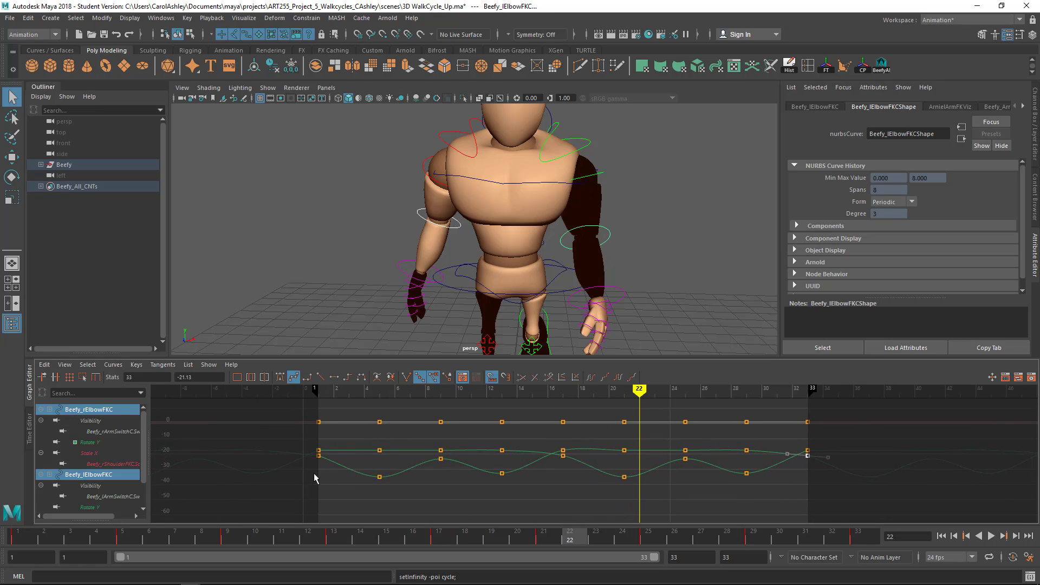
pyautogui.moveTo(325, 442); pyautogui.dragTo(311, 458)
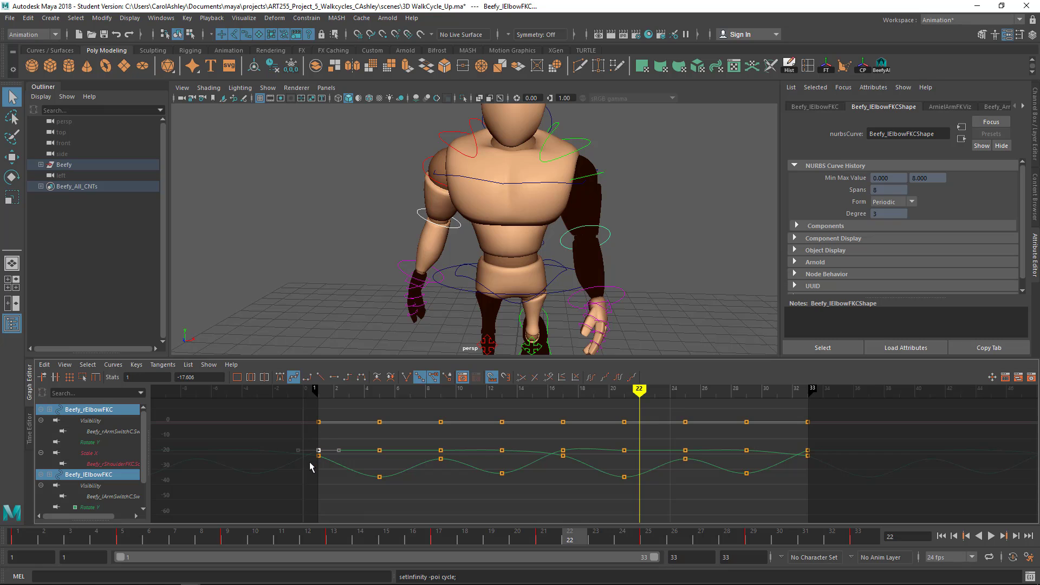
pyautogui.click(334, 376)
# Flatten the tangent of the left elbow's Rotate Y key at frame 33
pyautogui.keyDown('alt'); pyautogui.moveTo(664, 474); pyautogui.dragTo(535, 460, button='middle'); pyautogui.keyUp('alt')
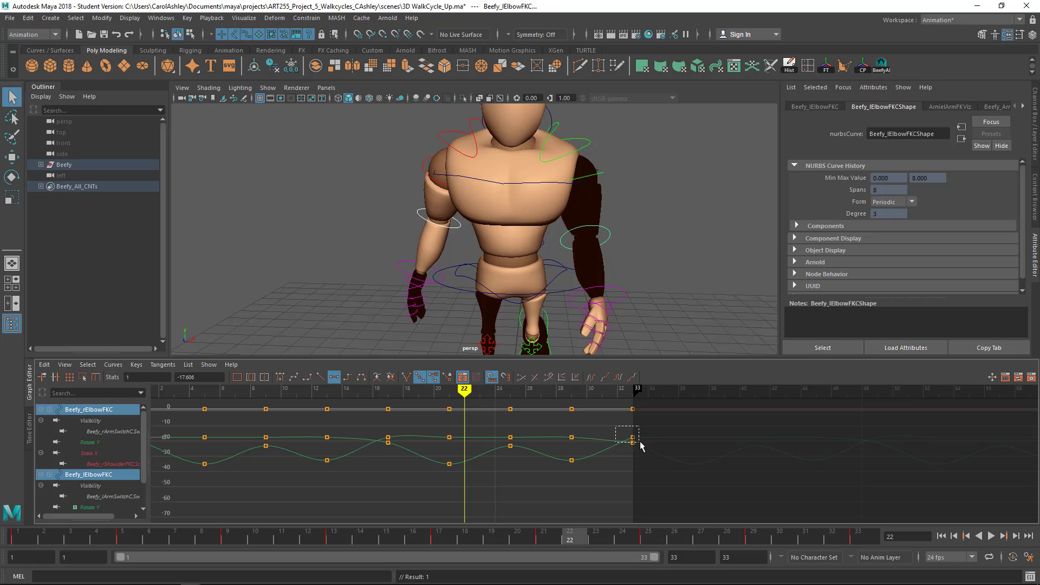
pyautogui.moveTo(641, 446); pyautogui.dragTo(641, 436)
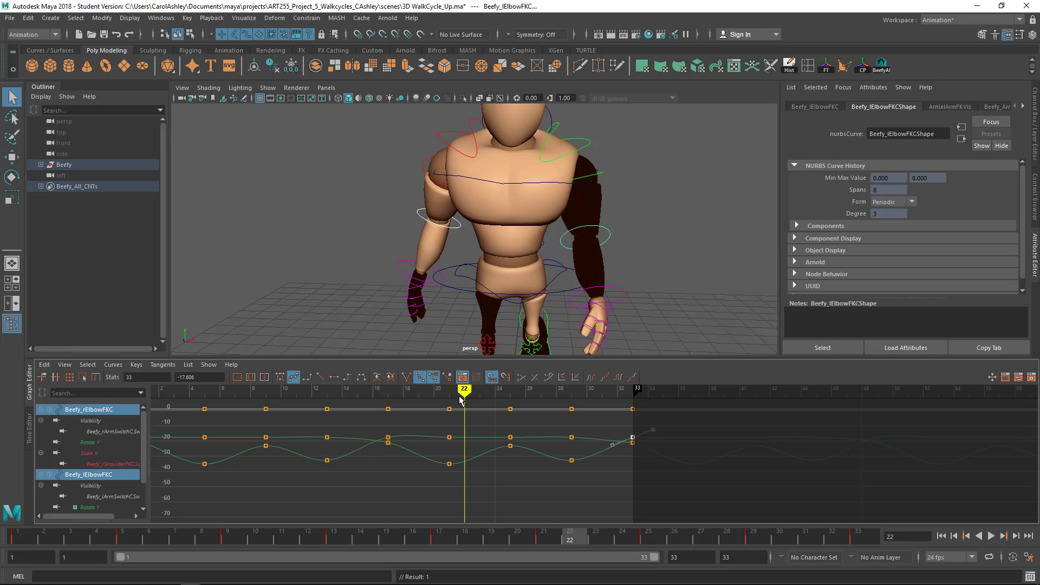
pyautogui.click(334, 376)
# Select the right elbow's Rotate Y key at frame 1 and examine how its tangent enters the cycle
pyautogui.keyDown('alt'); pyautogui.moveTo(250, 448); pyautogui.dragTo(409, 446, button='middle'); pyautogui.keyUp('alt')
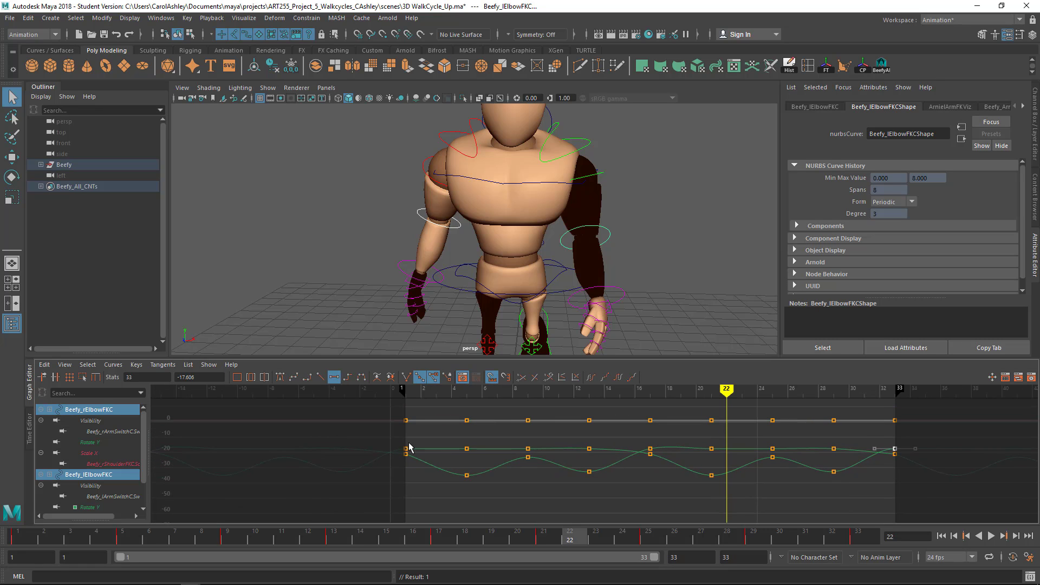
pyautogui.keyDown('alt'); pyautogui.moveTo(445, 485); pyautogui.dragTo(428, 470, button='middle'); pyautogui.keyUp('alt')
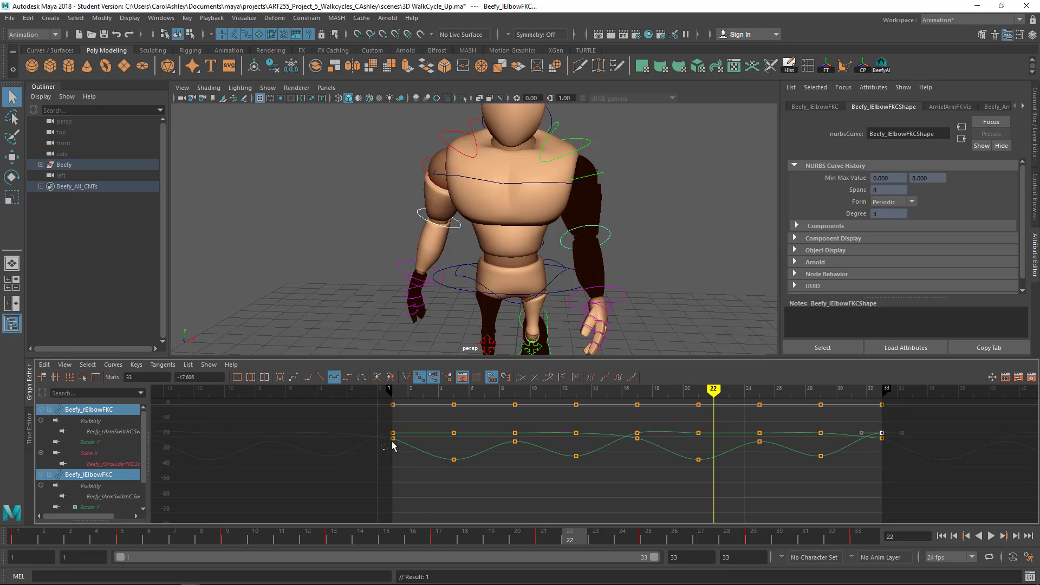
pyautogui.moveTo(392, 442); pyautogui.dragTo(402, 435)
pyautogui.keyDown('alt'); pyautogui.moveTo(373, 453); pyautogui.dragTo(438, 453, button='right'); pyautogui.keyUp('alt')
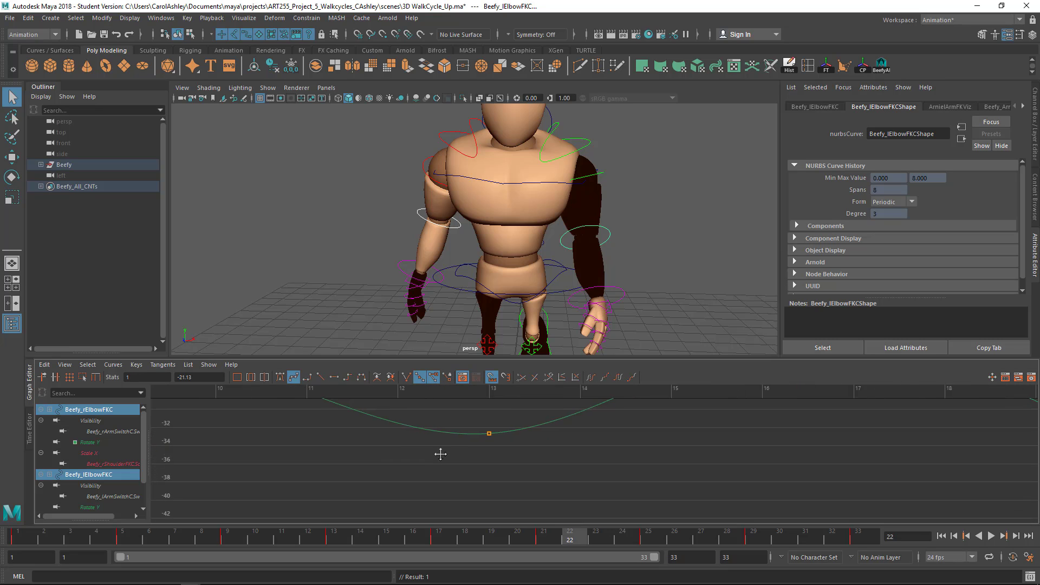
pyautogui.keyDown('alt'); pyautogui.moveTo(437, 453); pyautogui.dragTo(795, 507, button='middle'); pyautogui.keyUp('alt')
pyautogui.press('f')
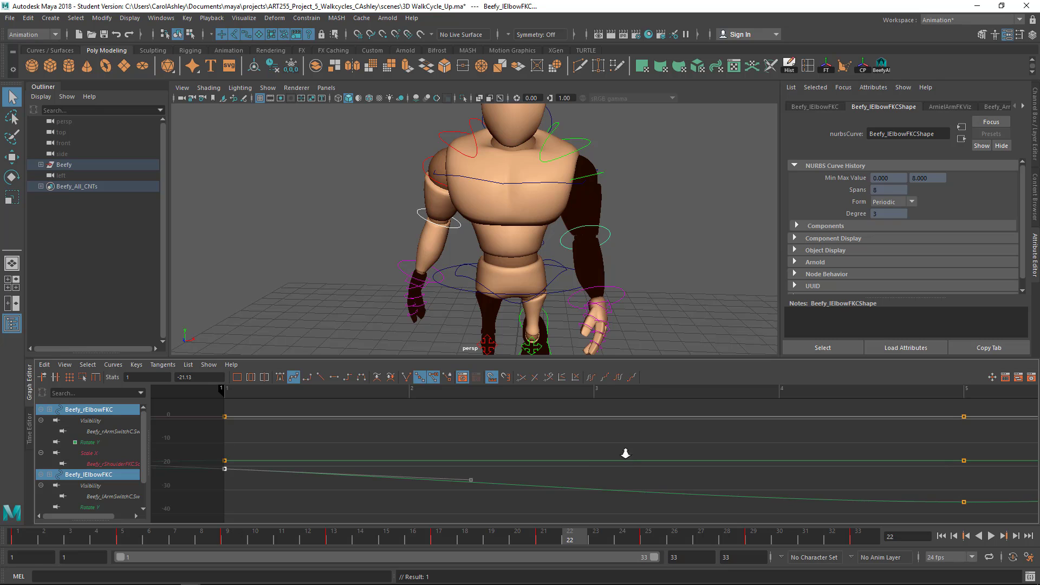
pyautogui.keyDown('alt'); pyautogui.moveTo(625, 452); pyautogui.dragTo(604, 445, button='right'); pyautogui.keyUp('alt')
pyautogui.keyDown('alt'); pyautogui.moveTo(504, 454); pyautogui.dragTo(593, 453, button='middle'); pyautogui.keyUp('alt')
pyautogui.moveTo(593, 453)
pyautogui.keyDown('alt'); pyautogui.mouseDown(button='right')
pyautogui.moveTo(612, 452)
pyautogui.moveTo(558, 458)
pyautogui.mouseUp(button='right'); pyautogui.keyUp('alt')
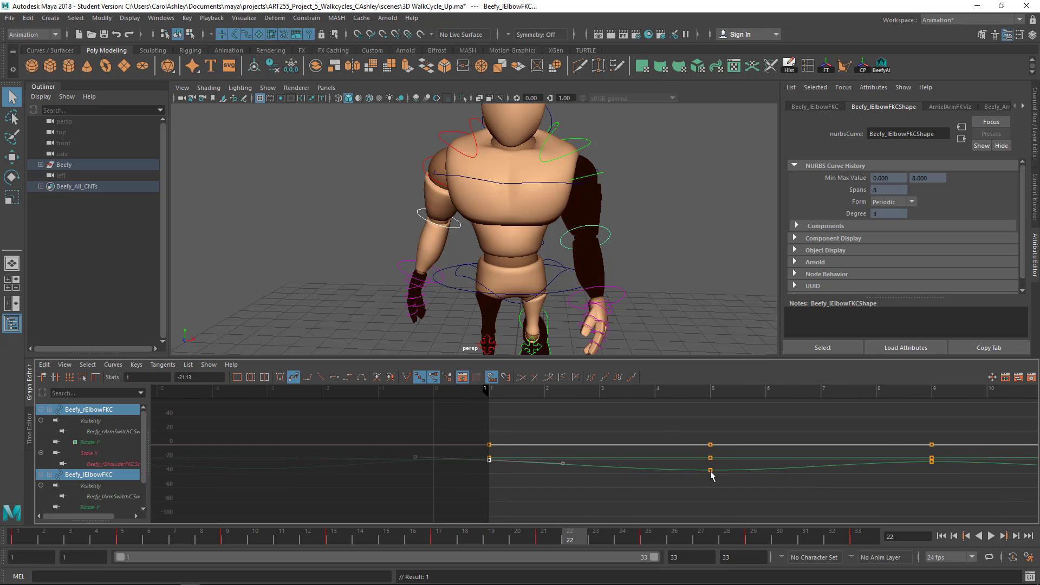
# Examine the right elbow's Rotate Y key and tangent at frame 33, where the cycle restarts
pyautogui.keyDown('alt'); pyautogui.moveTo(708, 476); pyautogui.dragTo(671, 474, button='right'); pyautogui.keyUp('alt')
pyautogui.keyDown('alt'); pyautogui.moveTo(712, 471); pyautogui.dragTo(432, 465, button='middle'); pyautogui.keyUp('alt')
pyautogui.keyDown('alt'); pyautogui.moveTo(432, 465); pyautogui.dragTo(455, 466, button='right'); pyautogui.keyUp('alt')
pyautogui.keyDown('alt'); pyautogui.moveTo(594, 478); pyautogui.dragTo(534, 474, button='middle'); pyautogui.keyUp('alt')
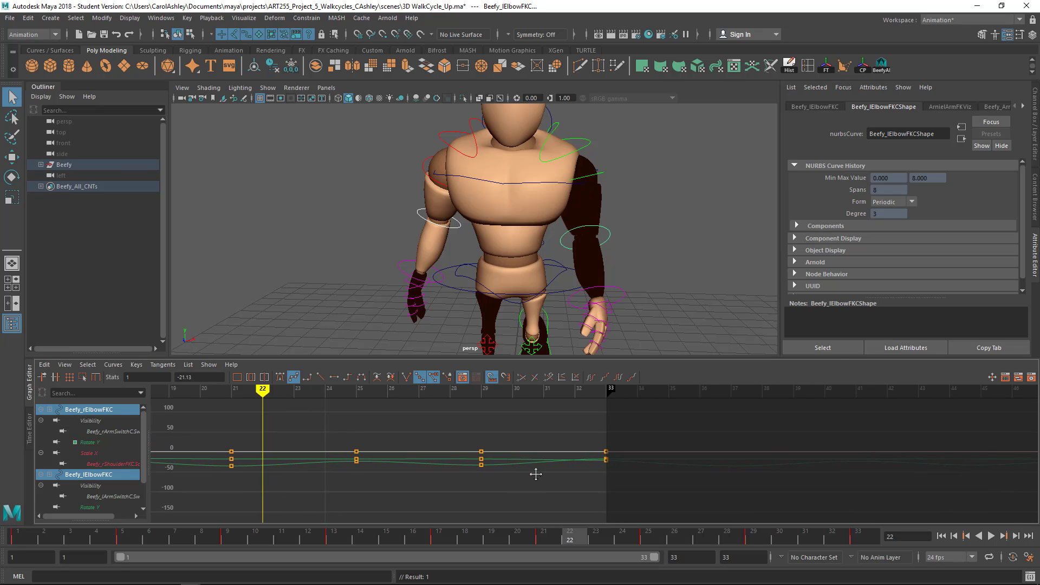
pyautogui.keyDown('alt'); pyautogui.moveTo(534, 474); pyautogui.dragTo(620, 485, button='right'); pyautogui.keyUp('alt')
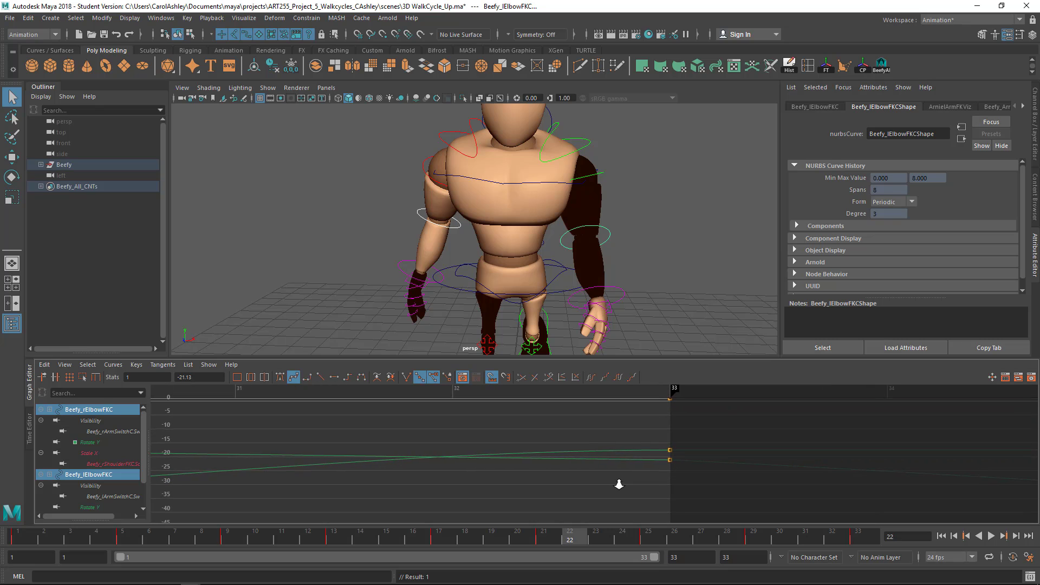
pyautogui.moveTo(689, 455); pyautogui.dragTo(690, 456)
pyautogui.keyDown('alt'); pyautogui.moveTo(764, 489); pyautogui.dragTo(648, 478, button='right'); pyautogui.keyUp('alt')
pyautogui.keyDown('alt'); pyautogui.moveTo(555, 474); pyautogui.dragTo(725, 475, button='middle'); pyautogui.keyUp('alt')
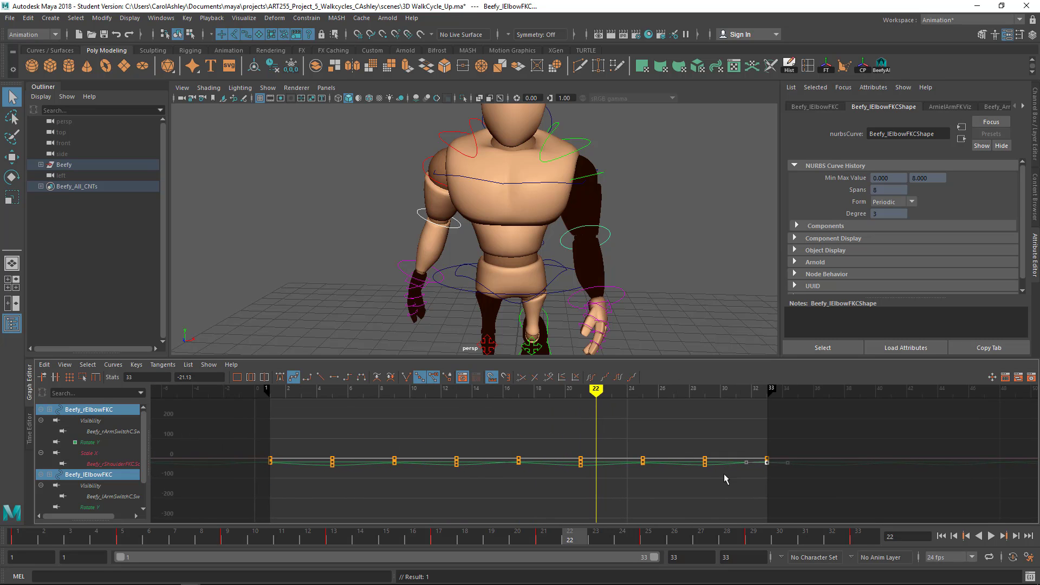
# Isolate the left elbow FK curves and inspect their transitions into the cycled extensions on both ends
pyautogui.click(113, 475)
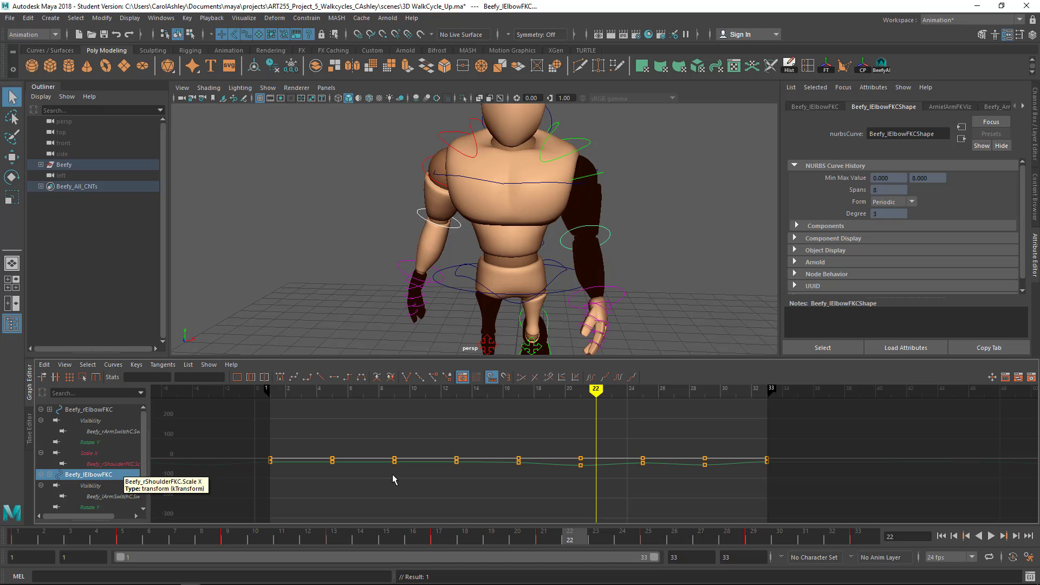
pyautogui.press('f')
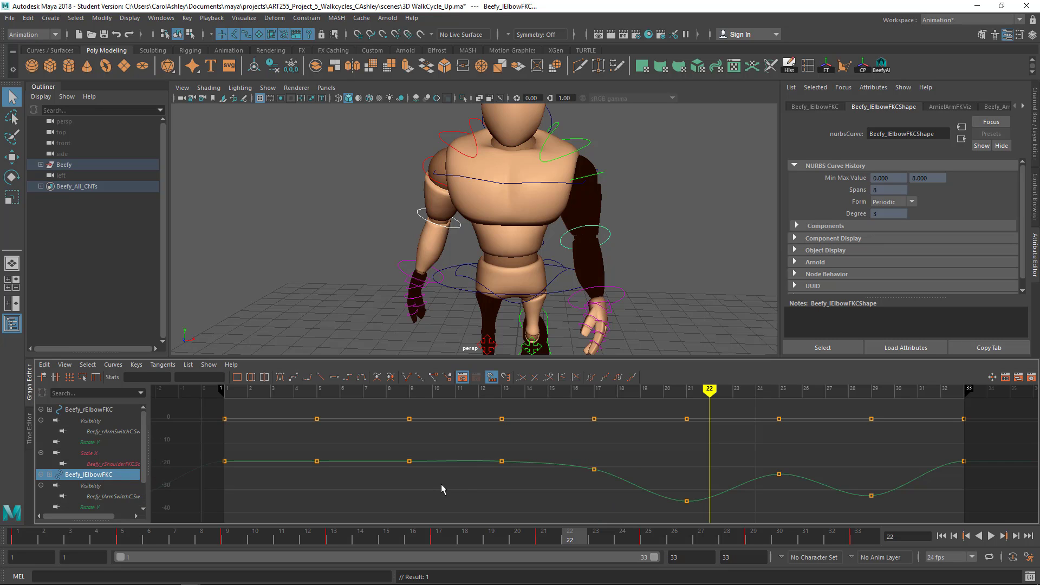
pyautogui.keyDown('alt'); pyautogui.moveTo(847, 481); pyautogui.dragTo(787, 463, button='middle'); pyautogui.keyUp('alt')
pyautogui.keyDown('alt'); pyautogui.moveTo(749, 464); pyautogui.dragTo(728, 464, button='right'); pyautogui.keyUp('alt')
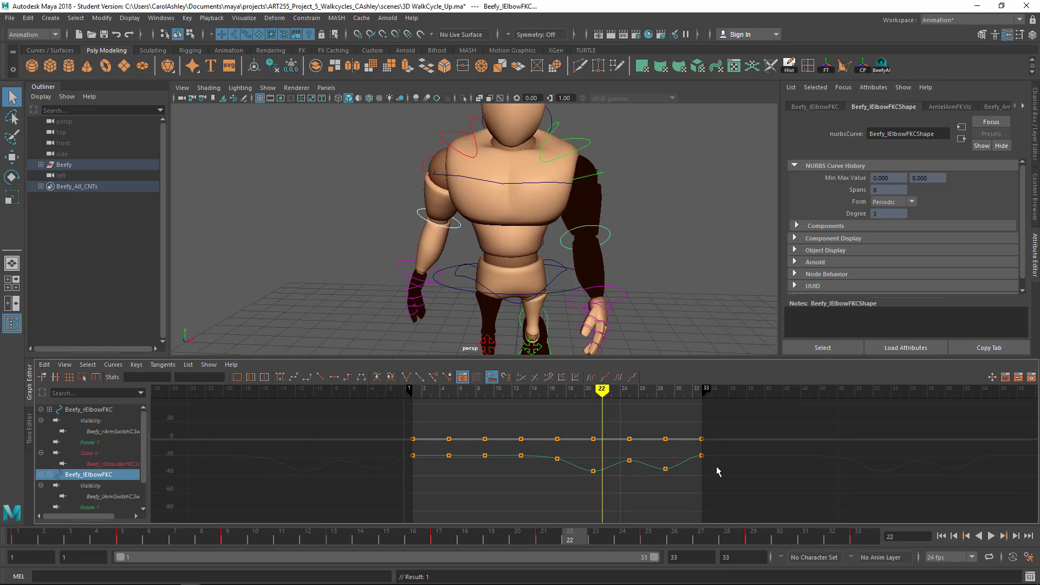
pyautogui.keyDown('alt'); pyautogui.moveTo(575, 473); pyautogui.dragTo(617, 470, button='middle'); pyautogui.keyUp('alt')
pyautogui.keyDown('alt'); pyautogui.moveTo(458, 465); pyautogui.dragTo(468, 466, button='right'); pyautogui.keyUp('alt')
pyautogui.keyDown('alt'); pyautogui.moveTo(457, 472); pyautogui.dragTo(539, 472, button='middle'); pyautogui.keyUp('alt')
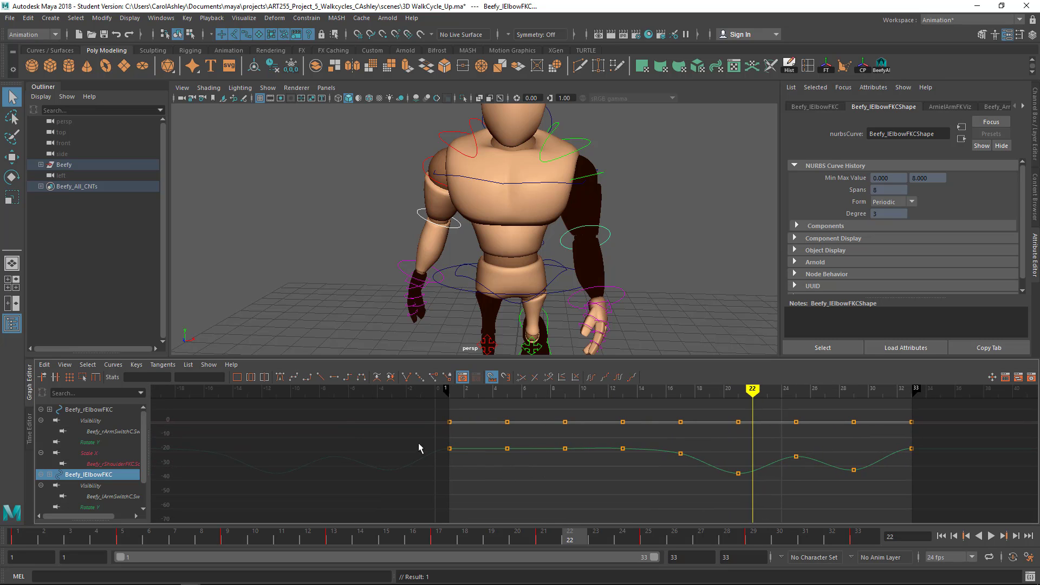
# Isolate the right elbow's Rotate Y curve and steepen the downward tangent of its key at frame 33
pyautogui.click(96, 443)
pyautogui.keyDown('alt'); pyautogui.moveTo(408, 469); pyautogui.dragTo(375, 472, button='middle'); pyautogui.keyUp('alt')
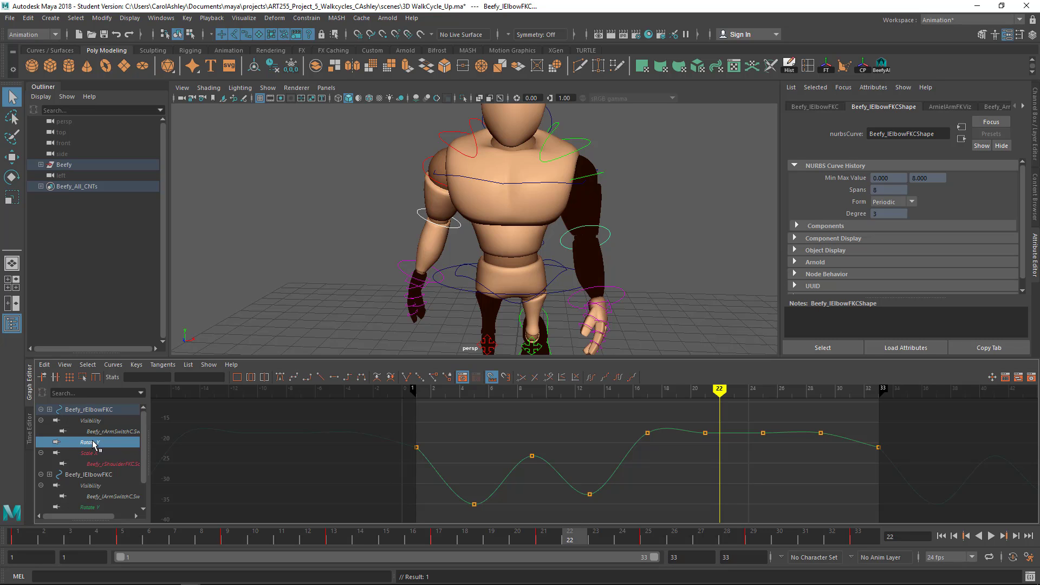
pyautogui.moveTo(401, 452); pyautogui.dragTo(472, 443)
pyautogui.keyDown('alt'); pyautogui.moveTo(754, 467); pyautogui.dragTo(581, 468, button='middle'); pyautogui.keyUp('alt')
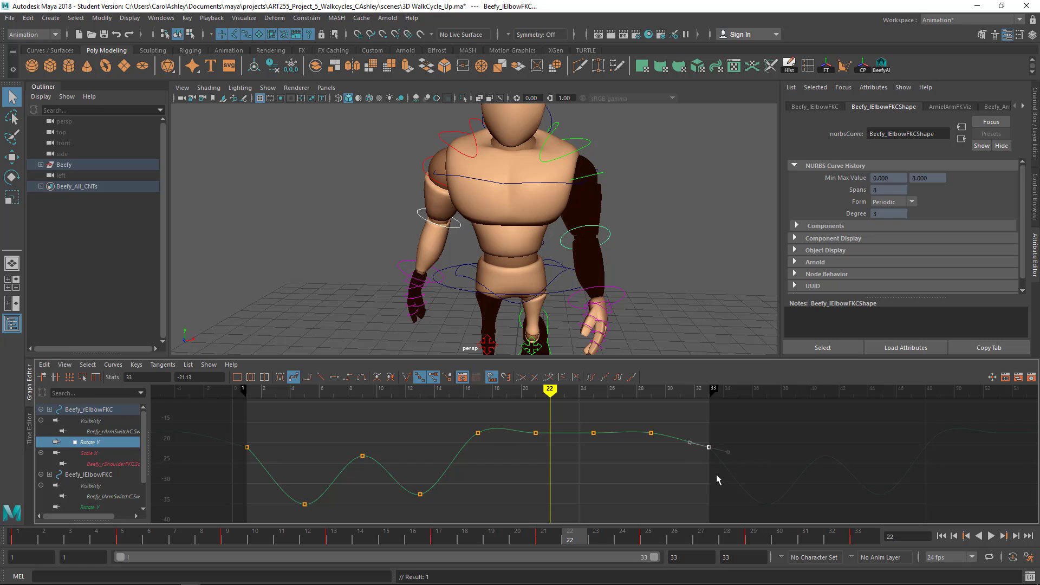
pyautogui.scroll(6, 660, 462)
pyautogui.keyDown('alt'); pyautogui.moveTo(716, 475); pyautogui.dragTo(608, 509, button='middle'); pyautogui.keyUp('alt')
pyautogui.keyDown('alt'); pyautogui.moveTo(639, 474); pyautogui.dragTo(625, 476, button='middle'); pyautogui.keyUp('alt')
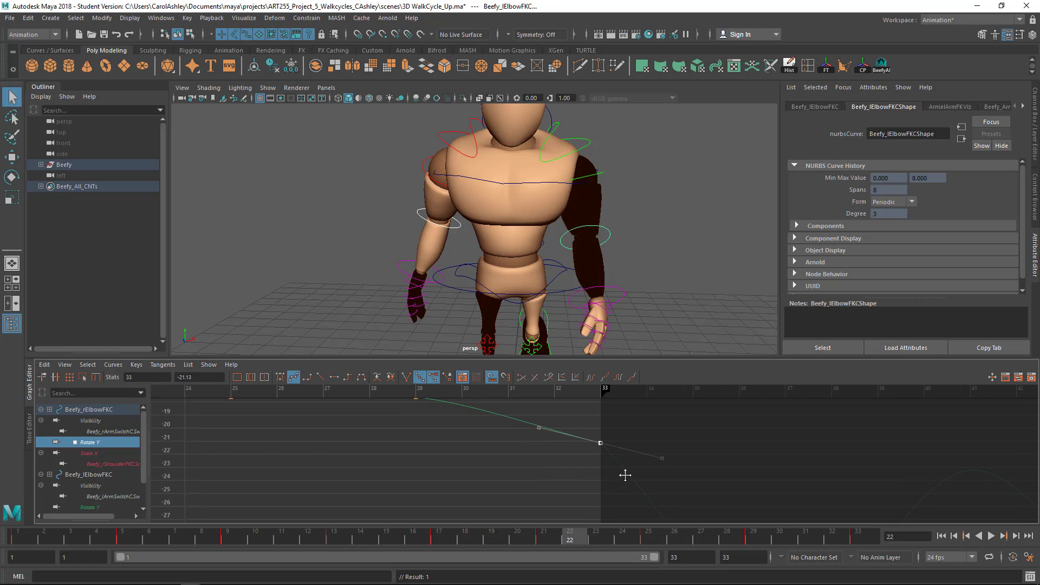
pyautogui.moveTo(650, 458); pyautogui.dragTo(643, 471)
pyautogui.keyDown('alt'); pyautogui.moveTo(696, 463); pyautogui.dragTo(647, 456, button='right'); pyautogui.keyUp('alt')
pyautogui.keyDown('alt'); pyautogui.moveTo(564, 464); pyautogui.dragTo(614, 458, button='middle'); pyautogui.keyUp('alt')
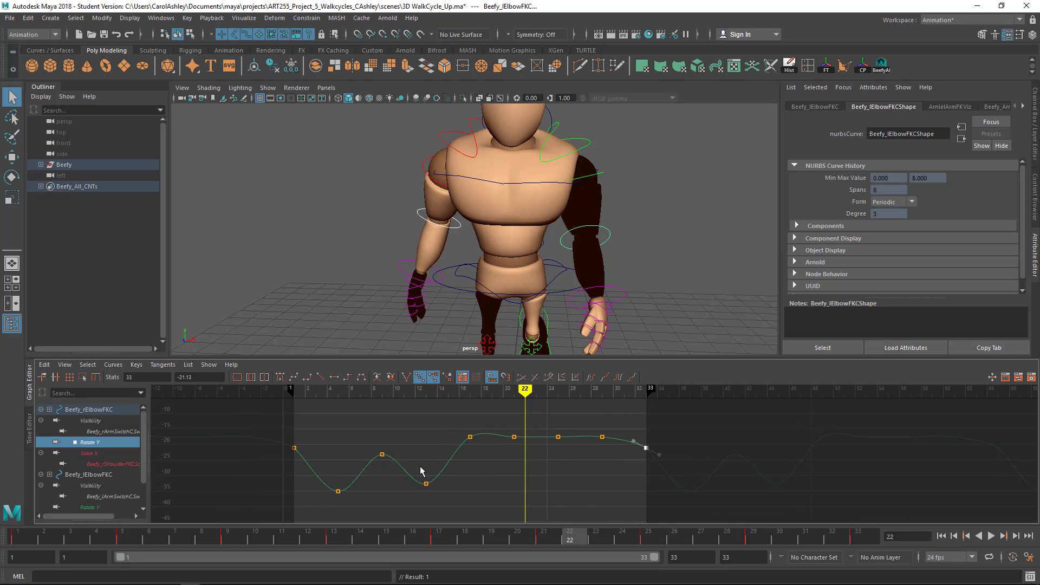
# Angle the tangent of the right elbow's Rotate Y key at frame 1 downward to match the frame 33 key
pyautogui.click(296, 447)
pyautogui.moveTo(279, 431); pyautogui.dragTo(276, 435)
pyautogui.keyDown('alt'); pyautogui.moveTo(636, 476); pyautogui.dragTo(584, 469, button='middle'); pyautogui.keyUp('alt')
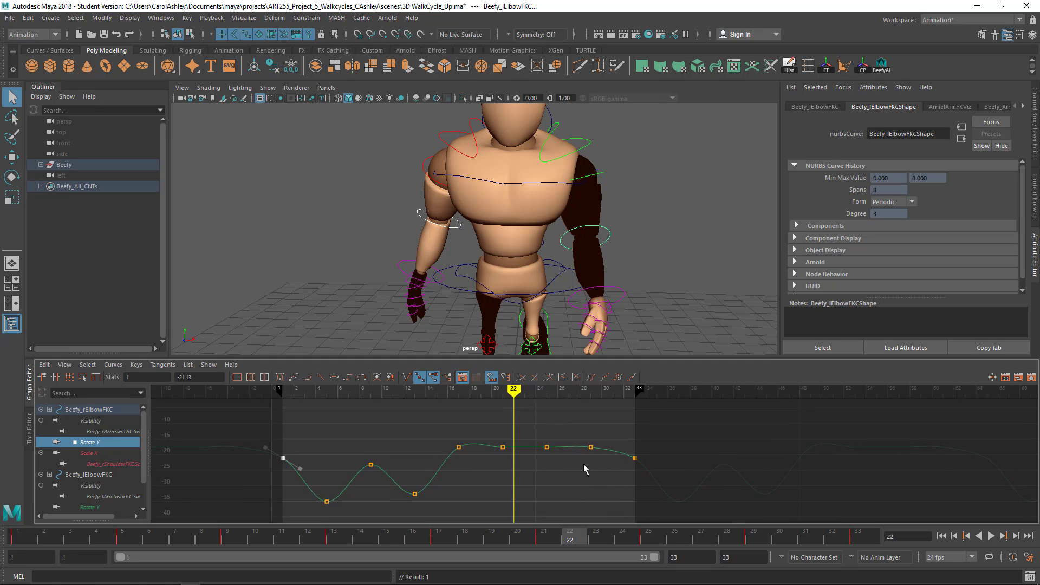
# Examine the right elbow's Rotate Y curve around its frame 9 key and check the arm pose at frame 10
pyautogui.keyDown('alt'); pyautogui.moveTo(463, 260); pyautogui.dragTo(377, 269); pyautogui.keyUp('alt')
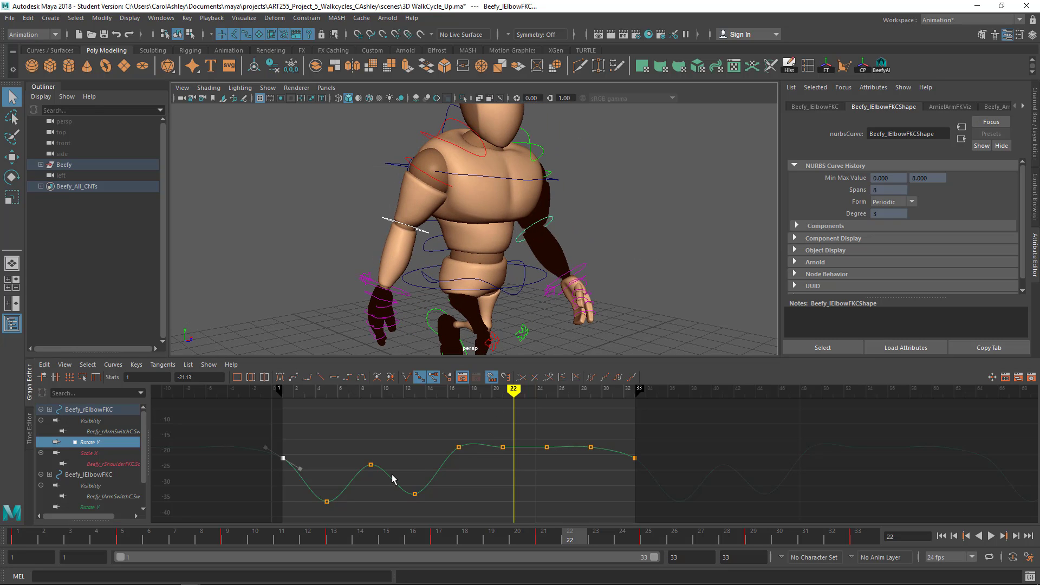
pyautogui.click(371, 464)
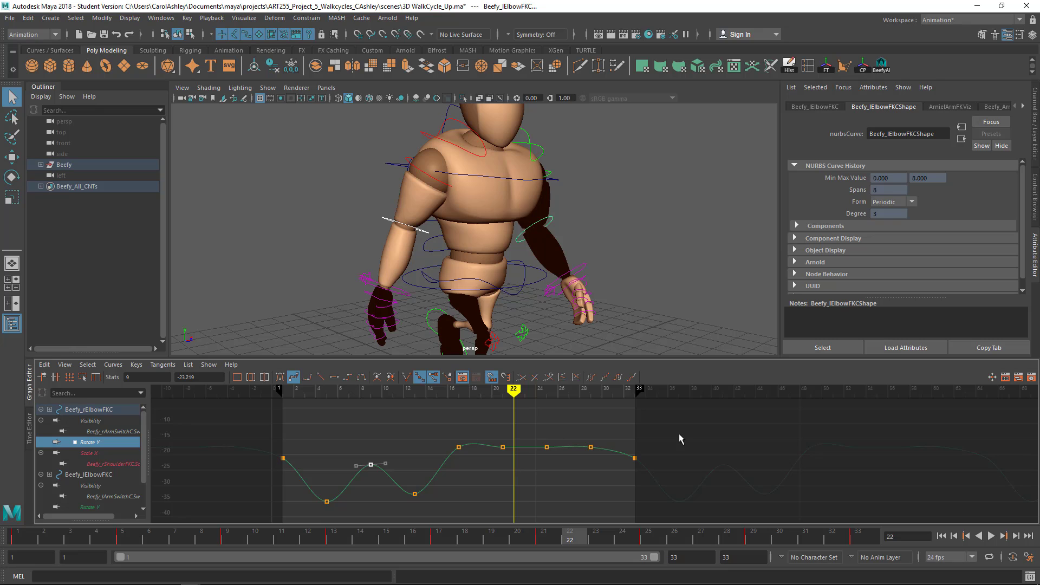
pyautogui.keyDown('alt'); pyautogui.moveTo(680, 436); pyautogui.dragTo(640, 428, button='right'); pyautogui.keyUp('alt')
pyautogui.keyDown('alt'); pyautogui.moveTo(577, 441); pyautogui.dragTo(467, 432, button='middle'); pyautogui.keyUp('alt')
pyautogui.keyDown('alt'); pyautogui.moveTo(469, 433); pyautogui.dragTo(523, 439, button='right'); pyautogui.keyUp('alt')
pyautogui.keyDown('alt'); pyautogui.moveTo(553, 442); pyautogui.dragTo(773, 463, button='middle'); pyautogui.keyUp('alt')
pyautogui.moveTo(562, 390)
pyautogui.mouseDown()
pyautogui.moveTo(404, 391)
pyautogui.moveTo(648, 407)
pyautogui.moveTo(486, 405)
pyautogui.mouseUp()
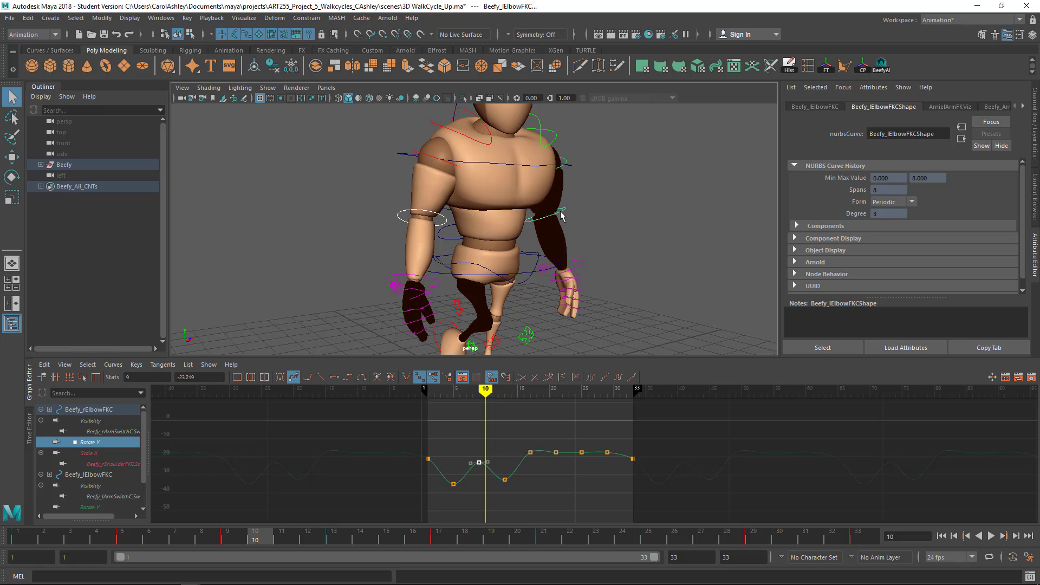
# Isolate the left elbow's Rotate Y curve and check the flat tangents of its keys at frames 1 and 33
pyautogui.click(562, 216)
pyautogui.click(89, 442)
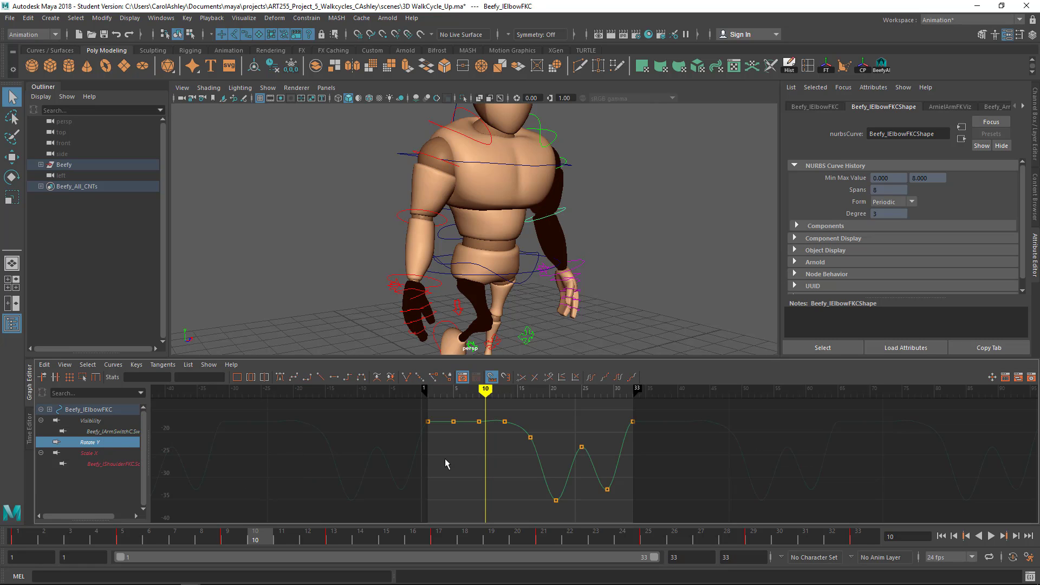
pyautogui.keyDown('alt'); pyautogui.moveTo(451, 449); pyautogui.dragTo(451, 451, button='middle'); pyautogui.keyUp('alt')
pyautogui.moveTo(421, 418); pyautogui.dragTo(442, 444)
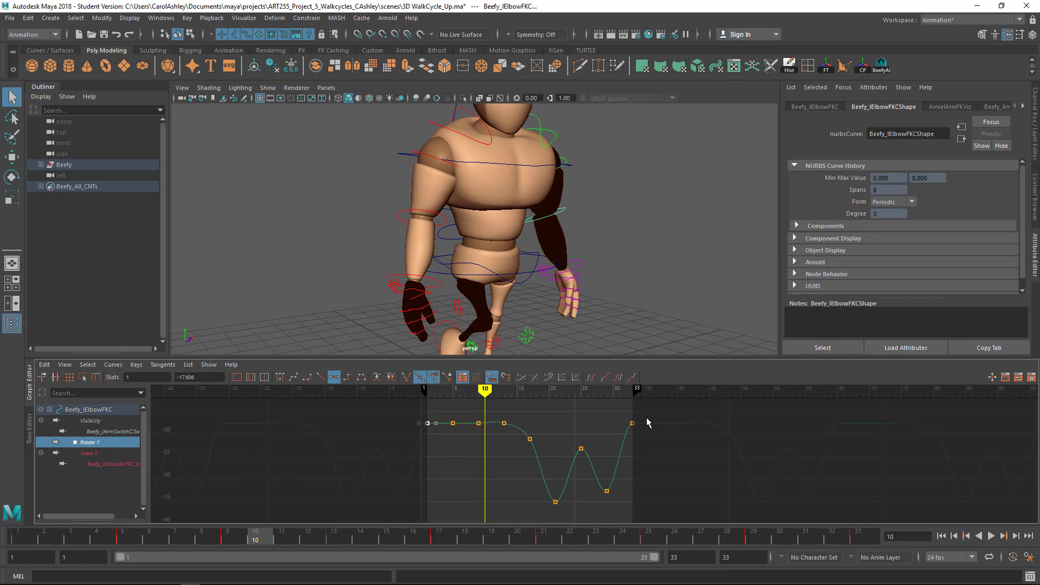
pyautogui.scroll(3, 627, 422)
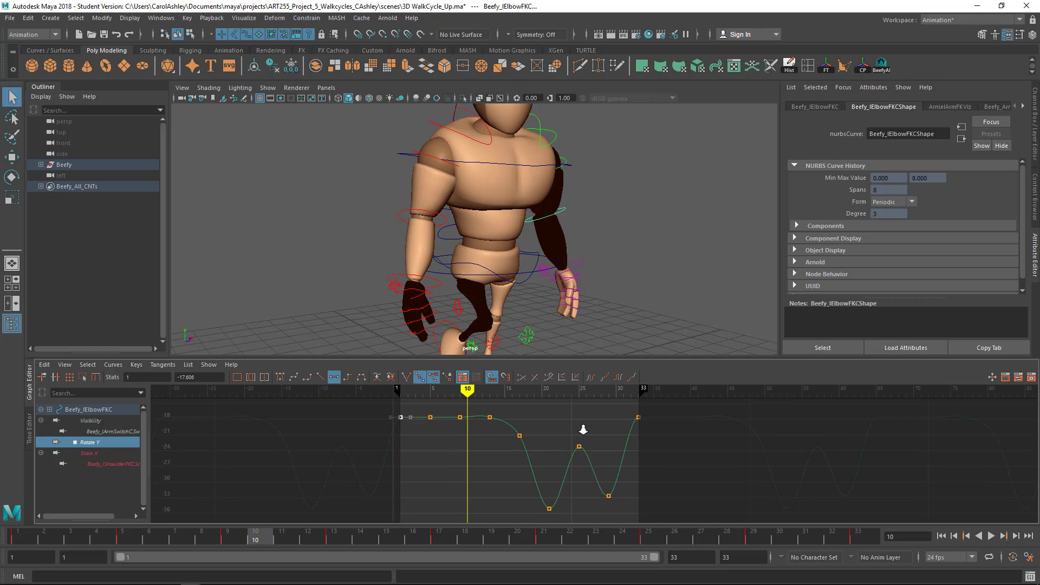
pyautogui.click(596, 440)
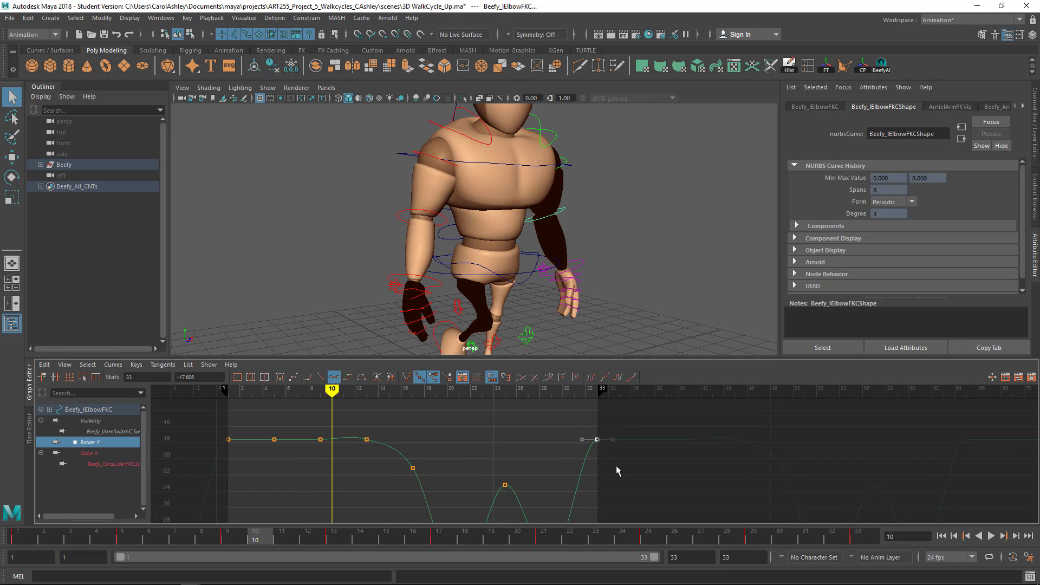
pyautogui.keyDown('alt'); pyautogui.moveTo(680, 469); pyautogui.dragTo(716, 460, button='middle'); pyautogui.keyUp('alt')
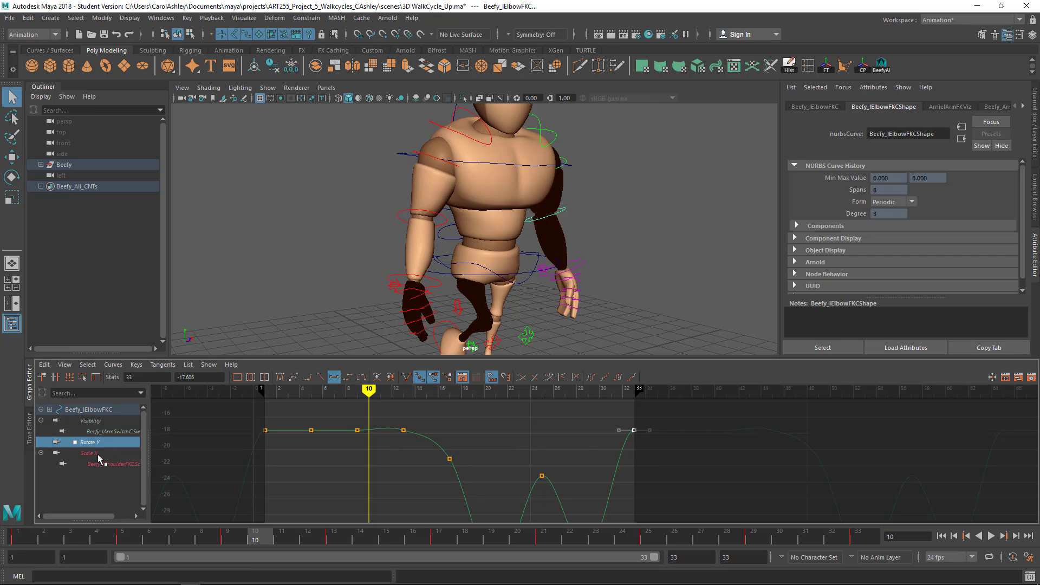
# Select both elbow FK controls and compare their curves across the cycle and past frame 33
pyautogui.click(562, 210)
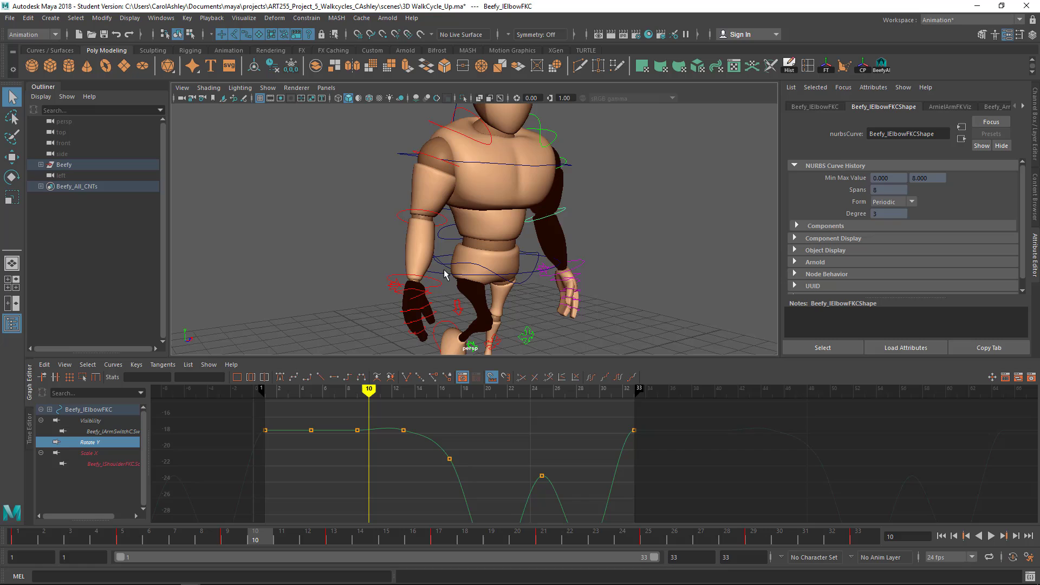
pyautogui.keyDown('shift'); pyautogui.click(433, 215); pyautogui.keyUp('shift')
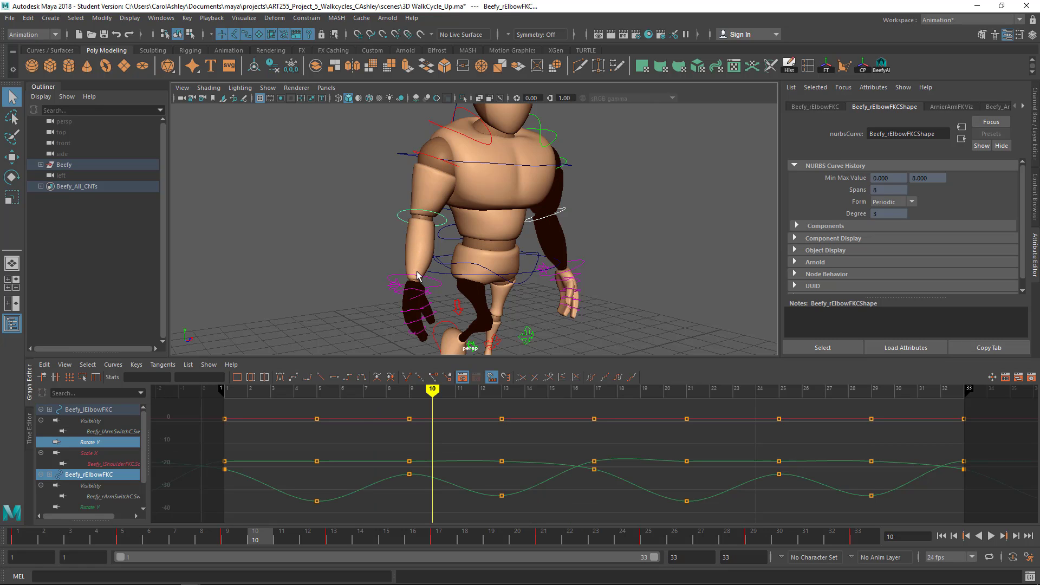
pyautogui.keyDown('alt'); pyautogui.moveTo(769, 458); pyautogui.dragTo(517, 451, button='middle'); pyautogui.keyUp('alt')
pyautogui.scroll(-8, 599, 460)
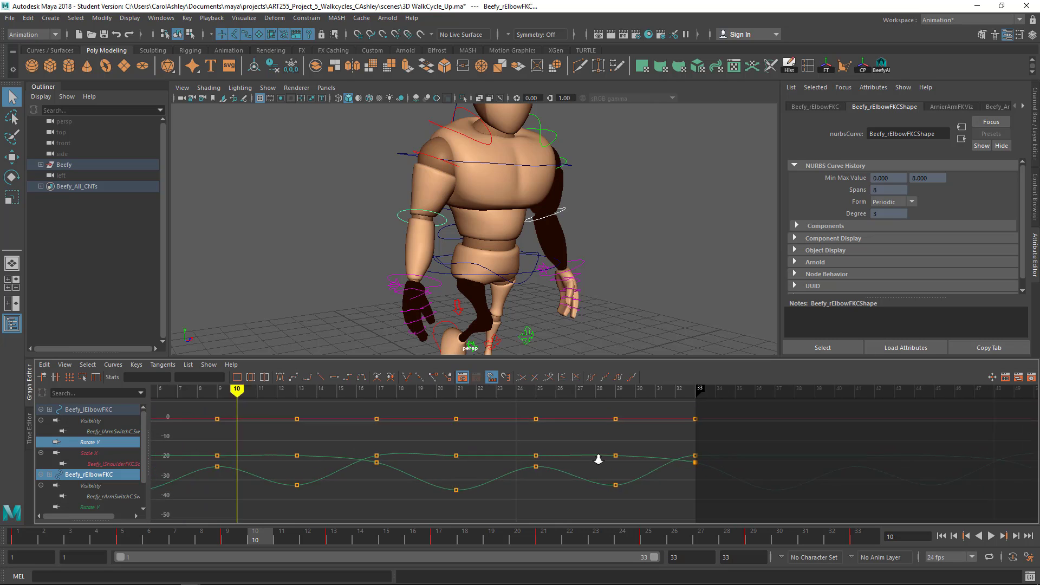
pyautogui.keyDown('alt'); pyautogui.moveTo(509, 292); pyautogui.dragTo(456, 292); pyautogui.keyUp('alt')
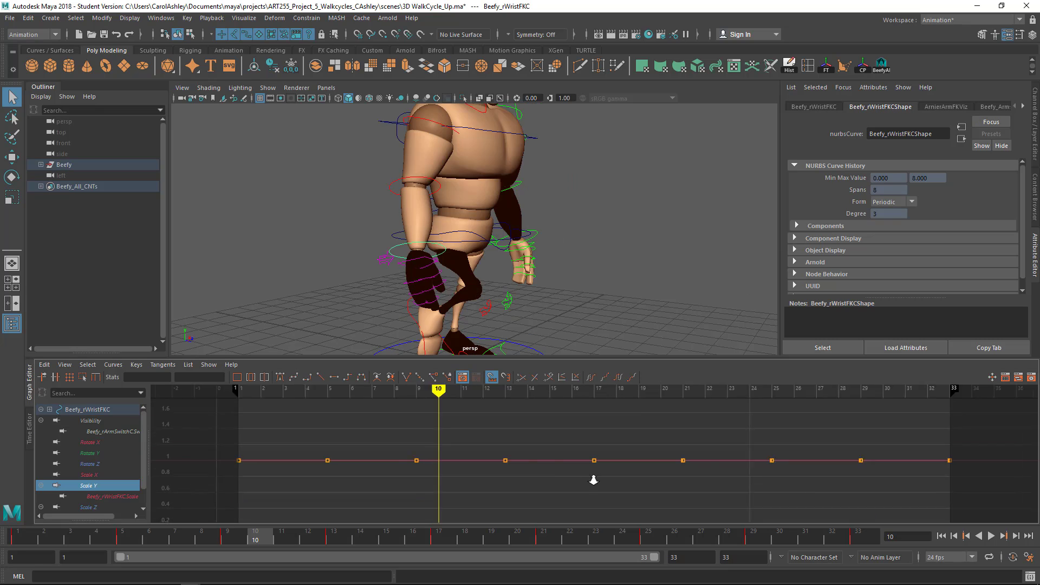
# Play the walk cycle and check the right wrist's Scale Y curve and the pose around frame 15
pyautogui.scroll(-8, 612, 467)
pyautogui.scroll(6, 604, 456)
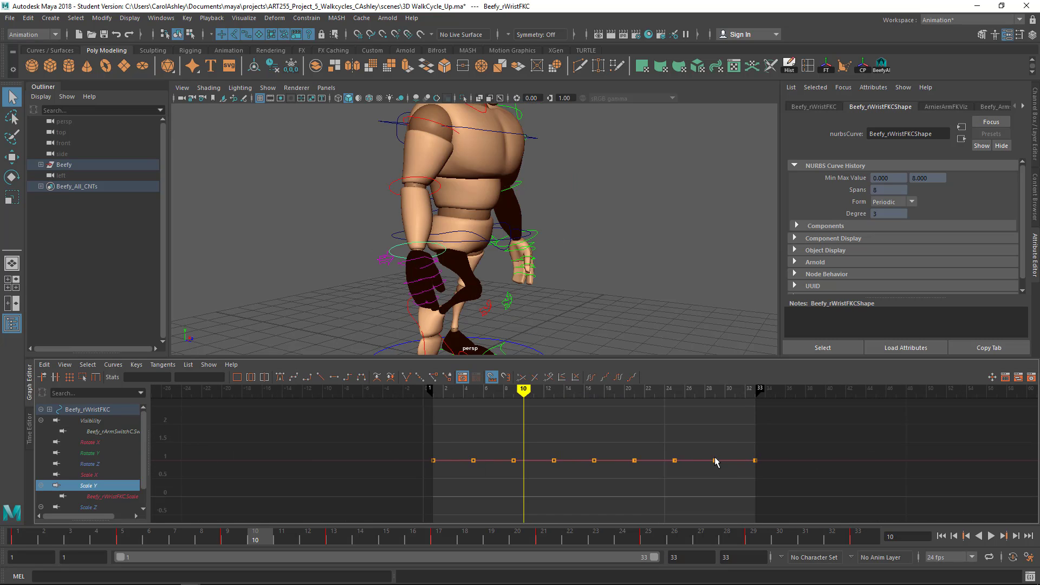
pyautogui.keyDown('alt'); pyautogui.moveTo(715, 459); pyautogui.dragTo(681, 470, button='middle'); pyautogui.keyUp('alt')
pyautogui.hotkey('alt', 'v')
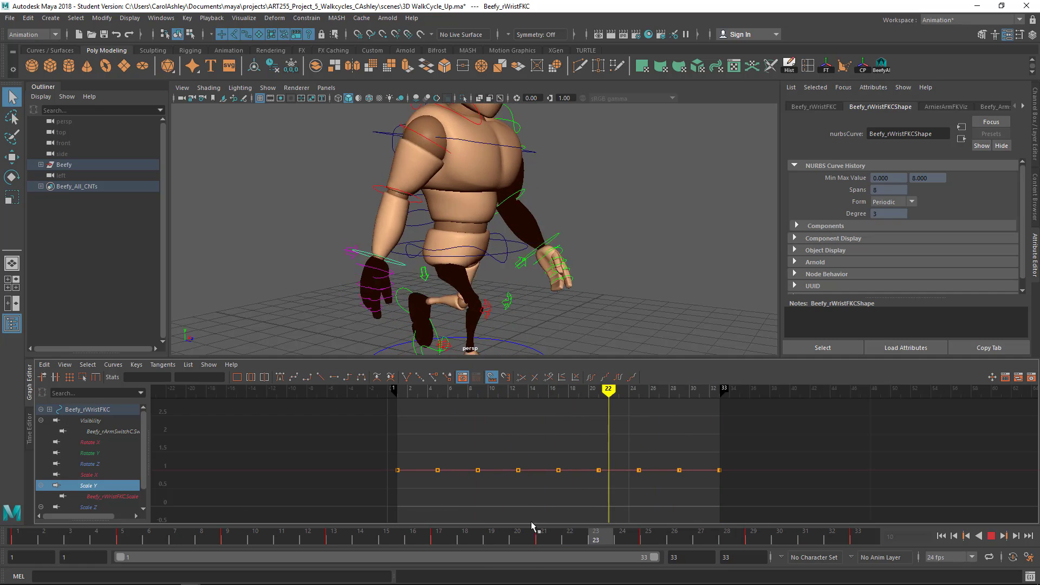
pyautogui.hotkey('alt', 'v')
pyautogui.keyDown('alt'); pyautogui.moveTo(618, 282); pyautogui.dragTo(649, 294); pyautogui.keyUp('alt')
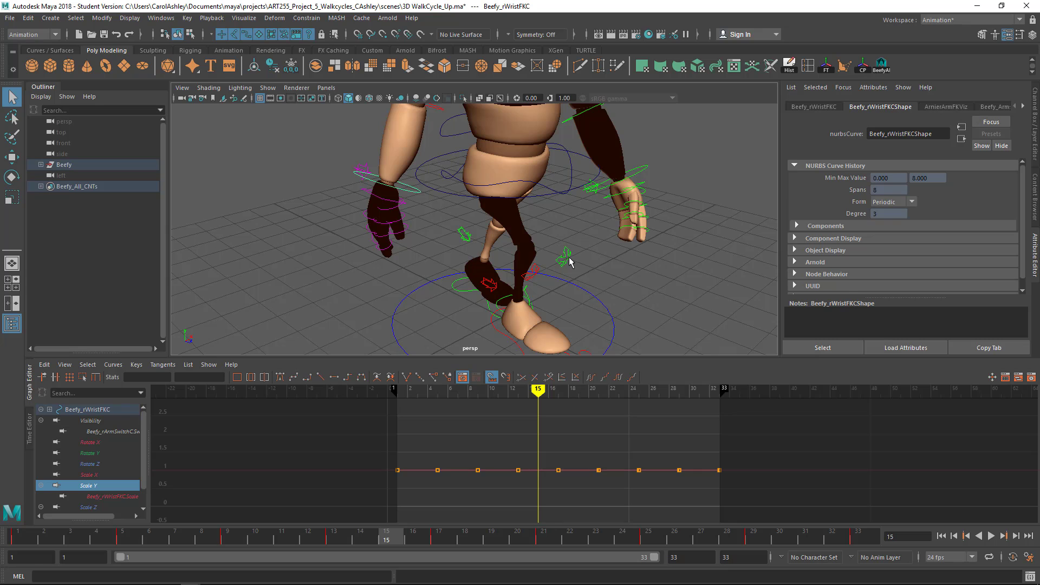
# Select both knee IK controls and set all their keys from frame 1 to 33 to spline tangents
pyautogui.click(526, 277)
pyautogui.keyDown('shift'); pyautogui.click(534, 271); pyautogui.keyUp('shift')
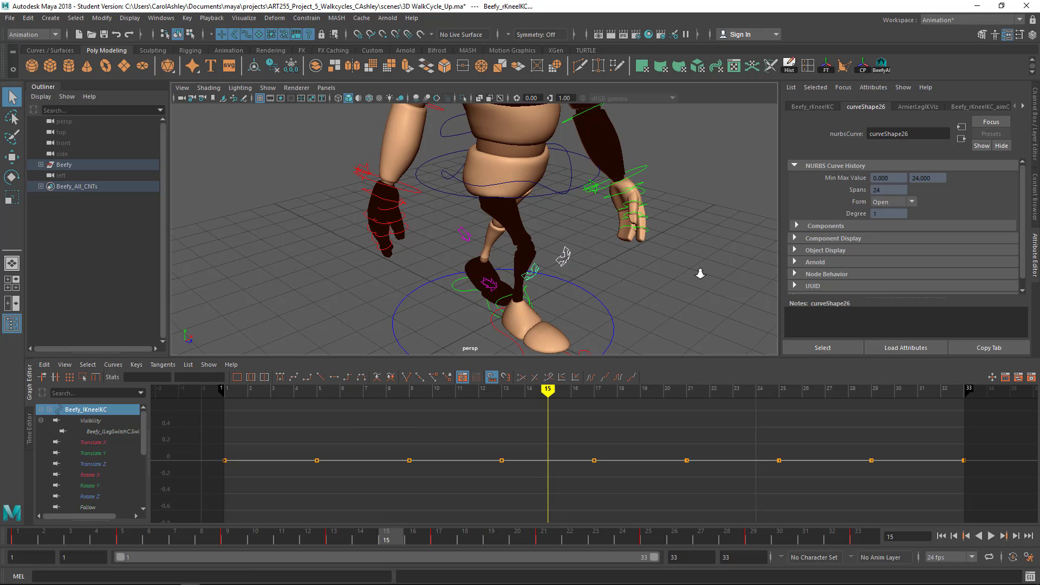
pyautogui.keyDown('alt'); pyautogui.moveTo(698, 272); pyautogui.dragTo(578, 266, button='right'); pyautogui.keyUp('alt')
pyautogui.keyDown('alt'); pyautogui.moveTo(644, 281); pyautogui.dragTo(639, 235, button='middle'); pyautogui.keyUp('alt')
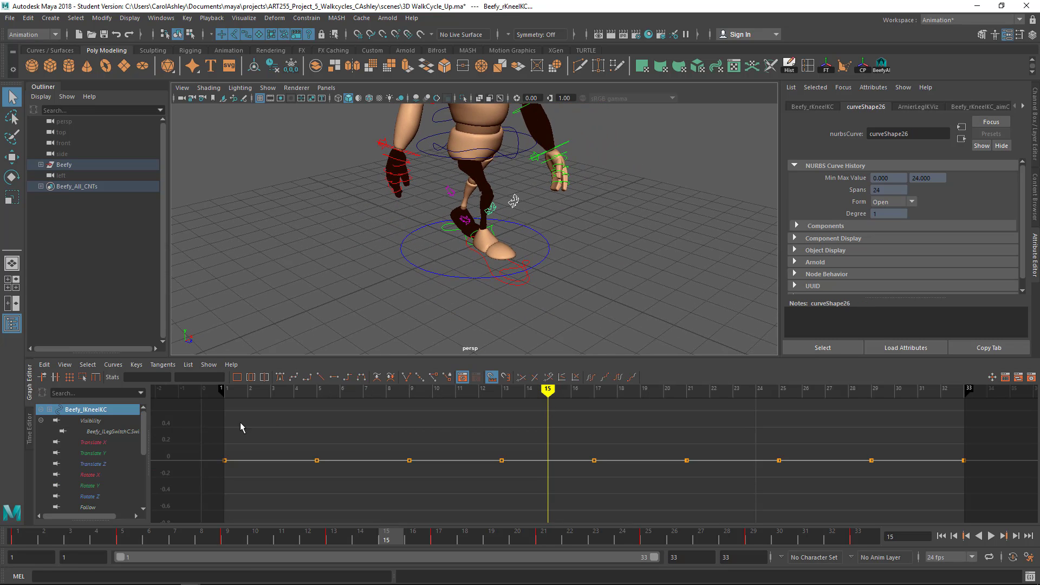
pyautogui.moveTo(190, 411); pyautogui.dragTo(1005, 497)
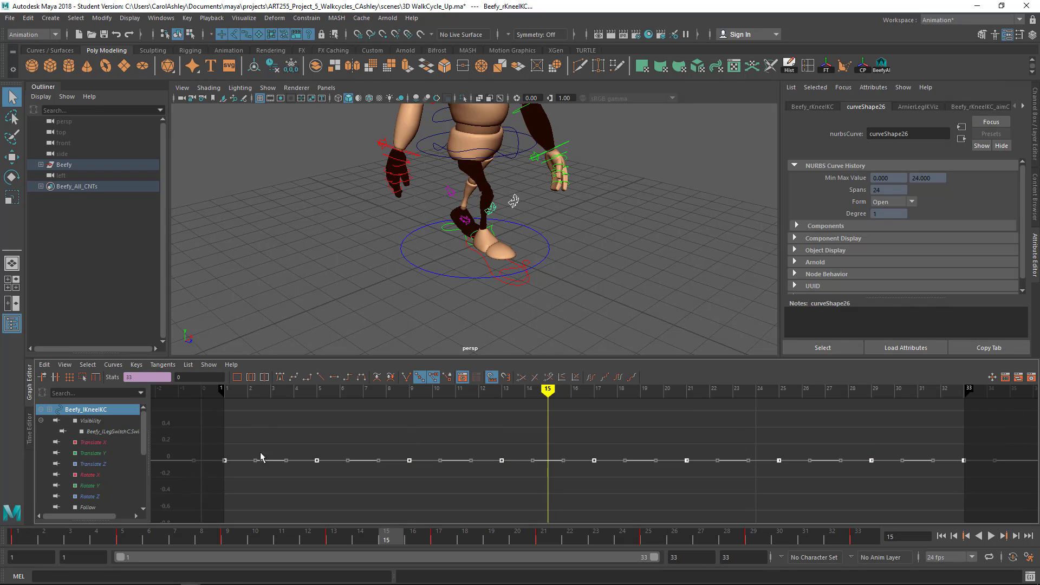
pyautogui.click(295, 375)
pyautogui.scroll(-2, 590, 249)
pyautogui.keyDown('alt'); pyautogui.moveTo(648, 268); pyautogui.dragTo(620, 295, button='middle'); pyautogui.keyUp('alt')
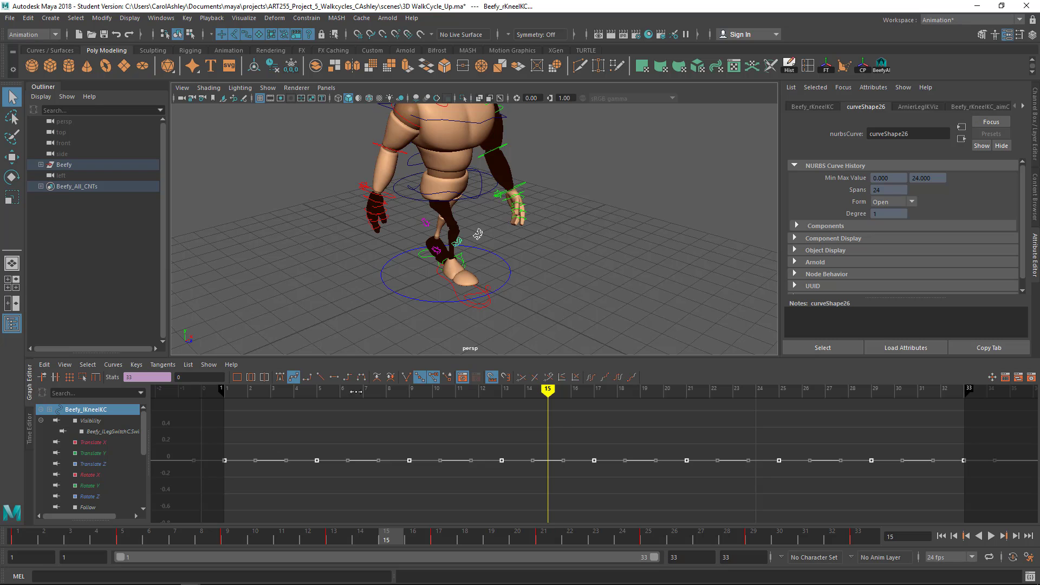
# Select all the character's controls to review their combined curves through frame 33, and clear the selection
pyautogui.keyDown('alt'); pyautogui.moveTo(682, 276); pyautogui.dragTo(651, 267); pyautogui.keyUp('alt')
pyautogui.scroll(-2, 645, 267)
pyautogui.moveTo(374, 127); pyautogui.dragTo(553, 297)
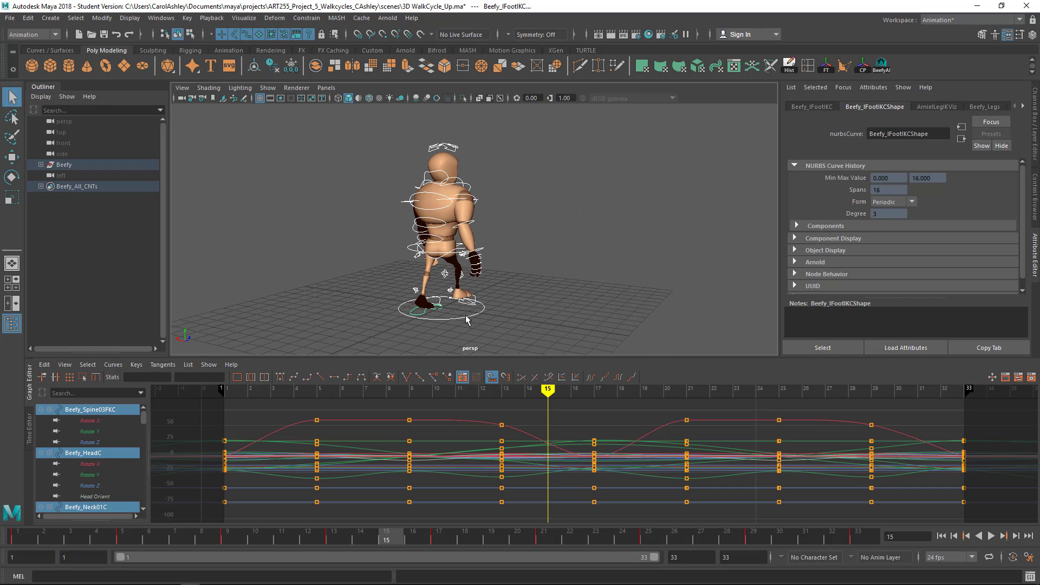
pyautogui.keyDown('alt'); pyautogui.moveTo(819, 468); pyautogui.dragTo(778, 455, button='middle'); pyautogui.keyUp('alt')
pyautogui.keyDown('alt'); pyautogui.moveTo(779, 455); pyautogui.dragTo(719, 455, button='right'); pyautogui.keyUp('alt')
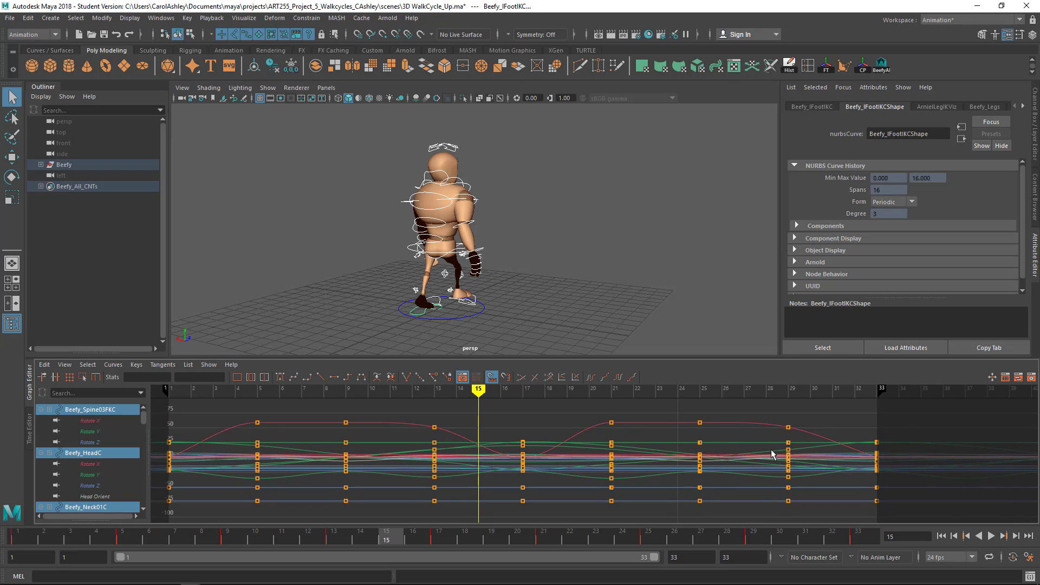
pyautogui.keyDown('alt'); pyautogui.moveTo(601, 285); pyautogui.dragTo(545, 268); pyautogui.keyUp('alt')
pyautogui.click(567, 255)
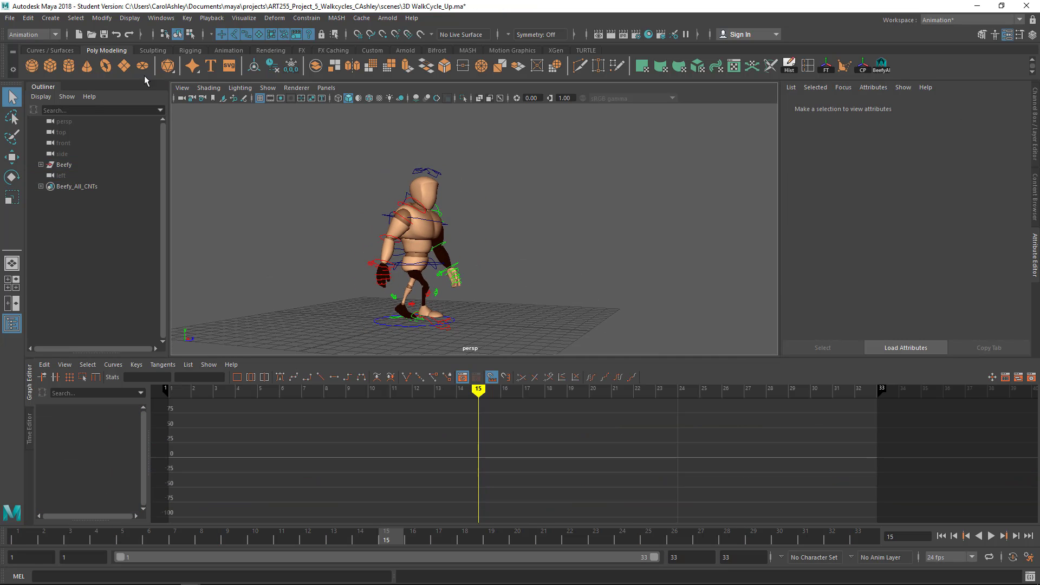
# Save the scene as a new file named 3D WalkCycle_Finaling_v01.ma and accept the student version notice
pyautogui.click(12, 19)
pyautogui.click(35, 67)
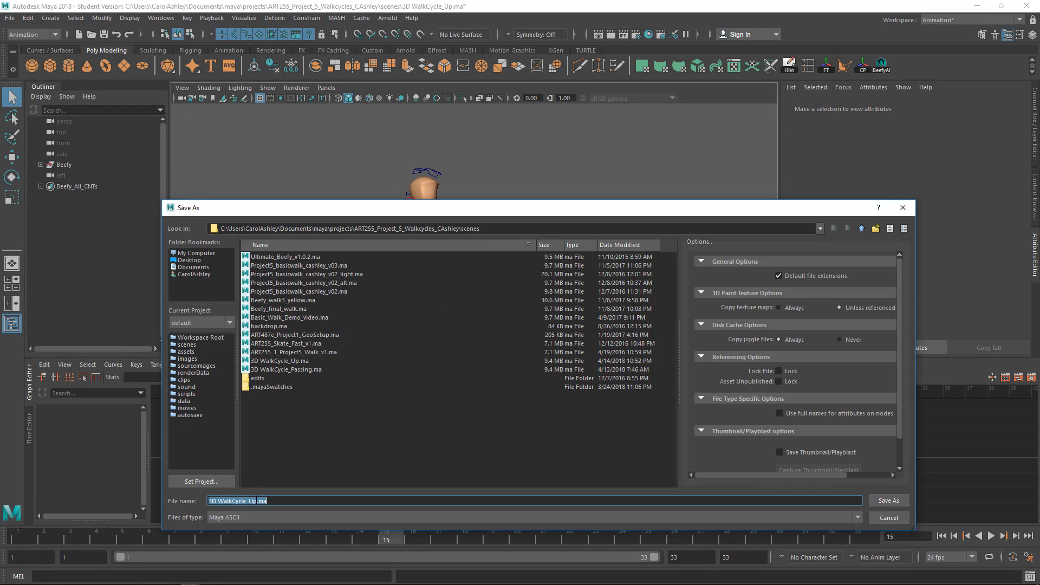
pyautogui.click(257, 501)
pyautogui.press('BackSpace')
pyautogui.press('BackSpace')
pyautogui.write('Fina')
pyautogui.write('ng_v01')
pyautogui.press('Return')
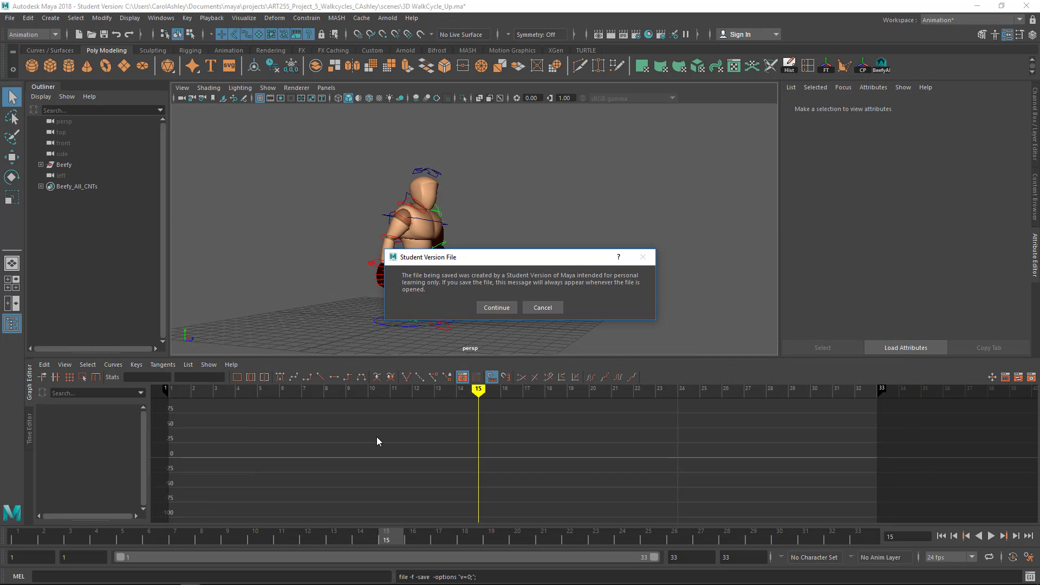
pyautogui.press('Return')
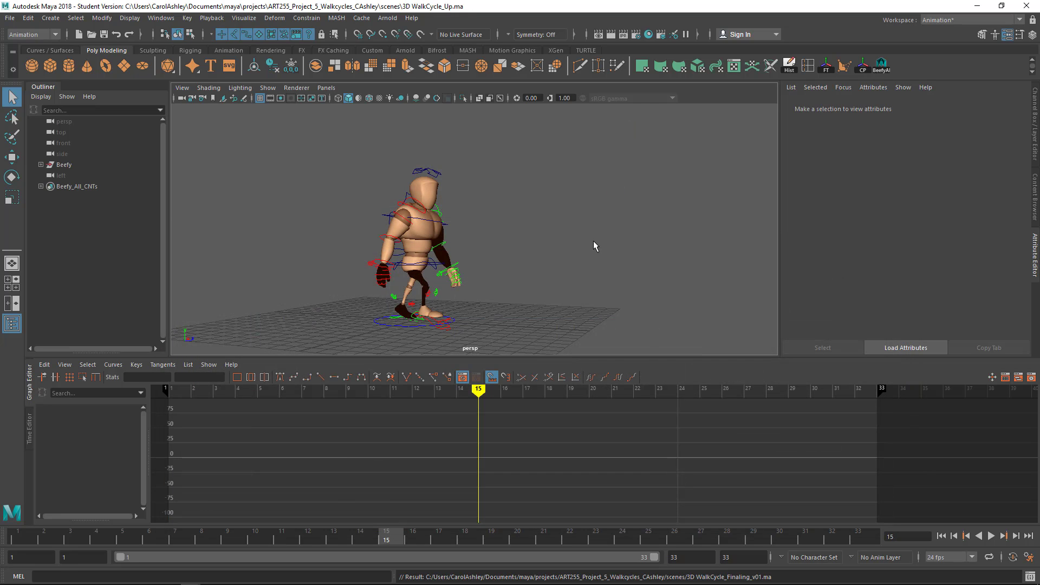
# Play the walk cycle and examine the arm swing and body motion from the side, back and front
pyautogui.moveTo(638, 245)
pyautogui.keyDown('alt'); pyautogui.mouseDown()
pyautogui.moveTo(616, 249)
pyautogui.moveTo(628, 232)
pyautogui.mouseUp(); pyautogui.keyUp('alt')
pyautogui.keyDown('alt'); pyautogui.moveTo(629, 232); pyautogui.dragTo(673, 265, button='middle'); pyautogui.keyUp('alt')
pyautogui.keyDown('alt'); pyautogui.moveTo(674, 265); pyautogui.dragTo(657, 237); pyautogui.keyUp('alt')
pyautogui.click(991, 536)
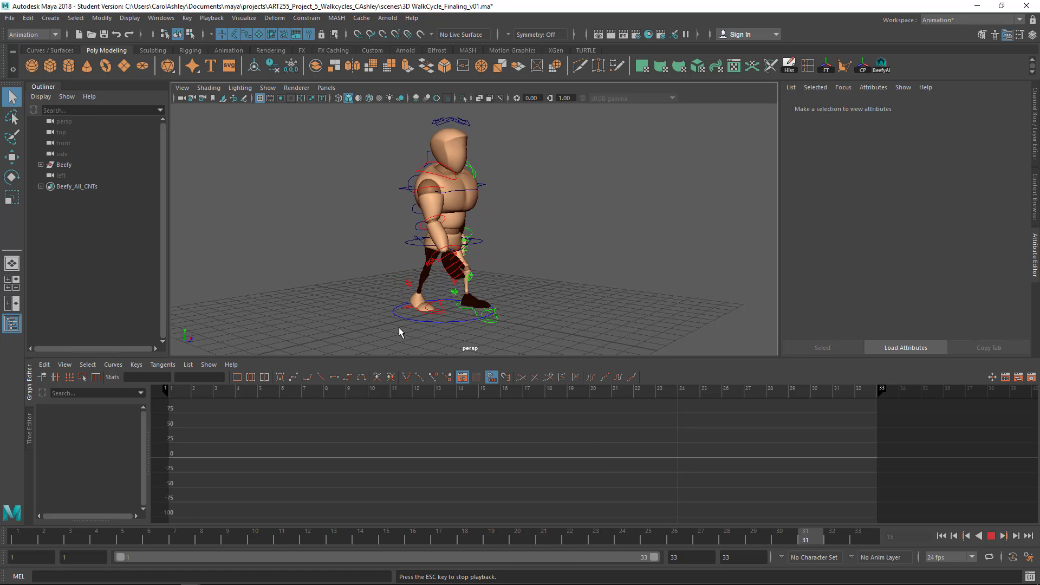
pyautogui.keyDown('alt'); pyautogui.moveTo(399, 329); pyautogui.dragTo(637, 312); pyautogui.keyUp('alt')
pyautogui.keyDown('alt'); pyautogui.moveTo(637, 312); pyautogui.dragTo(661, 311, button='middle'); pyautogui.keyUp('alt')
pyautogui.keyDown('alt'); pyautogui.moveTo(562, 319); pyautogui.dragTo(580, 314); pyautogui.keyUp('alt')
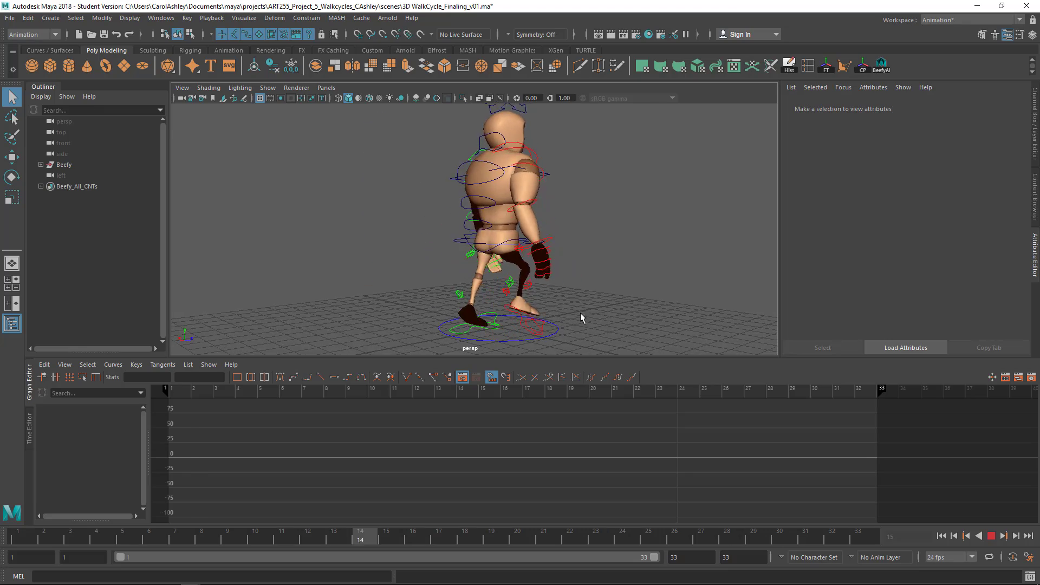
pyautogui.keyDown('alt'); pyautogui.moveTo(580, 314); pyautogui.dragTo(688, 303, button='right'); pyautogui.keyUp('alt')
pyautogui.keyDown('alt'); pyautogui.moveTo(688, 303); pyautogui.dragTo(621, 297, button='middle'); pyautogui.keyUp('alt')
pyautogui.keyDown('alt'); pyautogui.moveTo(621, 296); pyautogui.dragTo(590, 298); pyautogui.keyUp('alt')
pyautogui.keyDown('alt'); pyautogui.moveTo(591, 298); pyautogui.dragTo(604, 276, button='middle'); pyautogui.keyUp('alt')
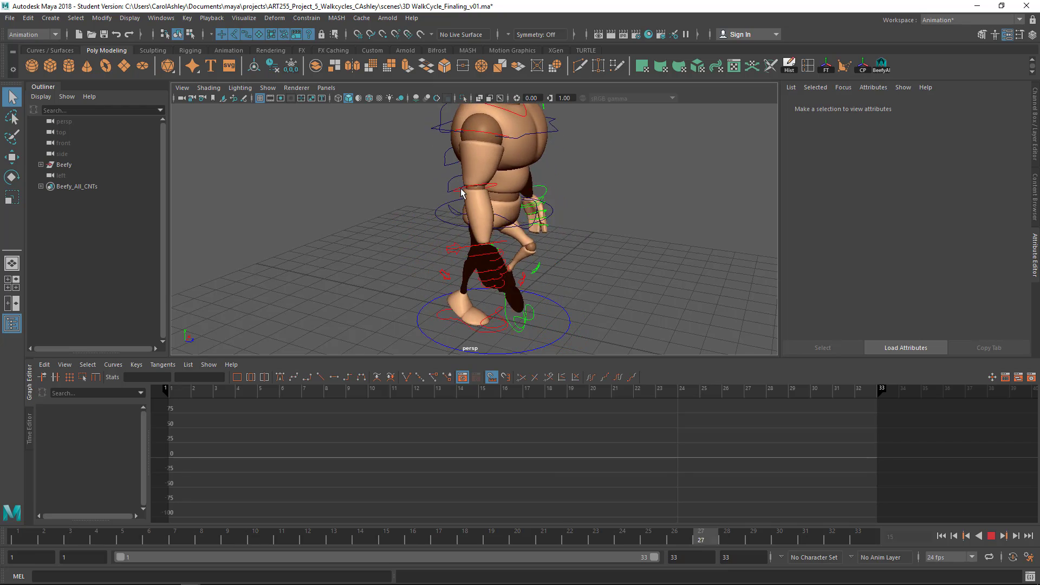
pyautogui.keyDown('alt'); pyautogui.moveTo(672, 265); pyautogui.dragTo(627, 272); pyautogui.keyUp('alt')
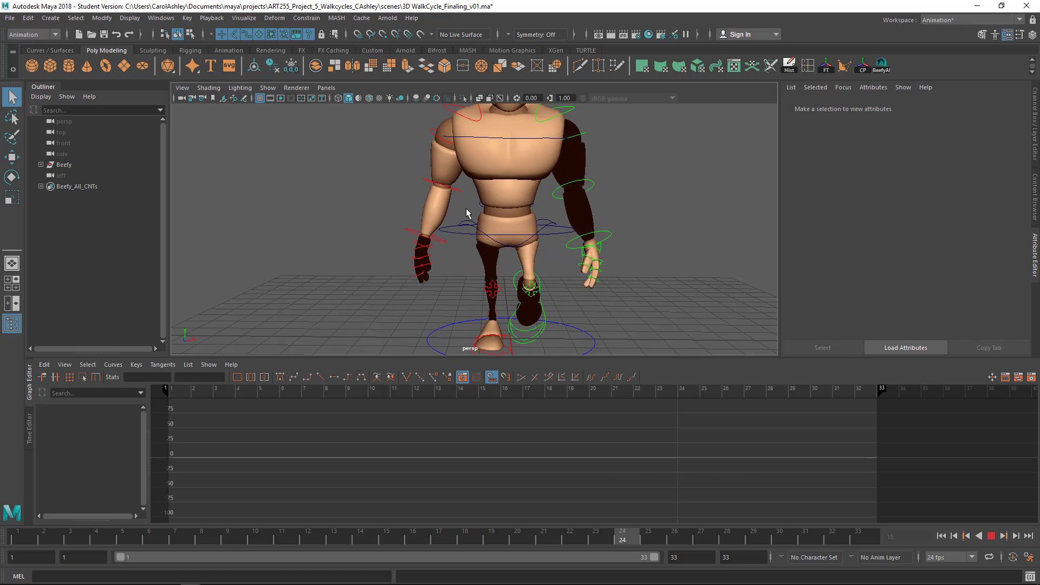
pyautogui.click(992, 536)
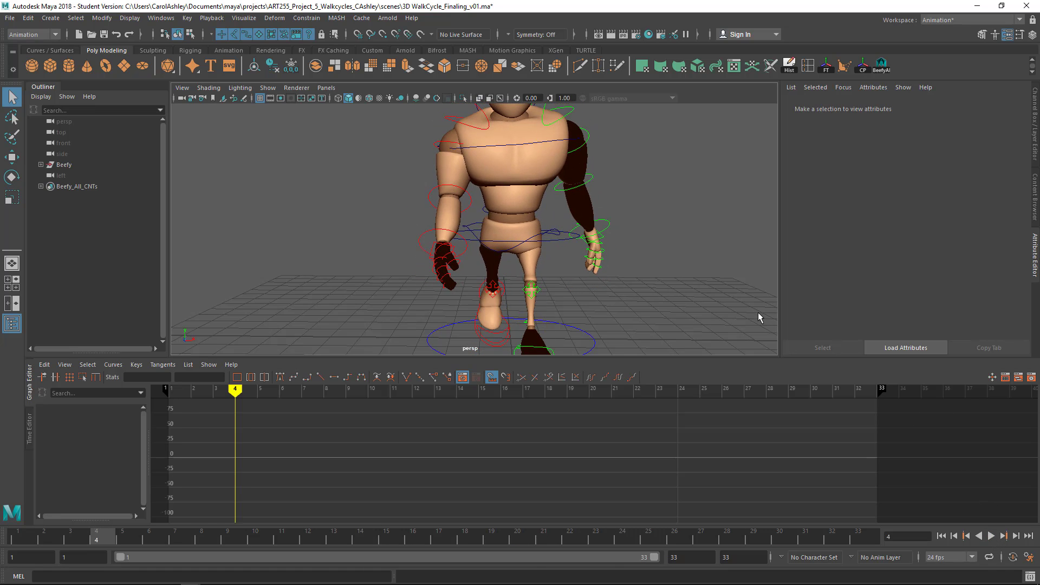
# Compare the right and left shoulder FK curves and replay the cycle to judge the arms' distance from the torso
pyautogui.scroll(-2, 729, 287)
pyautogui.keyDown('alt'); pyautogui.moveTo(496, 180); pyautogui.dragTo(501, 190, button='middle'); pyautogui.keyUp('alt')
pyautogui.click(466, 177)
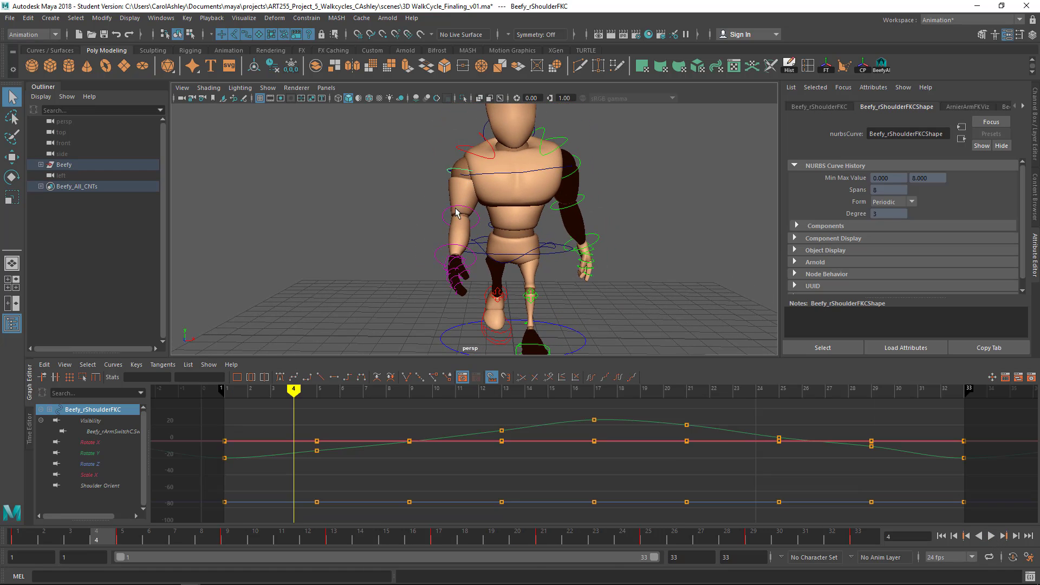
pyautogui.keyDown('alt'); pyautogui.moveTo(420, 234); pyautogui.dragTo(512, 253); pyautogui.keyUp('alt')
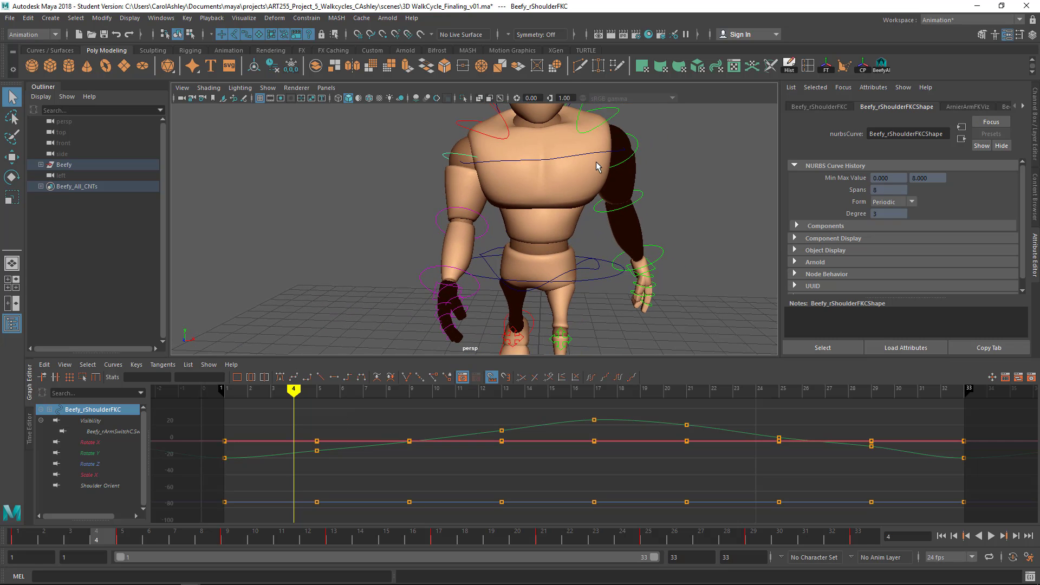
pyautogui.click(637, 154)
pyautogui.keyDown('alt'); pyautogui.moveTo(734, 273); pyautogui.dragTo(721, 286); pyautogui.keyUp('alt')
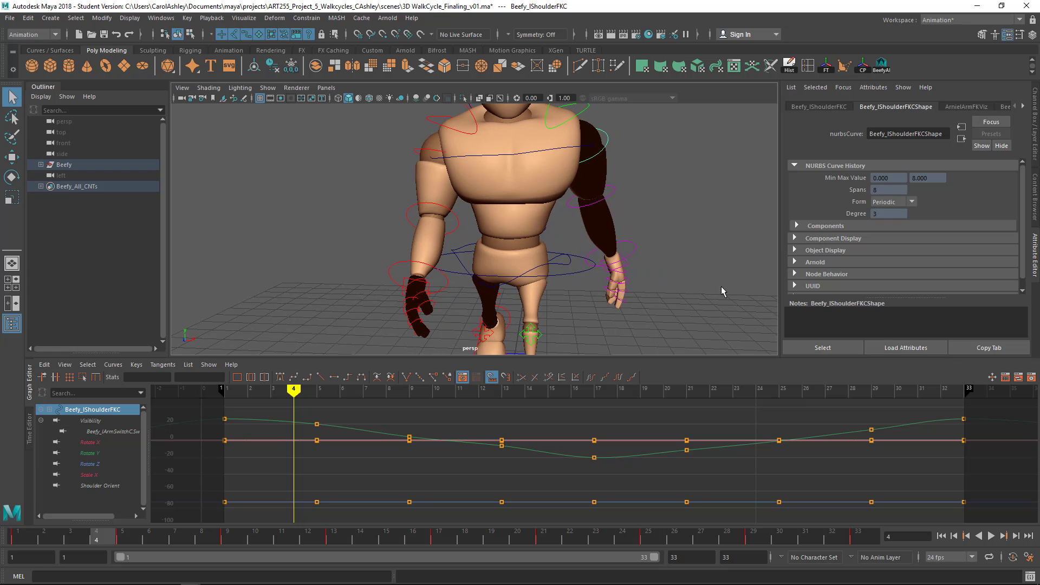
pyautogui.hotkey('alt', 'v')
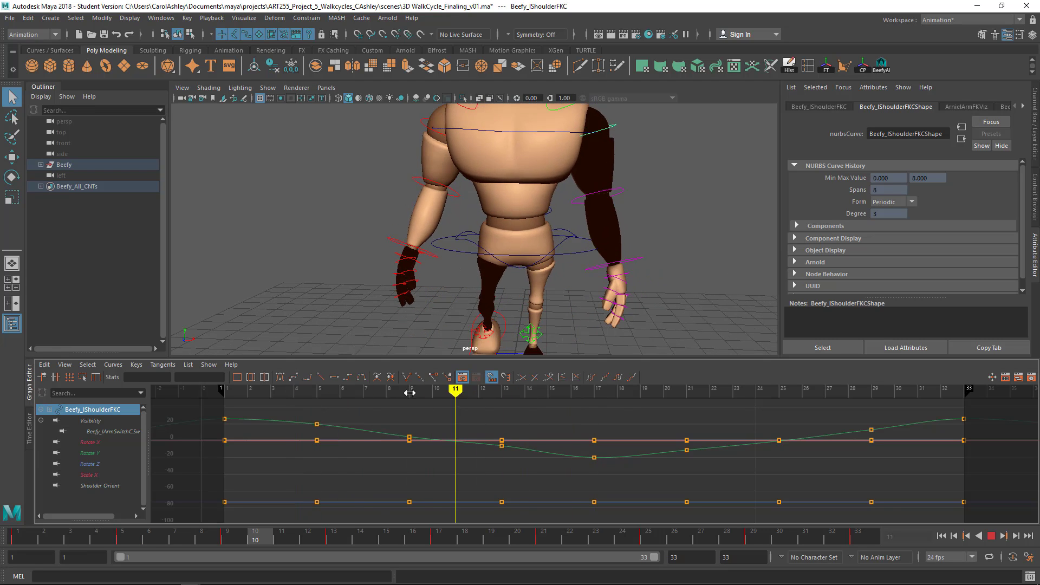
pyautogui.hotkey('alt', 'v')
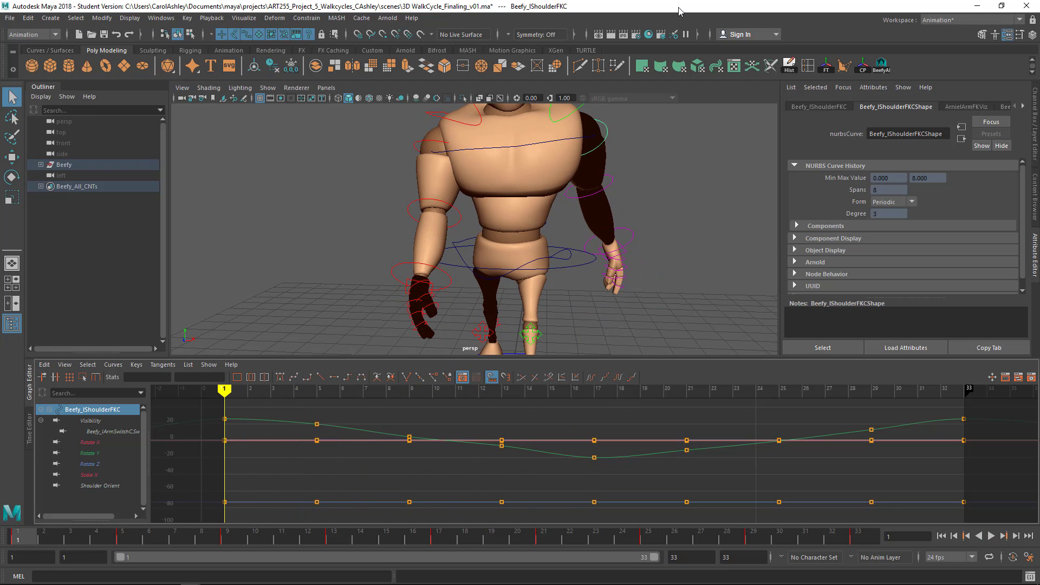
# Try rotating the left shoulder FK control at frame 1 to a Rotate X of 18.943, and inspect the arm
pyautogui.press('e')
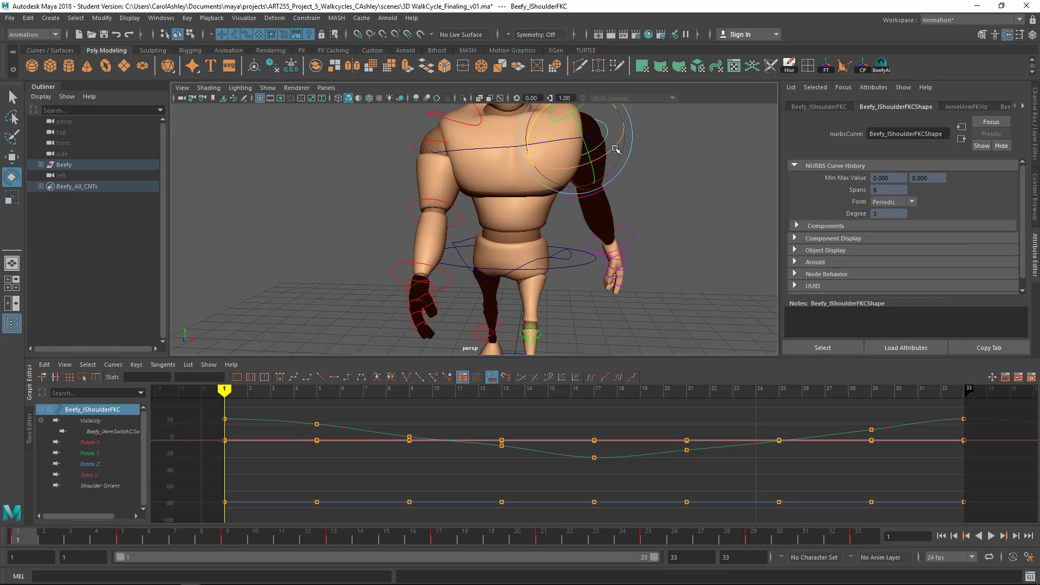
pyautogui.moveTo(616, 149)
pyautogui.mouseDown()
pyautogui.moveTo(590, 166)
pyautogui.moveTo(606, 157)
pyautogui.mouseUp()
pyautogui.keyDown('alt'); pyautogui.moveTo(670, 195); pyautogui.dragTo(653, 193); pyautogui.keyUp('alt')
pyautogui.keyDown('alt'); pyautogui.moveTo(652, 194); pyautogui.dragTo(726, 192, button='right'); pyautogui.keyUp('alt')
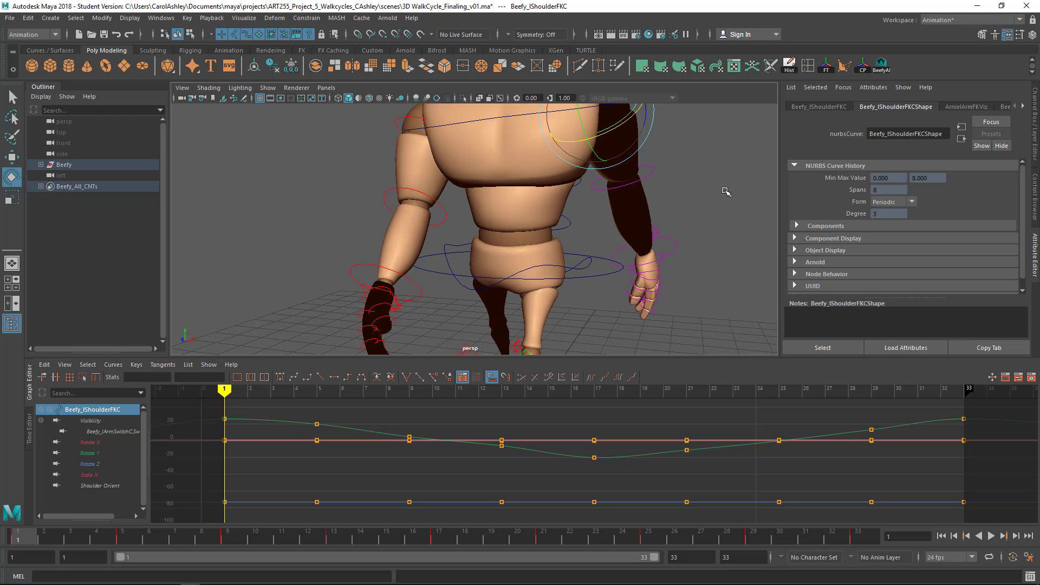
pyautogui.keyDown('alt'); pyautogui.moveTo(726, 192); pyautogui.dragTo(608, 220, button='middle'); pyautogui.keyUp('alt')
pyautogui.keyDown('alt'); pyautogui.moveTo(608, 220); pyautogui.dragTo(609, 223); pyautogui.keyUp('alt')
pyautogui.keyDown('alt'); pyautogui.moveTo(637, 195); pyautogui.dragTo(694, 190, button='middle'); pyautogui.keyUp('alt')
# Select the left elbow FK control, try rotating it at frame 1, and display its available rotation channels
pyautogui.click(553, 191)
pyautogui.keyDown('alt'); pyautogui.moveTo(694, 190); pyautogui.dragTo(636, 195); pyautogui.keyUp('alt')
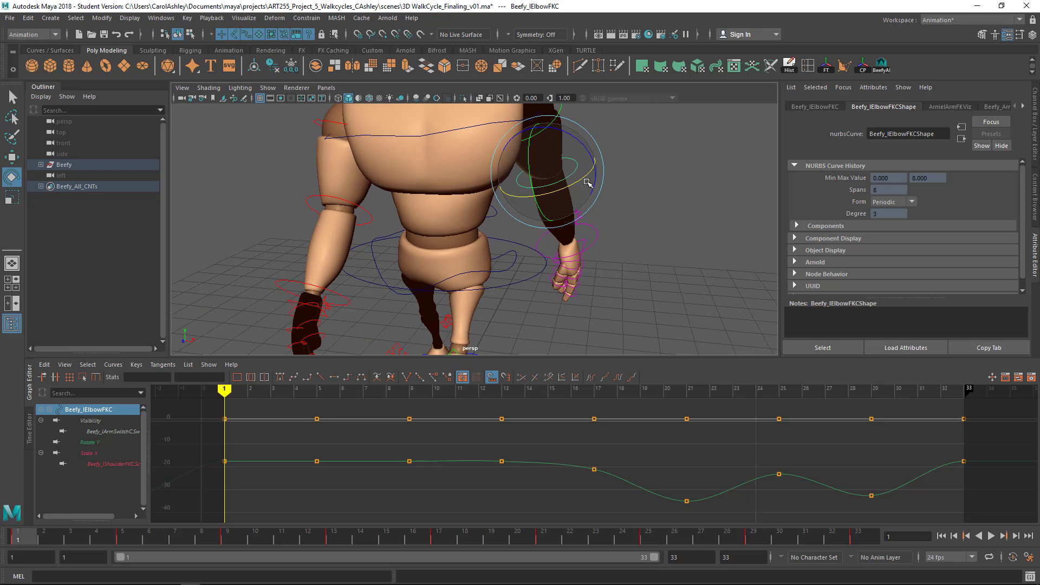
pyautogui.moveTo(570, 186); pyautogui.dragTo(600, 184)
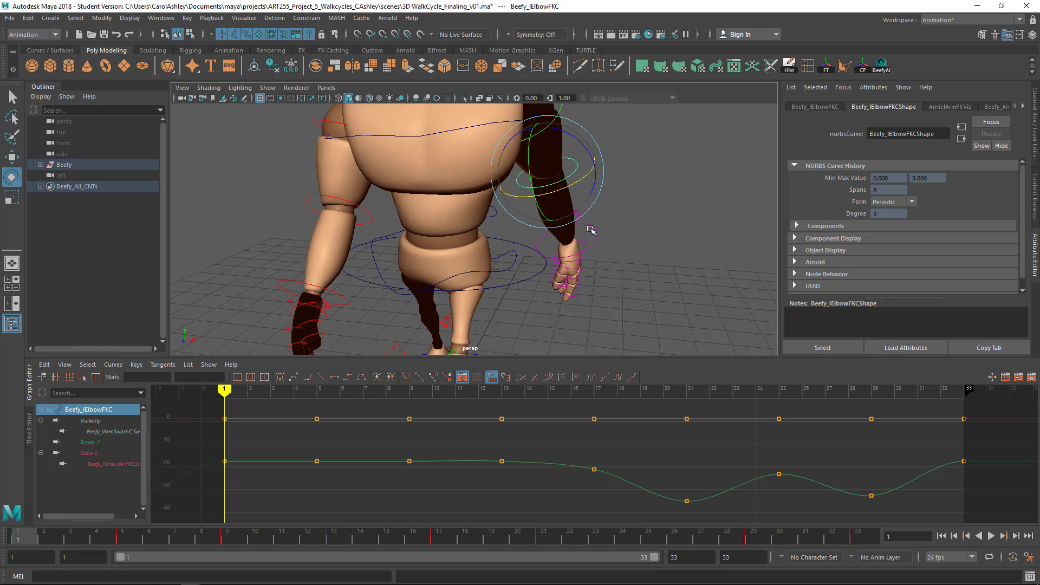
pyautogui.keyDown('alt'); pyautogui.moveTo(672, 251); pyautogui.dragTo(583, 223); pyautogui.keyUp('alt')
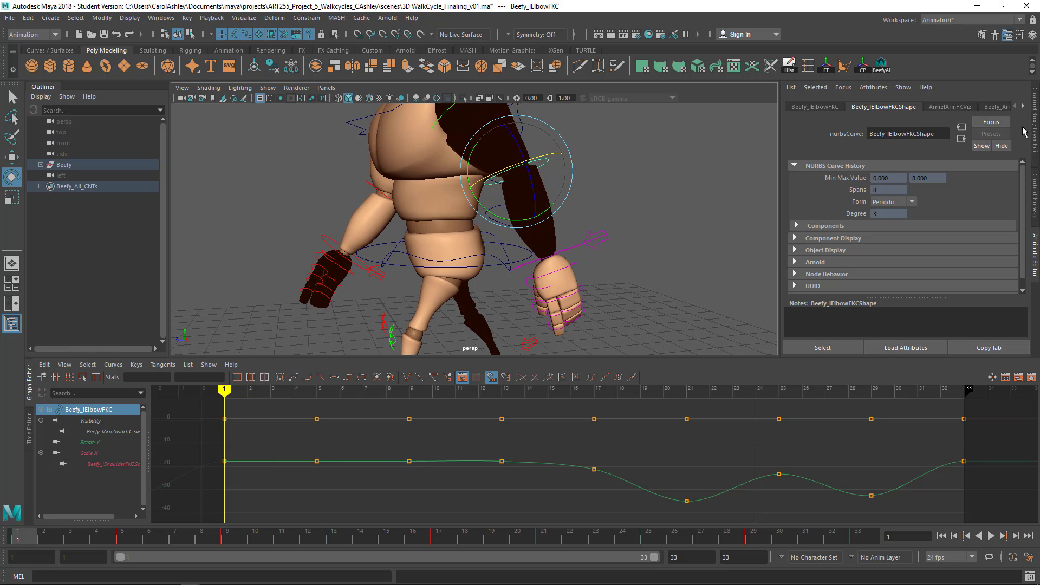
pyautogui.click(1035, 124)
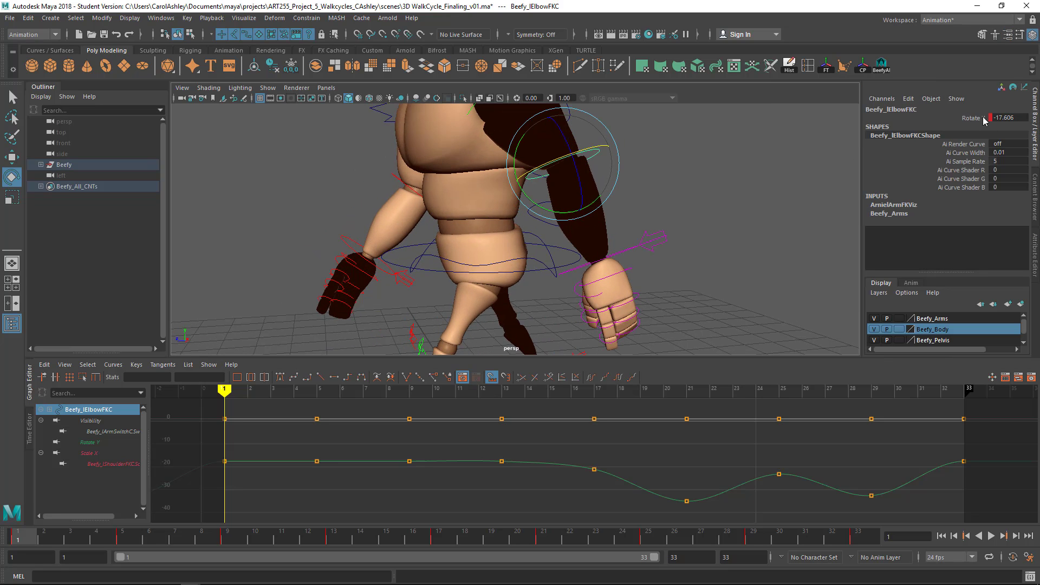
pyautogui.keyDown('alt'); pyautogui.moveTo(660, 238); pyautogui.dragTo(695, 250); pyautogui.keyUp('alt')
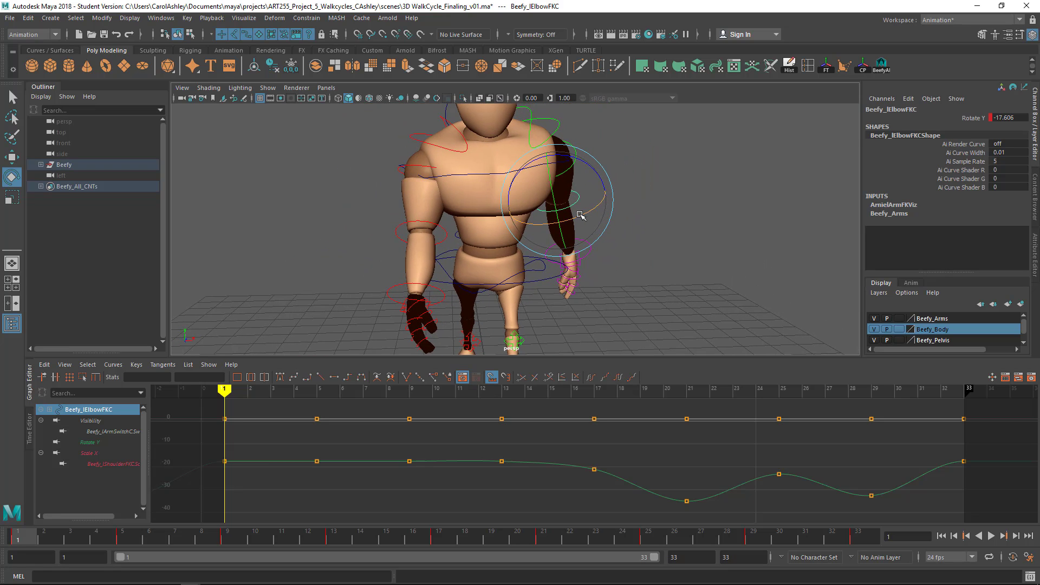
# Undo the left shoulder's rotation at frame 1, keeping its FK control selected and the arms in view
pyautogui.click(578, 158)
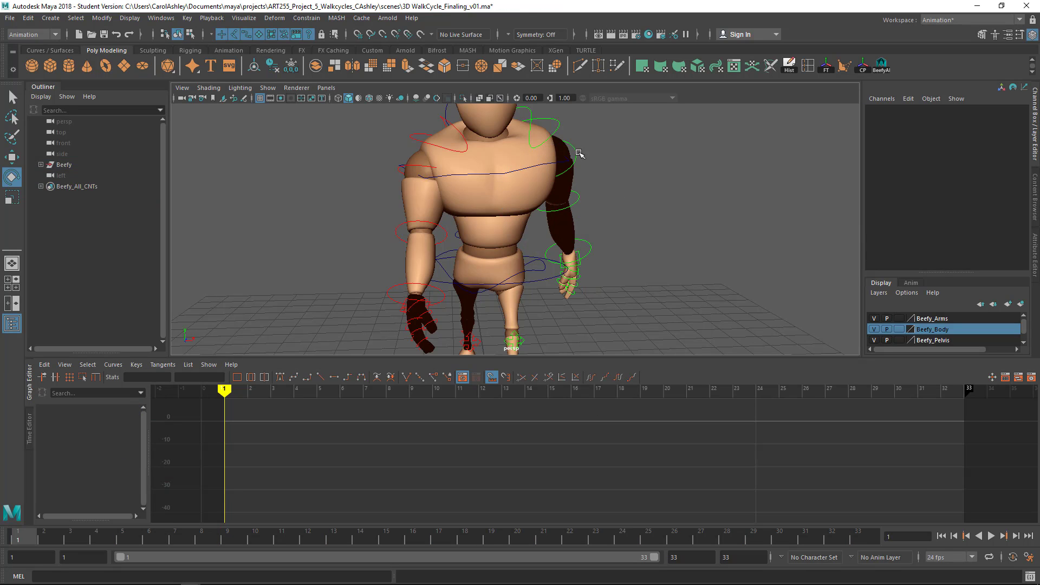
pyautogui.hotkey('ctrl', 'z')
pyautogui.hotkey('ctrl', 'z')
pyautogui.hotkey('ctrl', 'z')
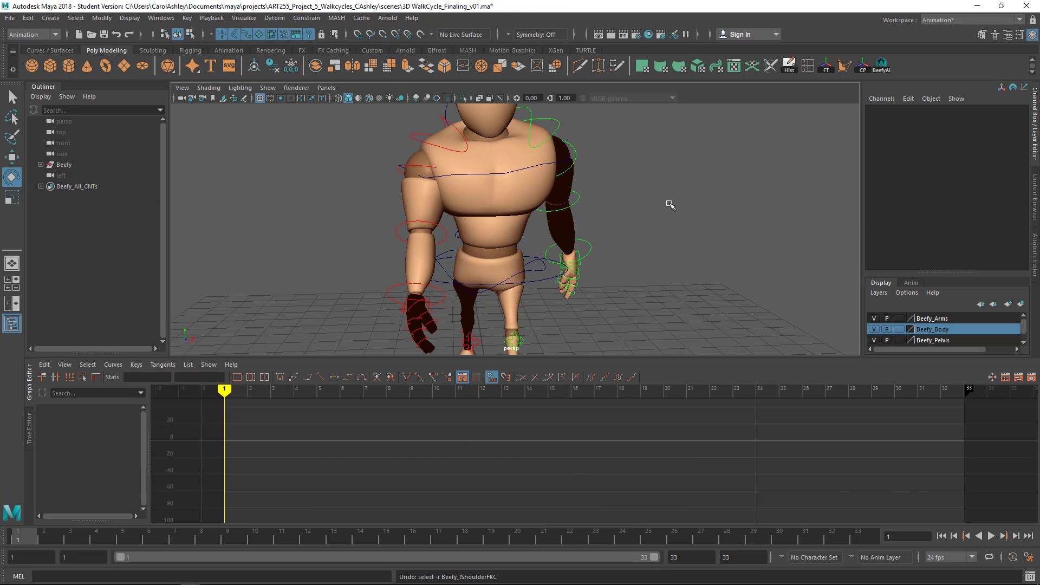
pyautogui.hotkey('ctrl', 'z')
pyautogui.hotkey('ctrl', 'z')
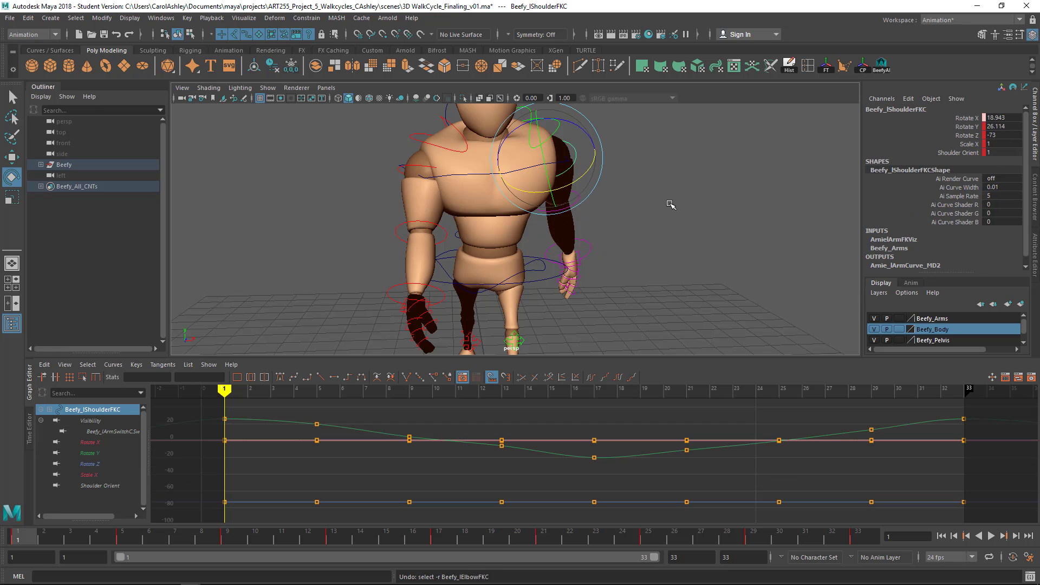
pyautogui.keyDown('alt'); pyautogui.moveTo(697, 220); pyautogui.dragTo(688, 219); pyautogui.keyUp('alt')
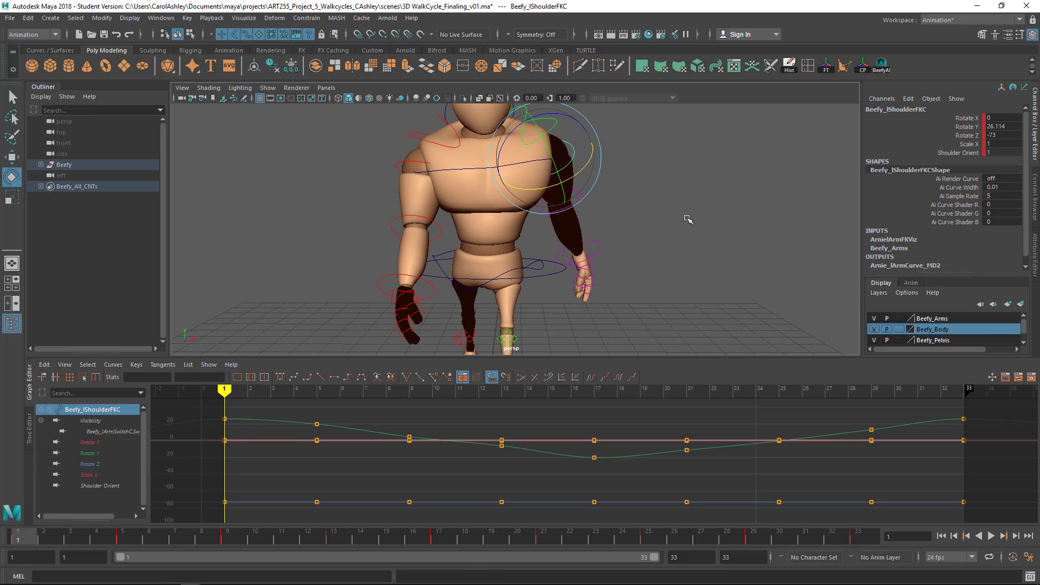
pyautogui.keyDown('alt'); pyautogui.moveTo(688, 218); pyautogui.dragTo(696, 210, button='middle'); pyautogui.keyUp('alt')
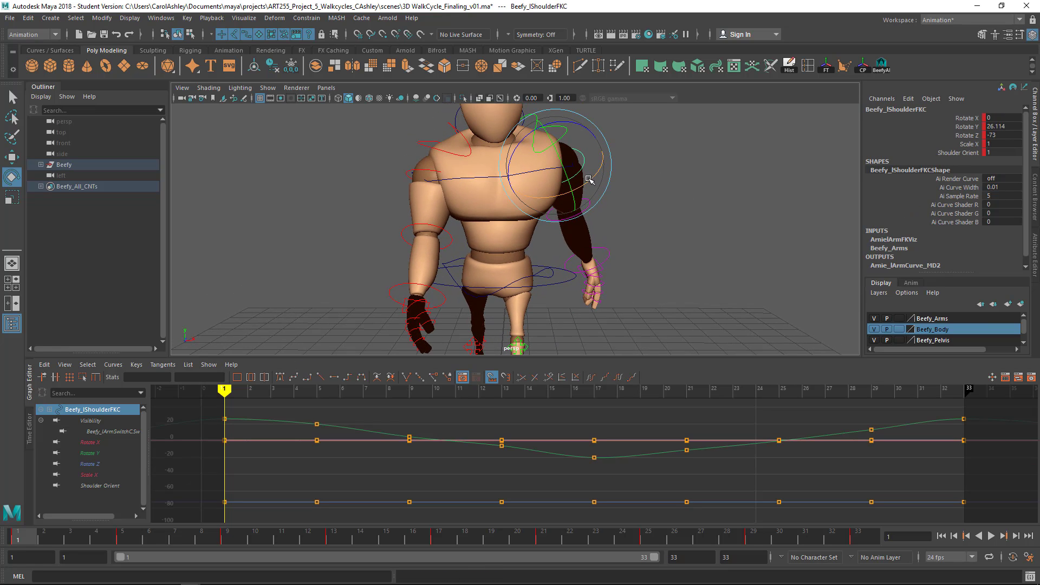
# Rotate the left shoulder FK control to Rotate X 29.613 at frame 1, key it, and copy that key to frame 33
pyautogui.moveTo(592, 180); pyautogui.dragTo(571, 190)
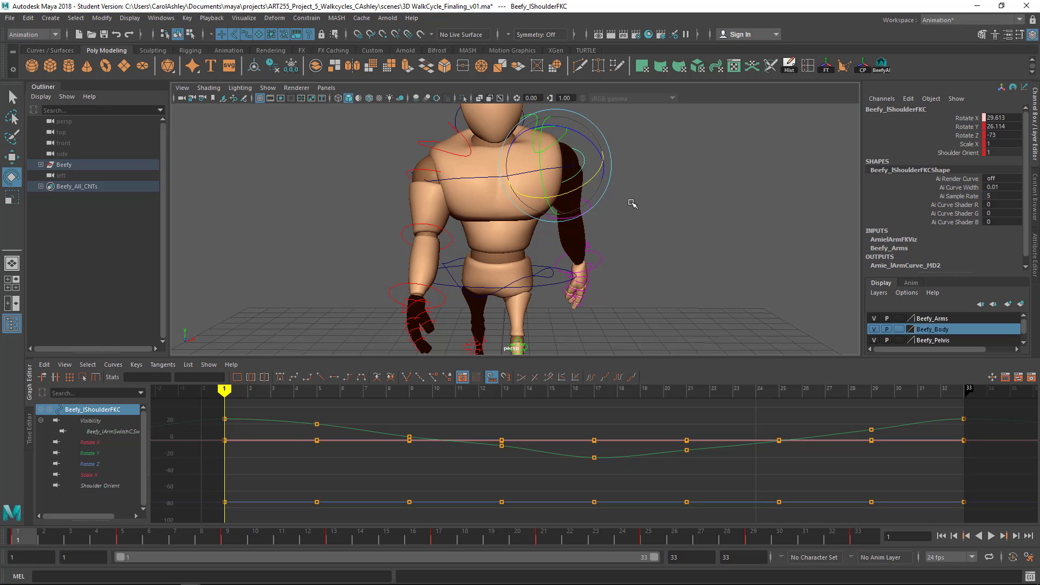
pyautogui.press('s')
pyautogui.rightClick(21, 539)
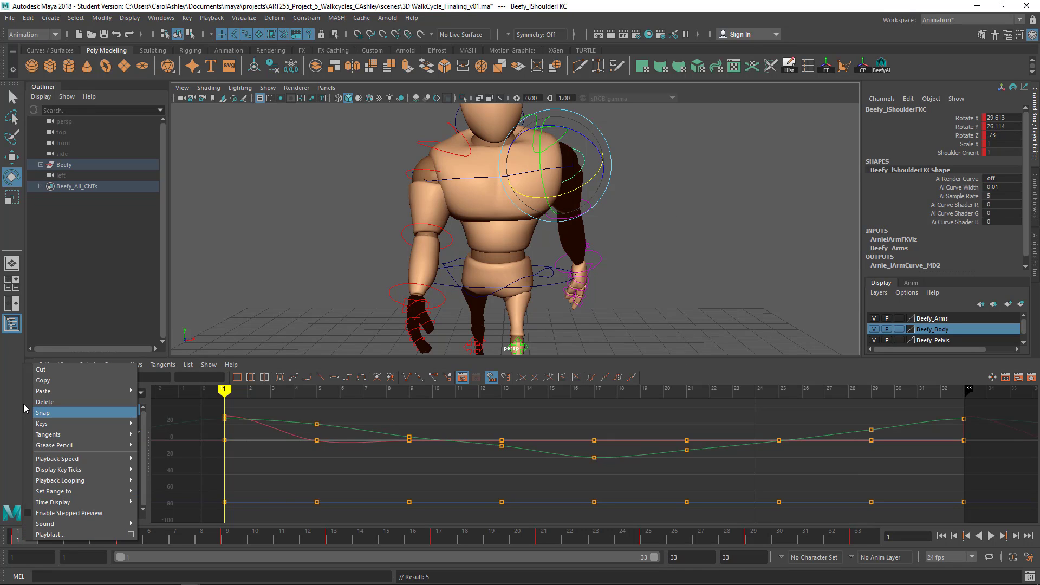
pyautogui.click(43, 381)
pyautogui.click(858, 538)
pyautogui.rightClick(867, 538)
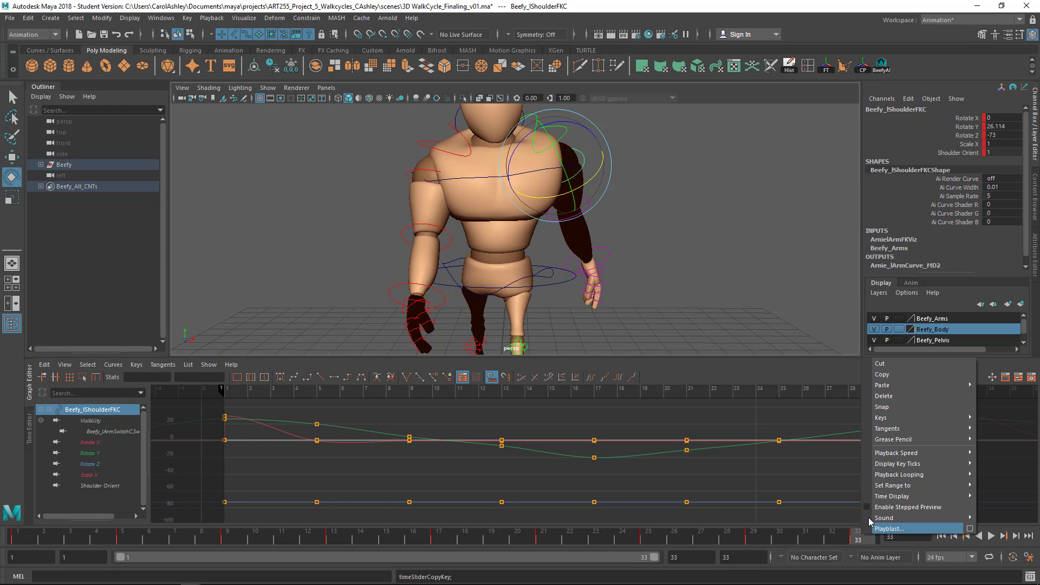
pyautogui.moveTo(888, 385)
pyautogui.click(794, 394)
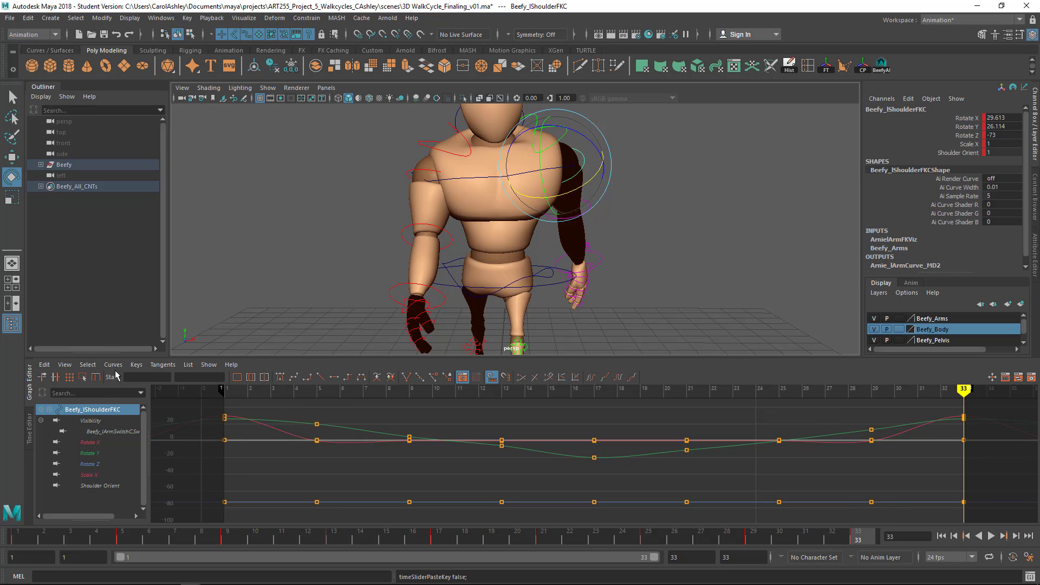
# Isolate the left shoulder FK control's Rotate X curve and delete its keys from frame 9 through frame 25
pyautogui.click(23, 540)
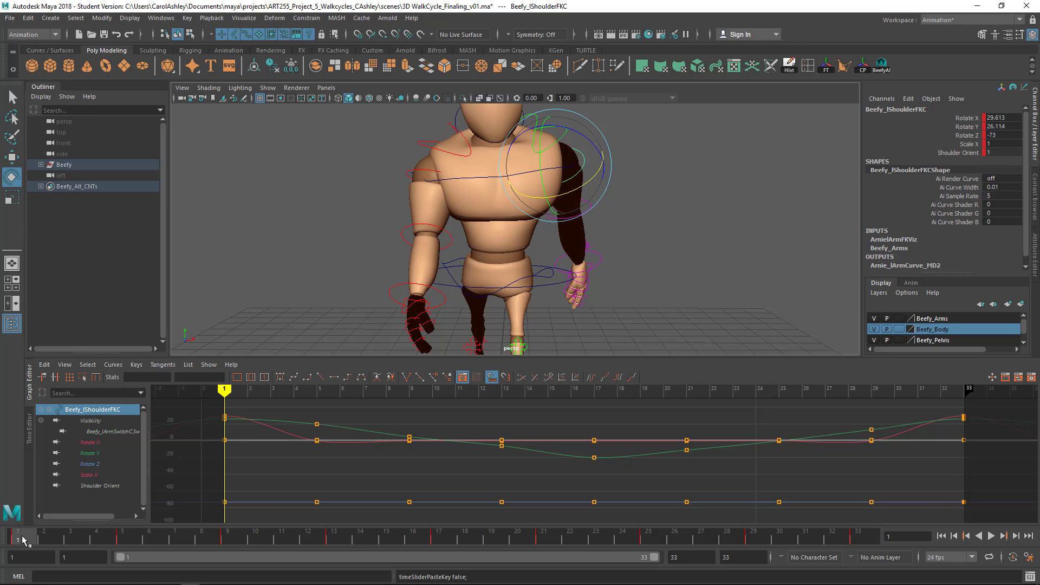
pyautogui.click(422, 171)
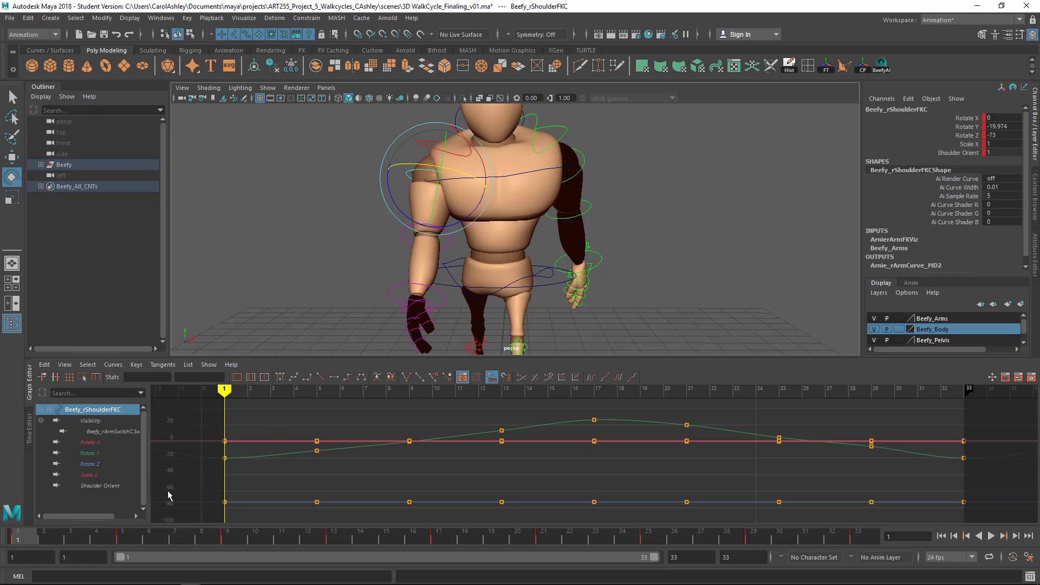
pyautogui.click(589, 167)
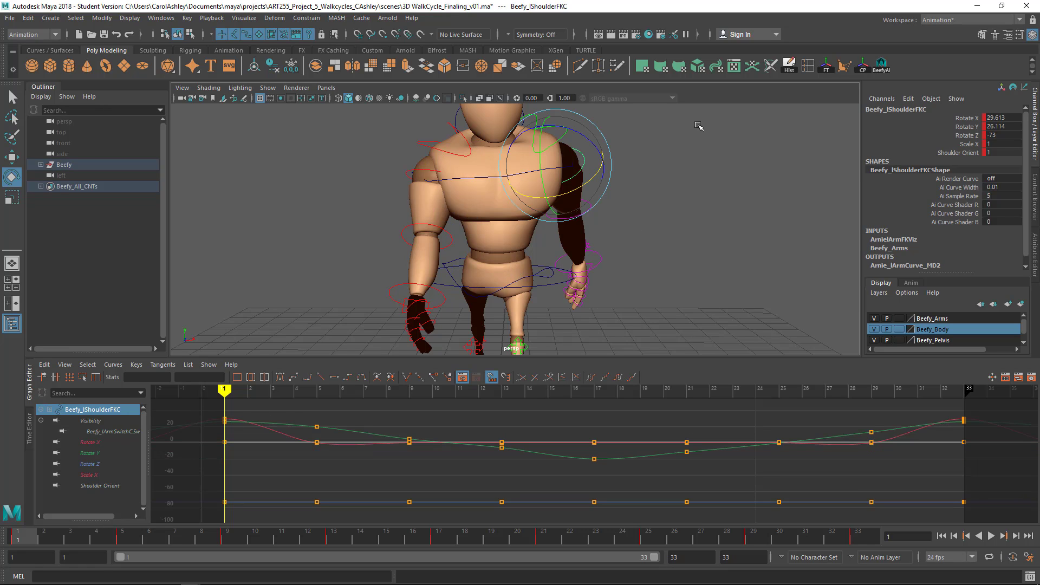
pyautogui.click(99, 442)
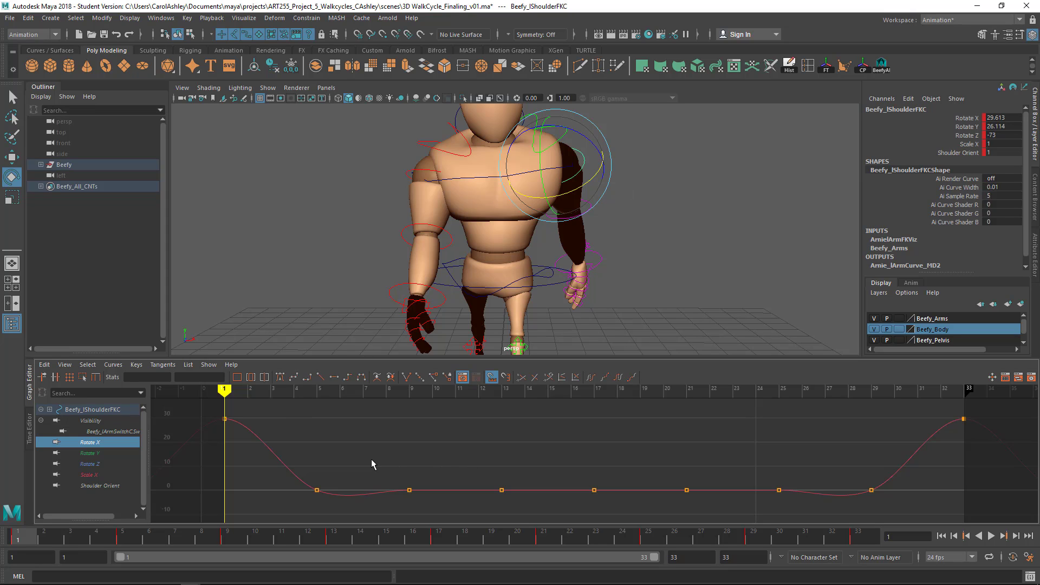
pyautogui.moveTo(721, 512); pyautogui.dragTo(788, 500)
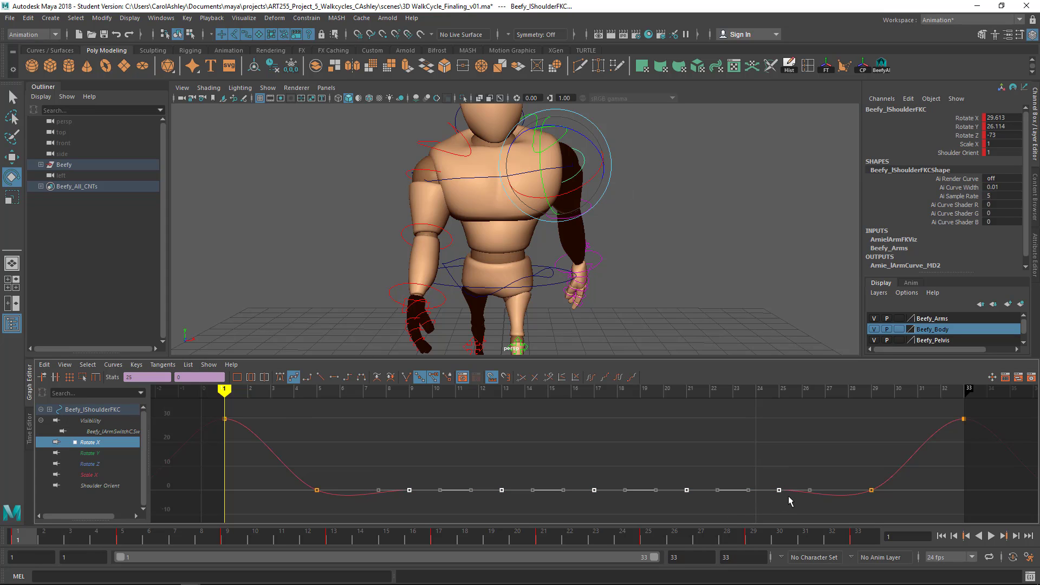
pyautogui.press('Delete')
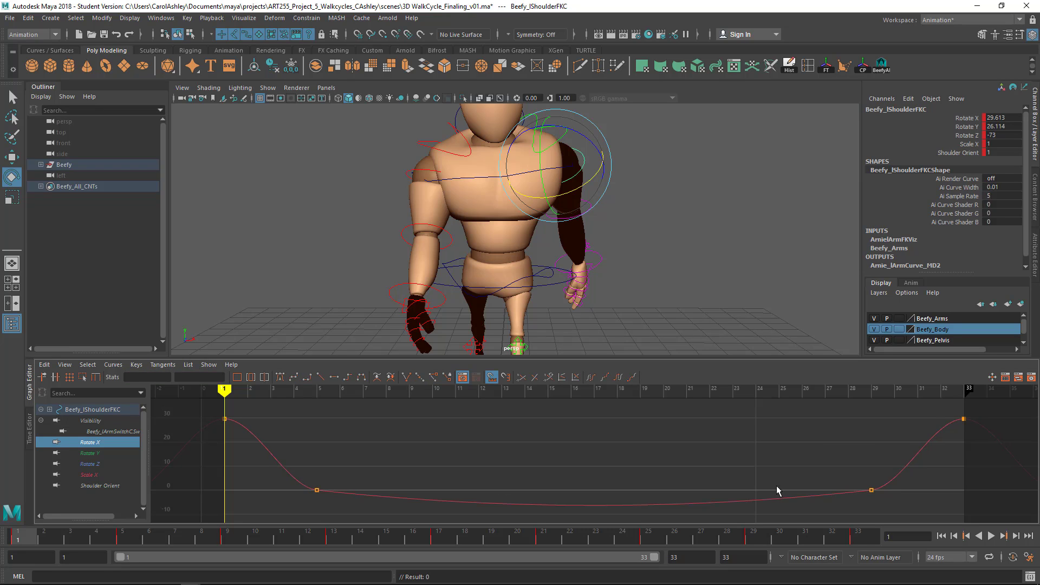
# Rotate the left shoulder FK control to Rotate X 25.609 at frame 17 and key the pose
pyautogui.scroll(-3, 785, 470)
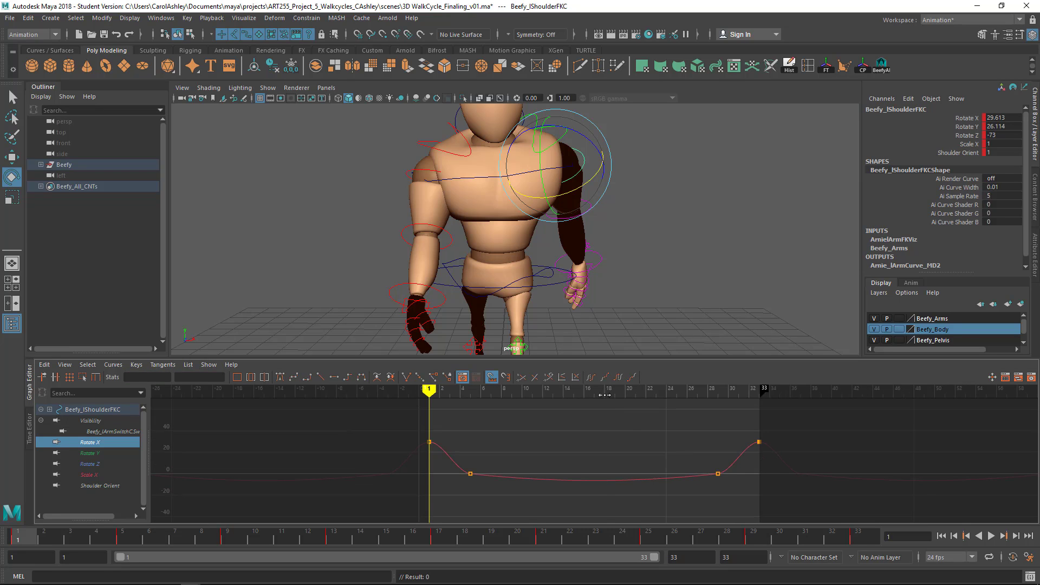
pyautogui.moveTo(604, 394); pyautogui.dragTo(590, 395)
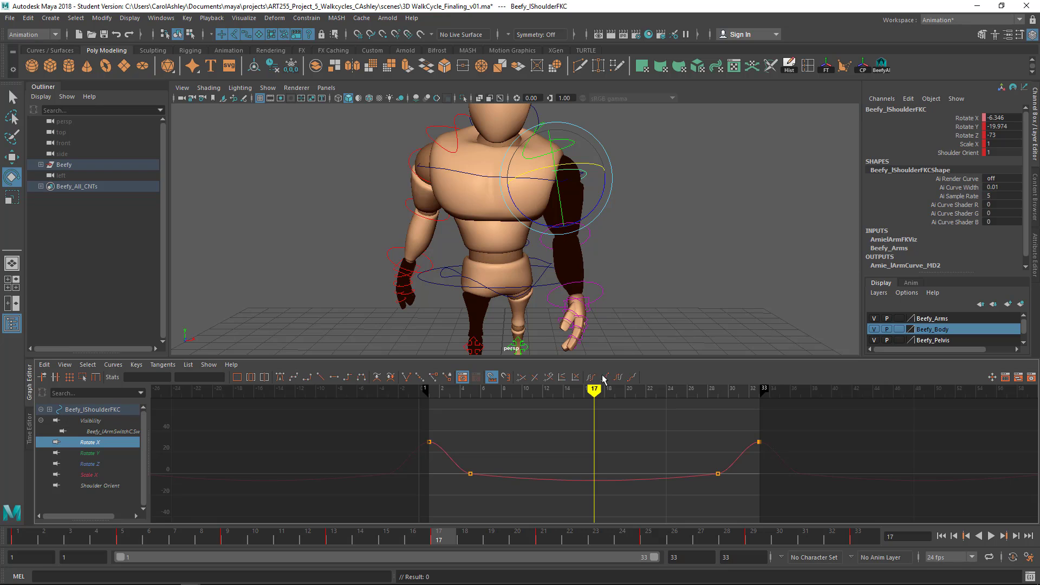
pyautogui.moveTo(659, 270)
pyautogui.keyDown('alt'); pyautogui.mouseDown()
pyautogui.moveTo(533, 272)
pyautogui.moveTo(657, 267)
pyautogui.mouseUp(); pyautogui.keyUp('alt')
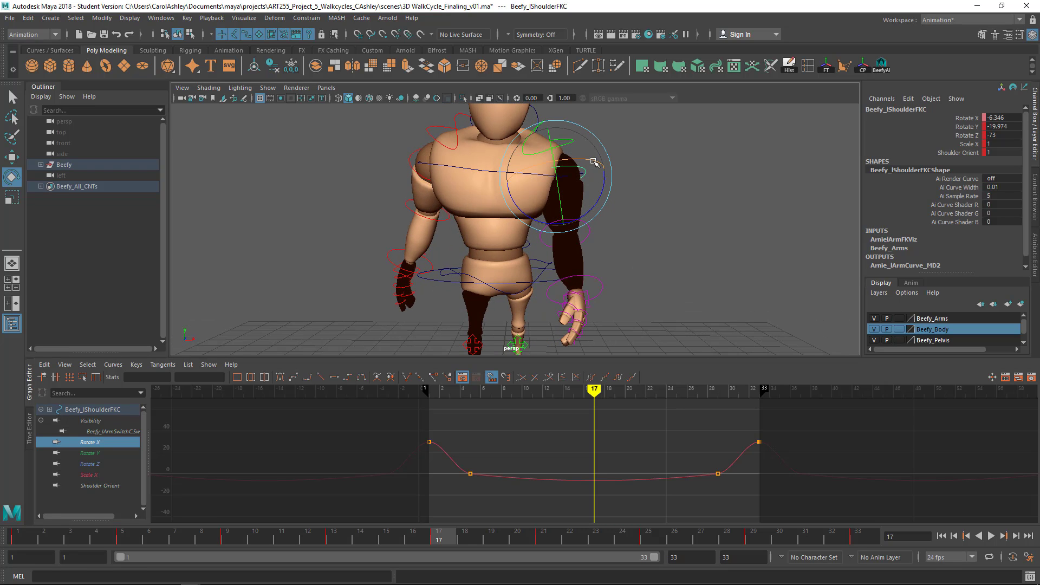
pyautogui.moveTo(594, 162); pyautogui.dragTo(571, 165)
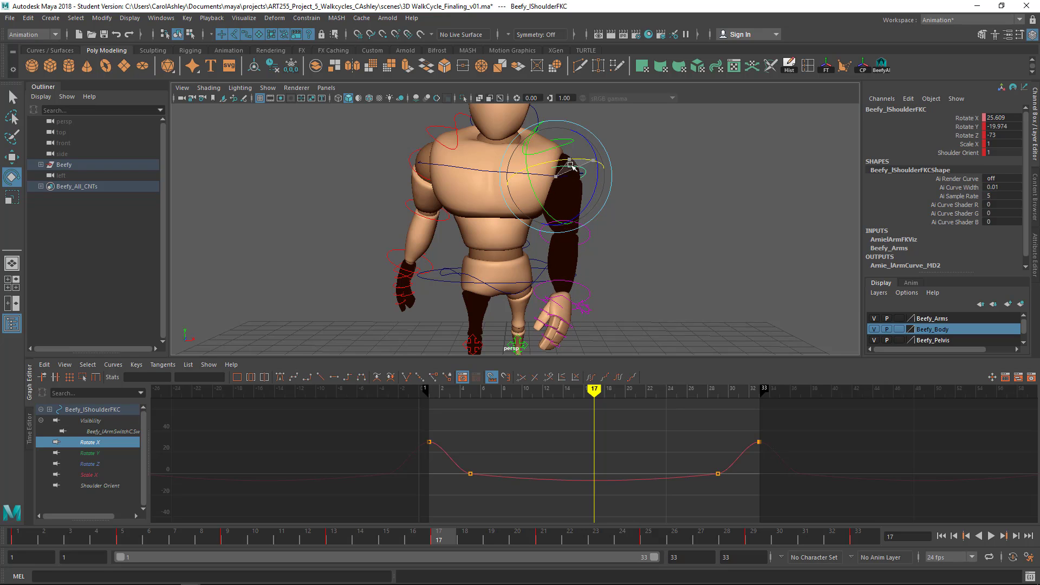
pyautogui.press('s')
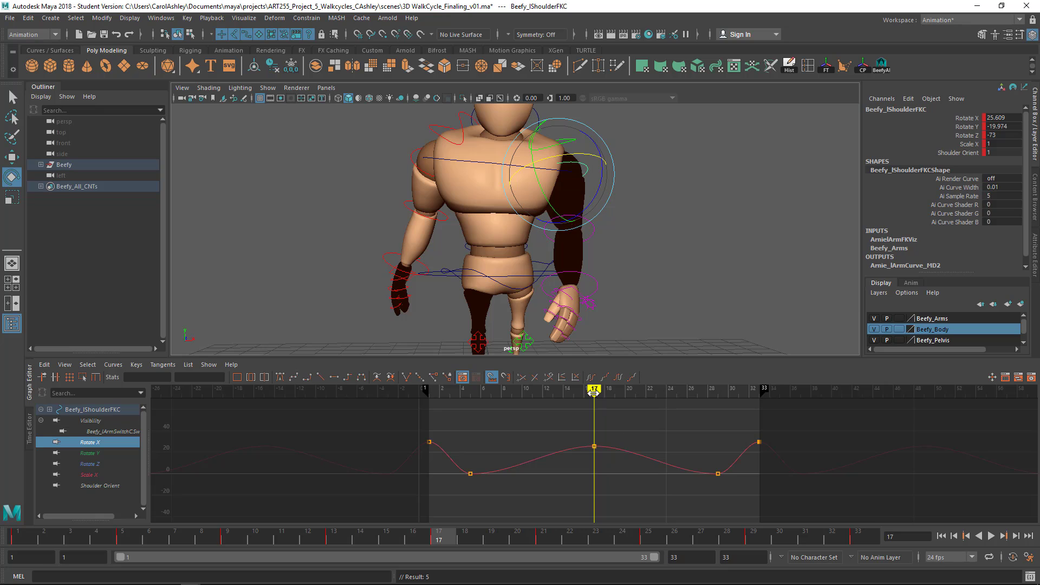
# Play and scrub the walk cycle to examine the left arm's swing relative to the torso from the front and above
pyautogui.hotkey('alt', 'v')
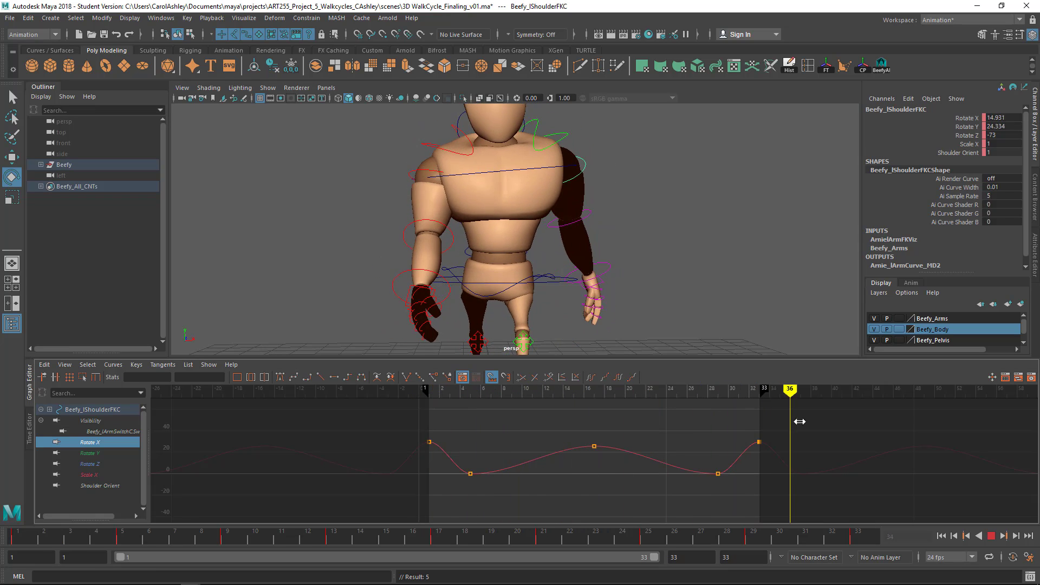
pyautogui.moveTo(611, 415); pyautogui.dragTo(568, 408)
pyautogui.keyDown('alt'); pyautogui.moveTo(648, 276); pyautogui.dragTo(590, 343); pyautogui.keyUp('alt')
pyautogui.moveTo(546, 391); pyautogui.dragTo(439, 397)
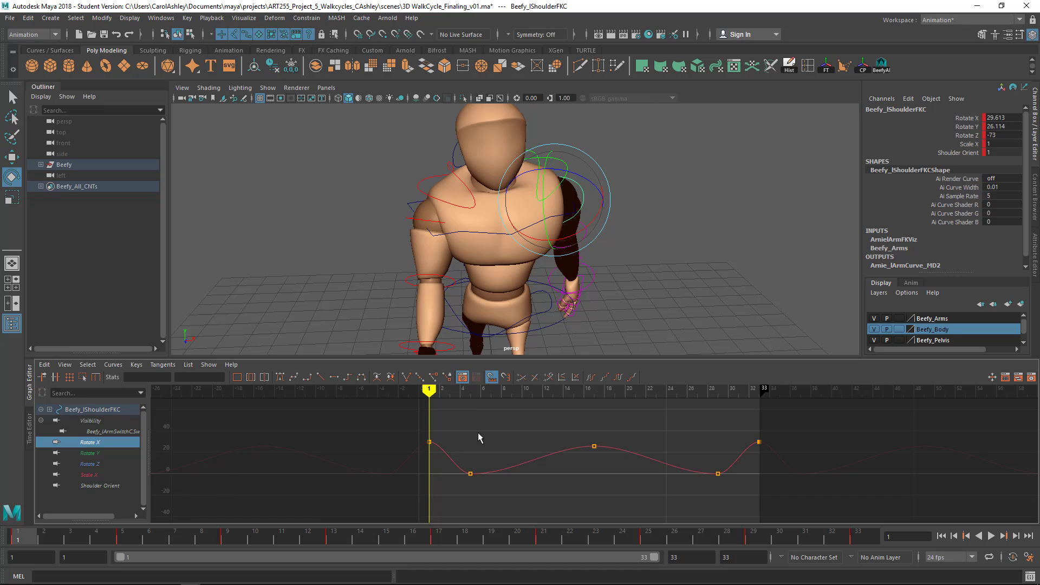
# Set the left shoulder's Rotate X keys at frames 1 and 33 to 30
pyautogui.moveTo(444, 435); pyautogui.dragTo(426, 446)
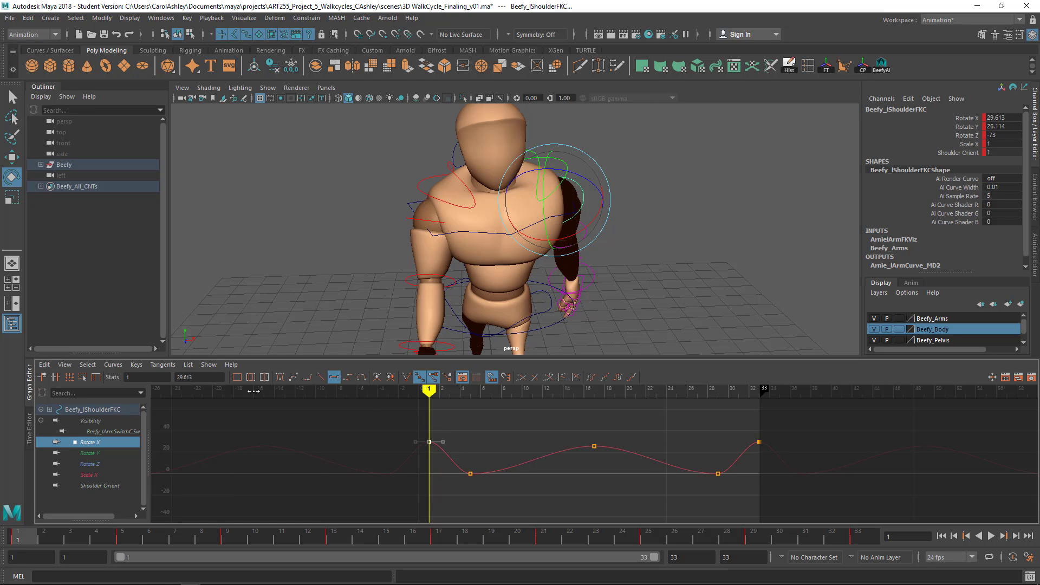
pyautogui.click(200, 378)
pyautogui.press('BackSpace')
pyautogui.press('BackSpace')
pyautogui.press('Return')
pyautogui.moveTo(768, 444); pyautogui.dragTo(768, 445)
pyautogui.moveTo(206, 377); pyautogui.dragTo(165, 376)
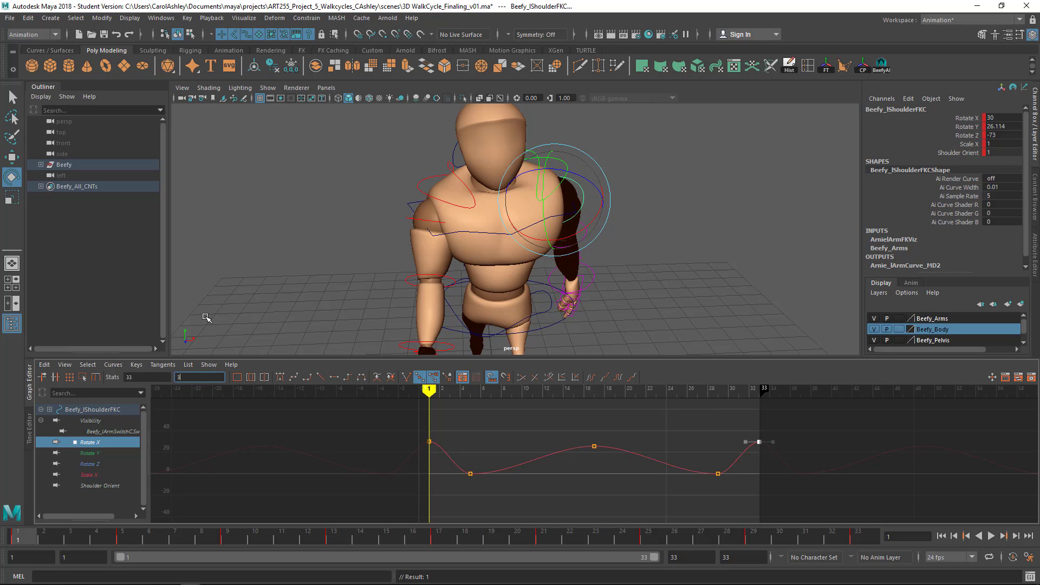
pyautogui.write('30')
pyautogui.press('Return')
# Adjust the value of the left shoulder's Rotate X key at frame 17
pyautogui.moveTo(582, 440); pyautogui.dragTo(604, 469)
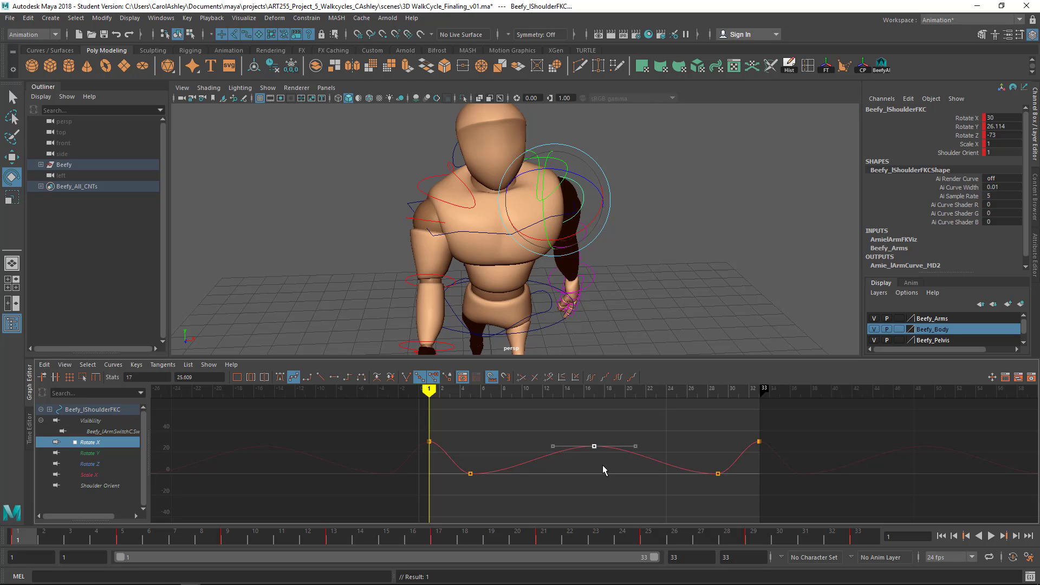
pyautogui.click(196, 378)
pyautogui.press('Return')
# Set the right shoulder FK control's Rotate X to 25 at frame 1 and key the pose
pyautogui.click(426, 221)
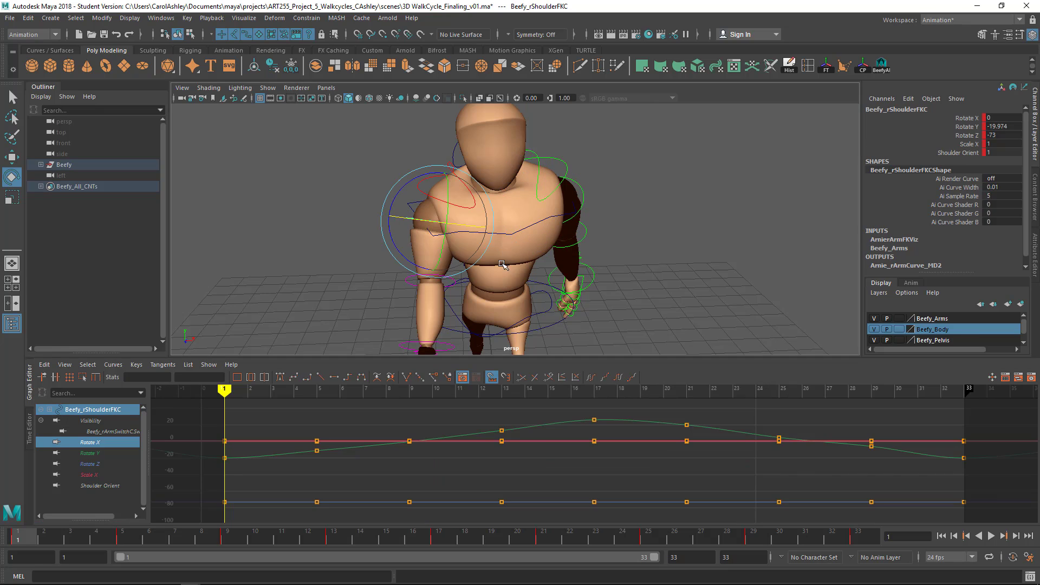
pyautogui.keyDown('alt'); pyautogui.moveTo(519, 275); pyautogui.dragTo(566, 236); pyautogui.keyUp('alt')
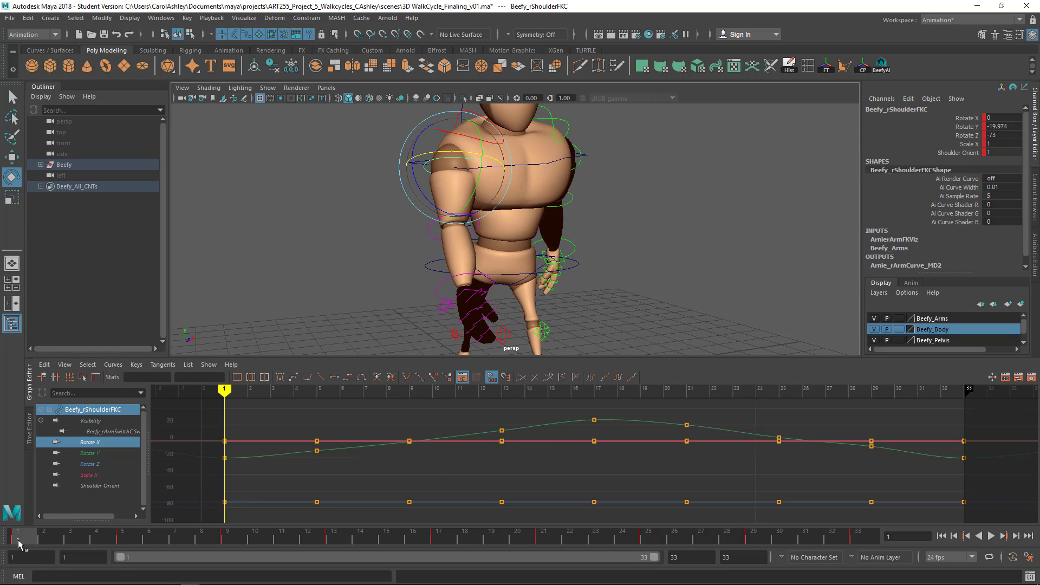
pyautogui.moveTo(21, 542)
pyautogui.mouseDown()
pyautogui.moveTo(82, 545)
pyautogui.moveTo(20, 544)
pyautogui.mouseUp()
pyautogui.keyDown('alt'); pyautogui.moveTo(492, 114); pyautogui.dragTo(472, 164); pyautogui.keyUp('alt')
pyautogui.keyDown('alt'); pyautogui.moveTo(432, 232); pyautogui.dragTo(461, 222, button='middle'); pyautogui.keyUp('alt')
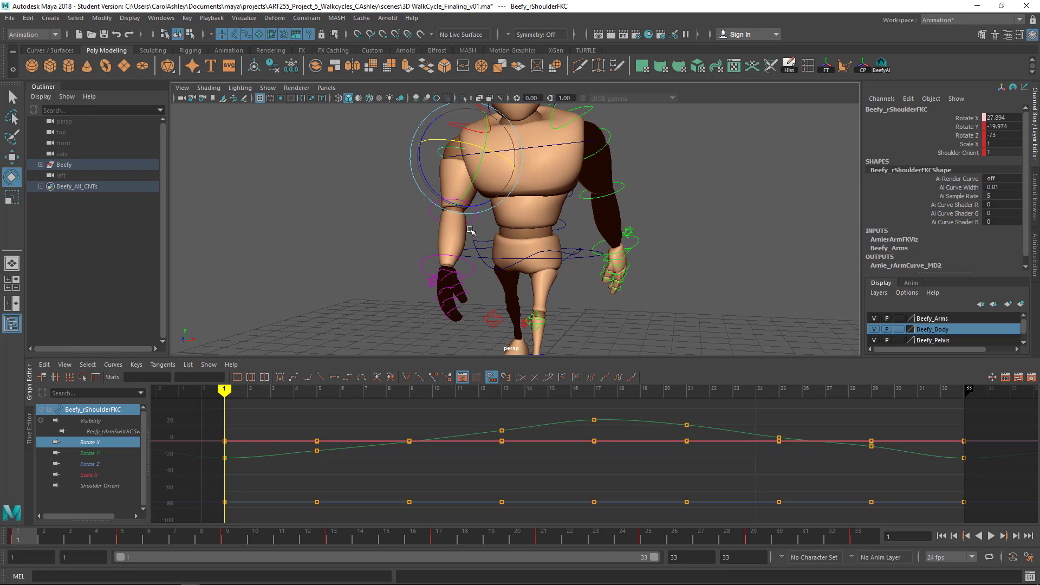
pyautogui.moveTo(465, 224)
pyautogui.keyDown('alt'); pyautogui.mouseDown()
pyautogui.moveTo(482, 228)
pyautogui.moveTo(471, 234)
pyautogui.mouseUp(); pyautogui.keyUp('alt')
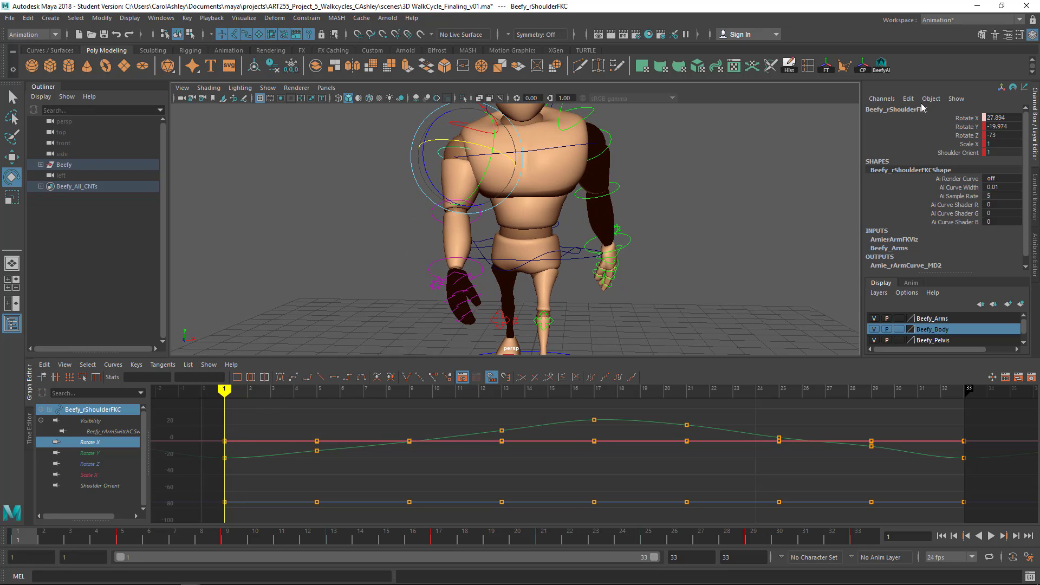
pyautogui.moveTo(511, 155); pyautogui.dragTo(501, 157)
pyautogui.doubleClick(1012, 116)
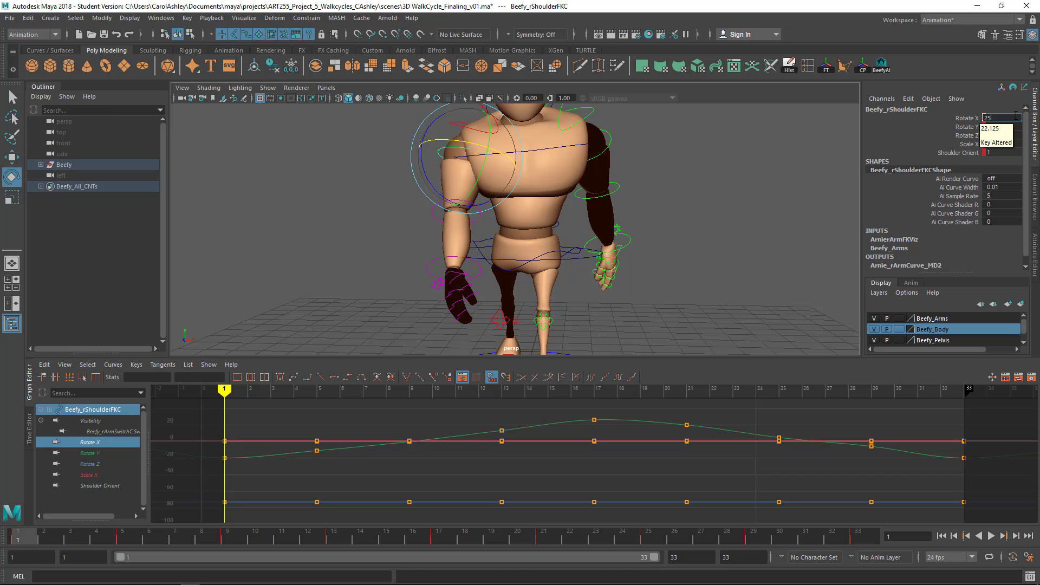
pyautogui.press('Return')
pyautogui.press('s')
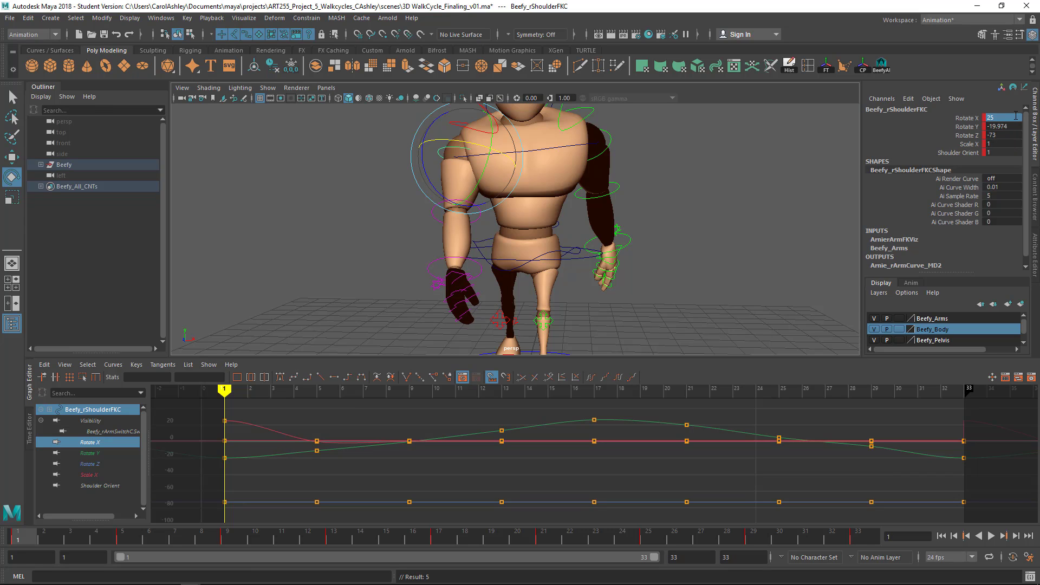
# Copy the right shoulder FK control's frame 1 key and paste it at frame 33
pyautogui.rightClick(25, 536)
pyautogui.click(46, 381)
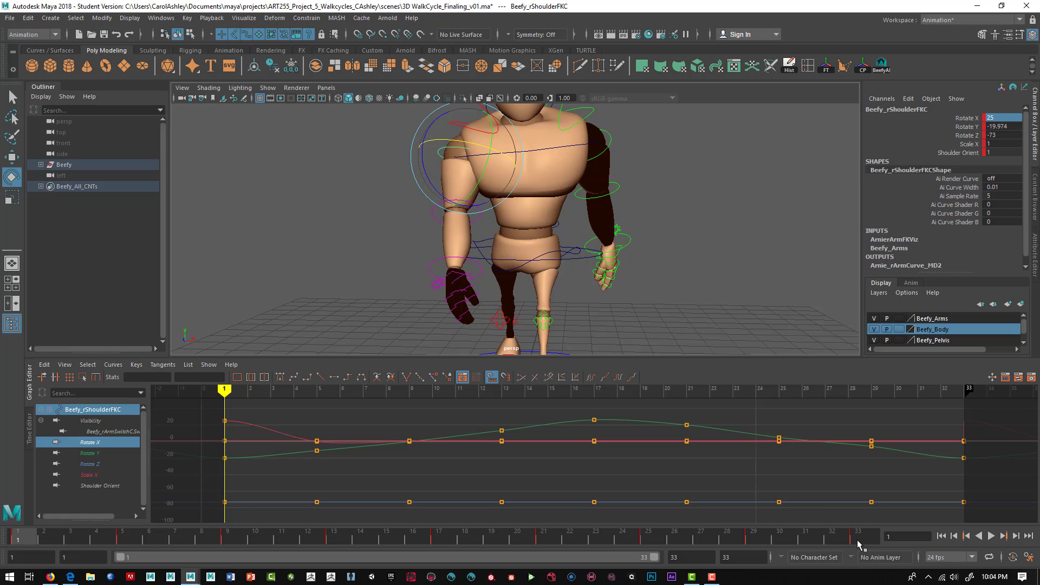
pyautogui.click(858, 537)
pyautogui.rightClick(865, 536)
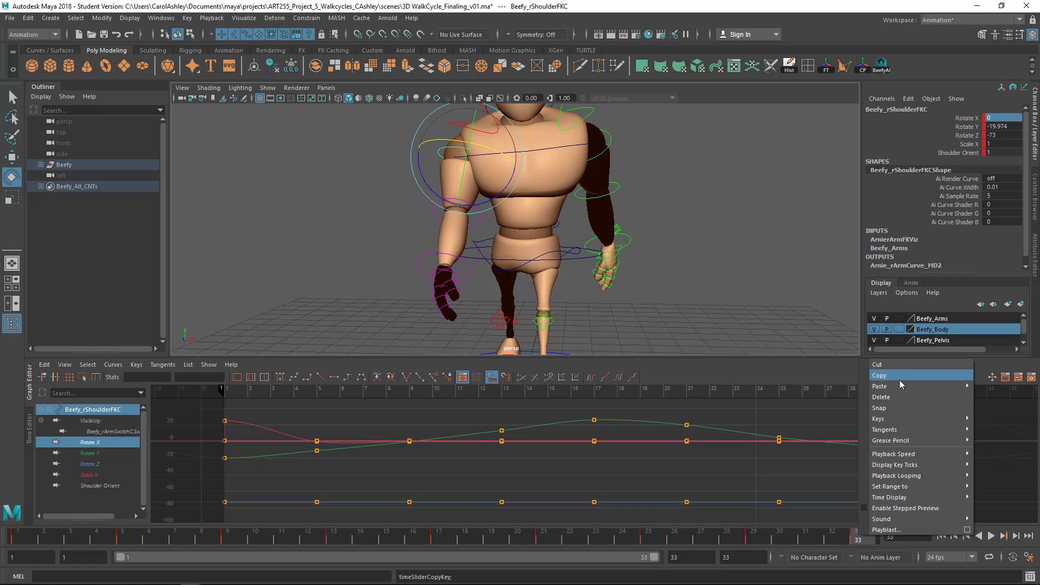
pyautogui.moveTo(899, 386)
pyautogui.click(810, 402)
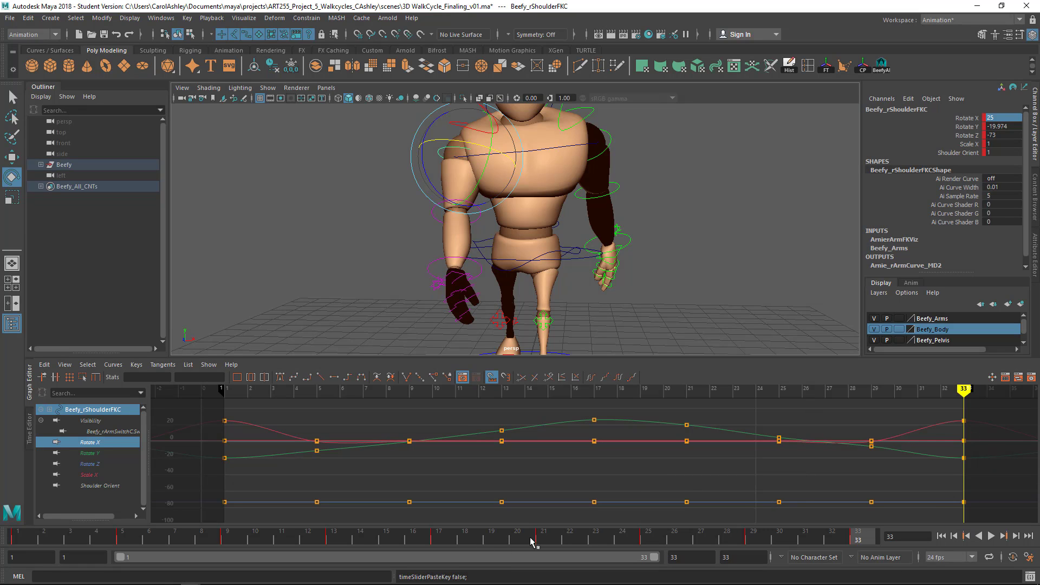
# Set the right shoulder FK control's Rotate X to 30 at frame 17 and key it
pyautogui.click(439, 539)
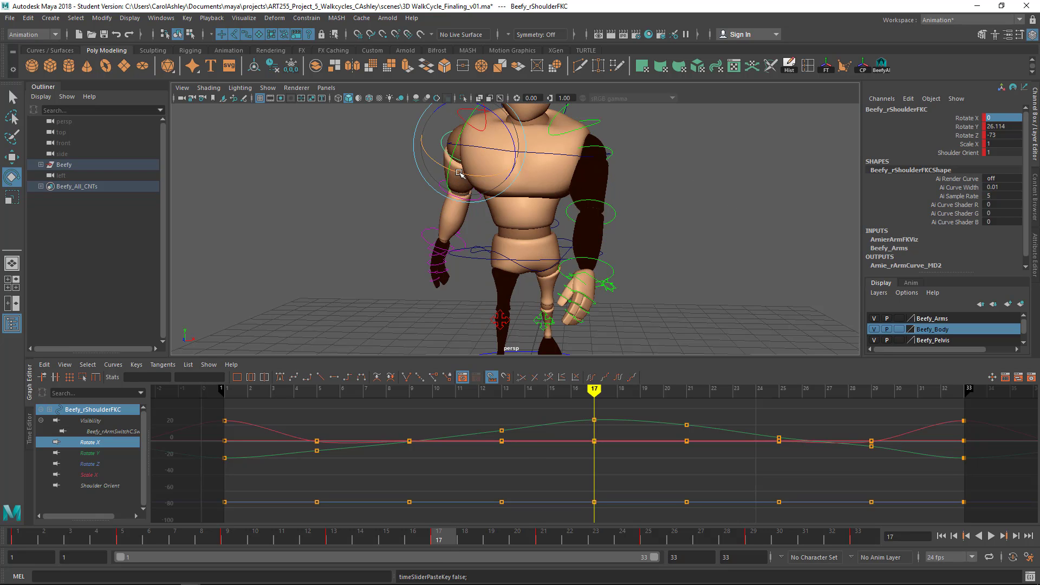
pyautogui.moveTo(460, 172); pyautogui.dragTo(507, 171)
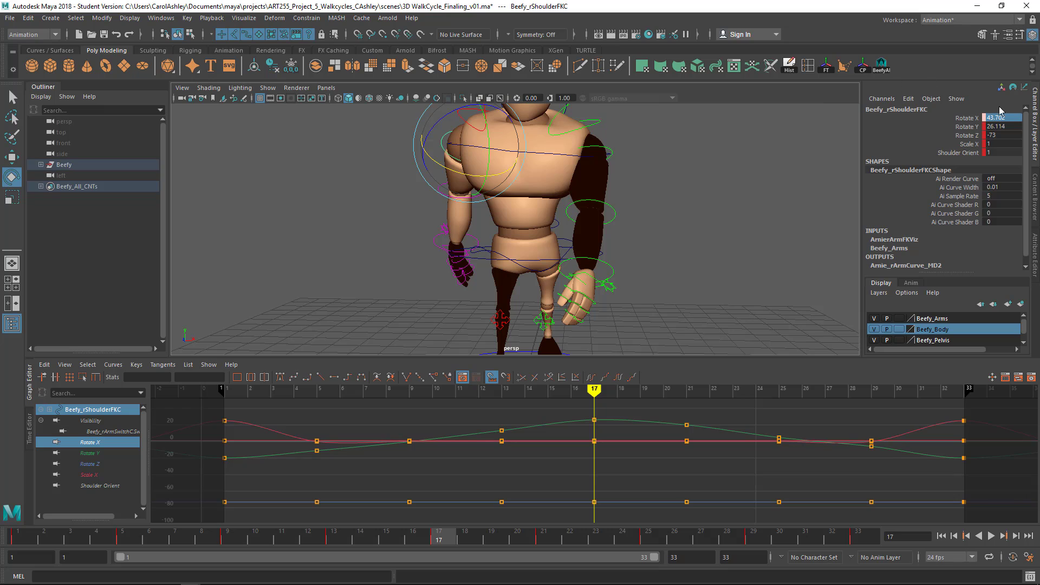
pyautogui.click(1012, 119)
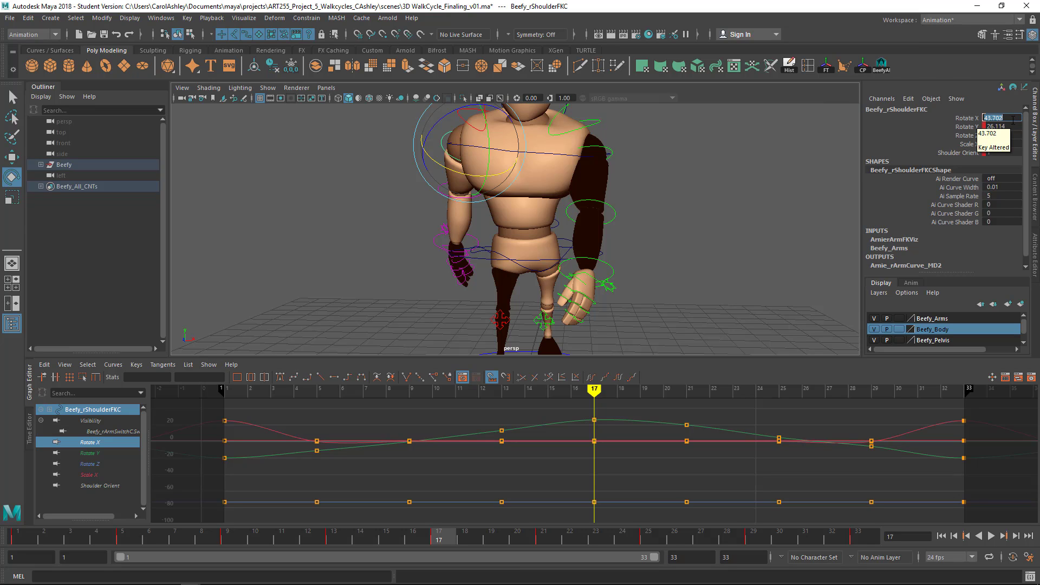
pyautogui.press('Return')
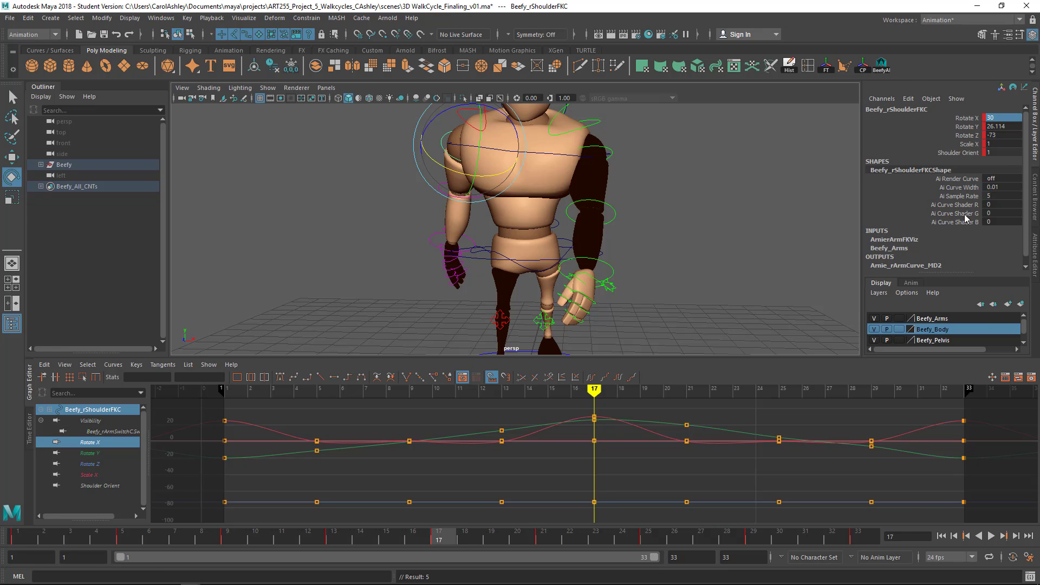
# Play back the walk cycle and examine both arms' swing and the body pose from the front and side
pyautogui.click(992, 535)
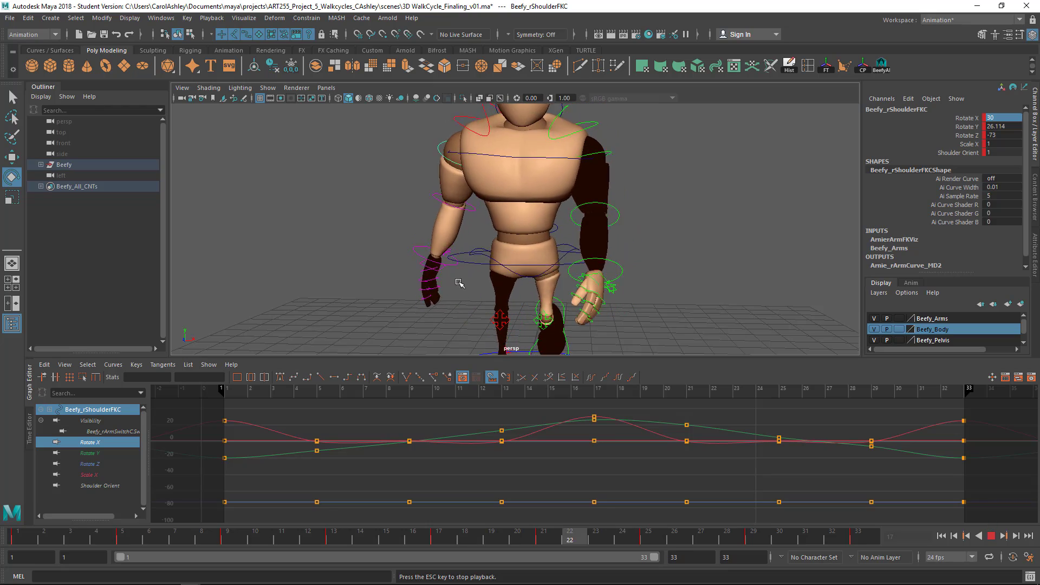
pyautogui.keyDown('alt'); pyautogui.moveTo(488, 271); pyautogui.dragTo(540, 266); pyautogui.keyUp('alt')
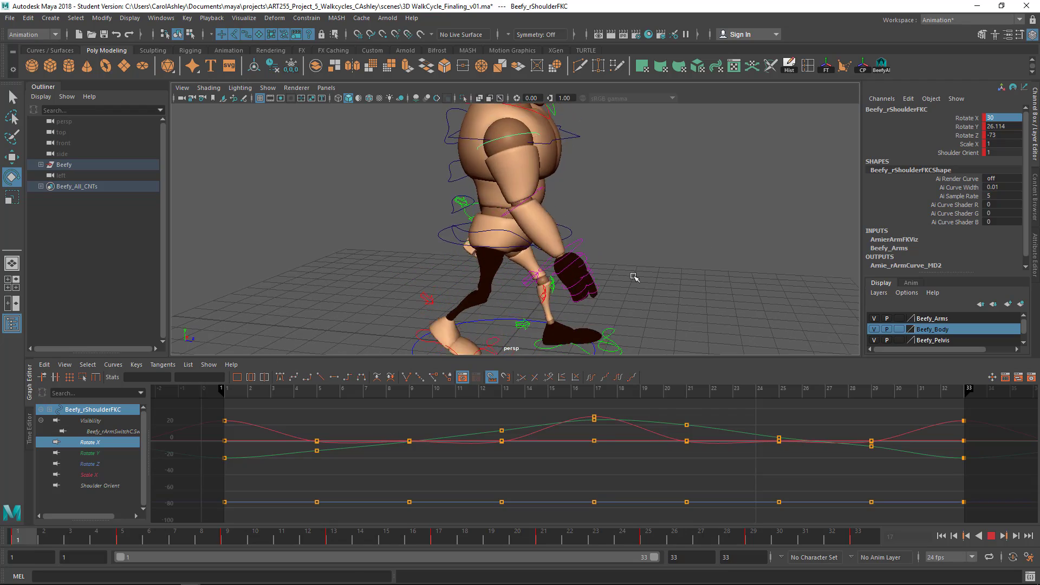
pyautogui.keyDown('alt'); pyautogui.moveTo(686, 279); pyautogui.dragTo(533, 283); pyautogui.keyUp('alt')
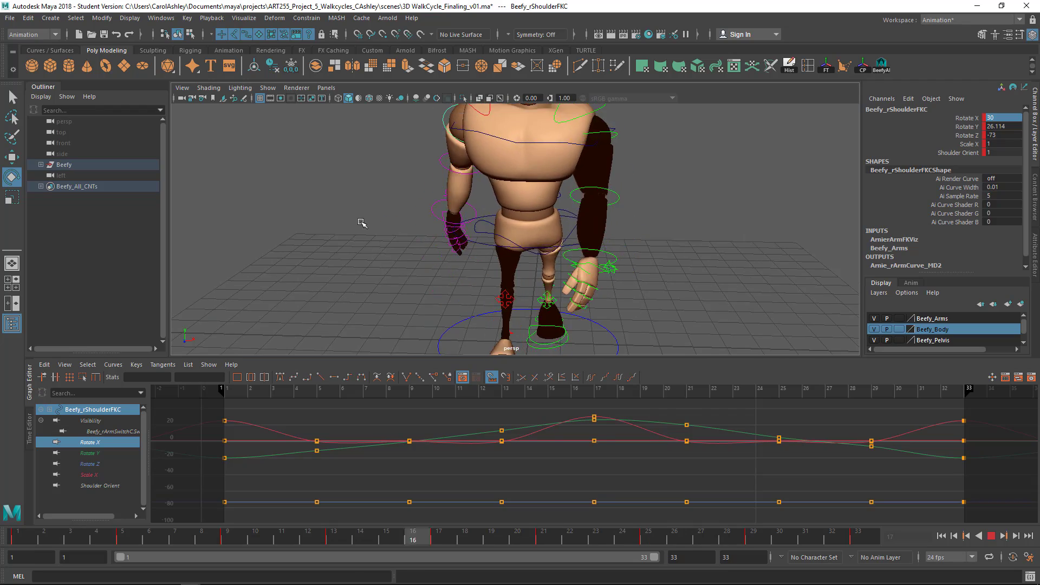
pyautogui.keyDown('alt'); pyautogui.moveTo(604, 267); pyautogui.dragTo(650, 276); pyautogui.keyUp('alt')
pyautogui.click(992, 535)
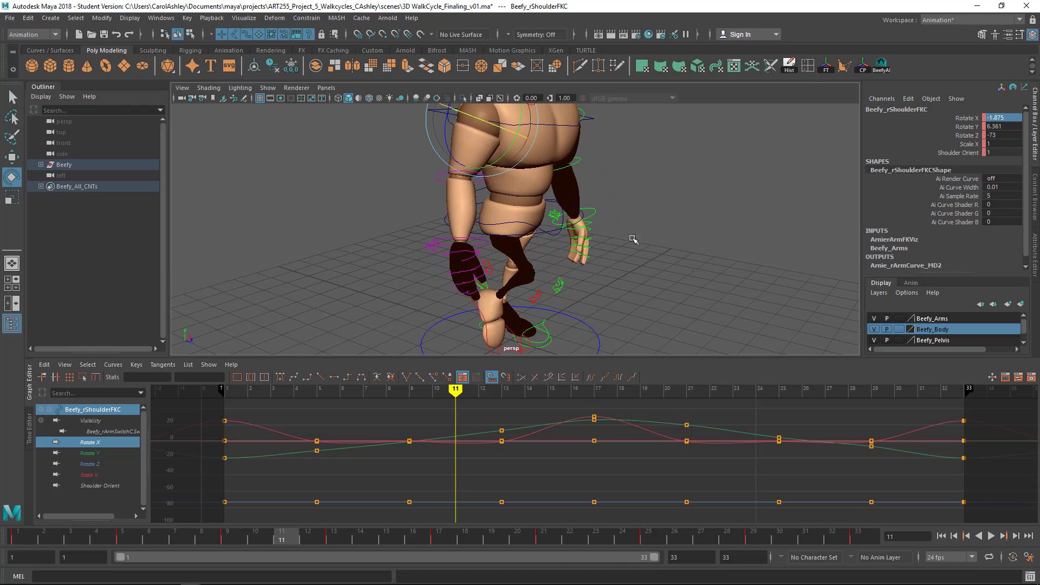
pyautogui.keyDown('alt'); pyautogui.moveTo(687, 232); pyautogui.dragTo(501, 274); pyautogui.keyUp('alt')
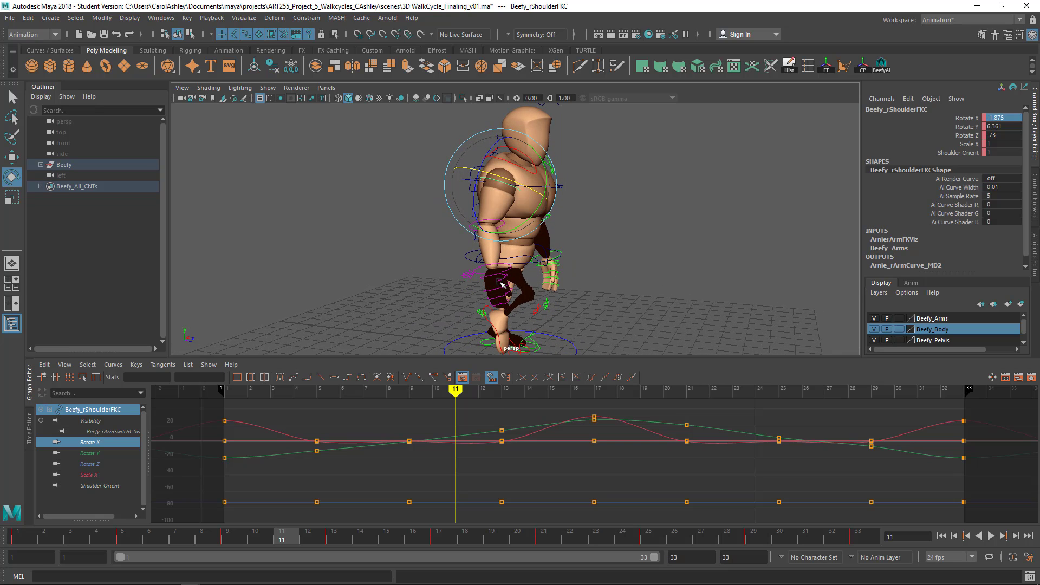
pyautogui.keyDown('alt'); pyautogui.moveTo(679, 248); pyautogui.dragTo(639, 208); pyautogui.keyUp('alt')
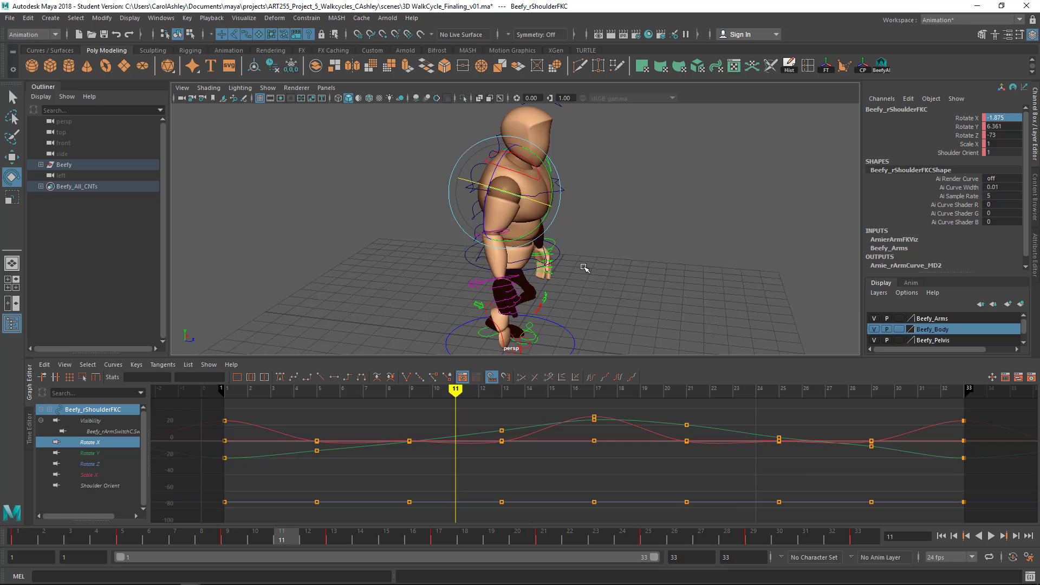
pyautogui.keyDown('alt'); pyautogui.moveTo(583, 269); pyautogui.dragTo(574, 175); pyautogui.keyUp('alt')
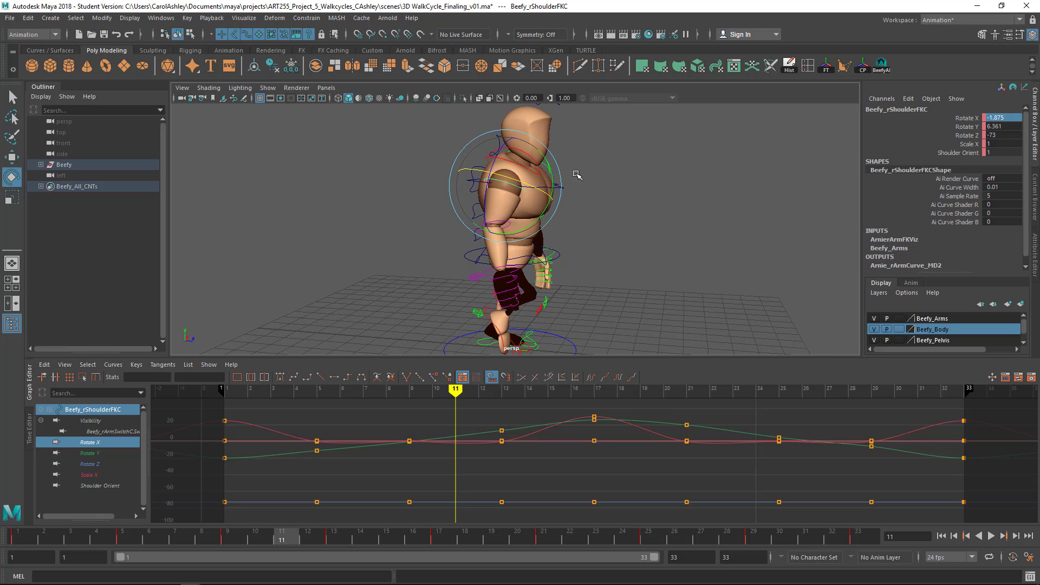